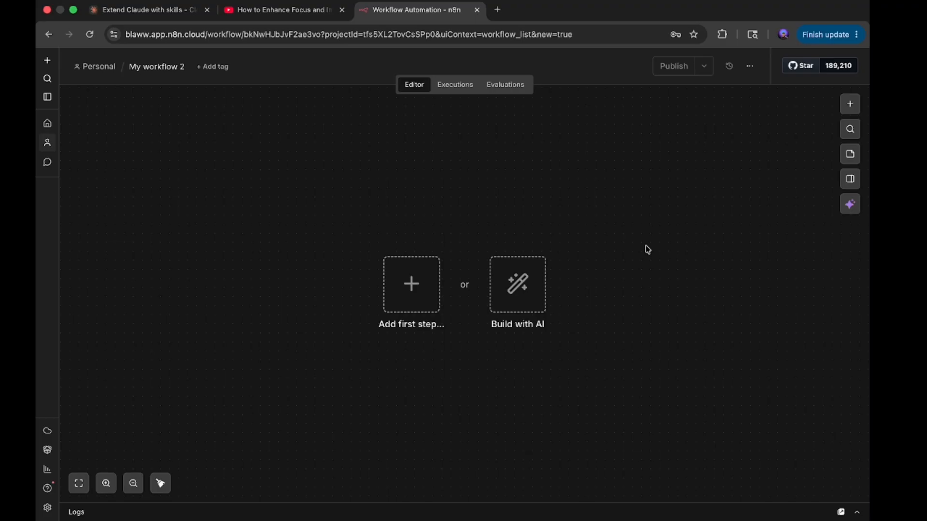
Step: Add a Telegram trigger with the On message event as the workflow's first step
click(404, 285)
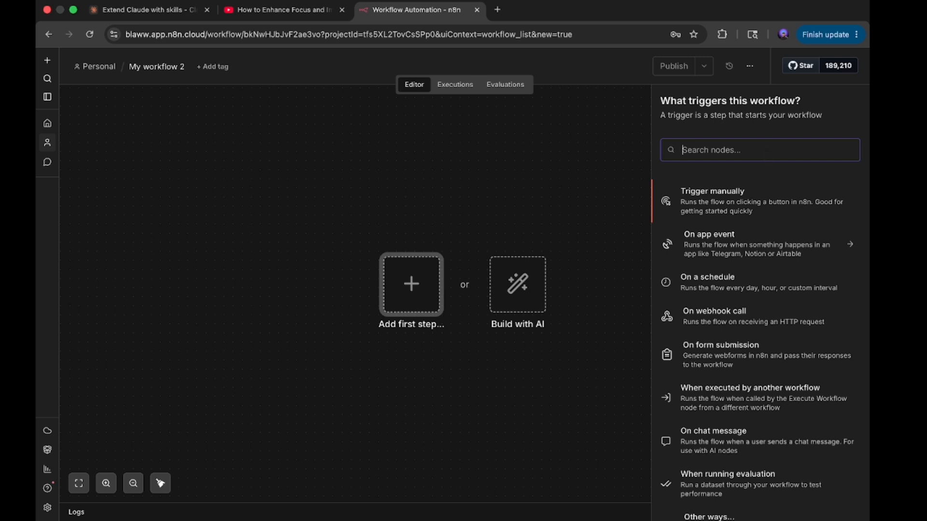
text(telegram)
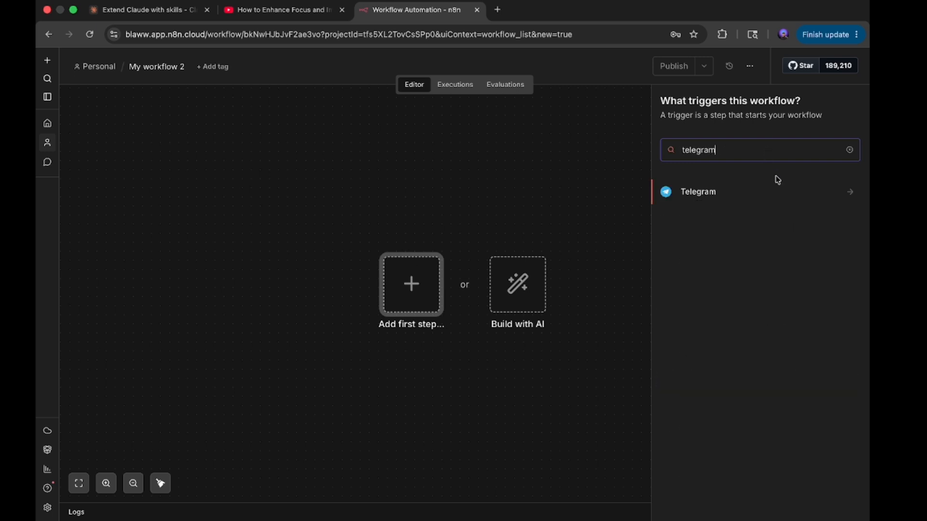
click(774, 191)
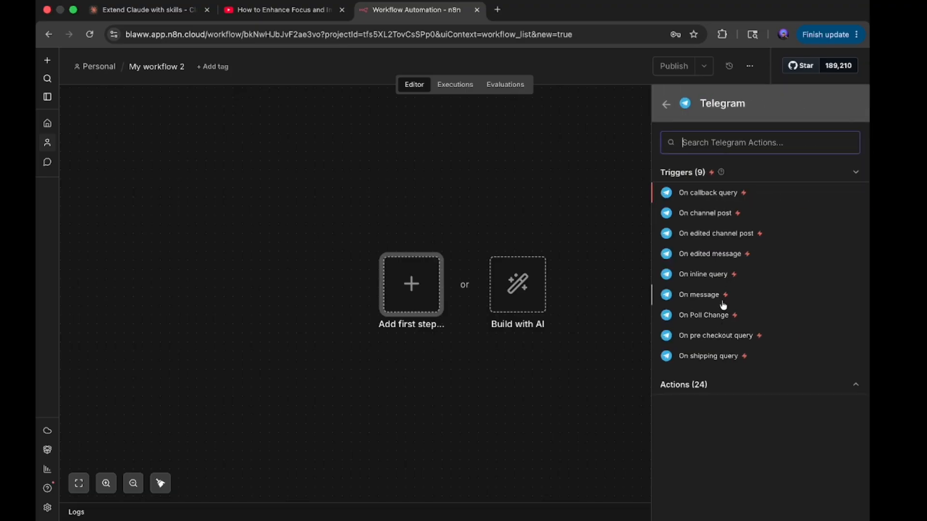
click(689, 296)
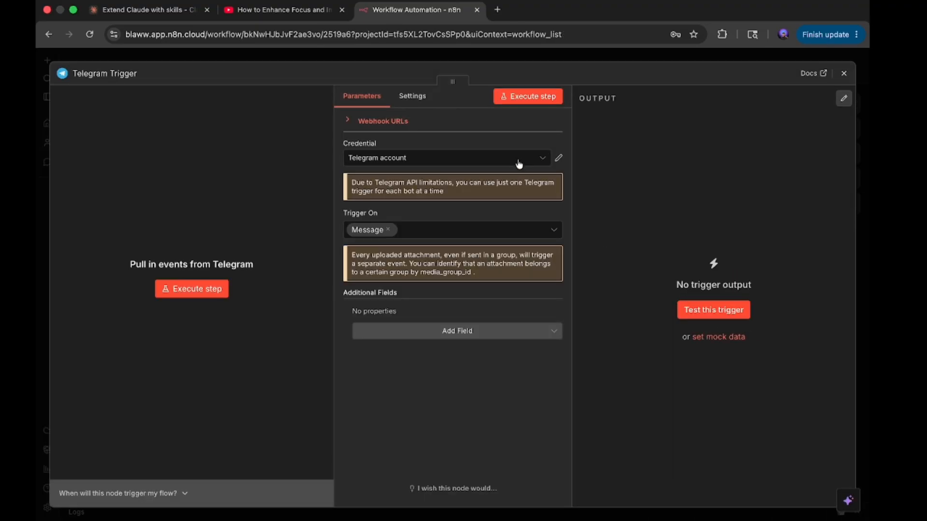
Step: Start a new Telegram API credential for the trigger, ready for its access token
click(515, 159)
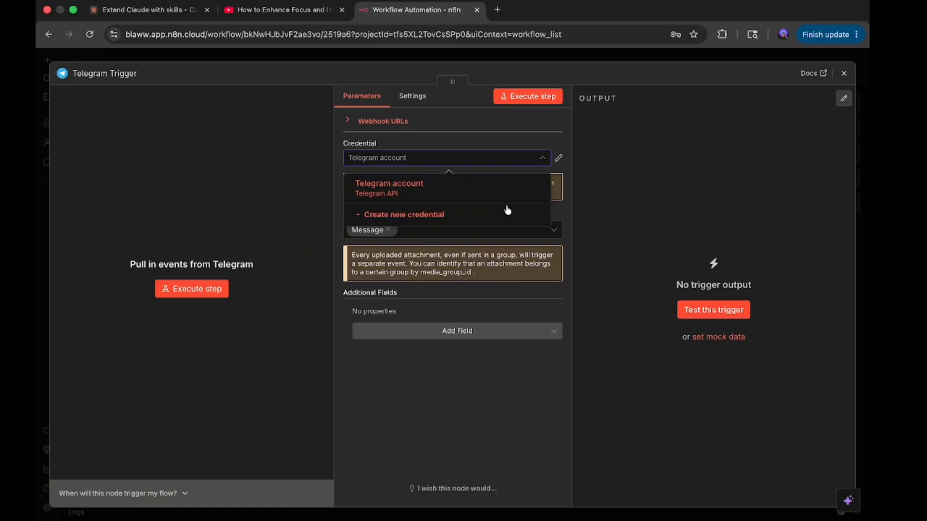
click(486, 220)
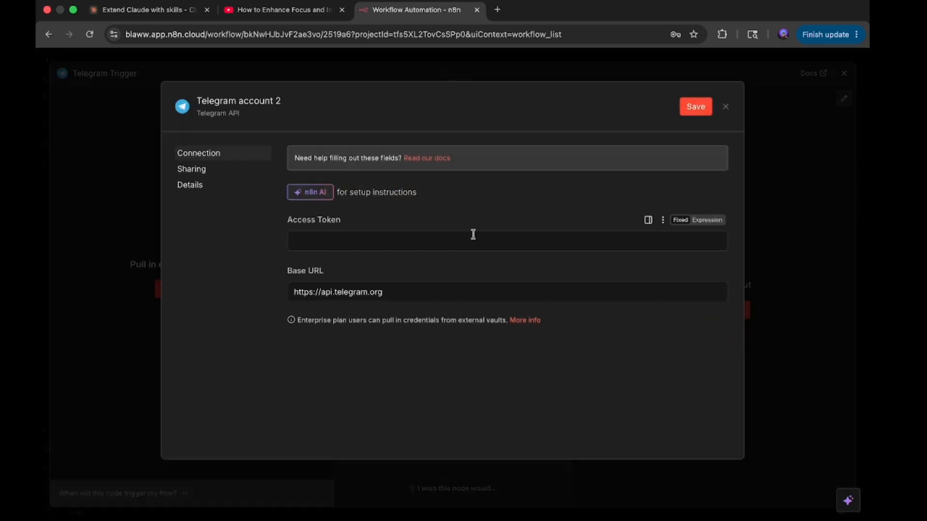
click(473, 235)
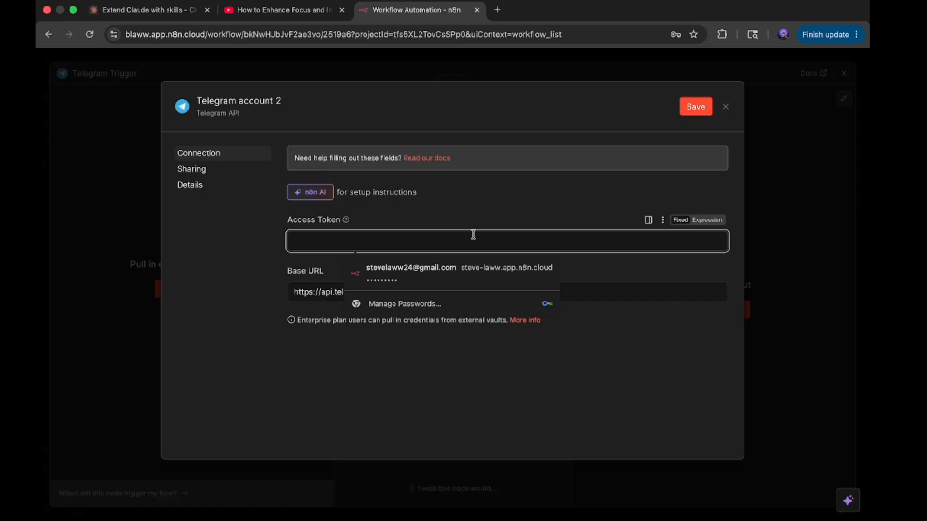
Step: Switch to the Telegram desktop app and open the BotFather chat
key(super+Tab)
key(super+Tab)
key(super+Tab)
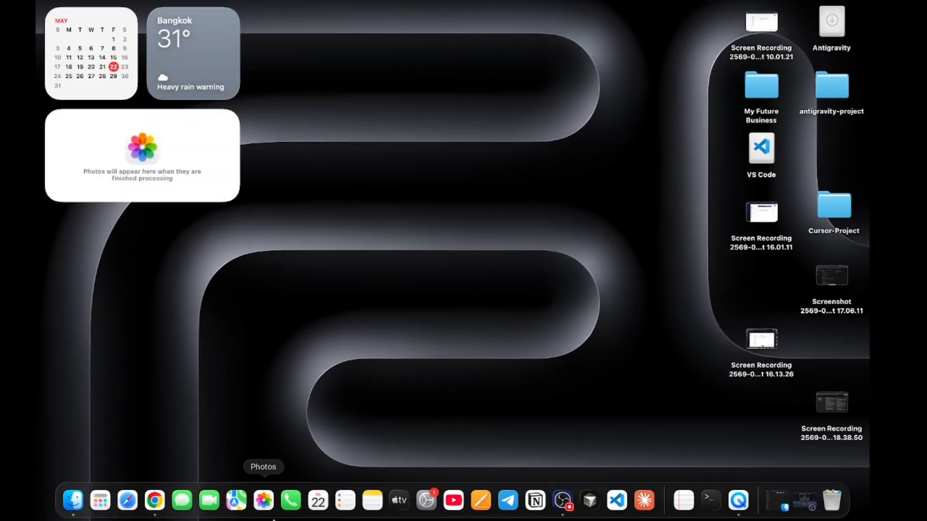
click(507, 510)
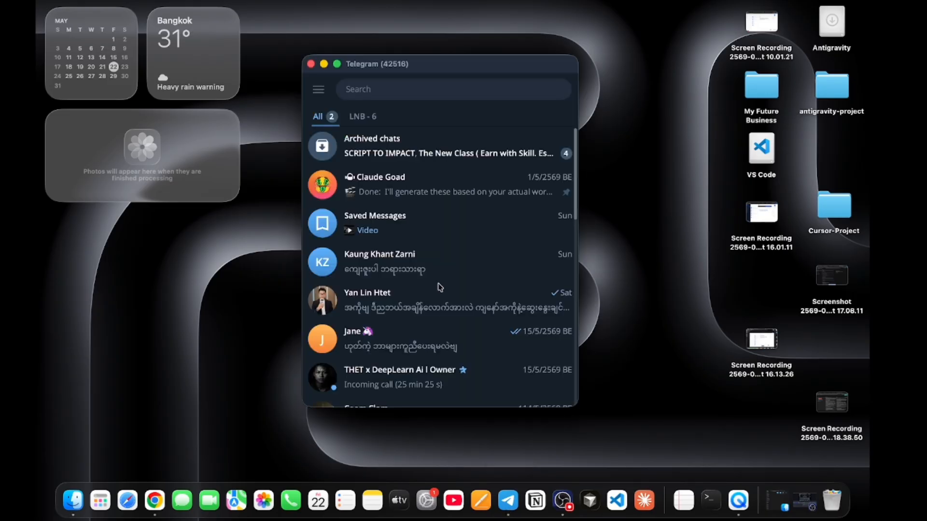
scroll(439, 288, down, 1)
scroll(439, 288, down, 10)
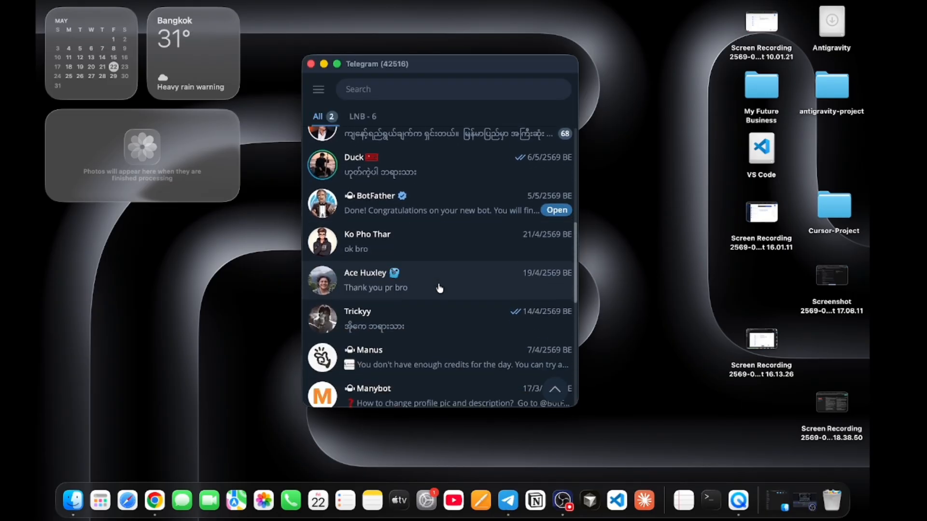
click(422, 193)
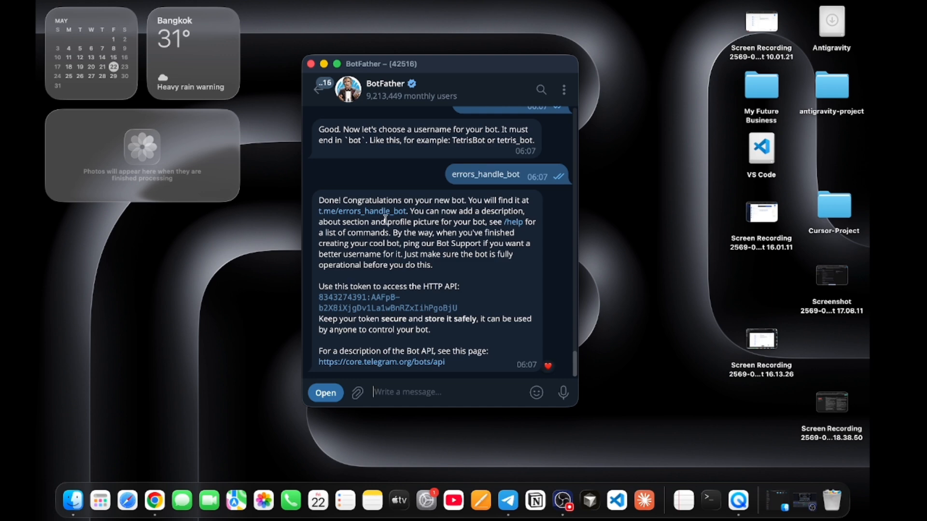
Step: Send BotFather the /newbot command to request a new bot
scroll(386, 223, up, 3)
scroll(386, 223, down, 3)
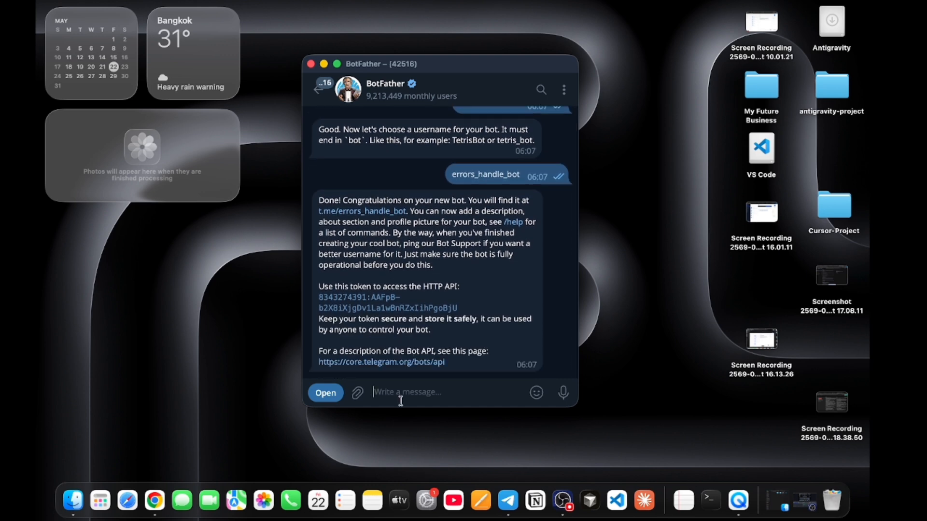
text(/new)
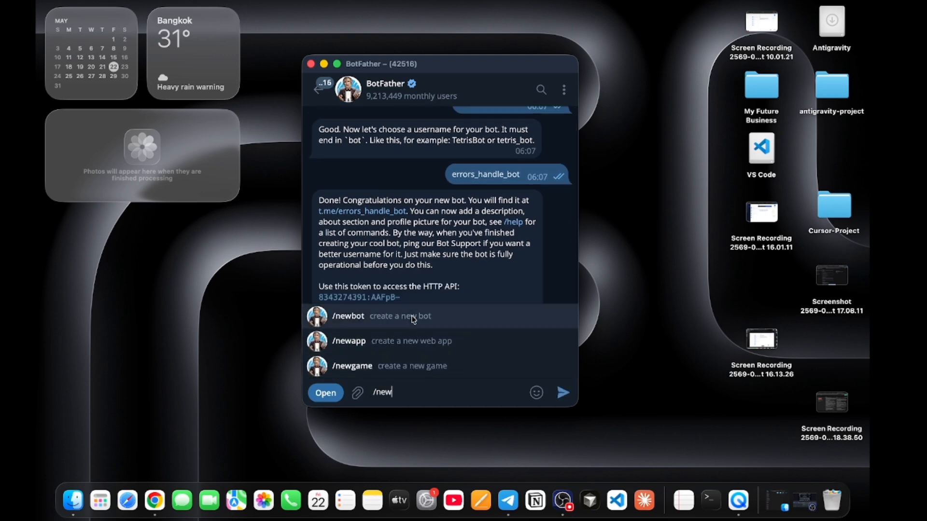
click(410, 316)
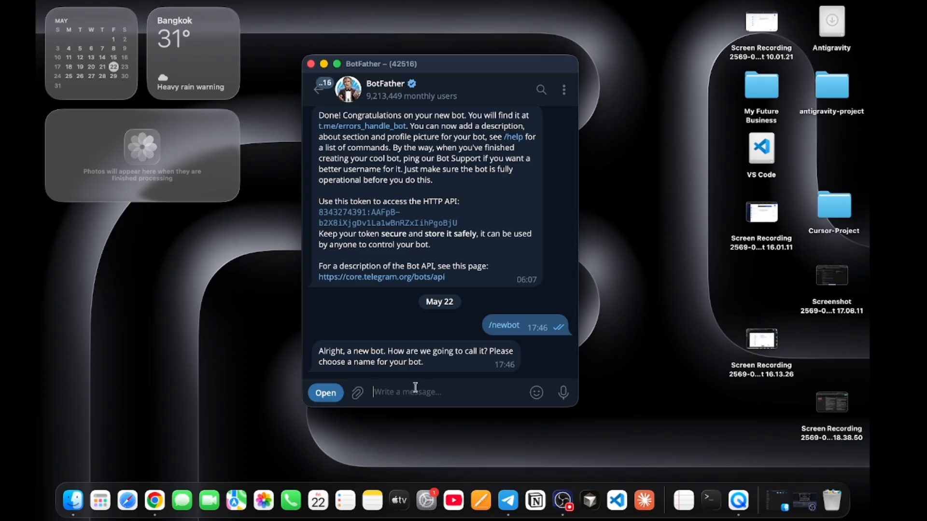
Step: Copy the existing errors_handle_bot token from BotFather, paste it as the access token of the new n8n Telegram credential and save it
scroll(408, 241, up, 3)
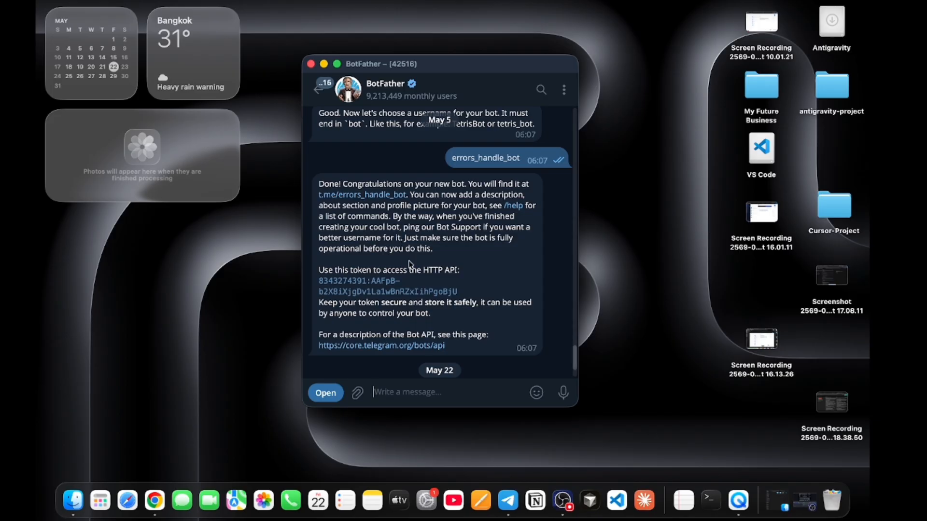
double_click(357, 289)
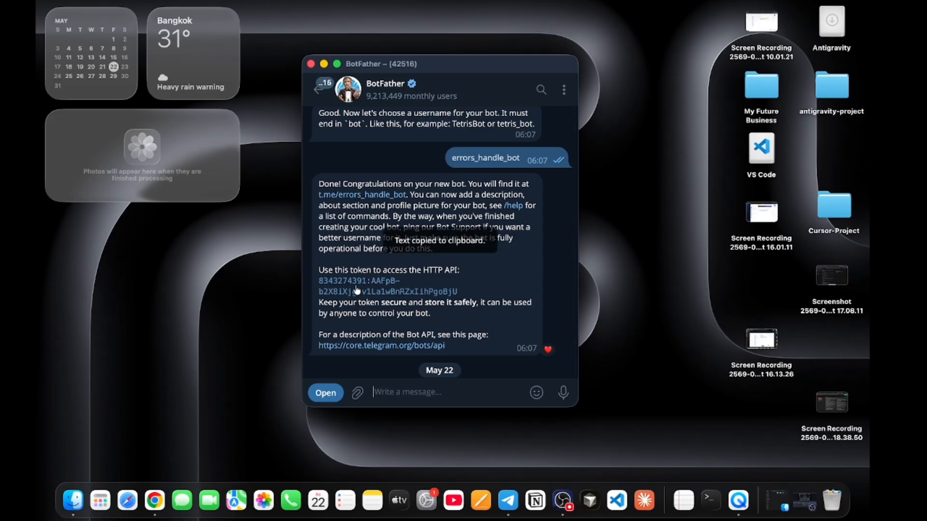
key(super+Tab)
key(super+Tab)
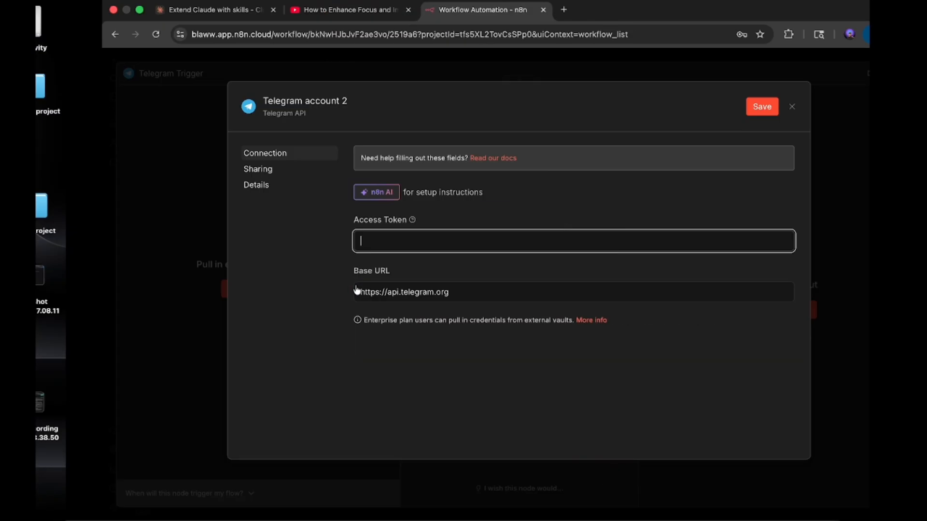
click(400, 246)
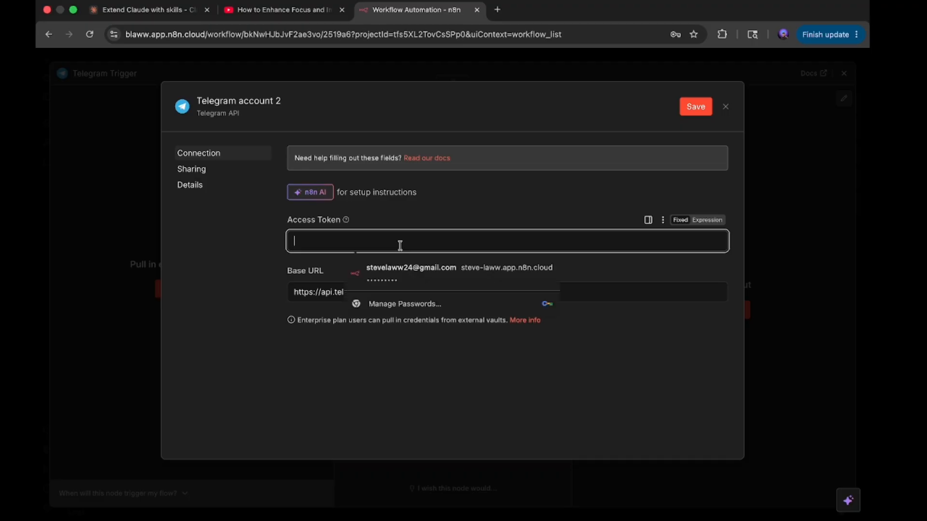
key(super+v)
click(700, 106)
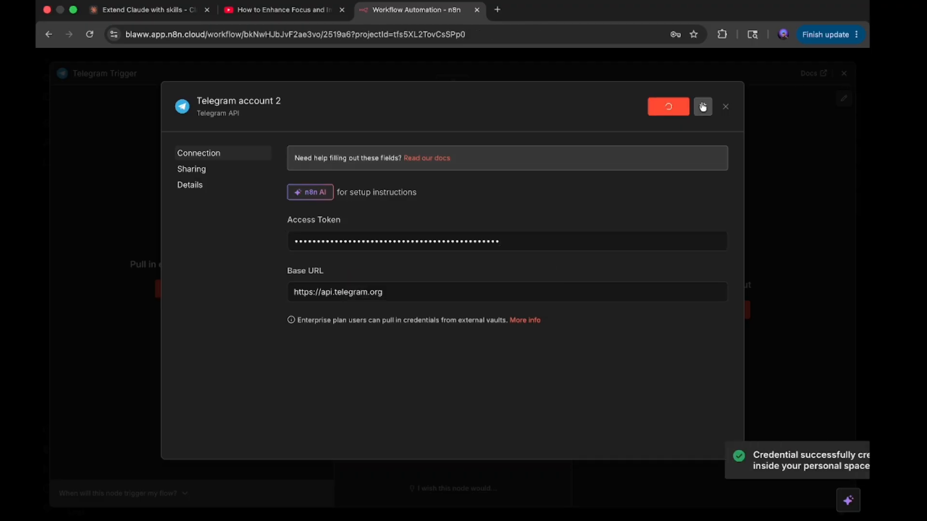
Step: Close the saved credential, decline the browser's password update and return to the workflow canvas
click(725, 110)
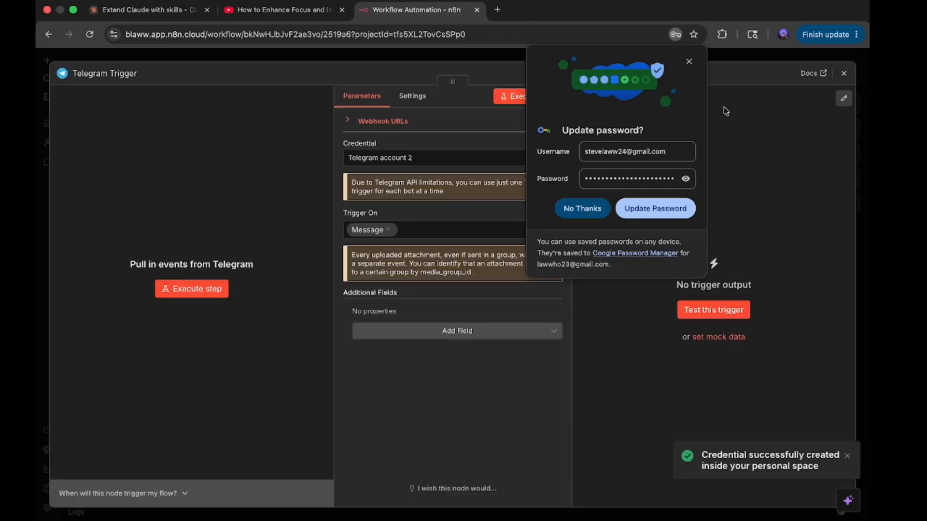
click(596, 209)
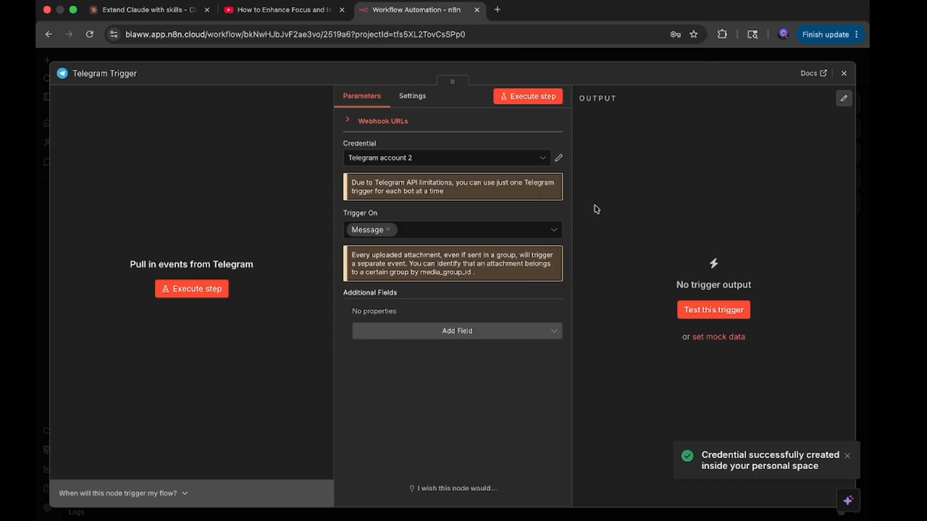
click(844, 74)
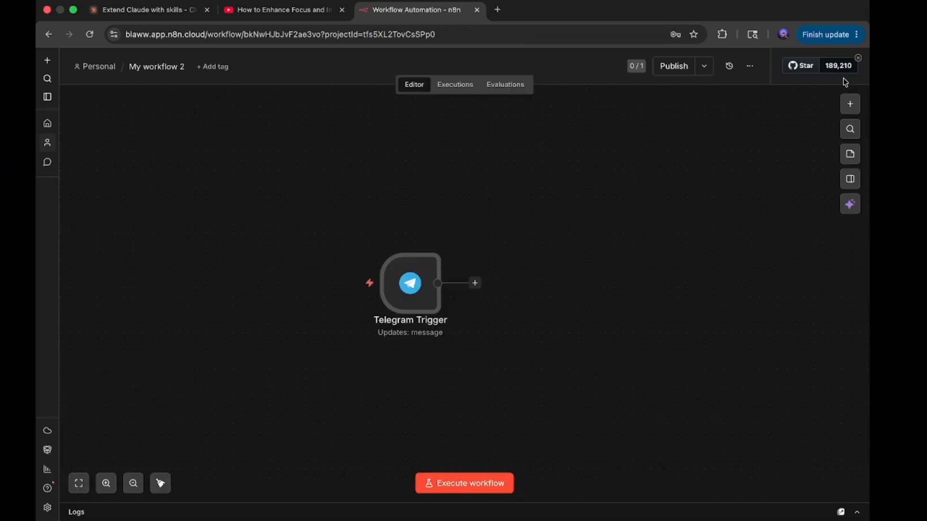
Step: Execute the workflow and trigger it by starting the errors_handle_bot chat in Telegram
scroll(482, 306, up, 5)
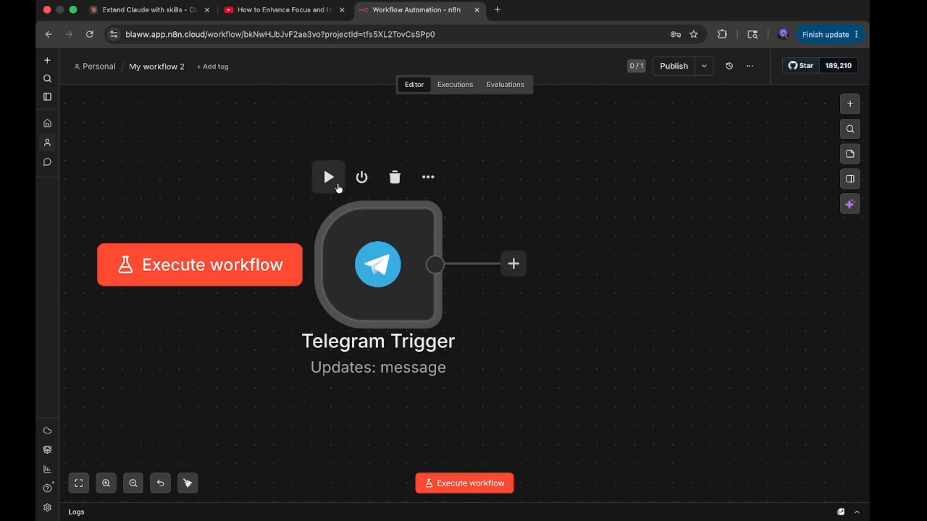
click(444, 484)
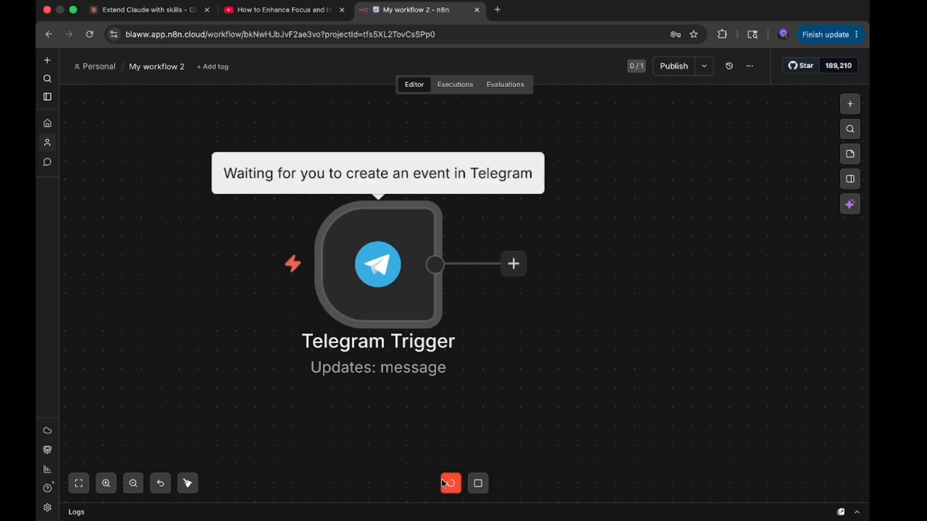
key(super+Tab)
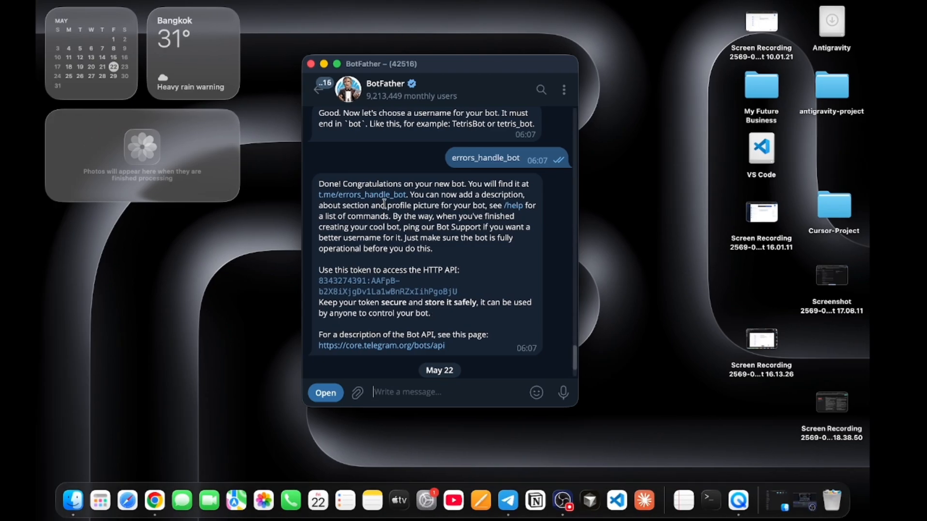
click(387, 200)
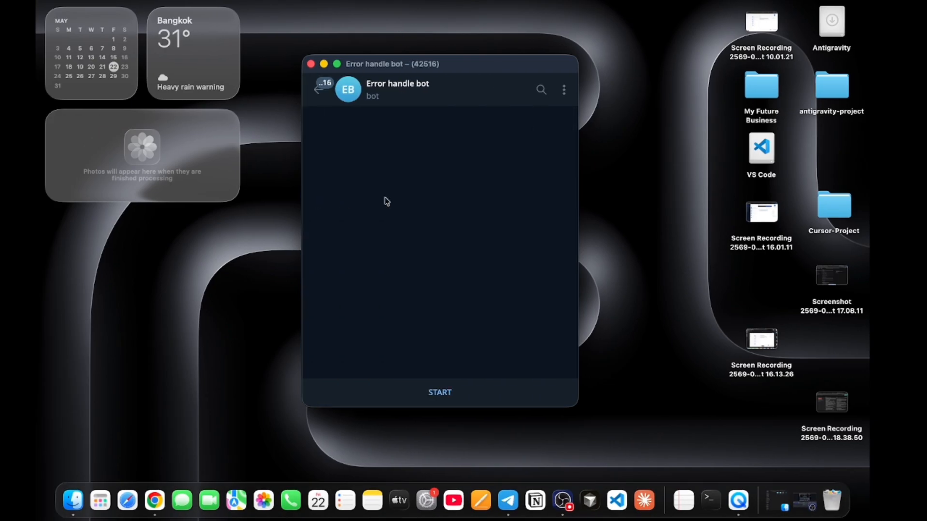
click(451, 402)
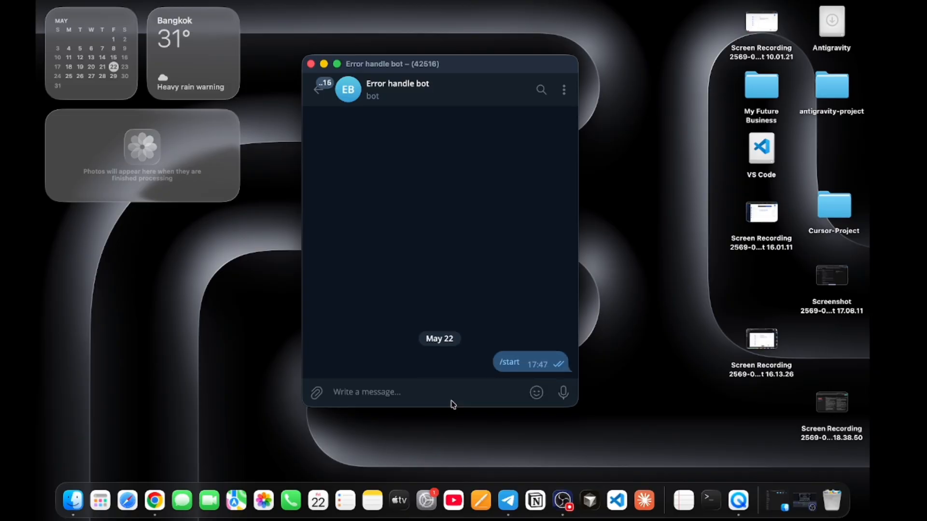
Step: Return to n8n and add a Switch node connected after the Telegram Trigger
key(super+Tab)
scroll(466, 322, down, 3)
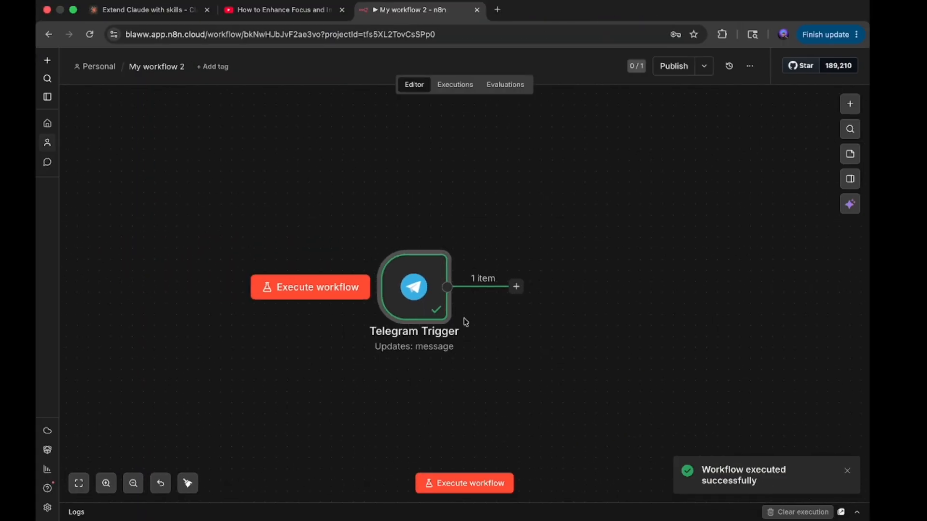
scroll(492, 334, down, 2)
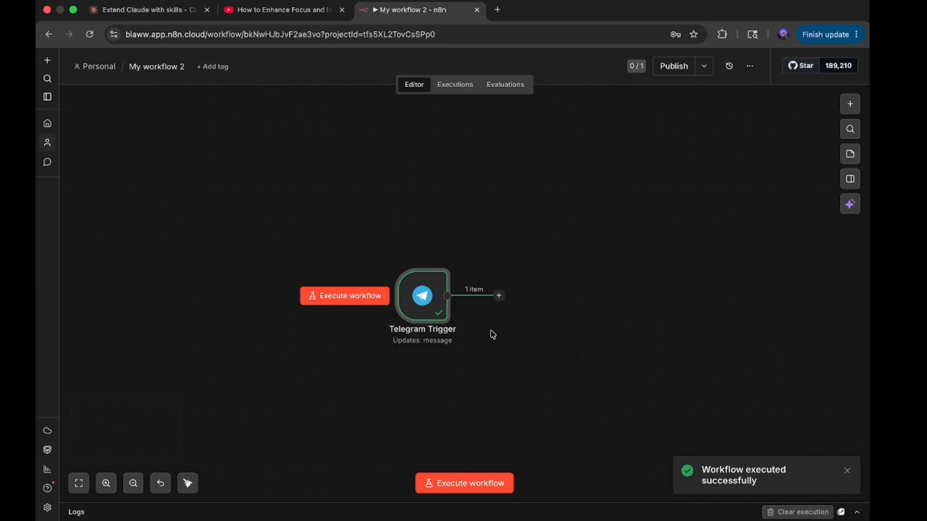
scroll(493, 335, right, 1)
scroll(493, 335, up, 4)
scroll(493, 334, right, 1)
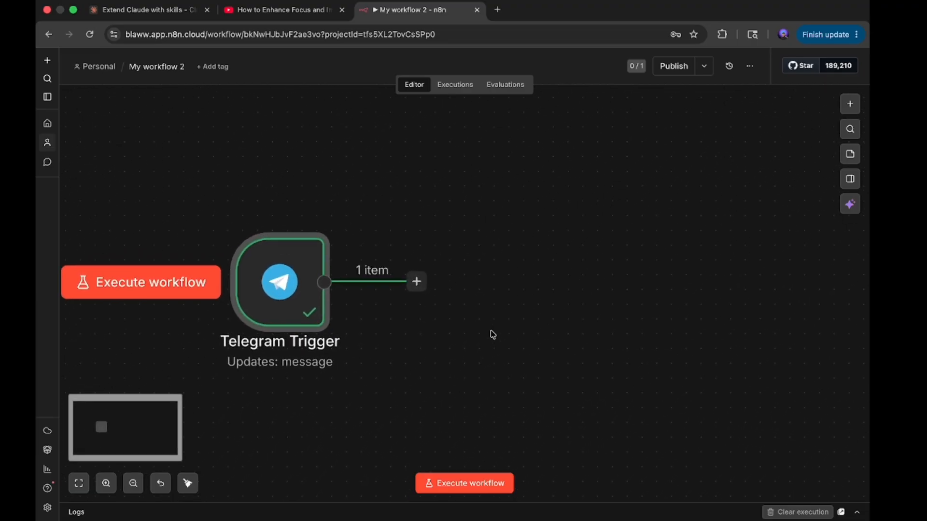
scroll(493, 334, up, 5)
scroll(492, 334, left, 2)
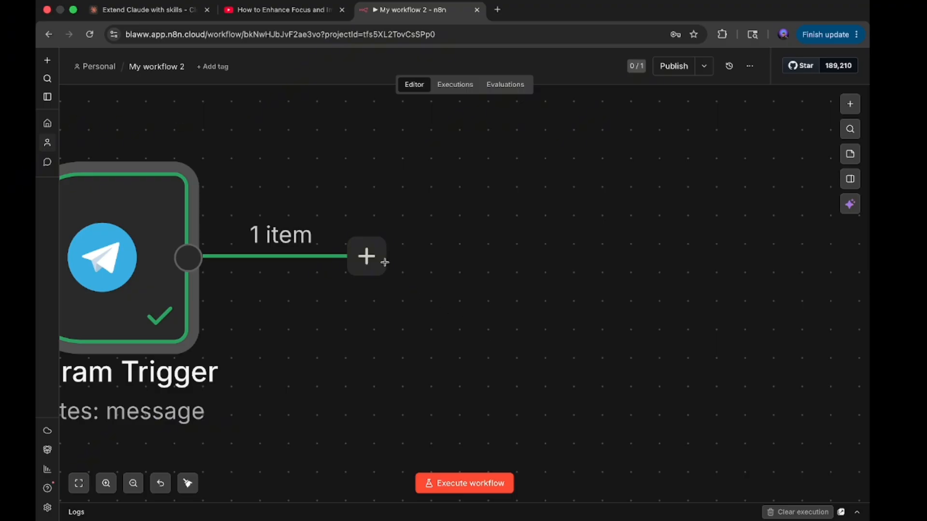
click(366, 255)
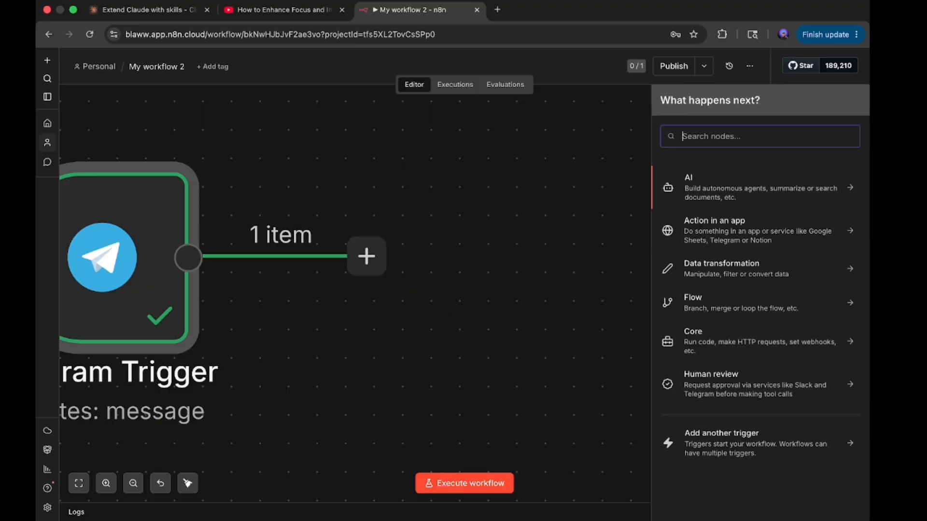
text(switvh)
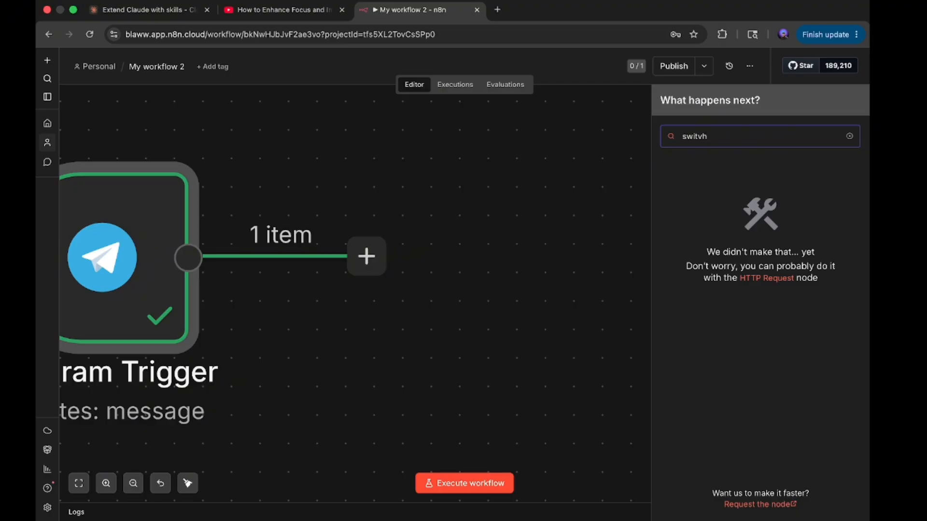
key(BackSpace)
text(c)
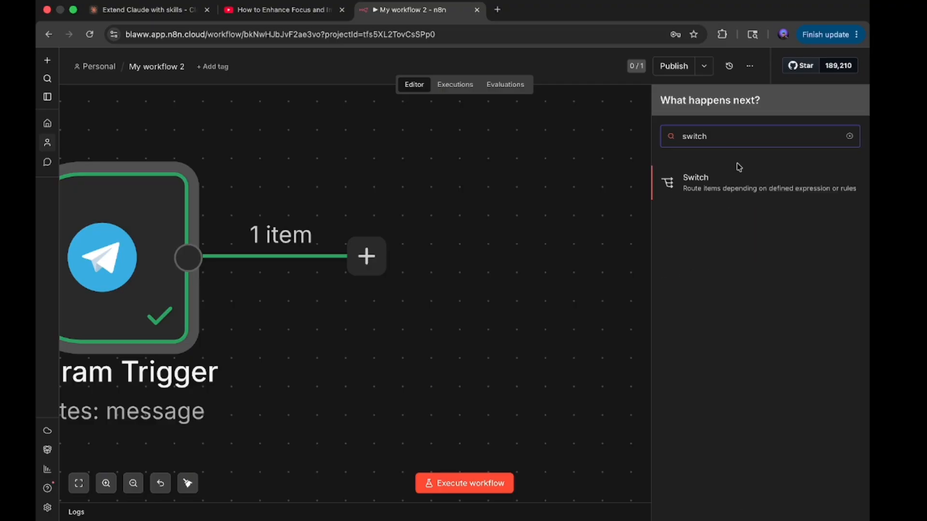
click(708, 185)
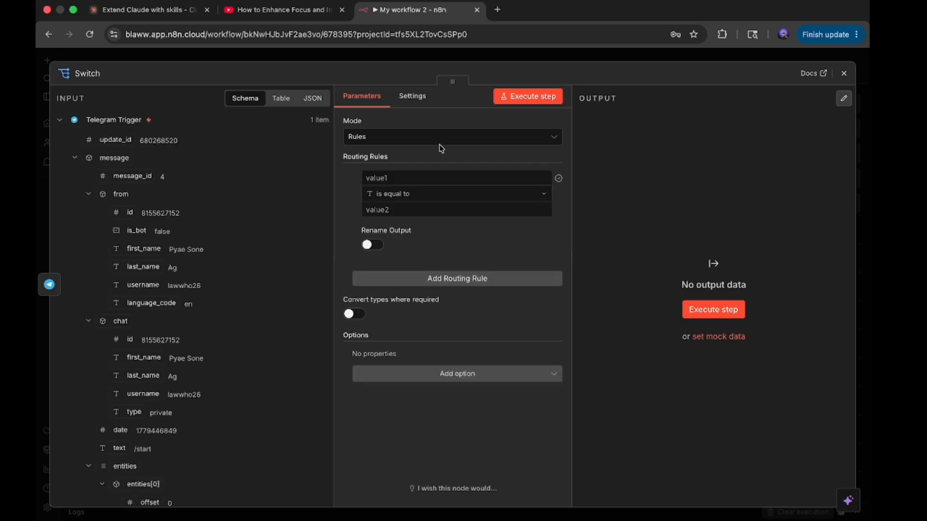
Step: Map the Telegram Trigger's message text field into the first value of the Switch node's first routing rule
click(387, 179)
scroll(157, 381, down, 3)
scroll(157, 381, down, 1)
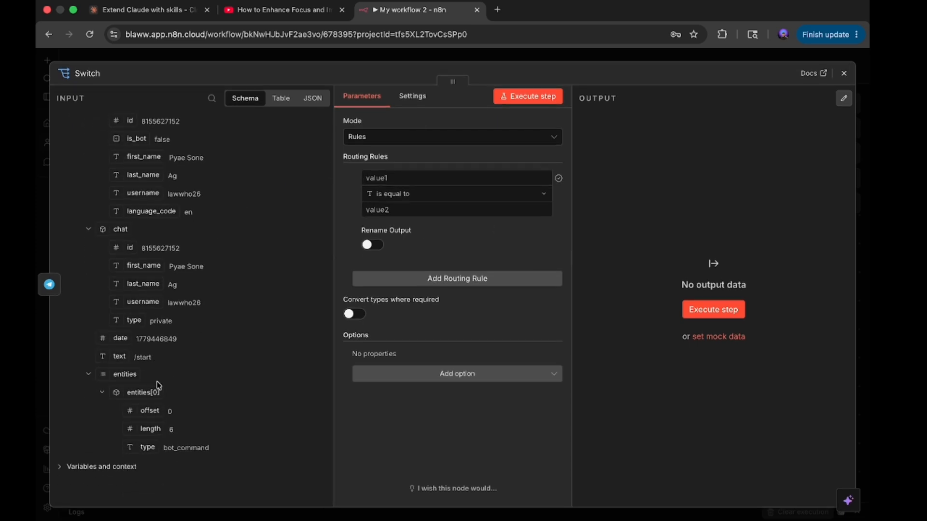
scroll(149, 256, up, 1)
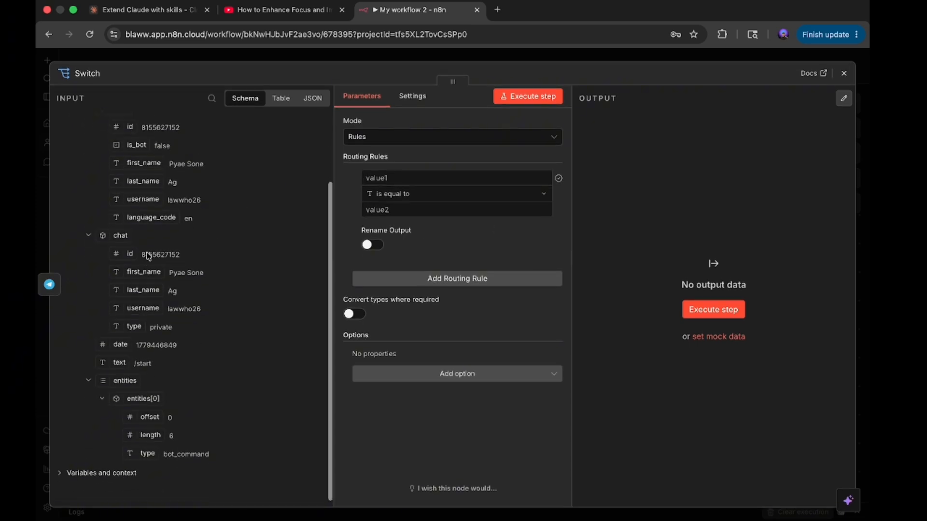
scroll(148, 256, down, 1)
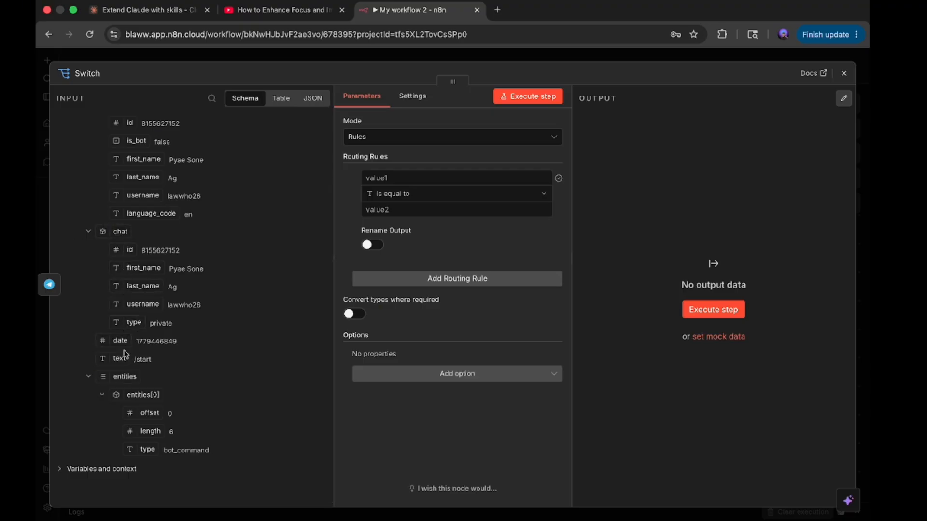
drag(122, 361, 393, 182)
click(315, 245)
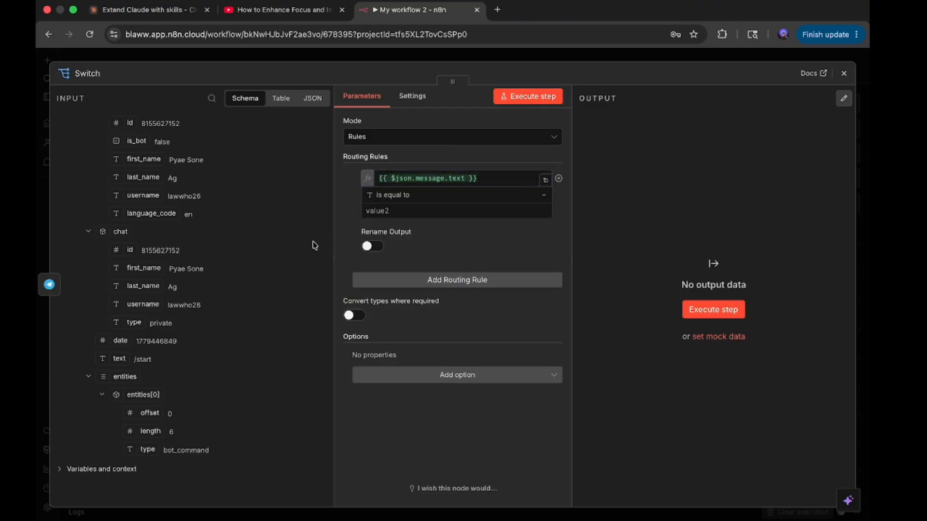
Step: Set the first rule's condition to String exists and rename its output as text
click(378, 200)
mouse_move(392, 219)
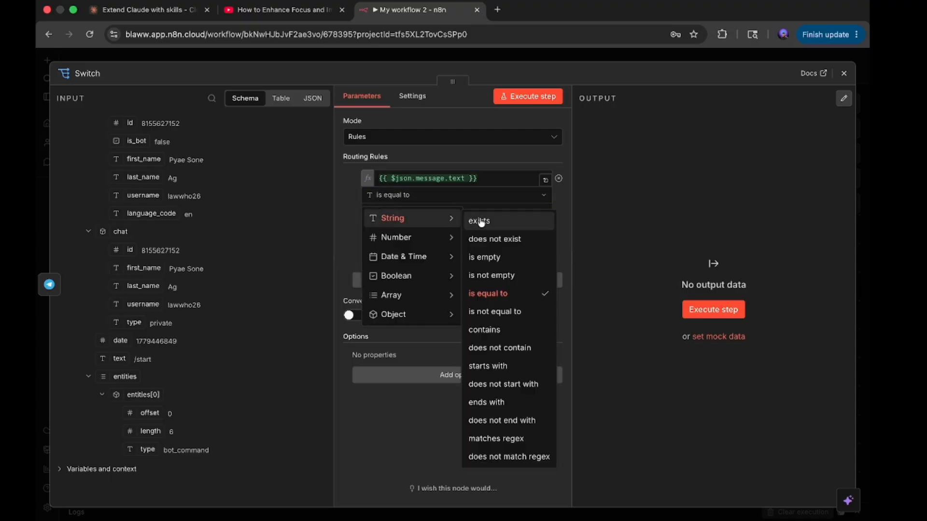
click(481, 222)
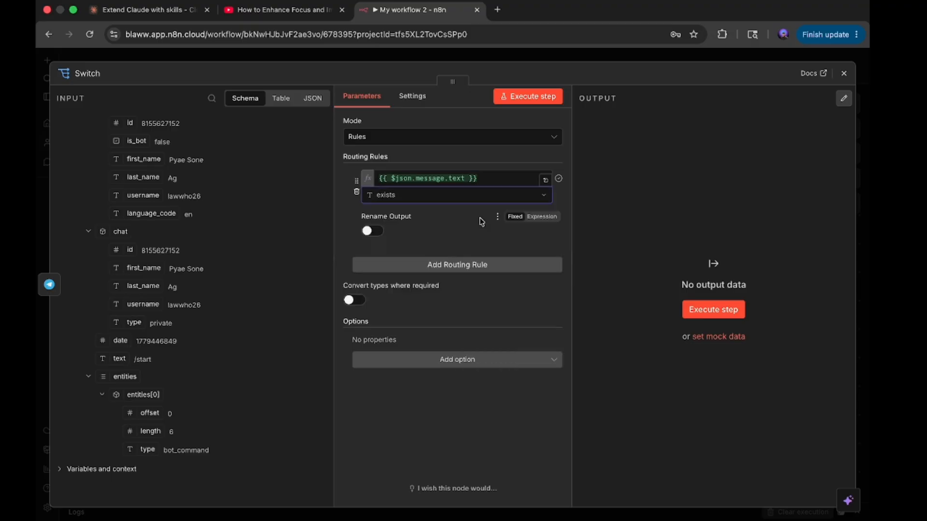
click(372, 231)
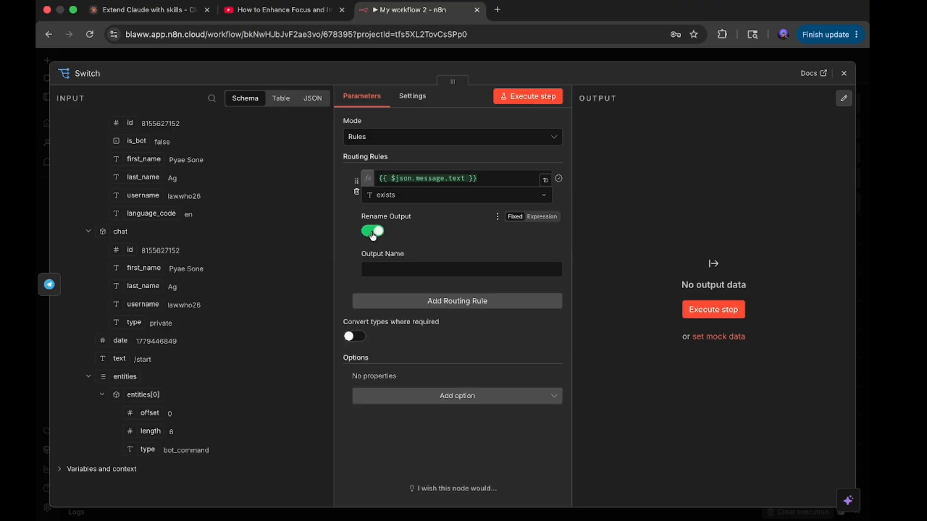
click(386, 269)
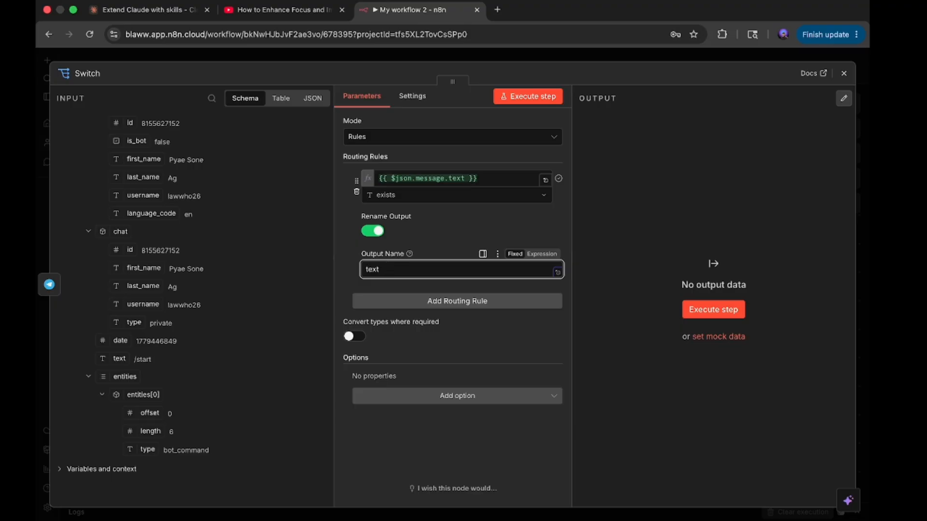
click(588, 246)
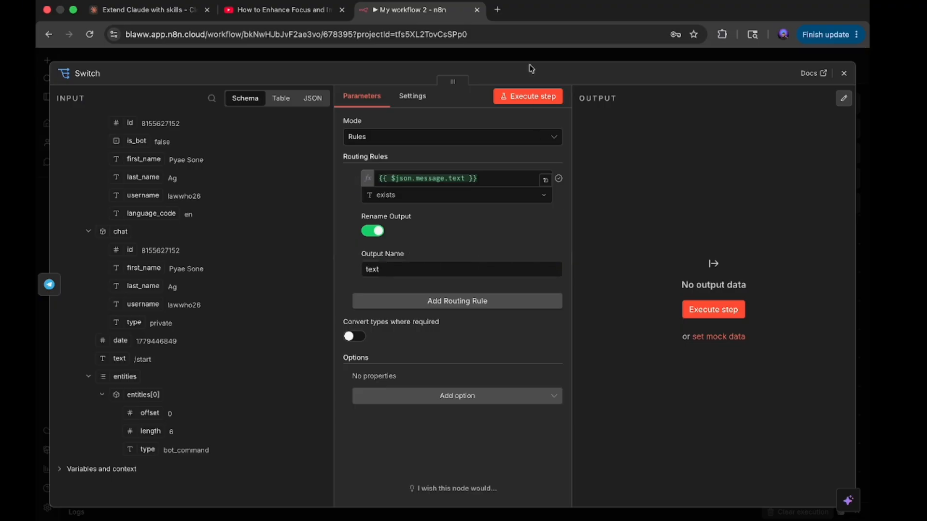
Step: Add a second routing rule to the Switch node and enable renaming of its output
click(496, 302)
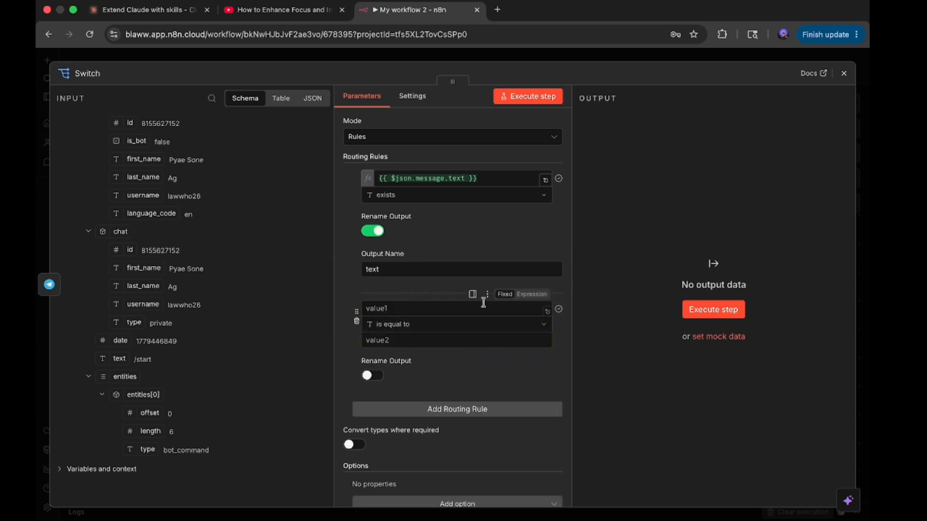
click(356, 321)
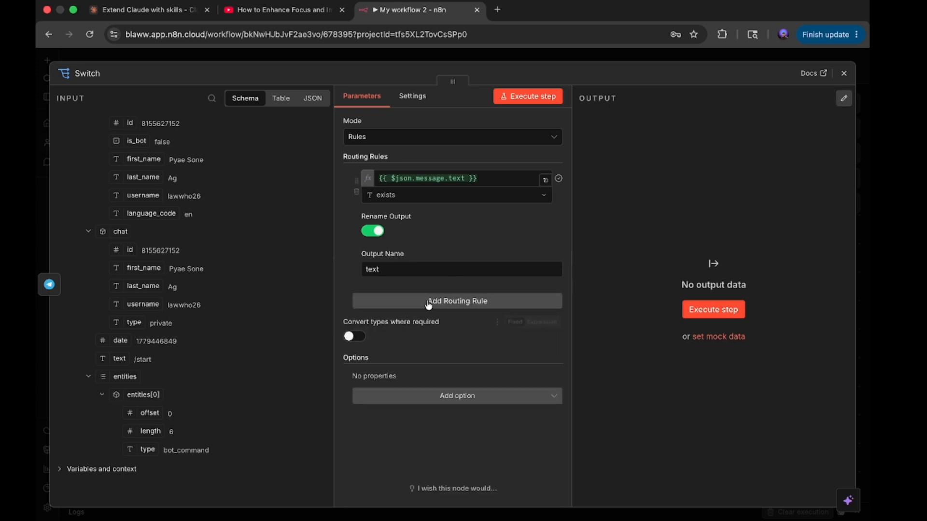
click(481, 301)
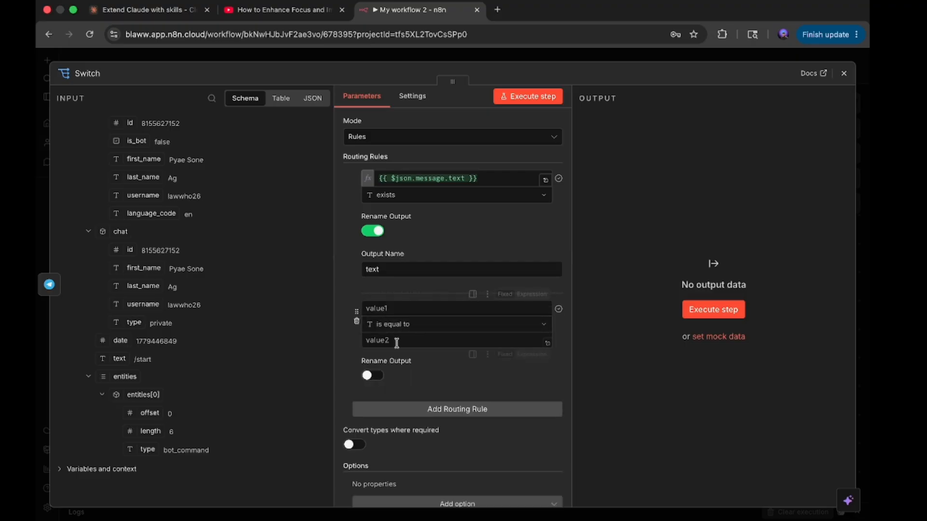
scroll(397, 343, down, 1)
scroll(397, 345, up, 1)
scroll(399, 346, down, 1)
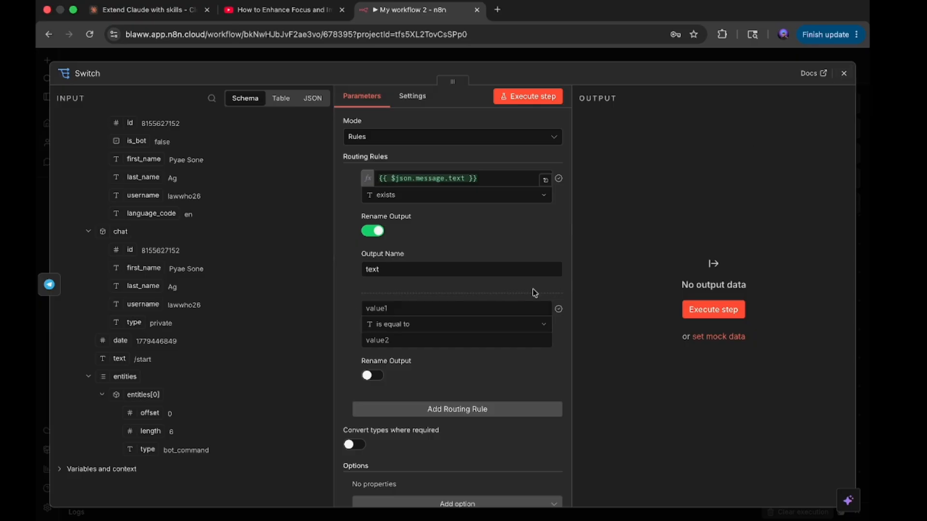
click(372, 376)
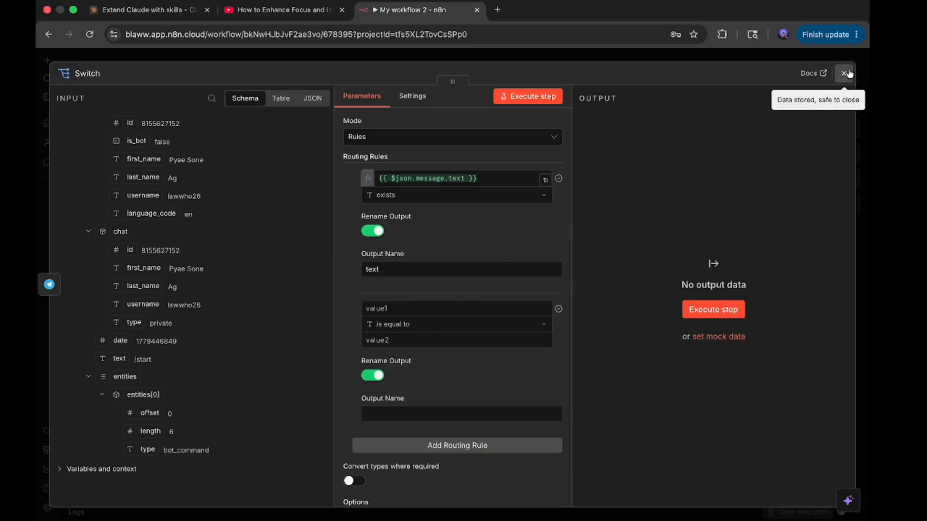
Step: Close the Switch settings, execute the workflow from the Telegram Trigger and send a voice message to Error handle bot in Telegram
click(843, 73)
scroll(636, 411, down, 3)
scroll(635, 411, right, 2)
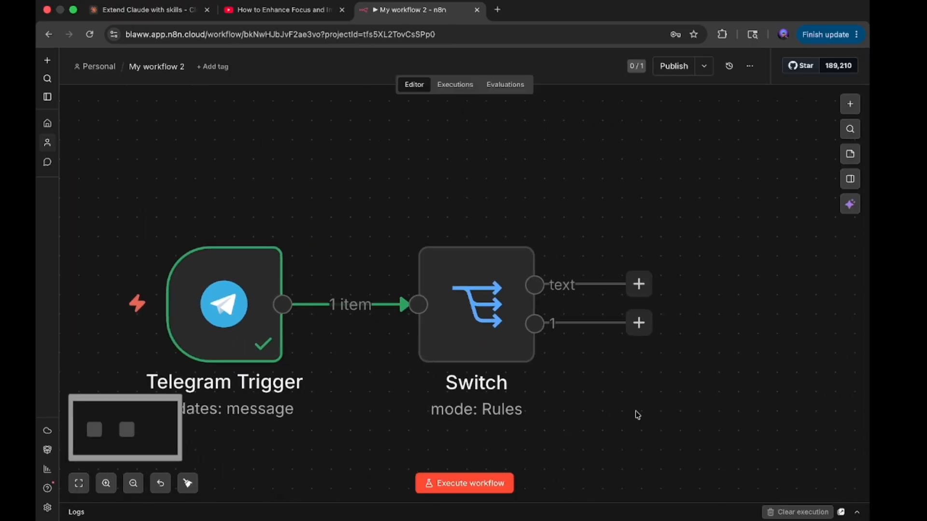
mouse_move(239, 345)
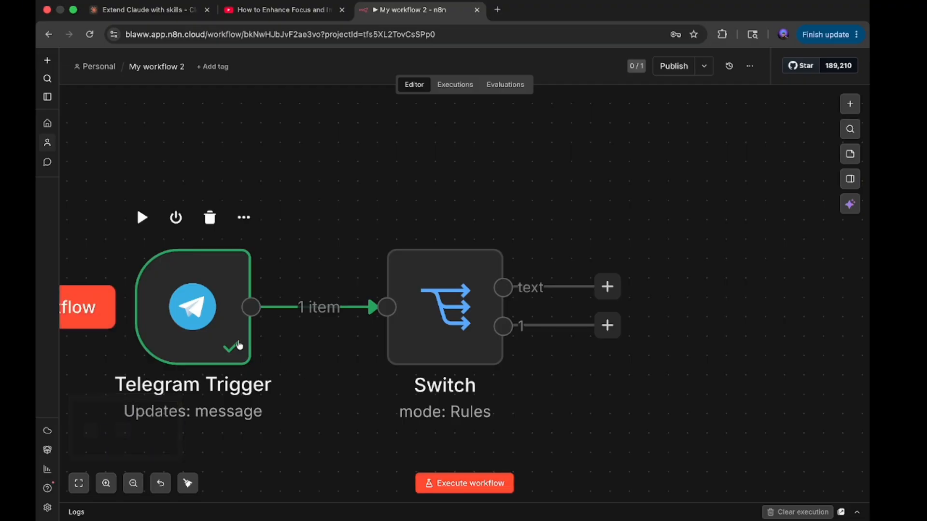
click(141, 223)
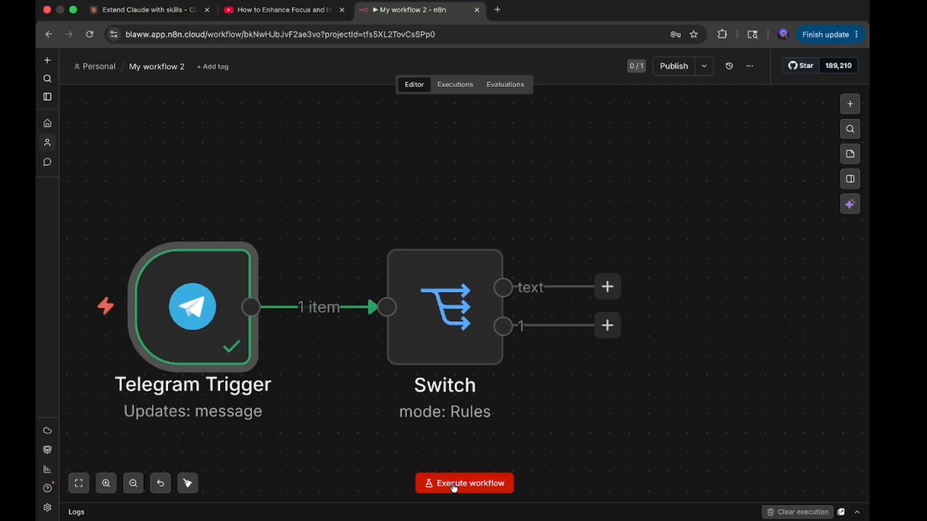
key(super+Tab)
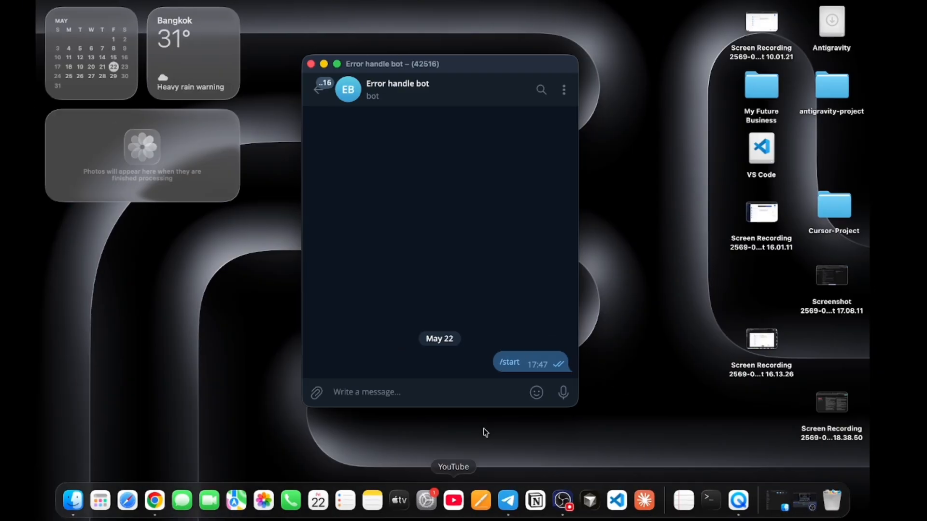
drag(562, 393, 562, 396)
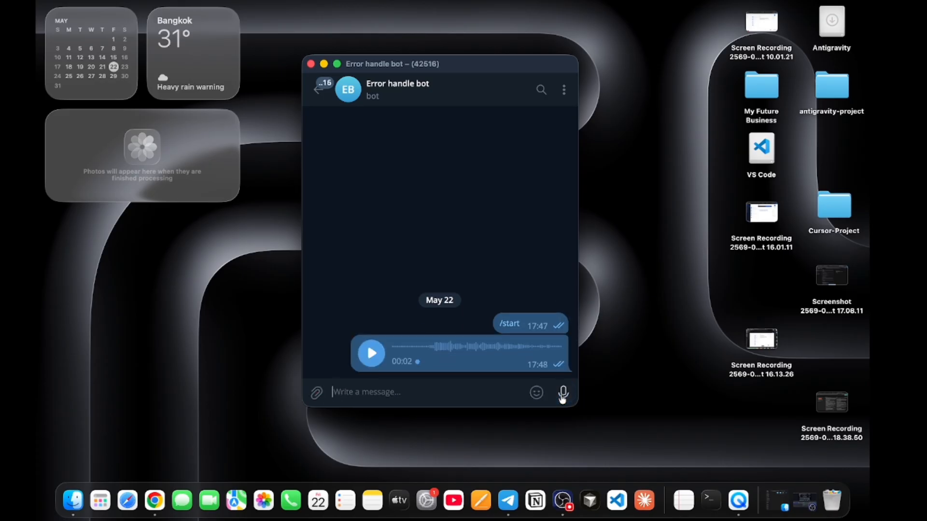
Step: Return to n8n, reopen the Switch node and map the voice file_id into the second rule's first value
key(super+Tab)
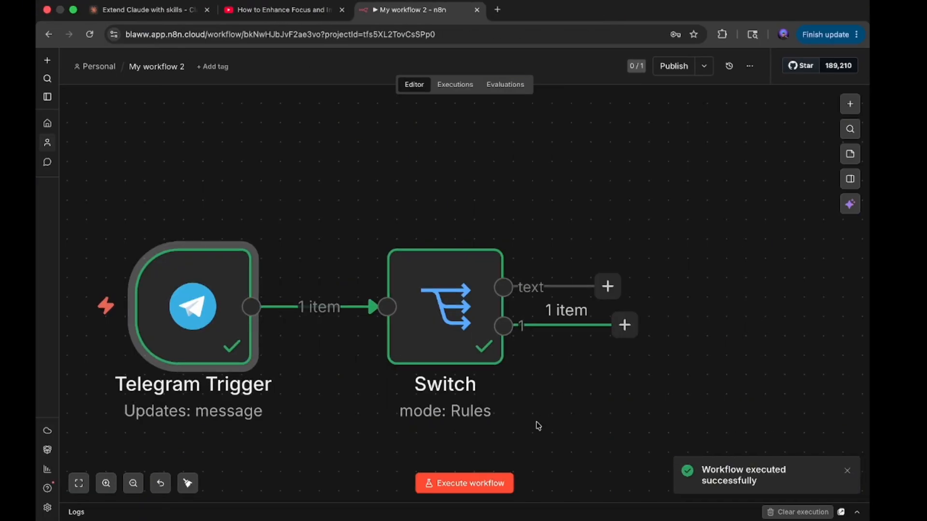
scroll(536, 426, down, 3)
click(489, 358)
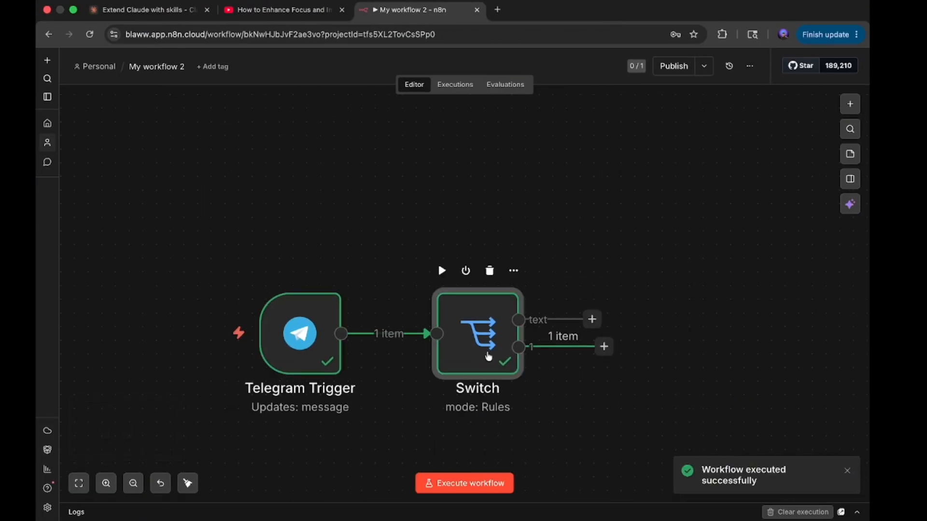
double_click(489, 357)
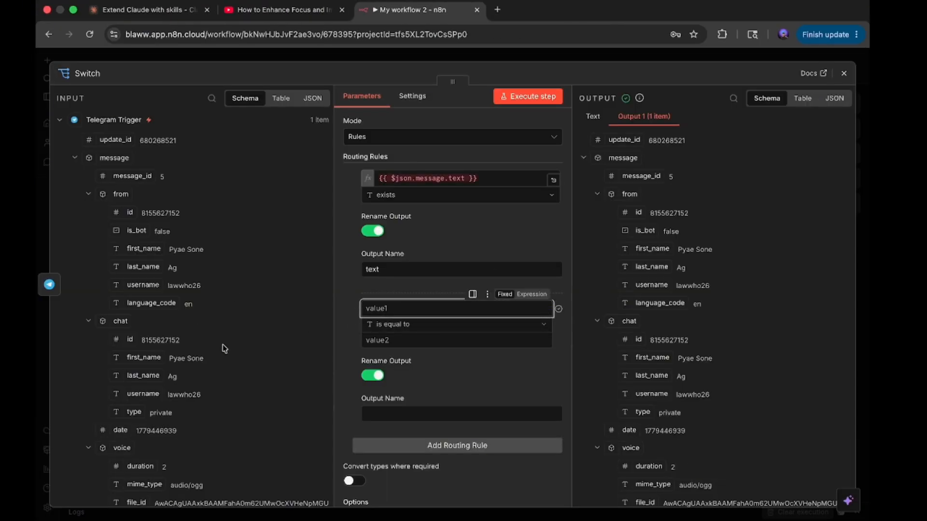
scroll(224, 348, down, 3)
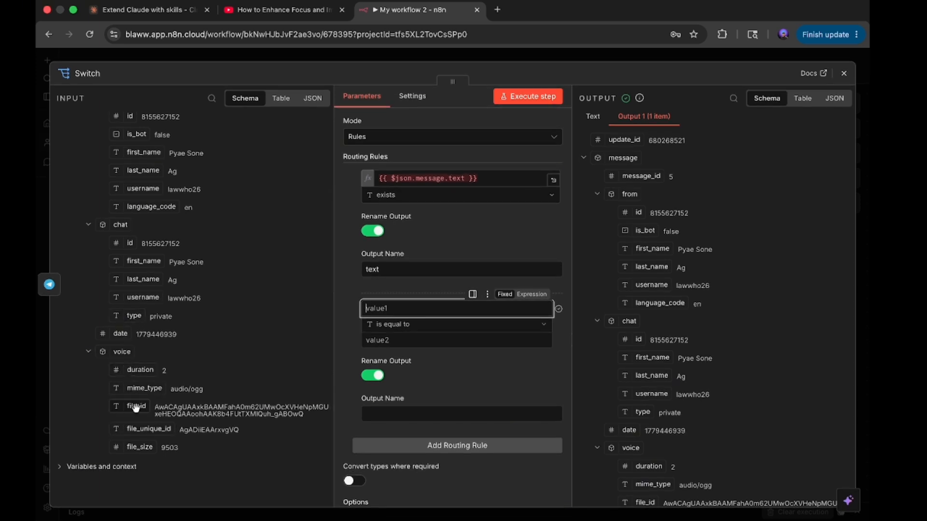
drag(135, 407, 389, 308)
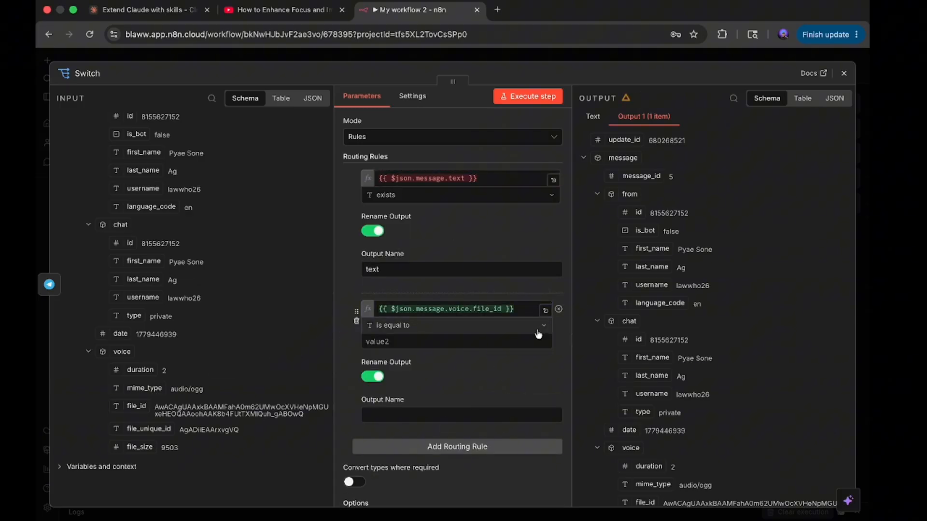
Step: Set the second rule's condition to String exists, name its output voice and close the Switch settings
click(533, 335)
mouse_move(420, 349)
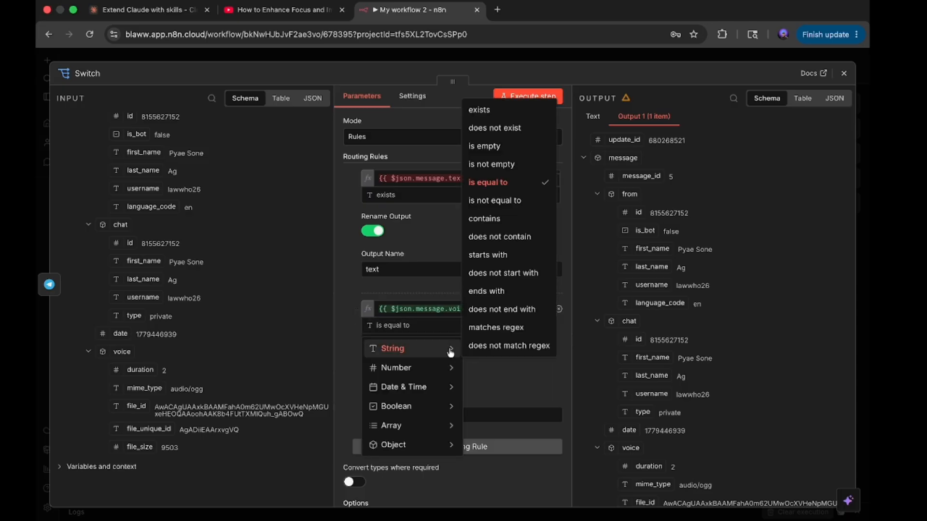
click(490, 110)
scroll(444, 346, down, 1)
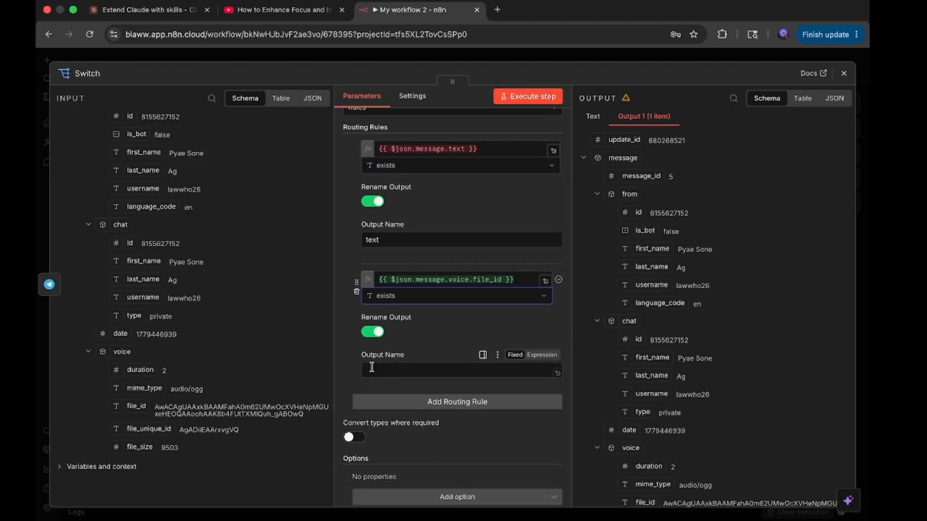
click(371, 368)
text(voice)
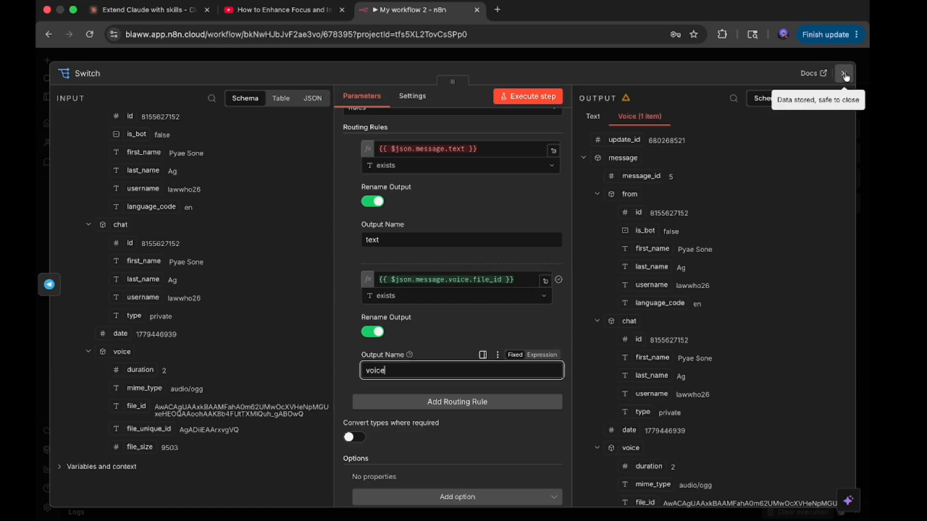
click(844, 72)
Step: Add an Edit Fields (Set) node to the Switch node's text output
scroll(625, 340, up, 5)
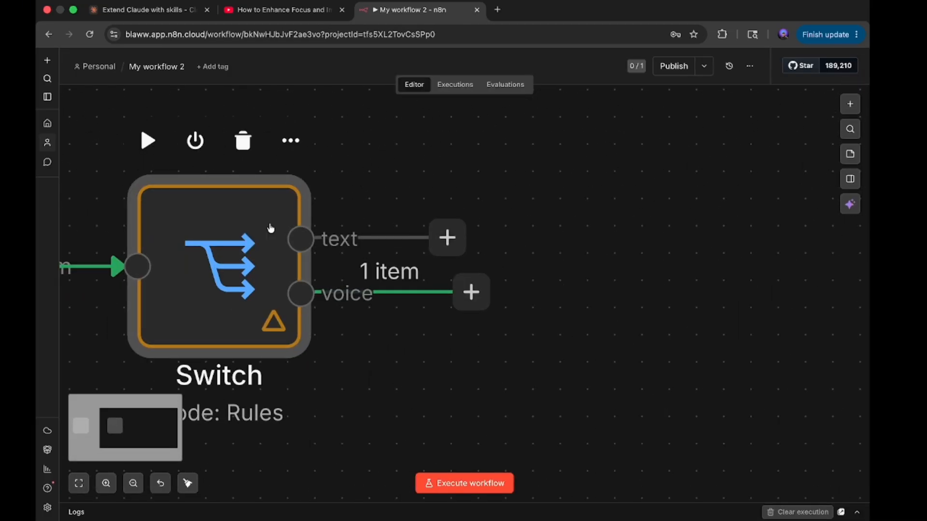
scroll(549, 339, down, 4)
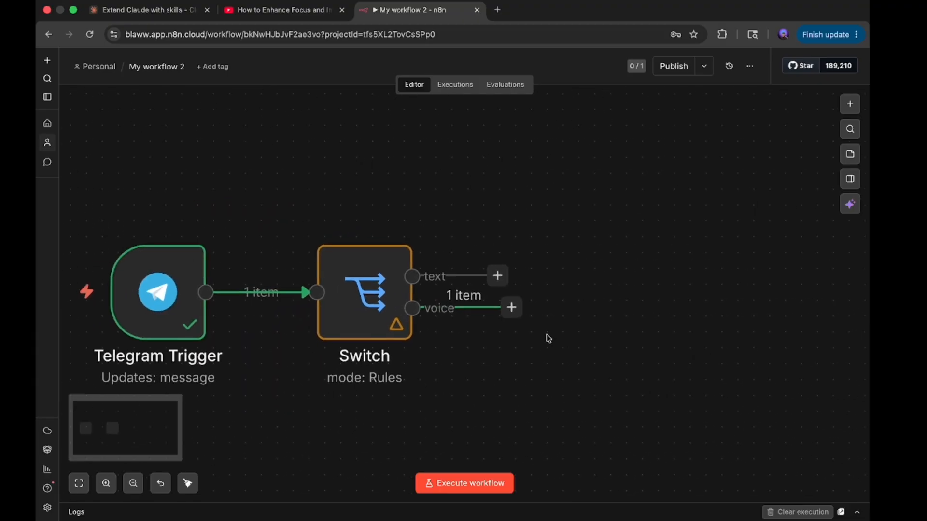
click(505, 280)
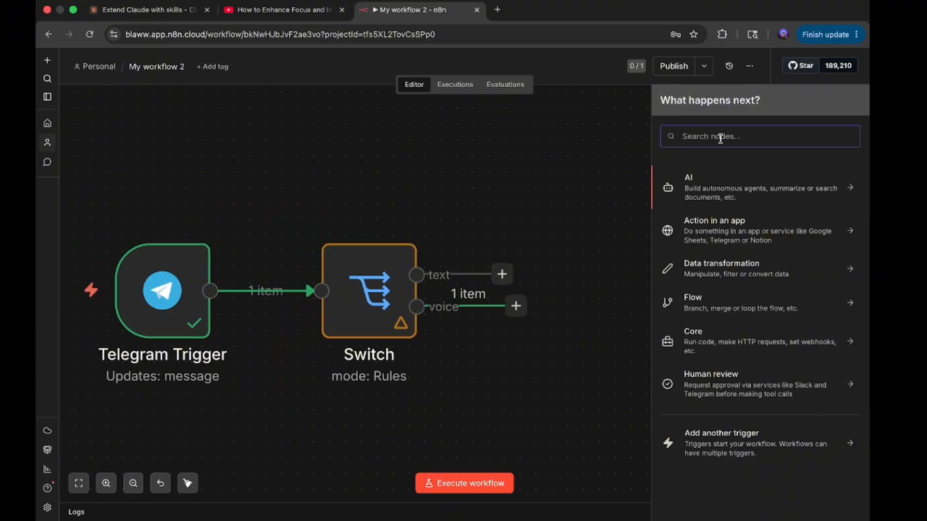
text(edit)
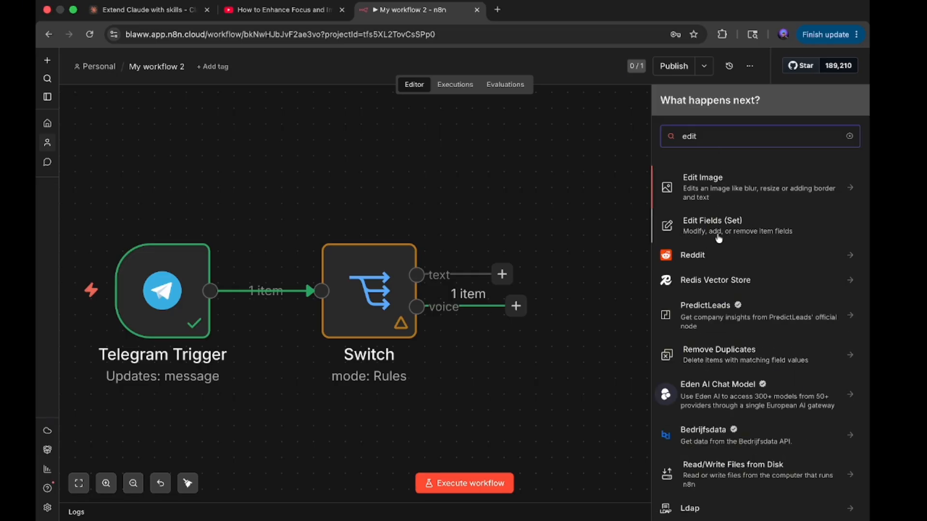
click(668, 235)
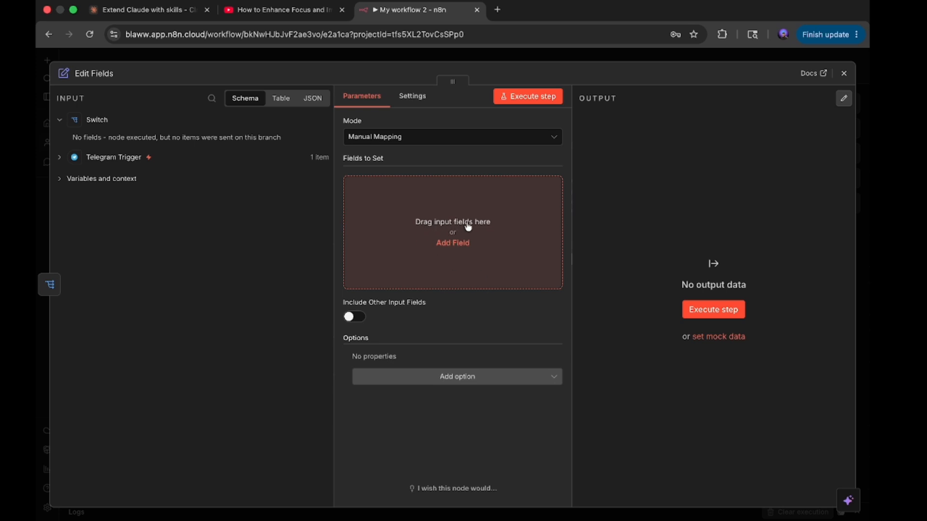
Step: Add a String field named text to the Edit Fields node, leave its value empty and close the settings
click(462, 260)
click(429, 191)
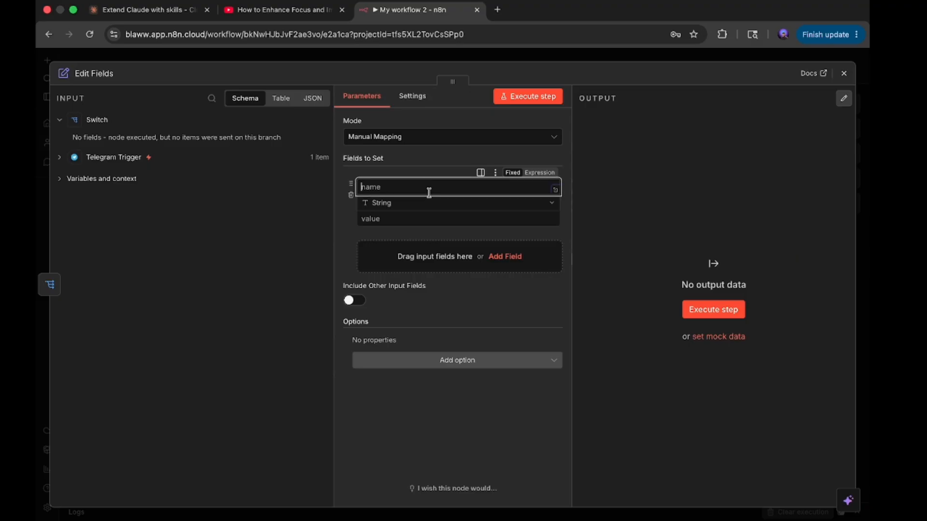
text(text)
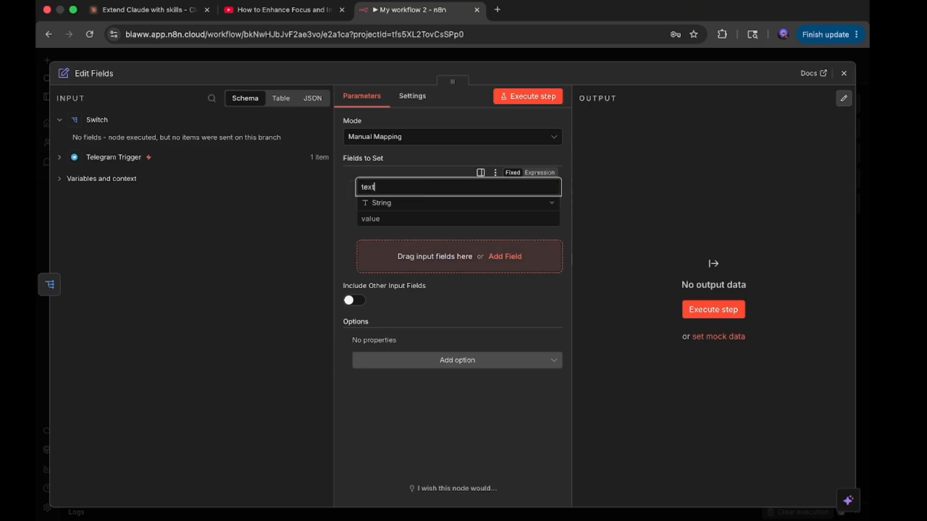
click(414, 216)
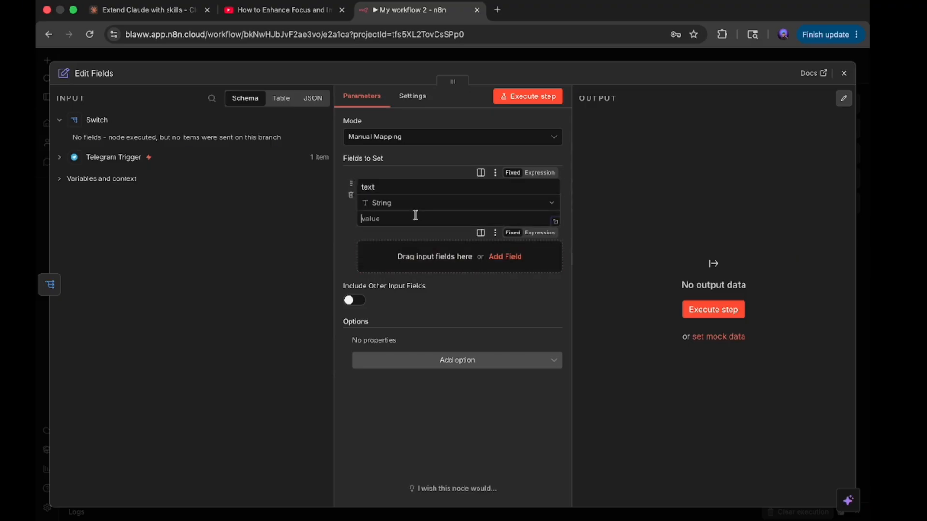
click(416, 190)
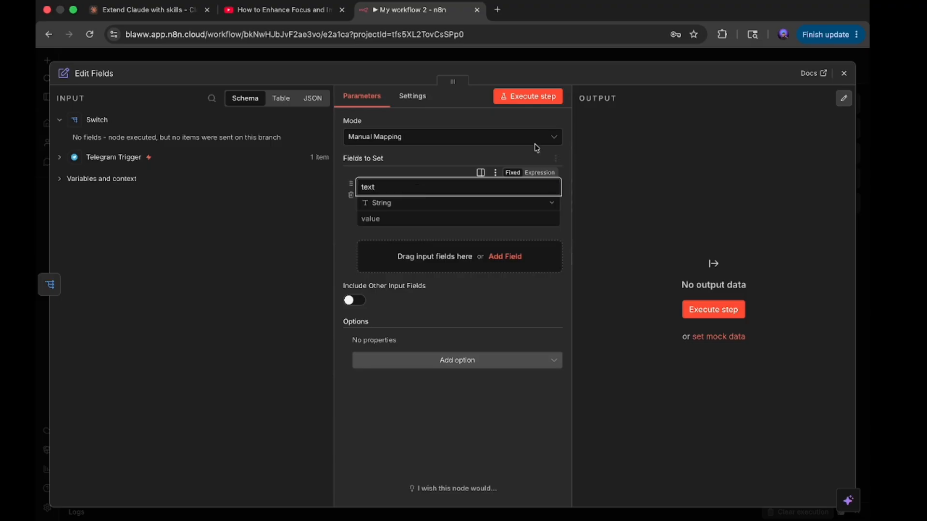
key(super+a)
key(BackSpace)
text(te)
click(385, 219)
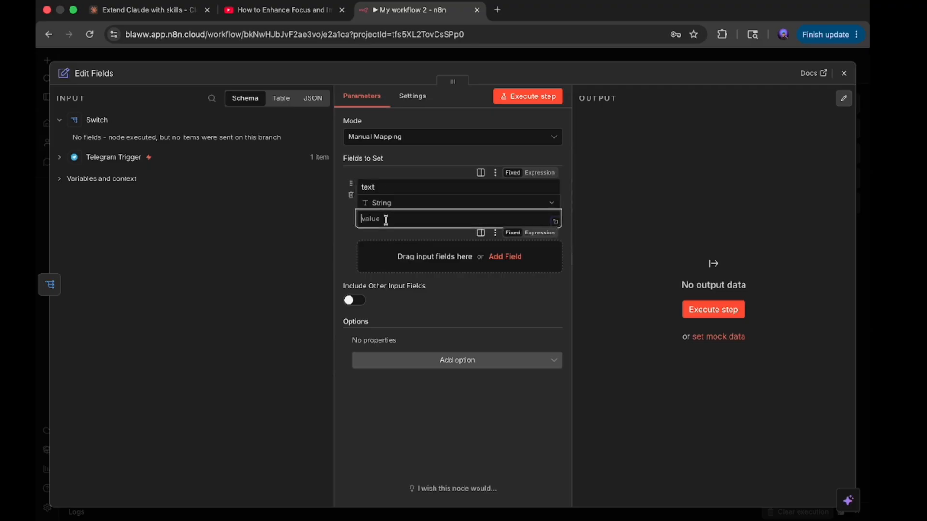
click(843, 73)
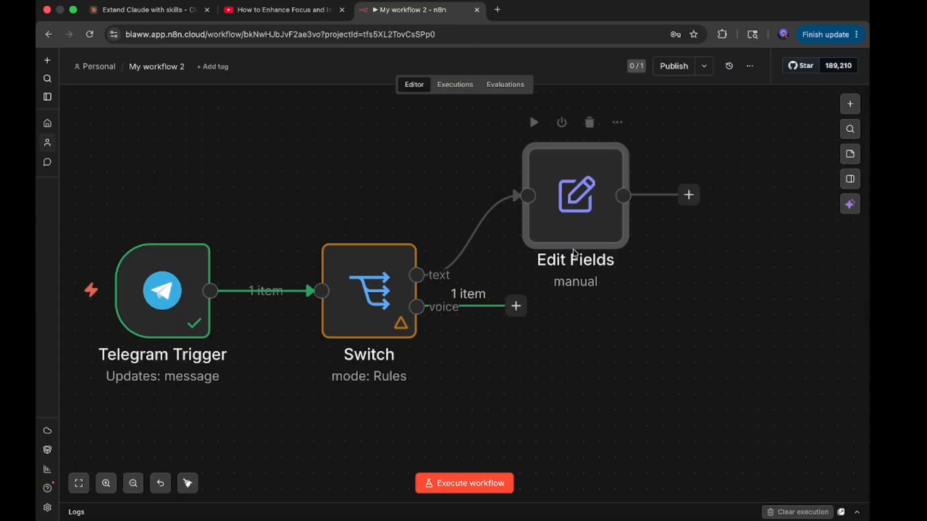
click(362, 318)
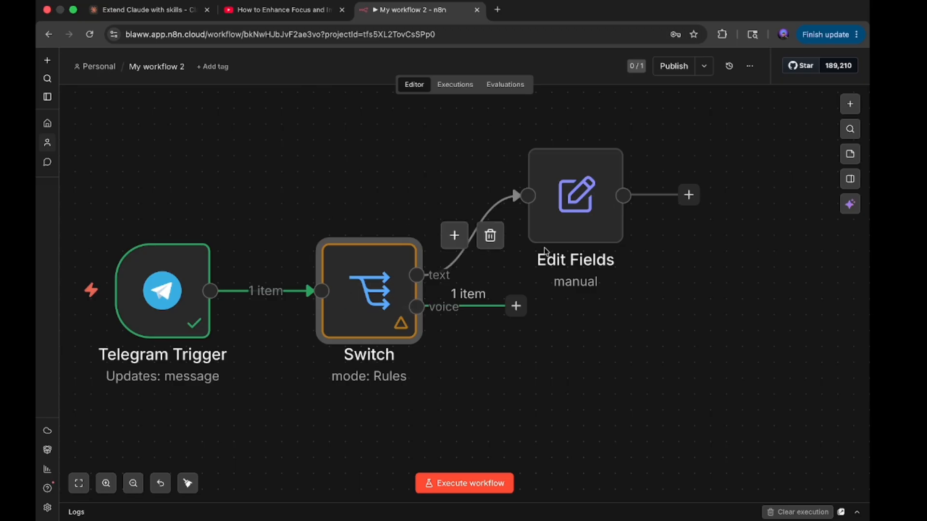
click(567, 207)
double_click(568, 208)
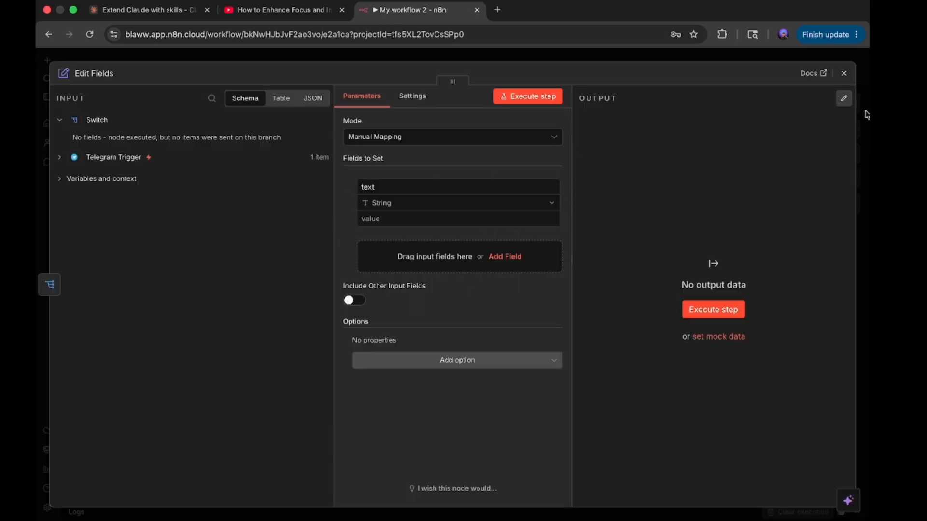
click(844, 73)
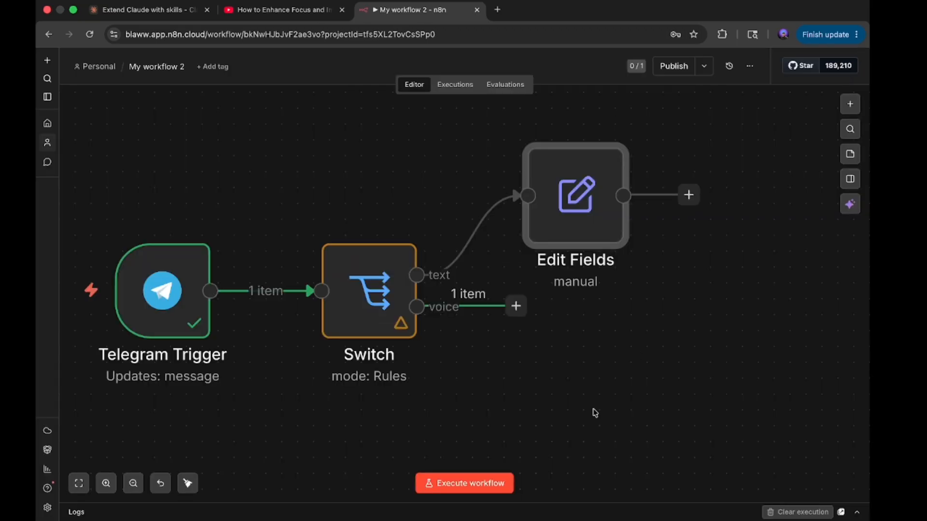
Step: Execute the workflow, switch to Telegram and send the message "Hello there" to Error handle bot
click(484, 483)
key(super+Tab)
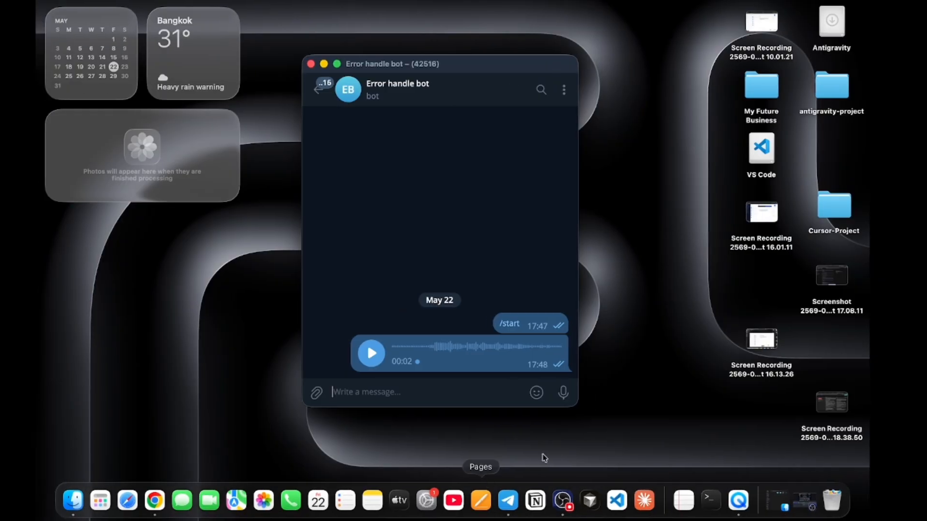
text(Hello there)
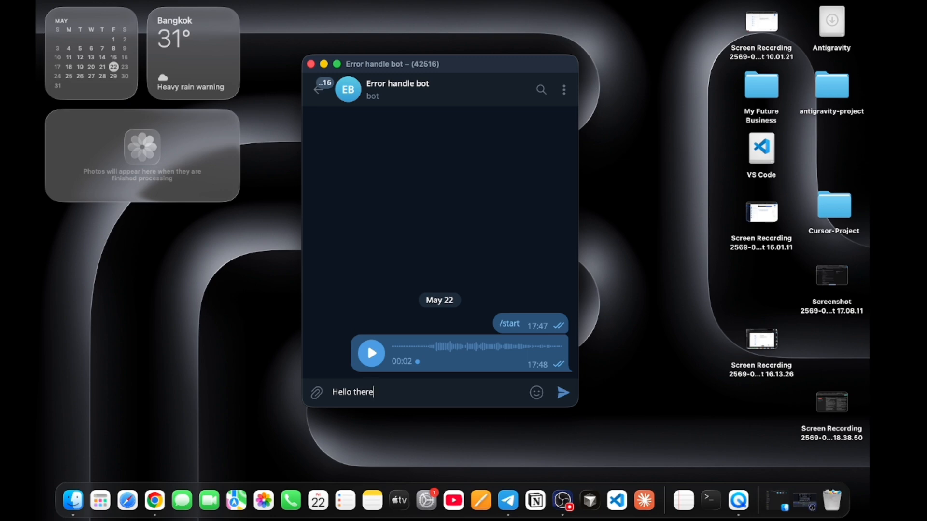
key(Return)
Step: Return to n8n, map the Switch input's message text to the Edit Fields text value, execute the step and close the settings
key(super+Tab)
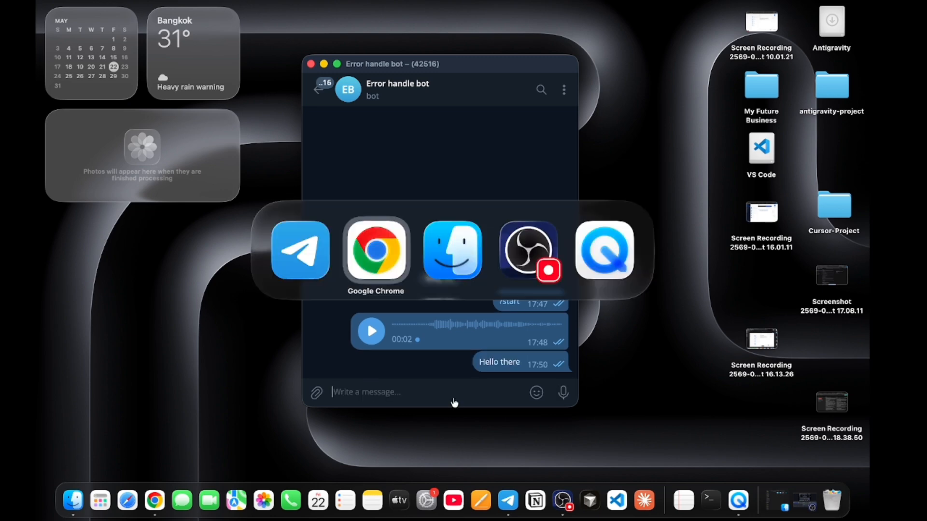
scroll(454, 410, right, 3)
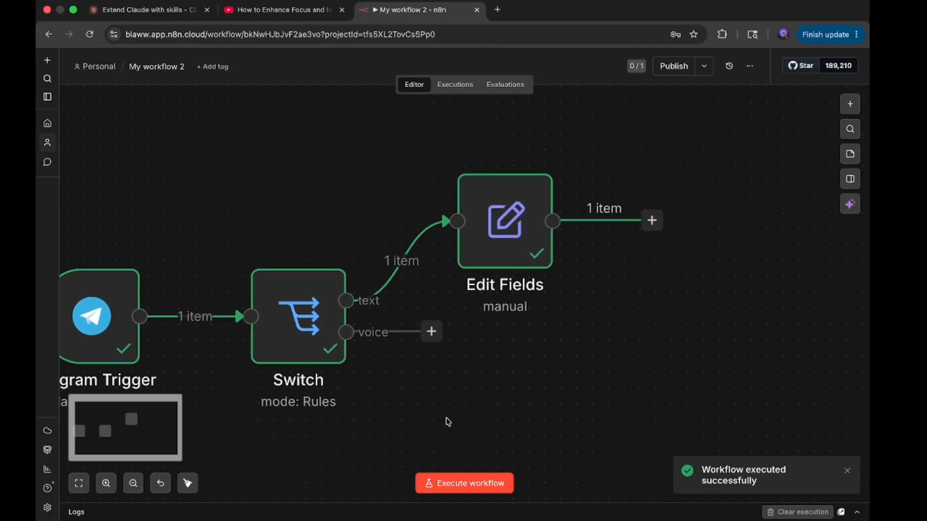
double_click(505, 221)
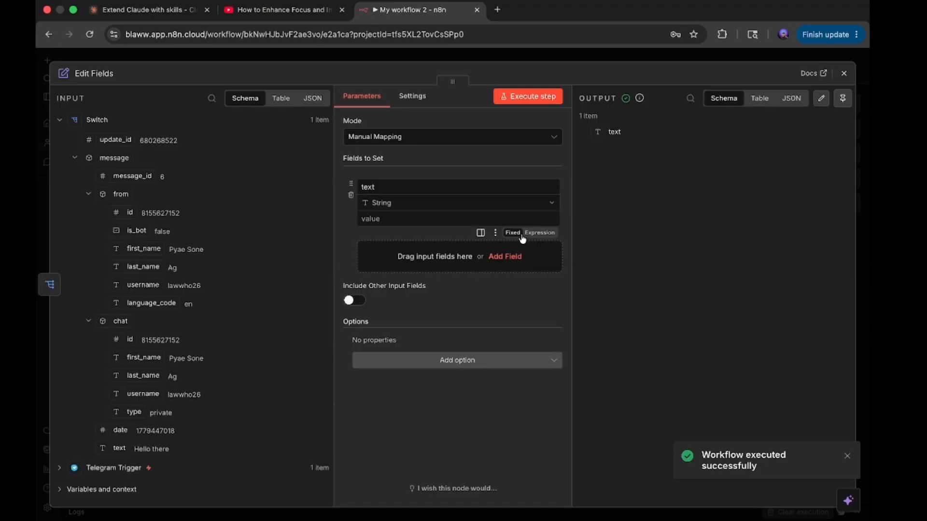
scroll(196, 303, down, 1)
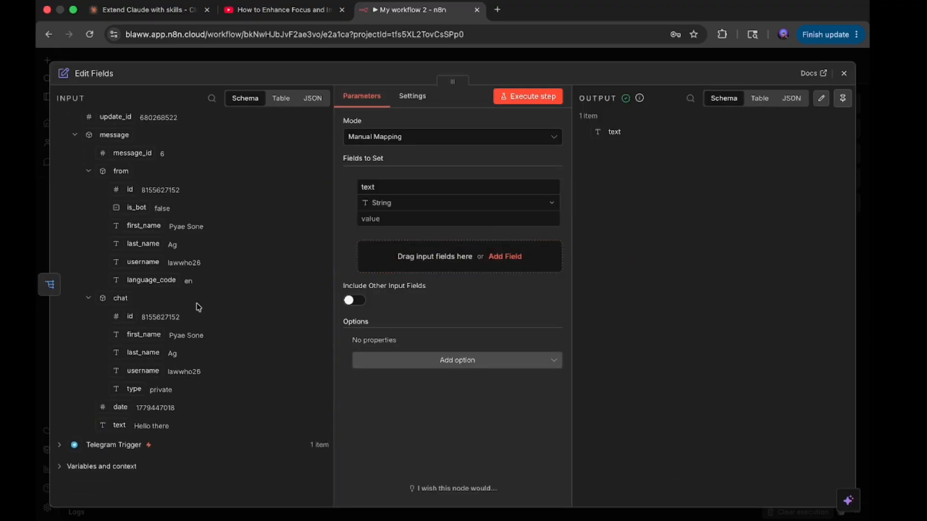
scroll(208, 221, up, 1)
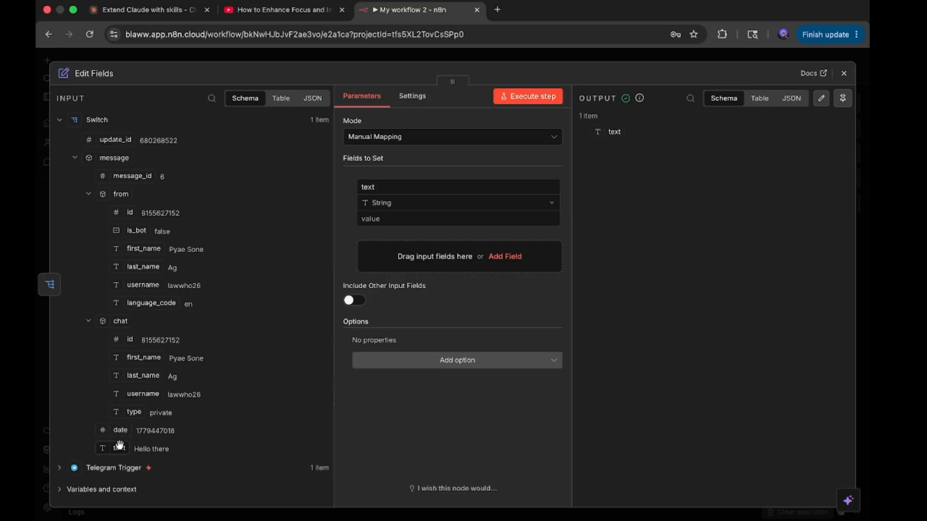
drag(119, 445, 390, 219)
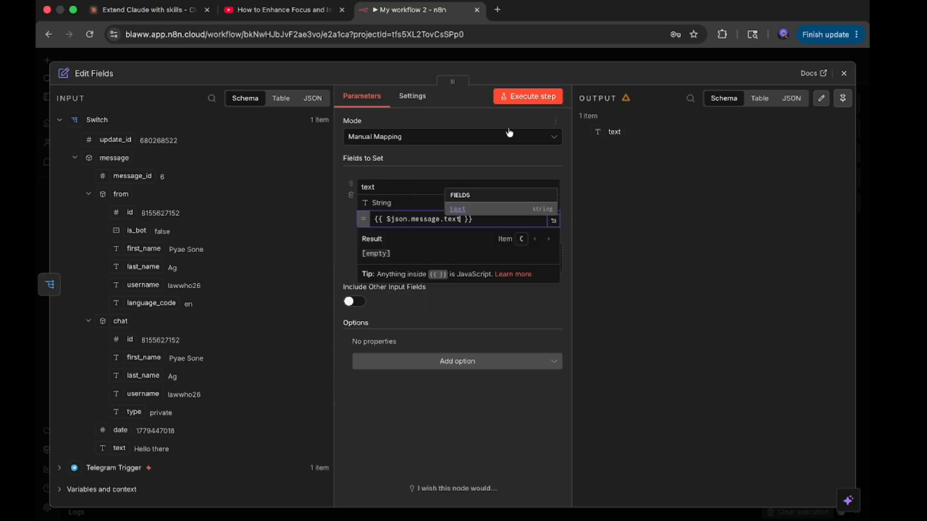
click(523, 97)
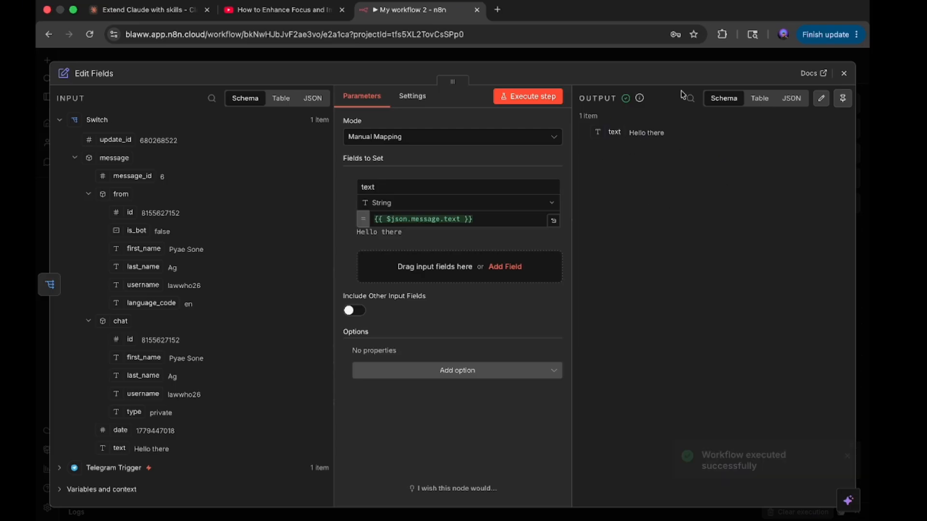
click(843, 74)
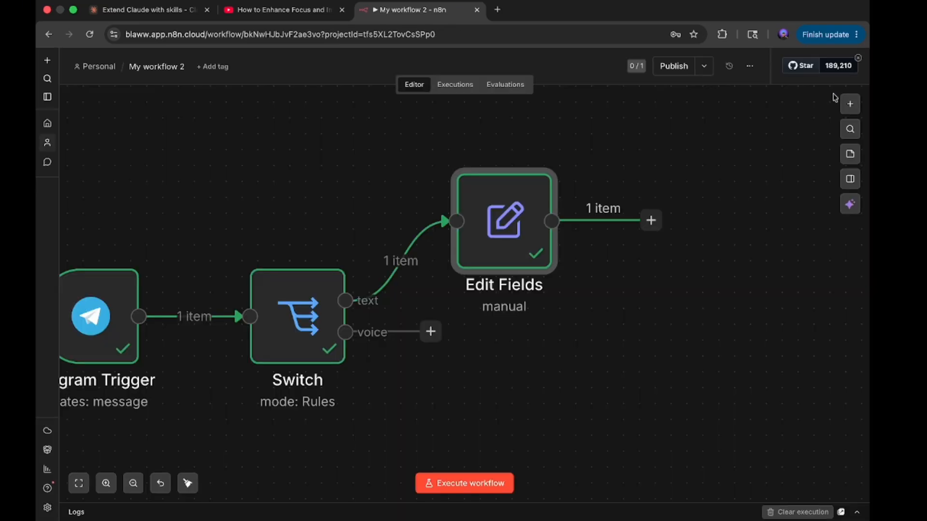
Step: Add a Telegram Get a file node to the Switch node's voice output and close its settings
scroll(709, 406, down, 3)
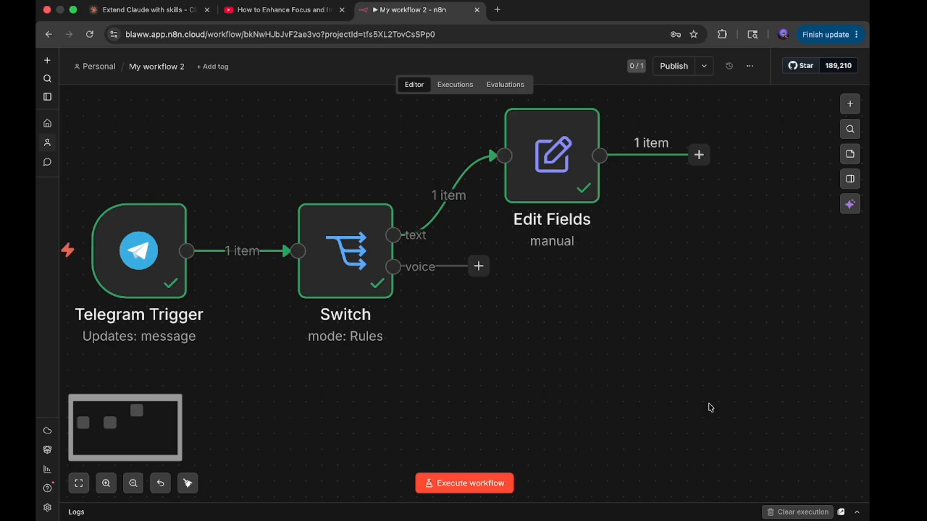
scroll(709, 405, down, 1)
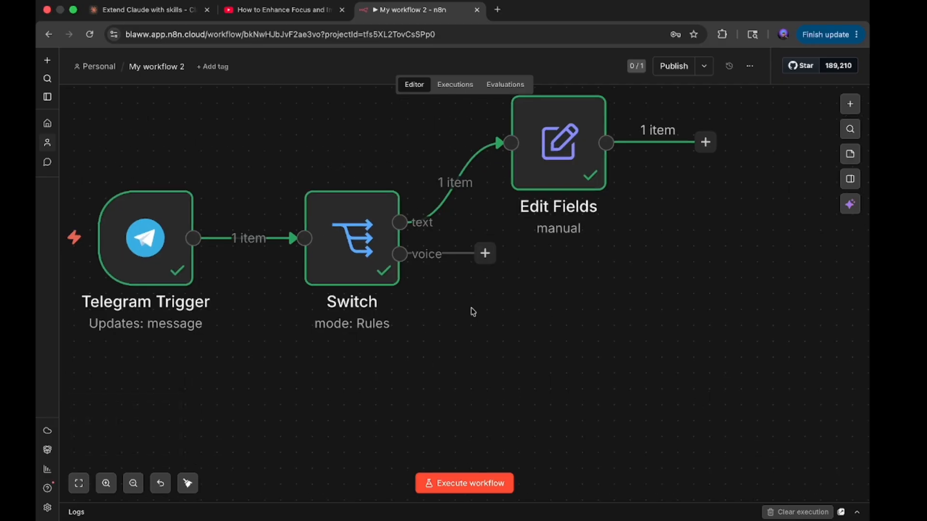
click(485, 253)
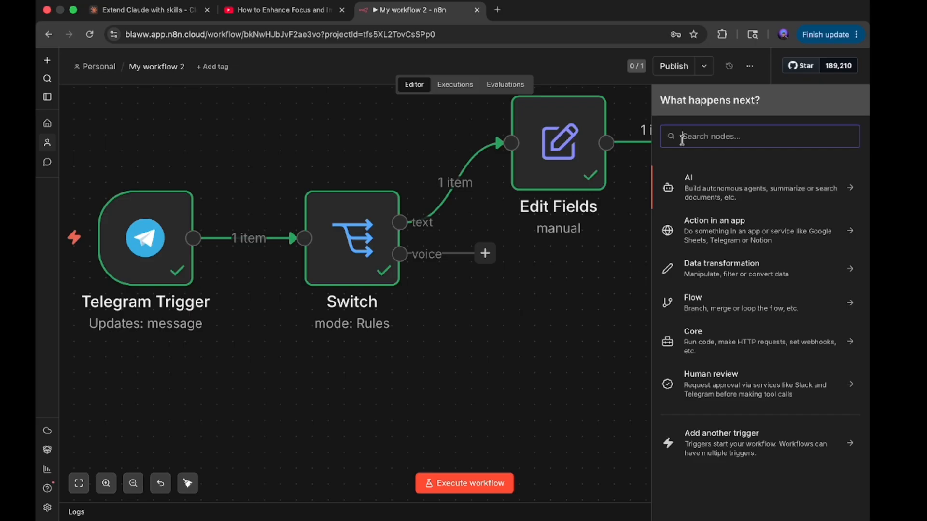
text(tele)
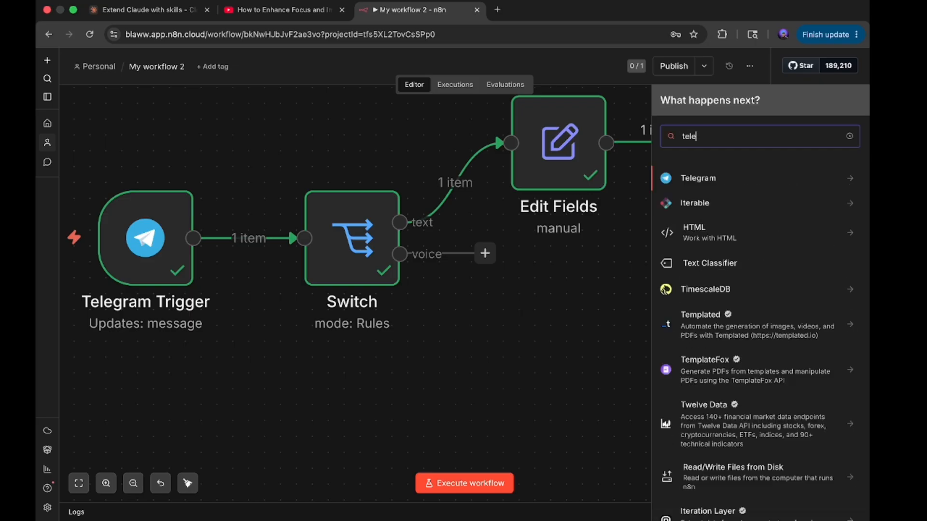
click(708, 178)
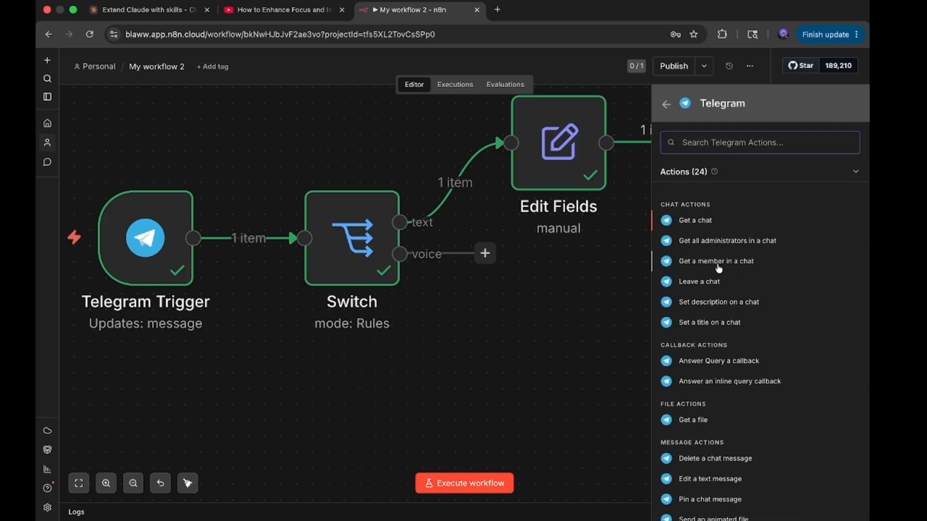
scroll(719, 269, down, 3)
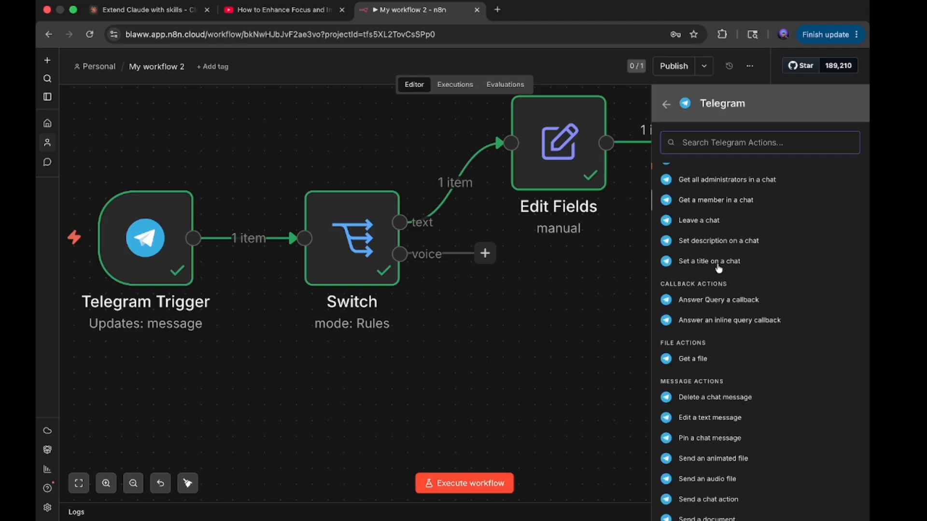
scroll(718, 269, down, 1)
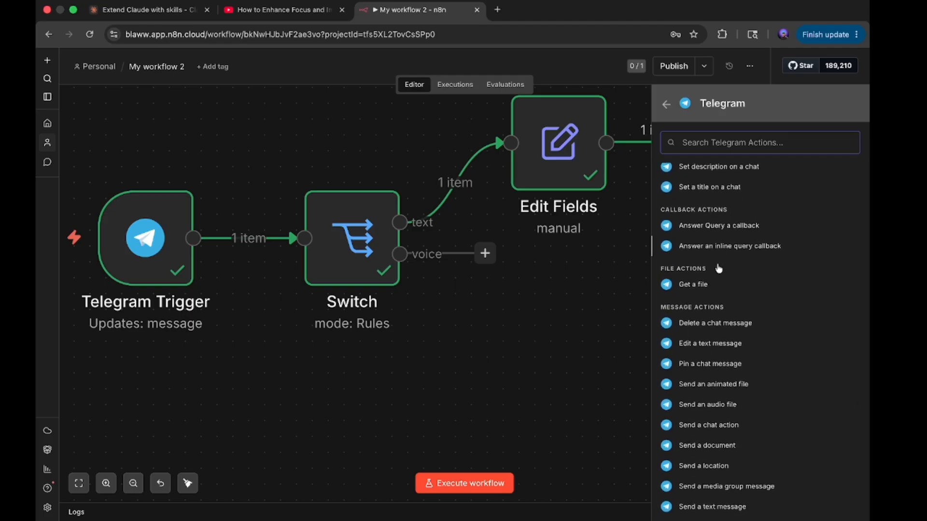
click(695, 286)
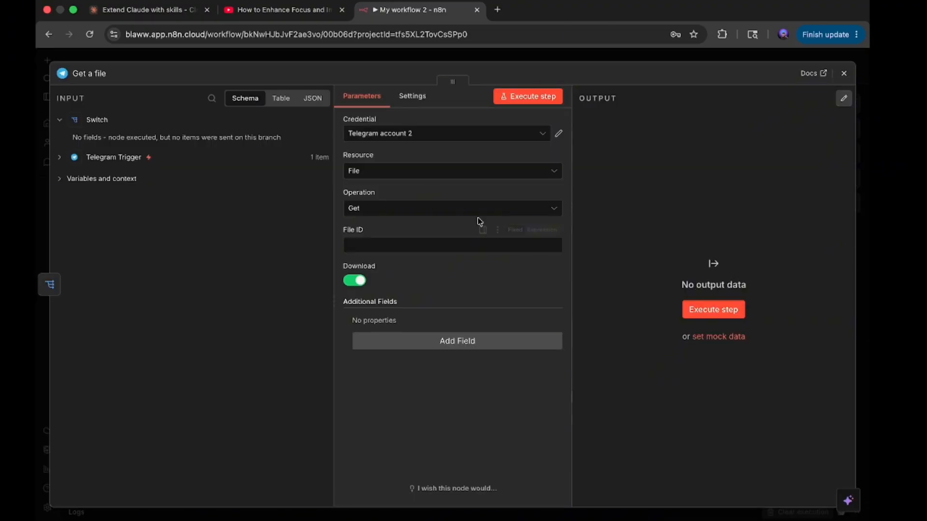
click(843, 73)
scroll(572, 432, down, 5)
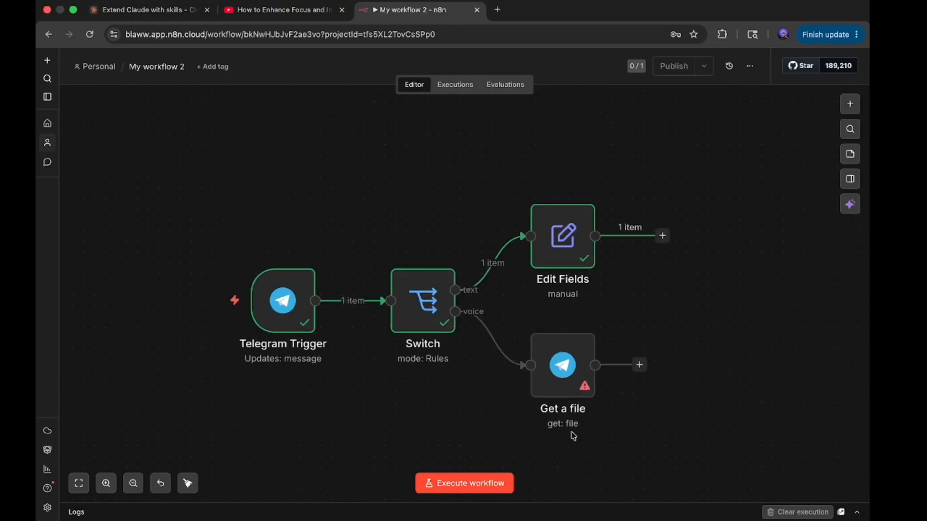
Step: Try to execute the workflow and record a voice message for Error handle bot in Telegram, and return to n8n
click(485, 488)
key(super+Tab)
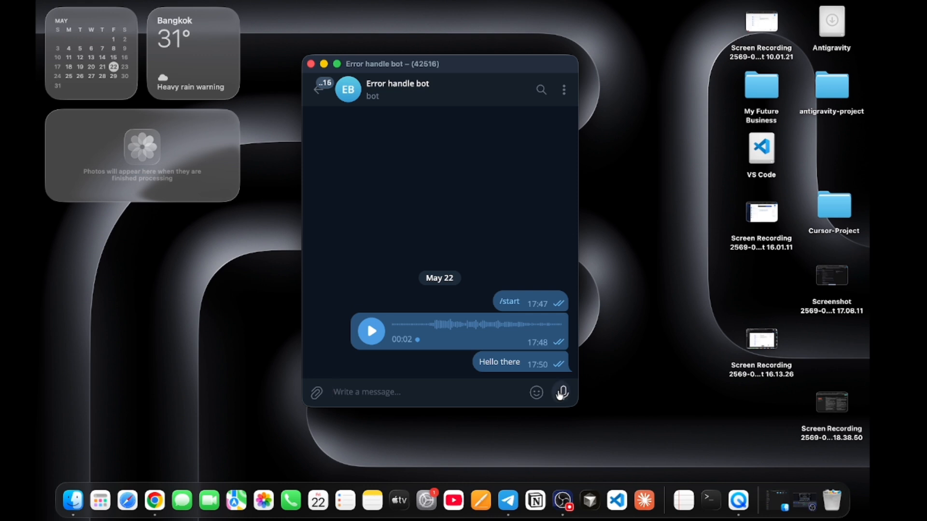
drag(560, 394, 559, 395)
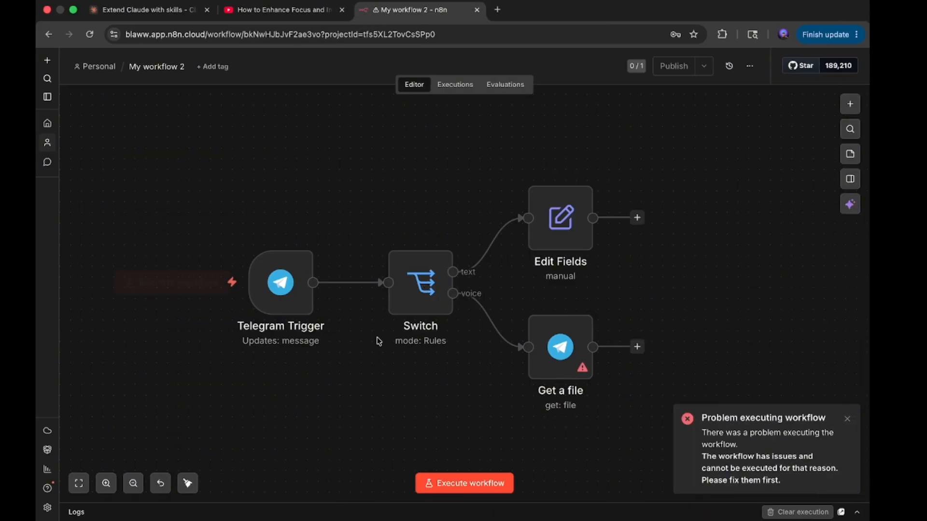
scroll(379, 377, down, 1)
scroll(379, 377, down, 3)
scroll(379, 376, up, 1)
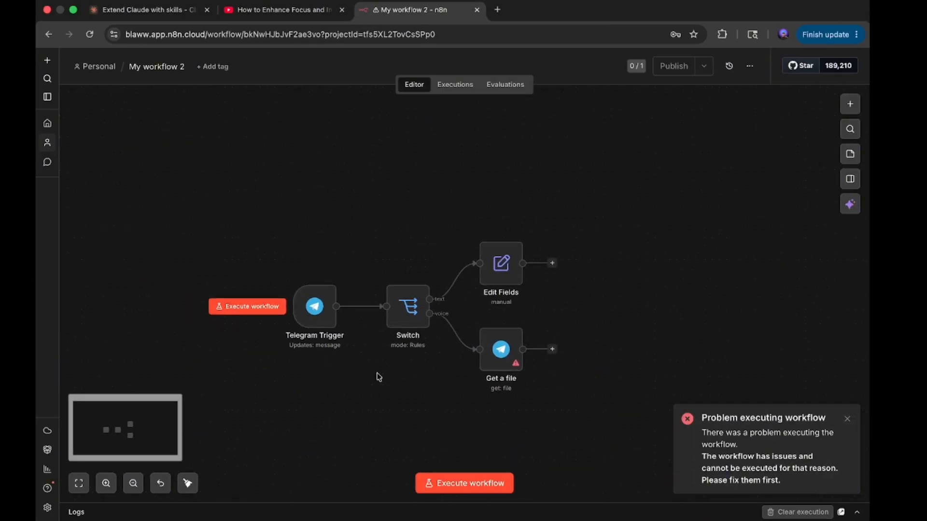
scroll(379, 376, up, 3)
Step: Check the Get a file node's parameters, particularly its File ID, and close its settings
mouse_move(411, 296)
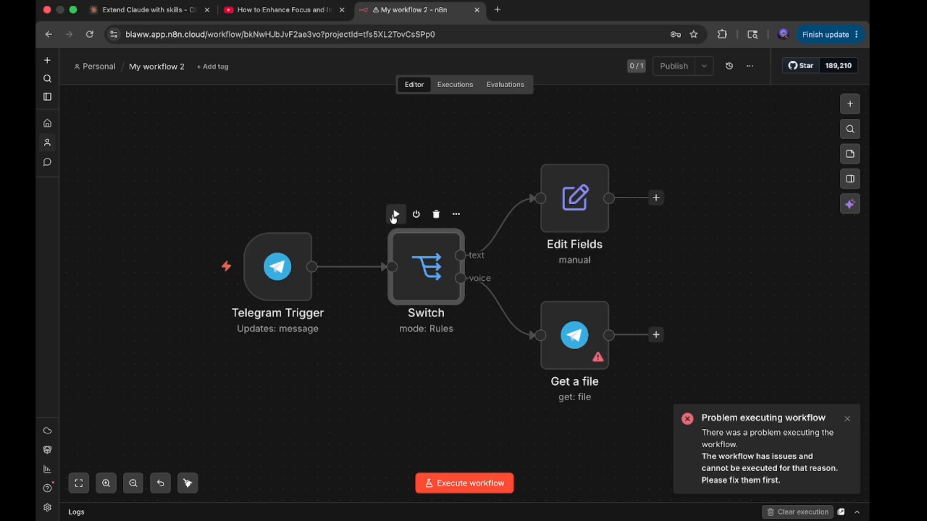
double_click(591, 343)
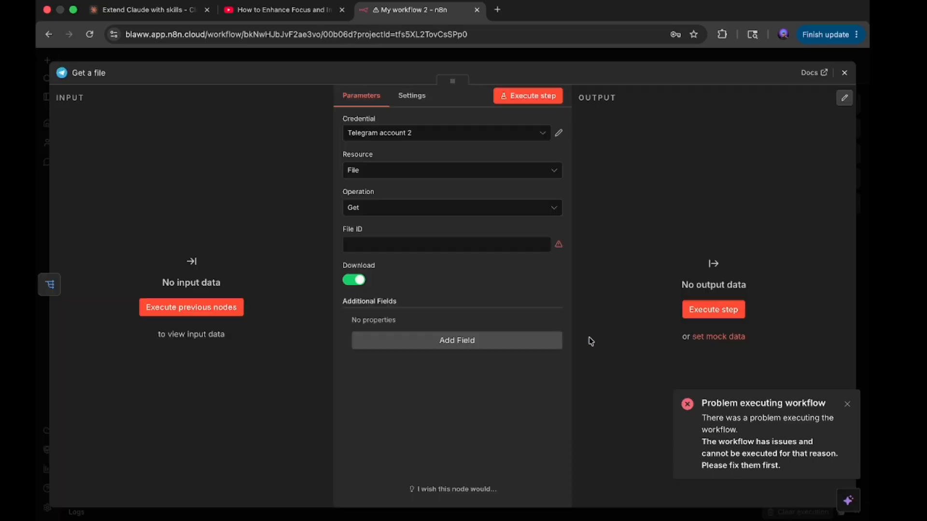
click(844, 73)
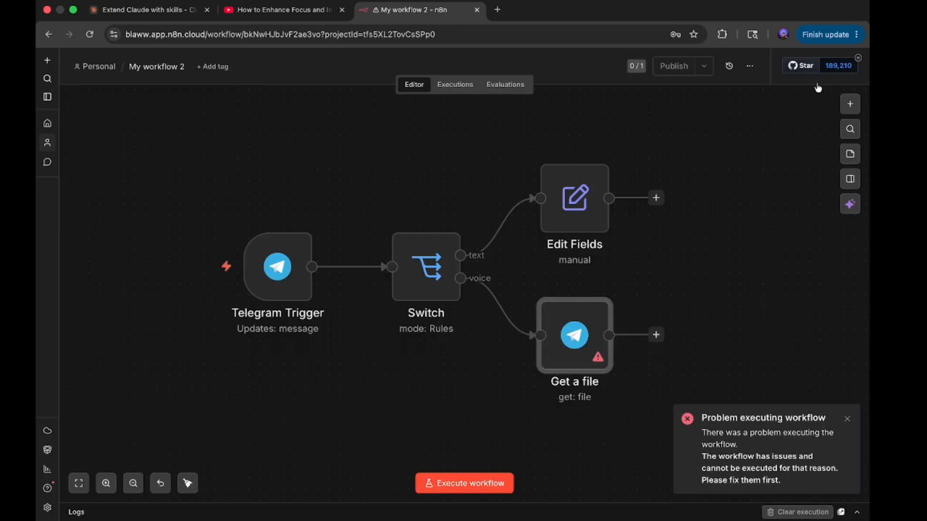
Step: Execute the workflow up to the Switch node, send a voice message to Error handle bot in Telegram, and return to n8n
click(420, 277)
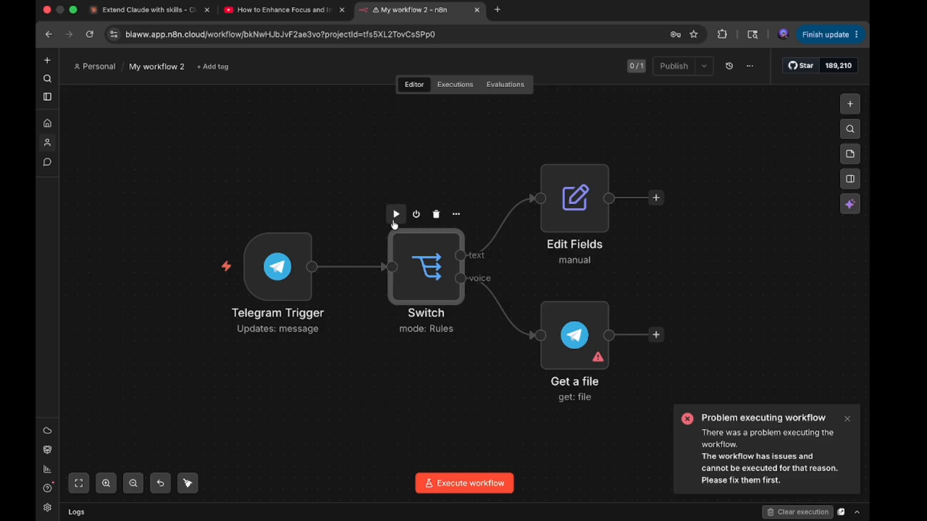
click(395, 218)
key(ctrl+Left)
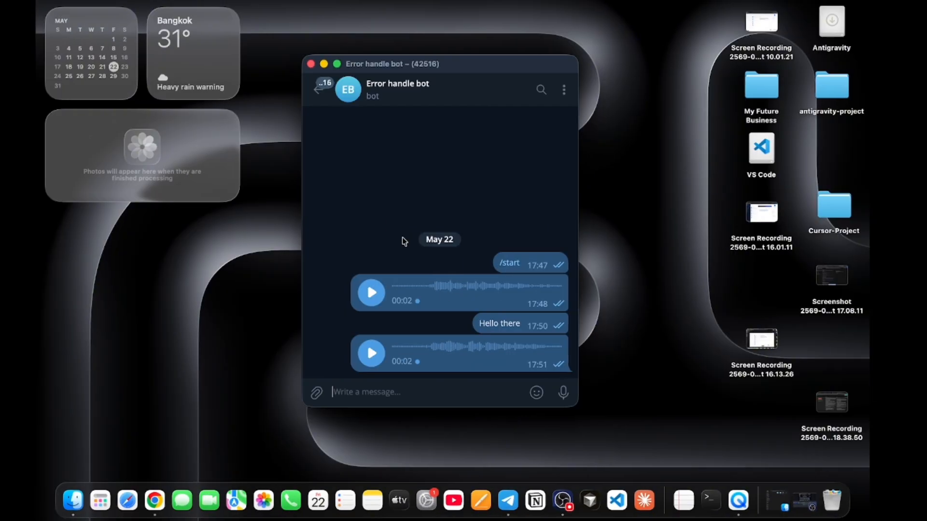
drag(563, 391, 562, 393)
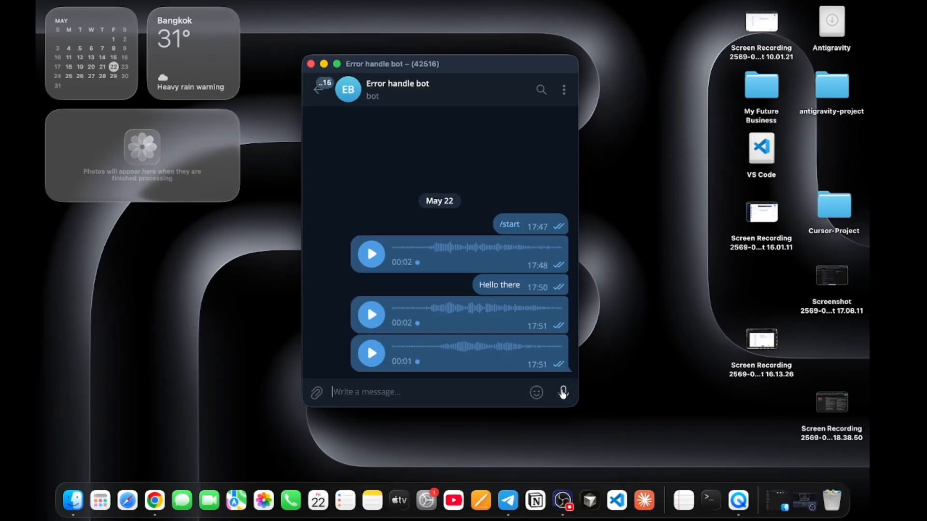
key(ctrl+Right)
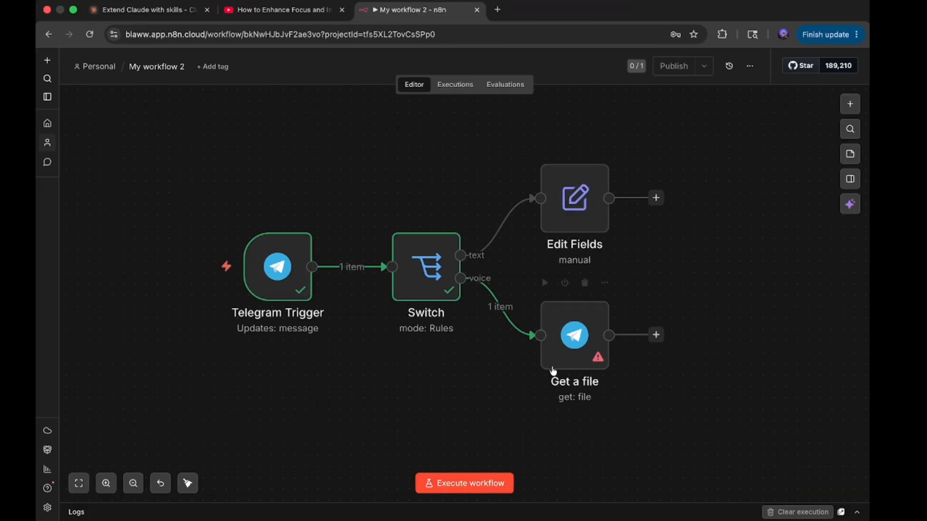
Step: Map the Switch input's voice file_id to the Get a file node's File ID, execute the step and close the settings
double_click(561, 368)
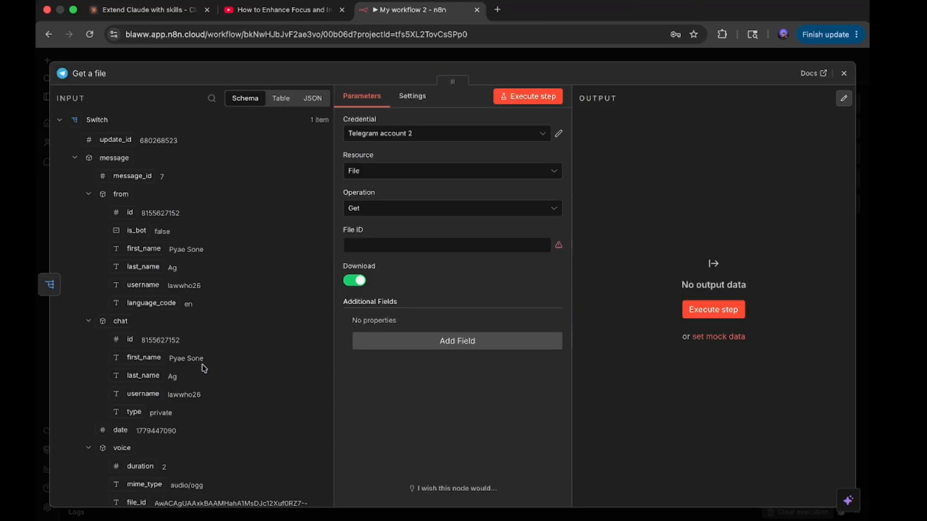
scroll(204, 368, down, 3)
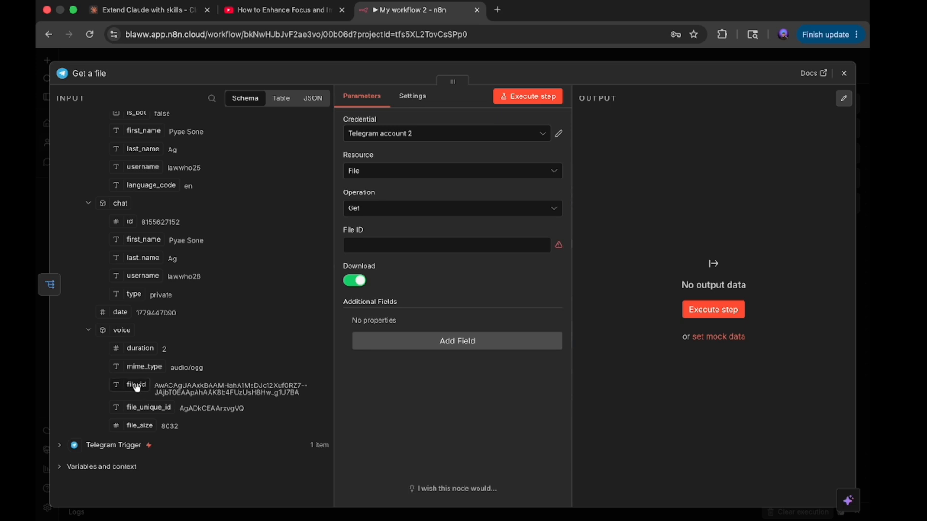
drag(137, 386, 392, 246)
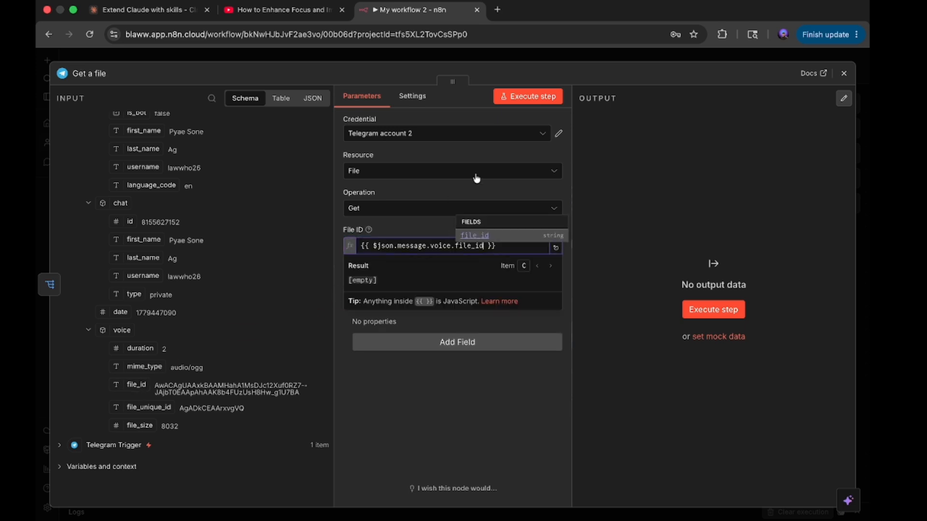
click(533, 96)
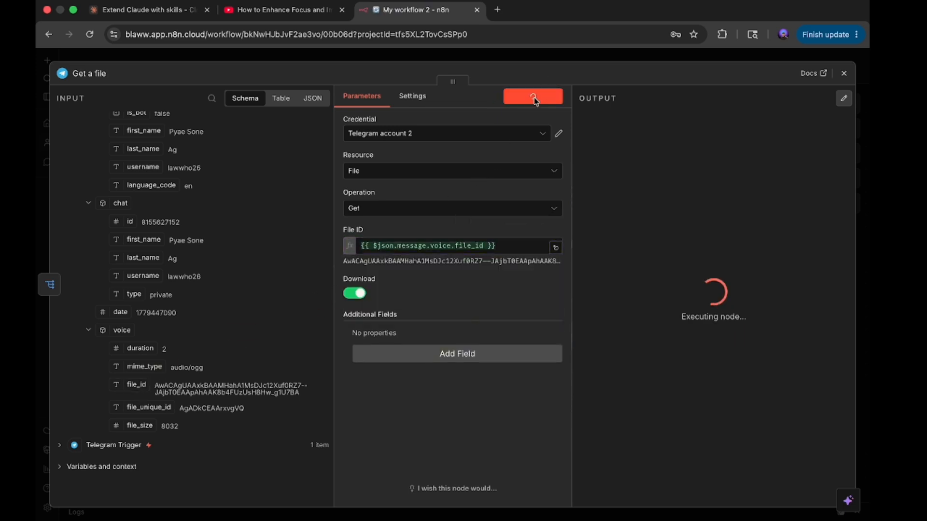
click(844, 73)
Step: Search the nodes for Gemini and add Google Gemini's Transcribe a recording action after the Get a file node
scroll(635, 369, right, 5)
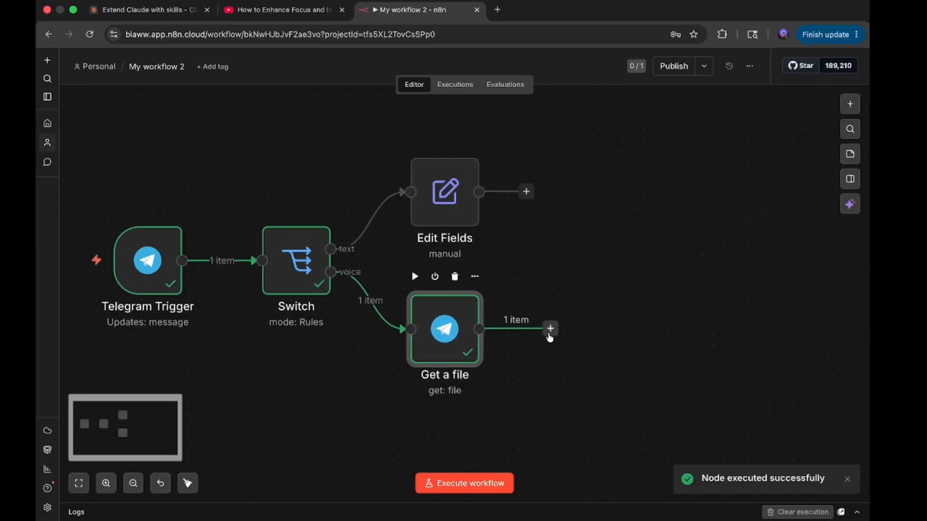
click(551, 329)
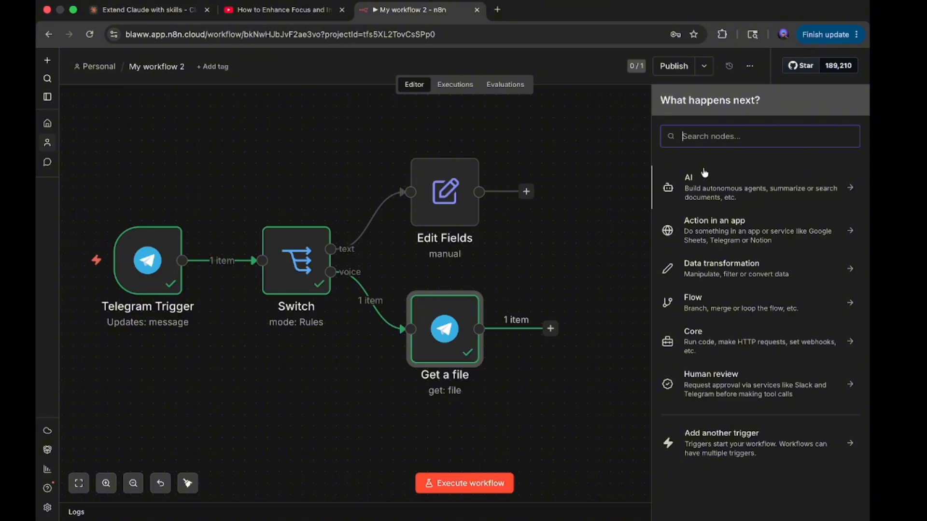
text(Gemin)
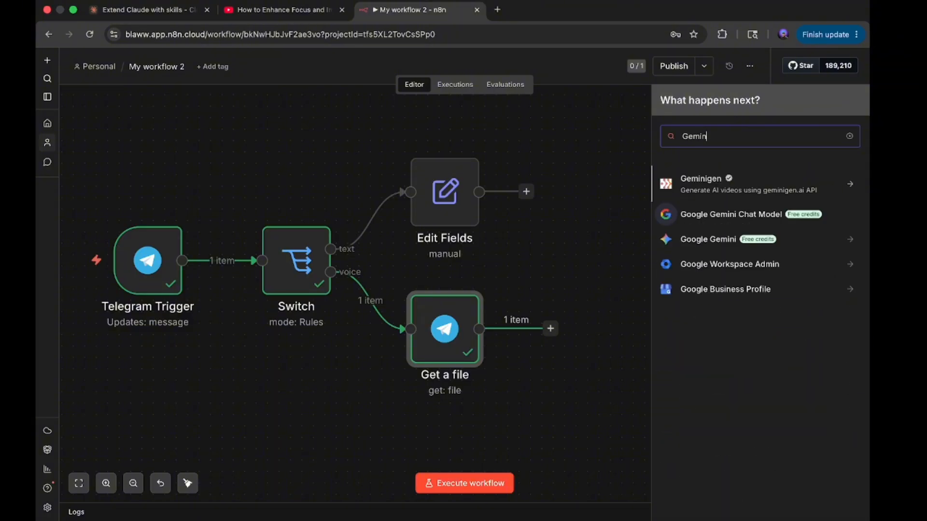
text(i)
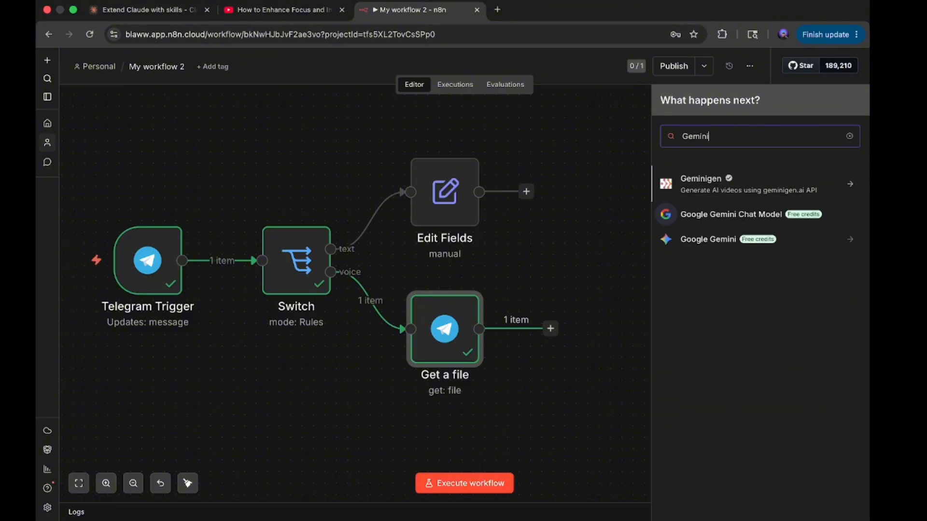
click(720, 240)
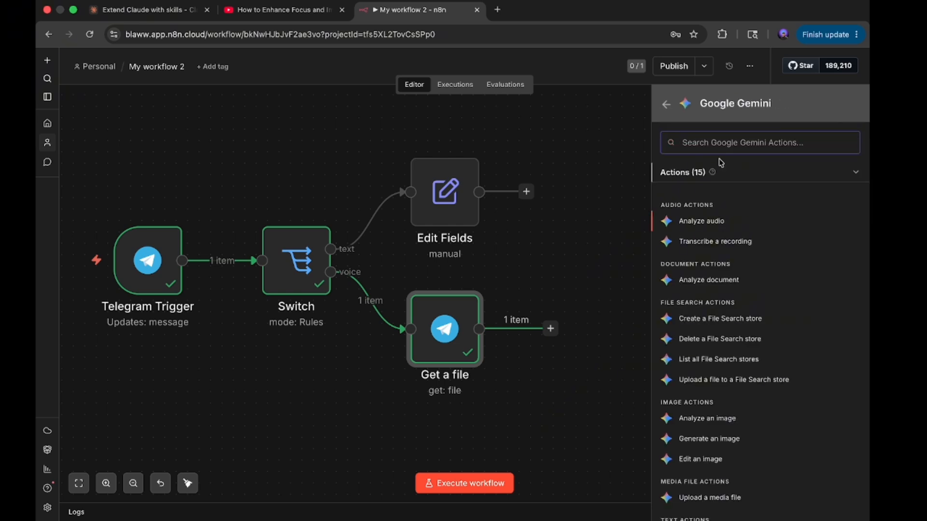
click(763, 92)
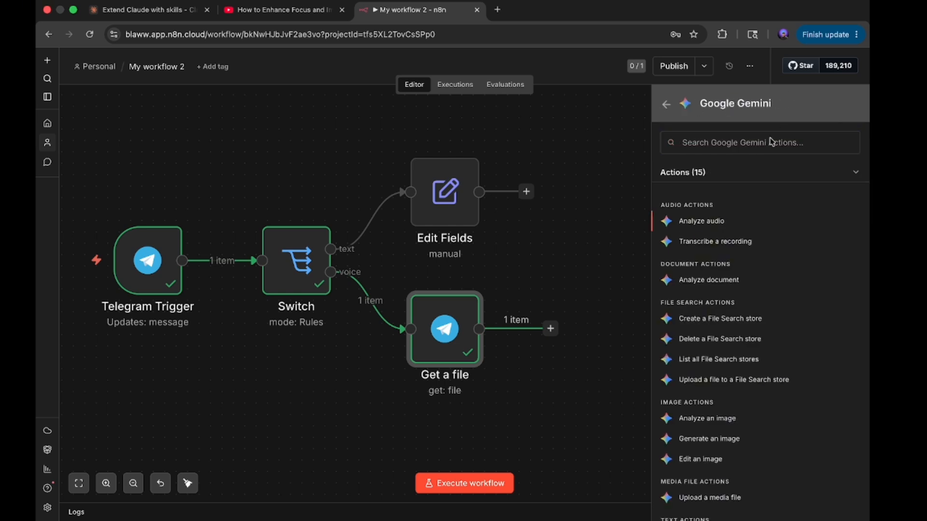
scroll(727, 272, down, 2)
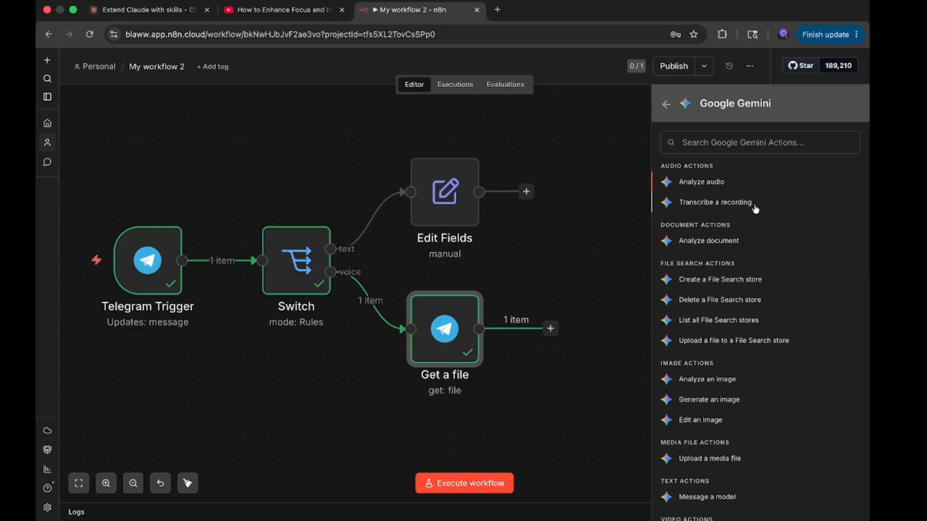
scroll(744, 212, up, 1)
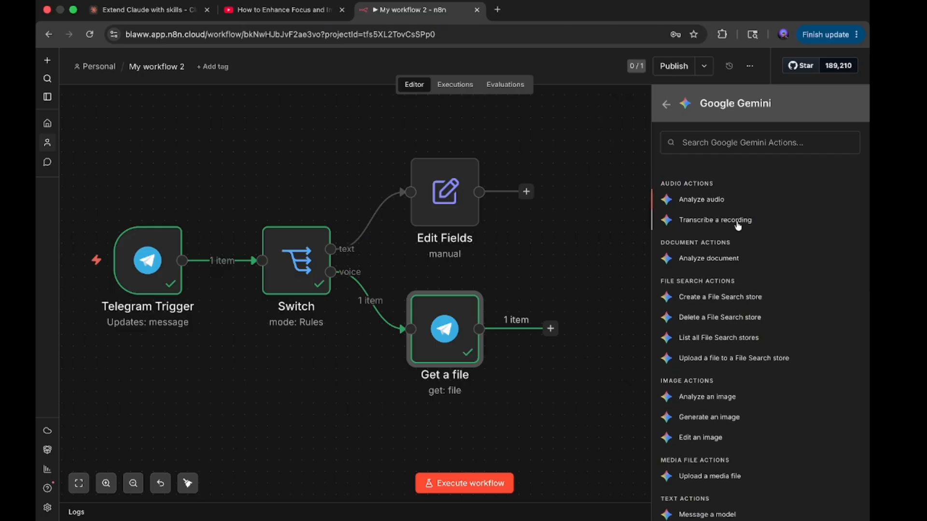
scroll(738, 226, down, 1)
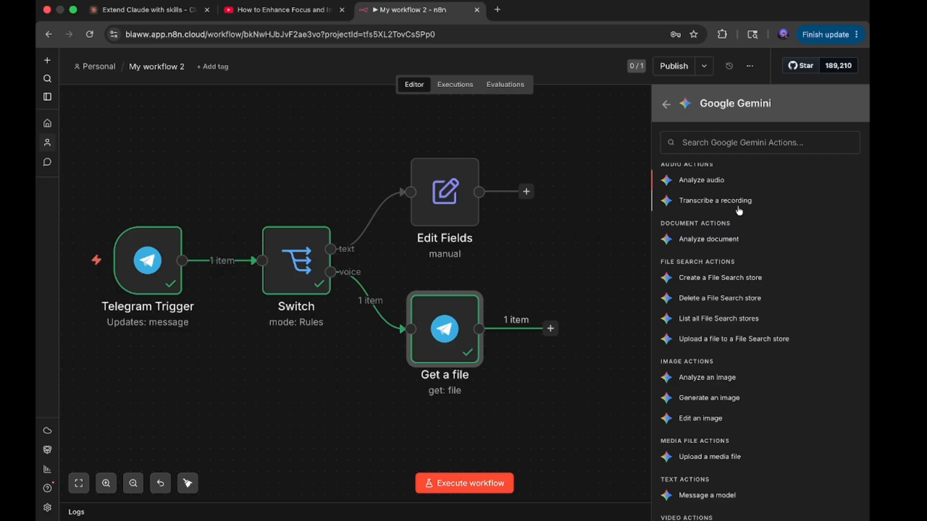
click(740, 202)
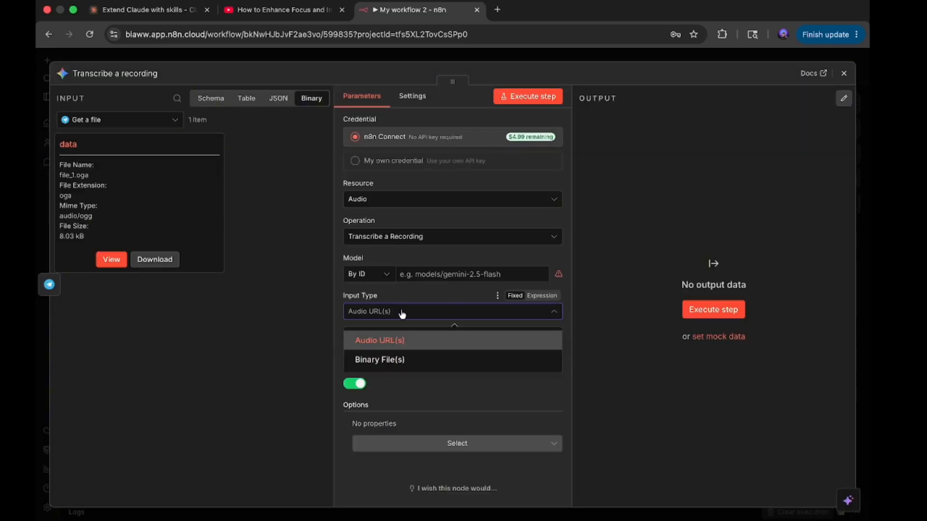
Step: Set the transcription model to be chosen from the list and select models/gemini-2.5-flash-lite
click(401, 316)
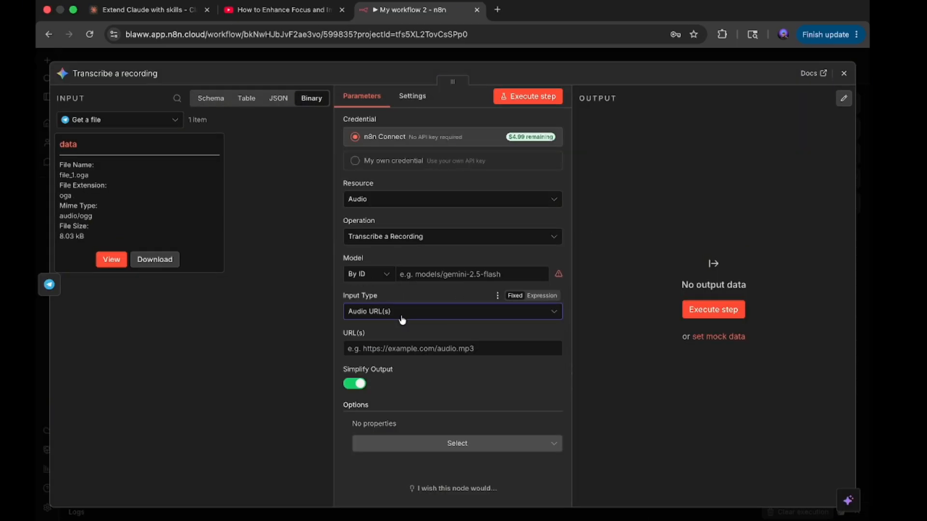
click(368, 274)
click(373, 301)
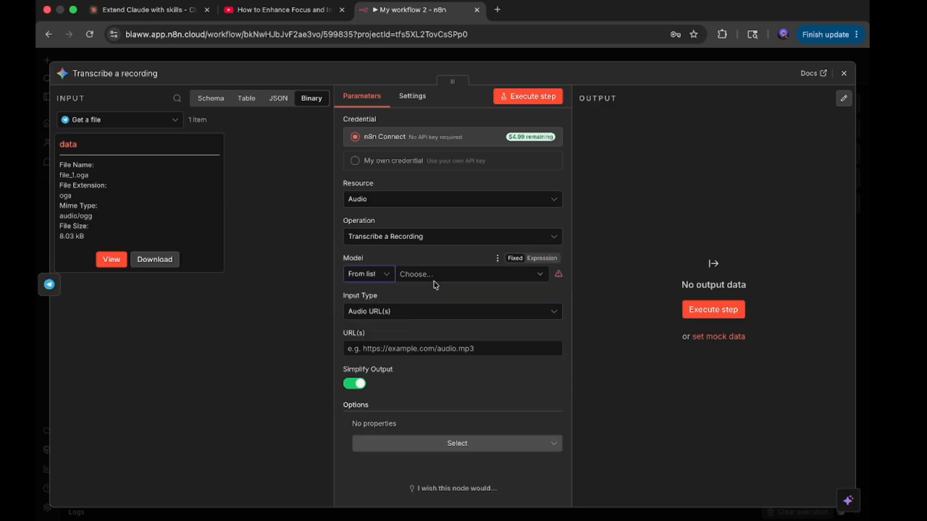
click(434, 280)
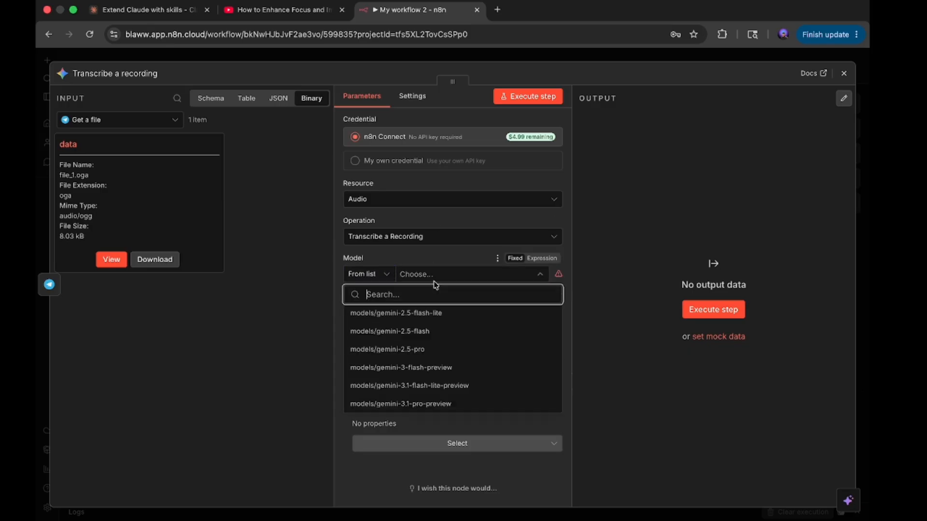
click(416, 320)
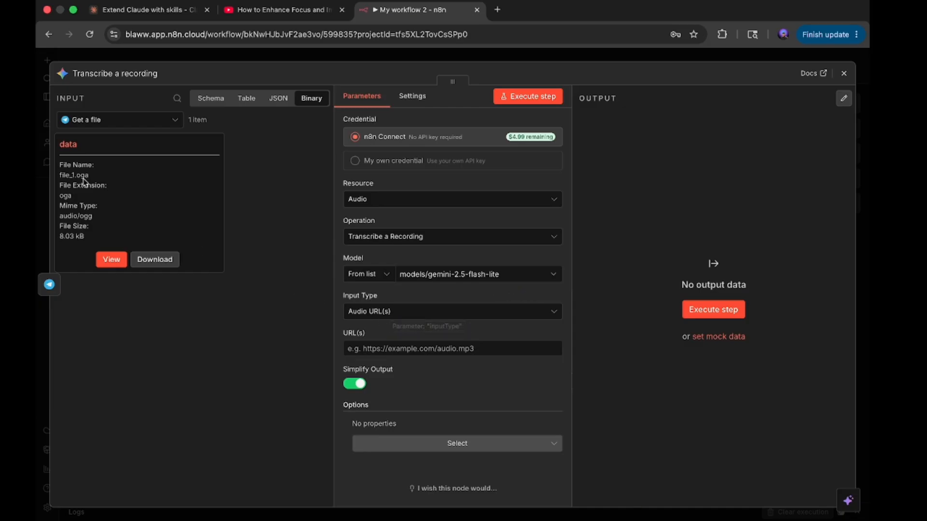
Step: Set the transcription node's input type to Binary File(s) and try to execute the step
drag(60, 149, 280, 294)
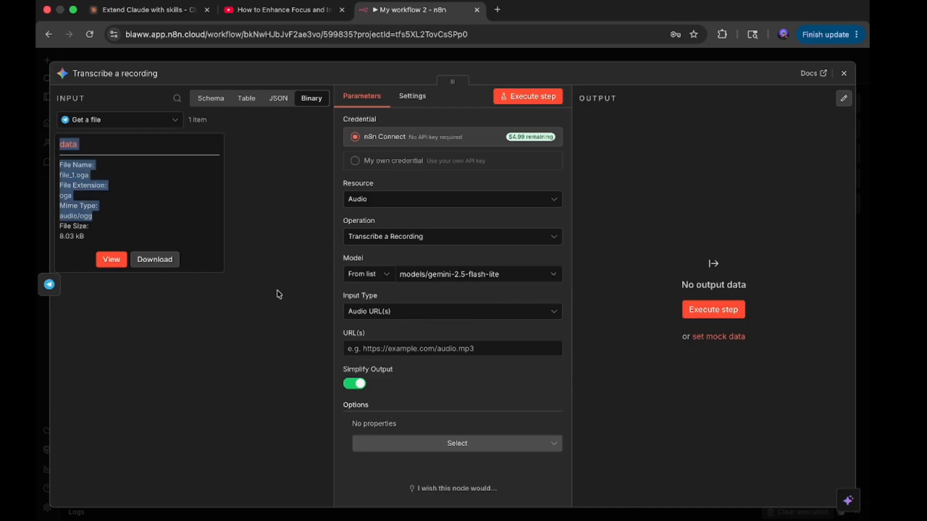
click(365, 310)
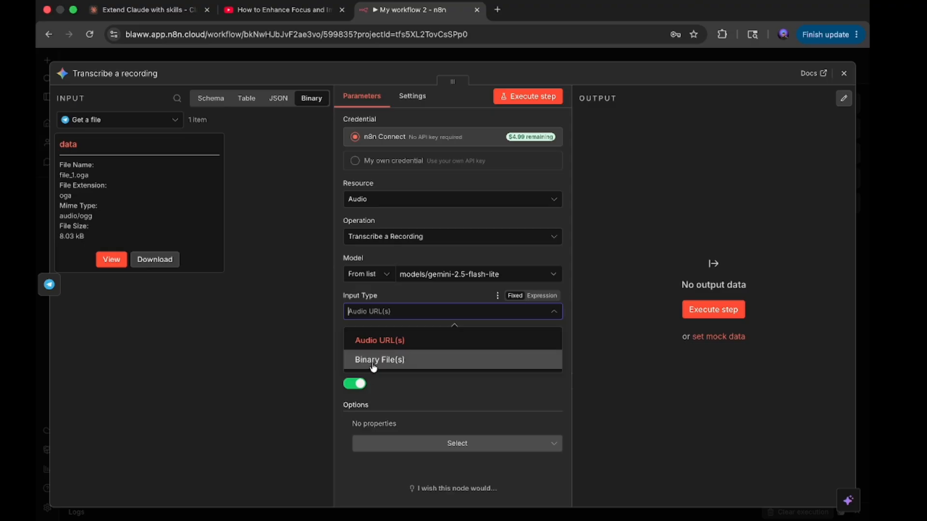
click(387, 361)
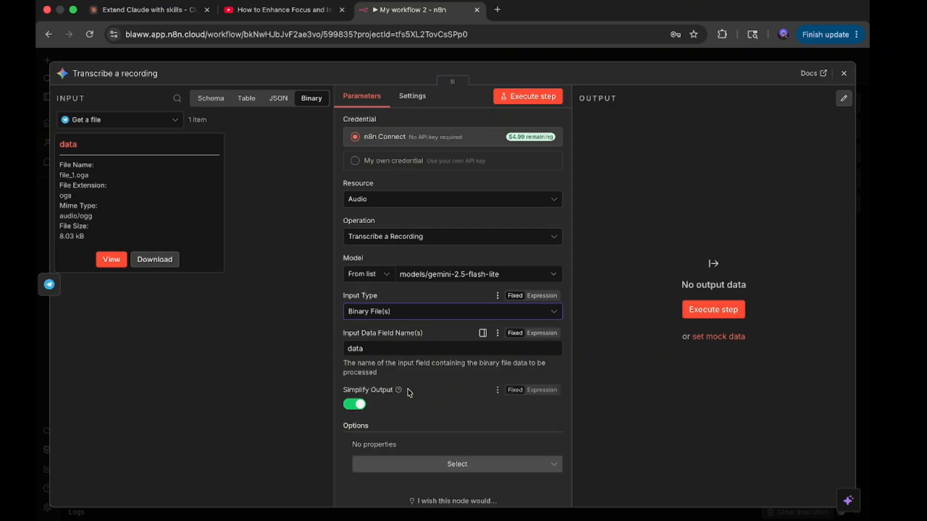
click(537, 95)
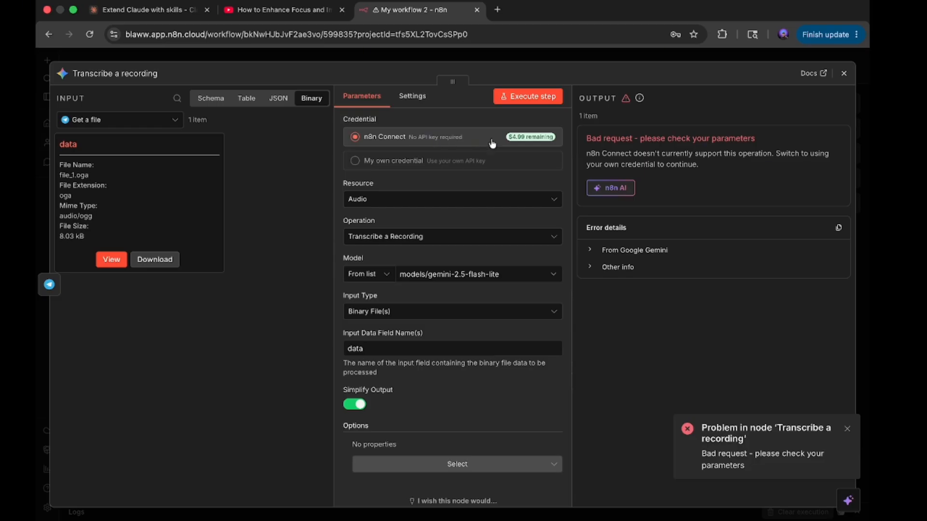
Step: Switch the transcription node to its own credential and open the setup form for a new Google Gemini API credential
click(374, 164)
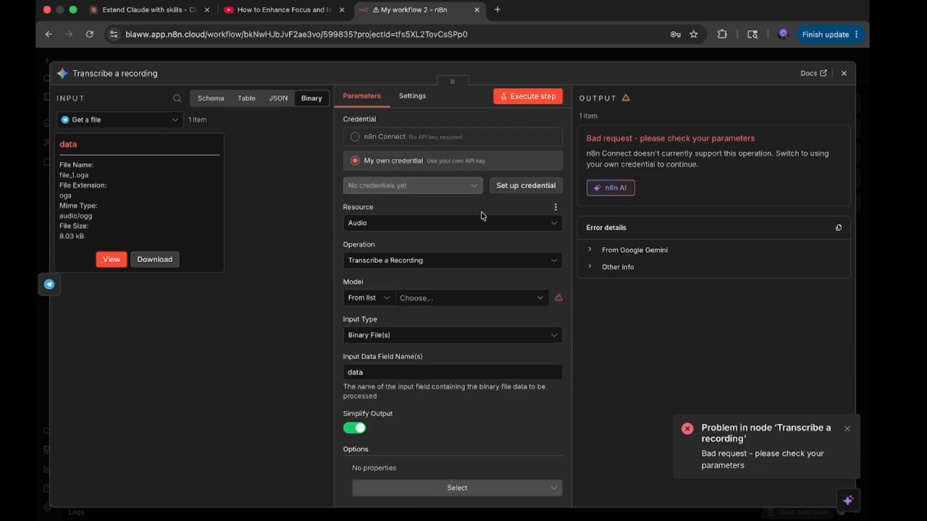
click(528, 193)
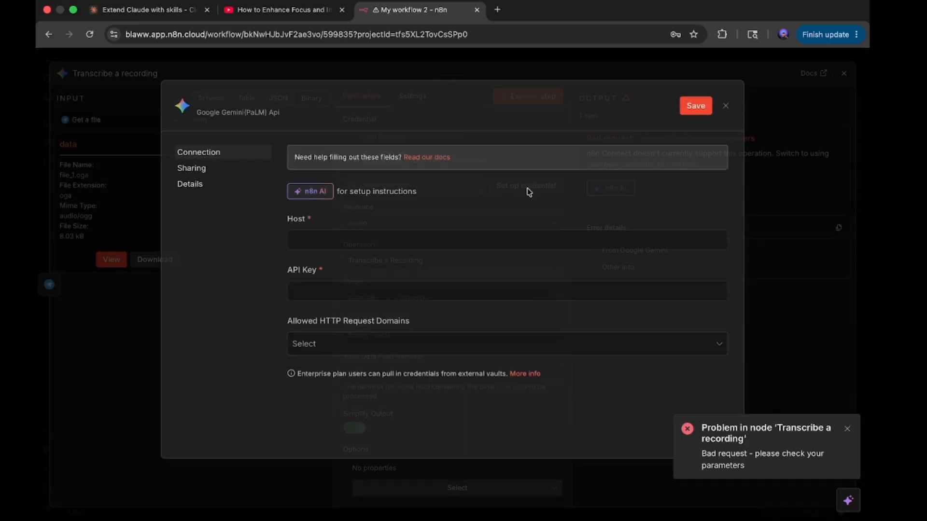
click(462, 291)
Step: Search for google ai studio in a new browser tab, open Google AI Studio and go to its API keys page
click(497, 10)
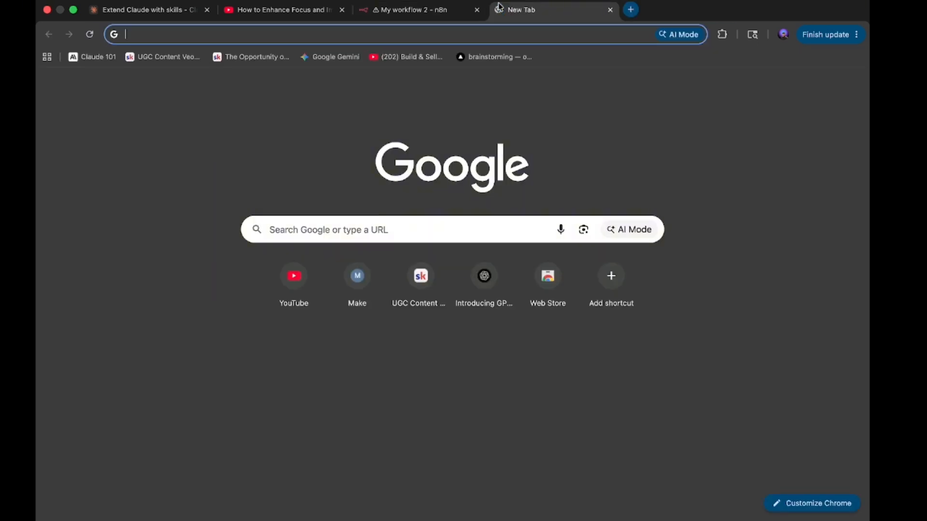
text(google)
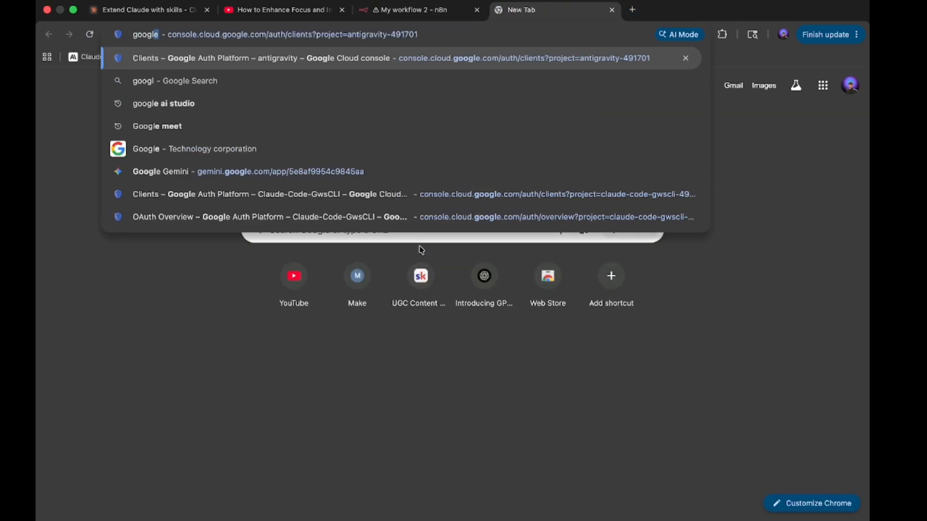
text( ai)
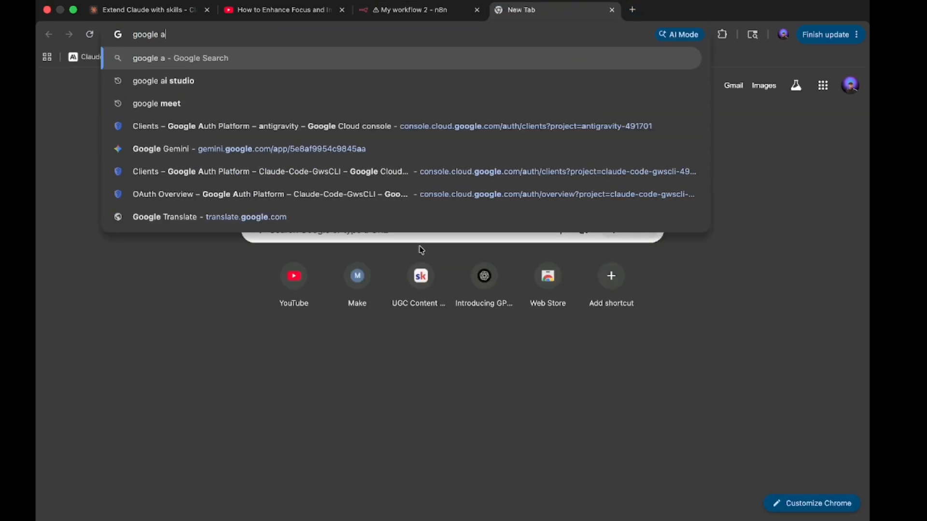
click(361, 80)
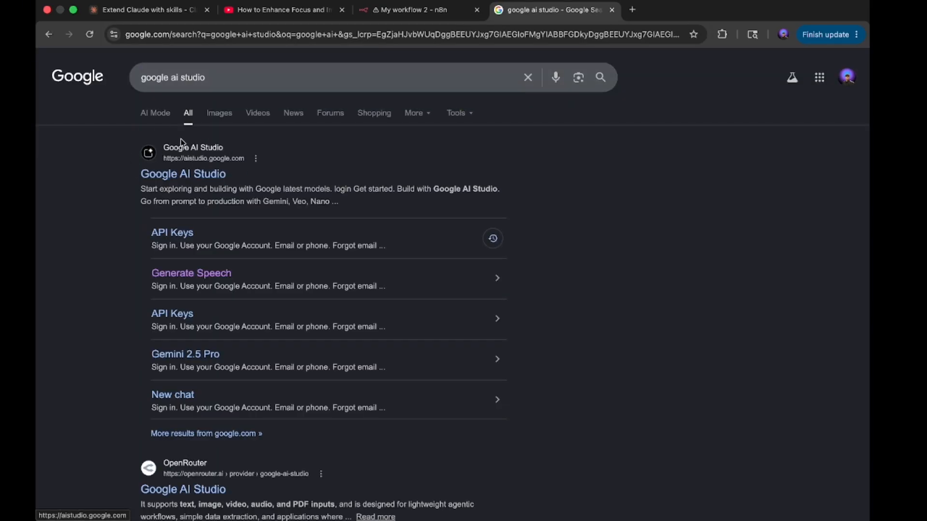
click(186, 176)
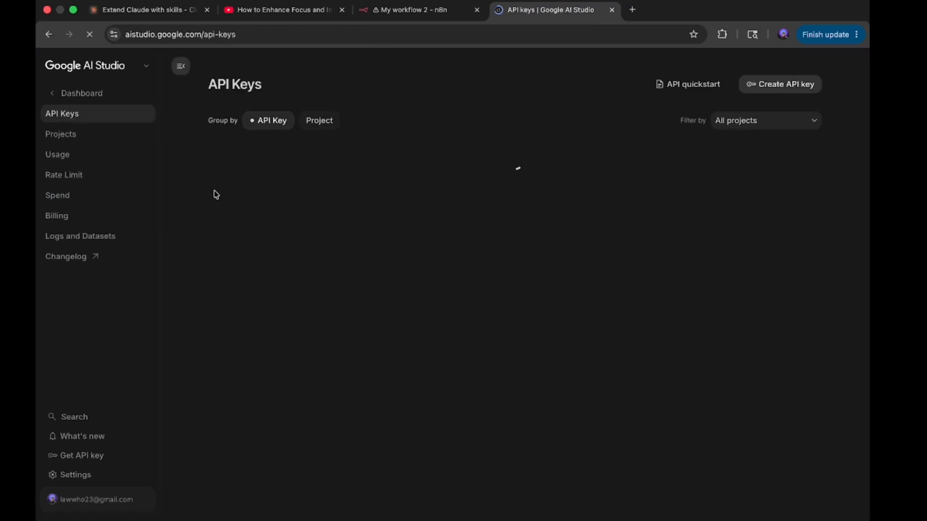
click(73, 95)
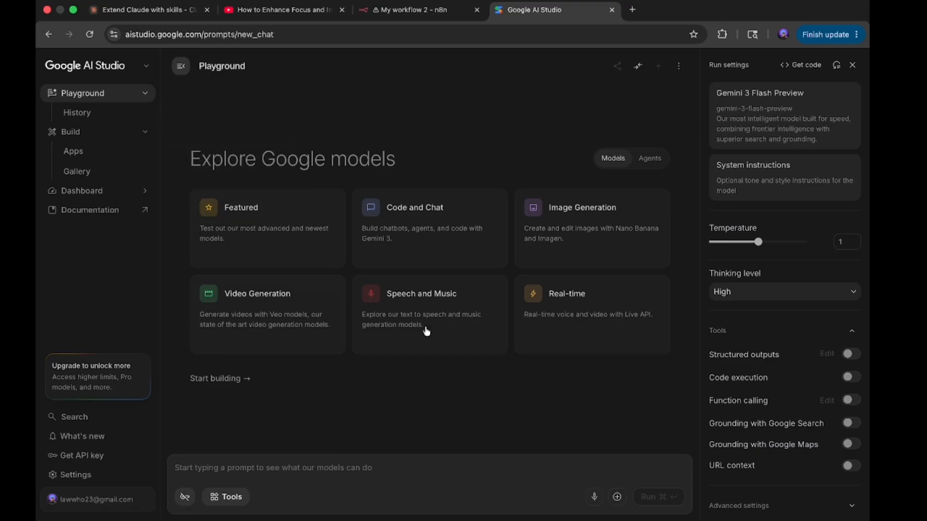
click(98, 456)
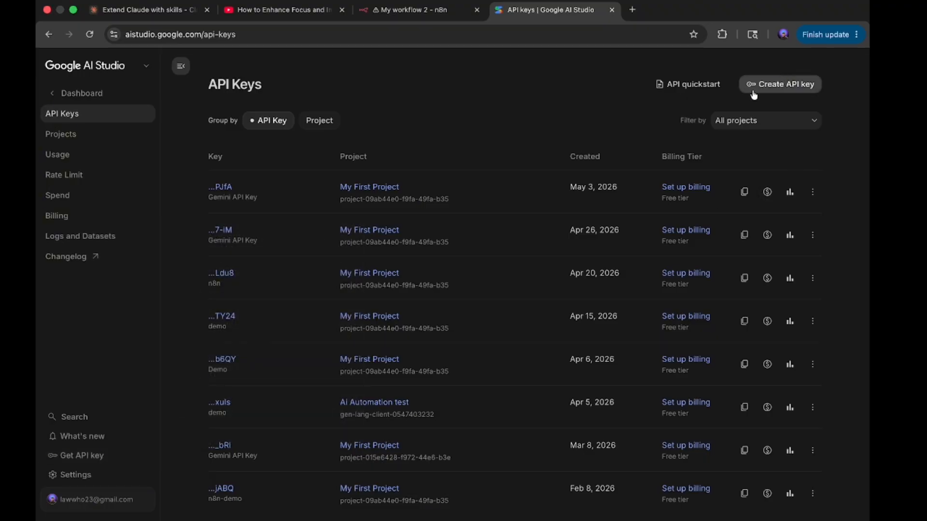
Step: Create a new API key named Tutorial in the Ai Automation test project and copy the key
click(782, 87)
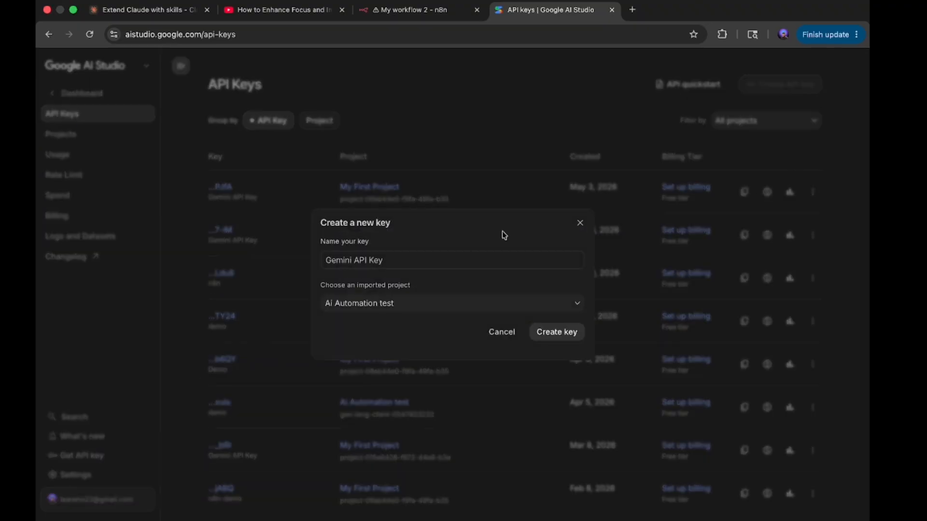
click(428, 265)
key(super+a)
key(BackSpace)
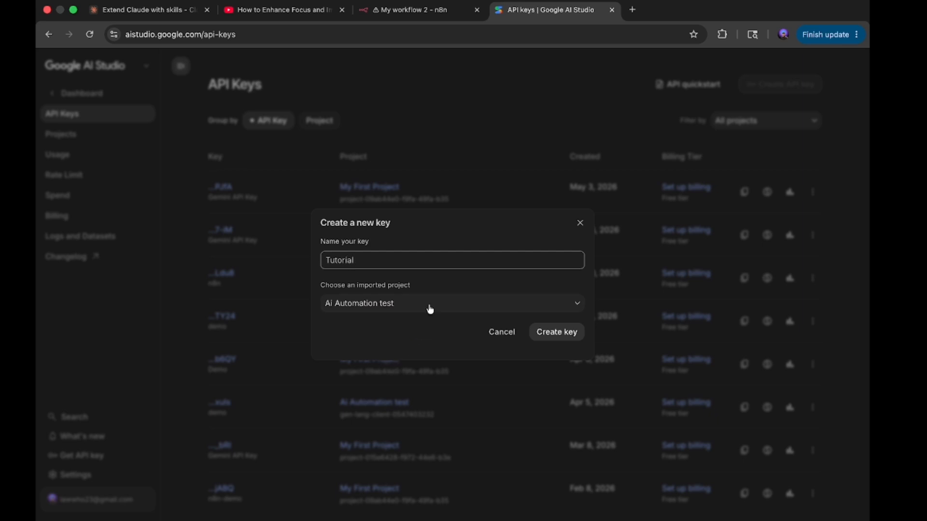
click(558, 333)
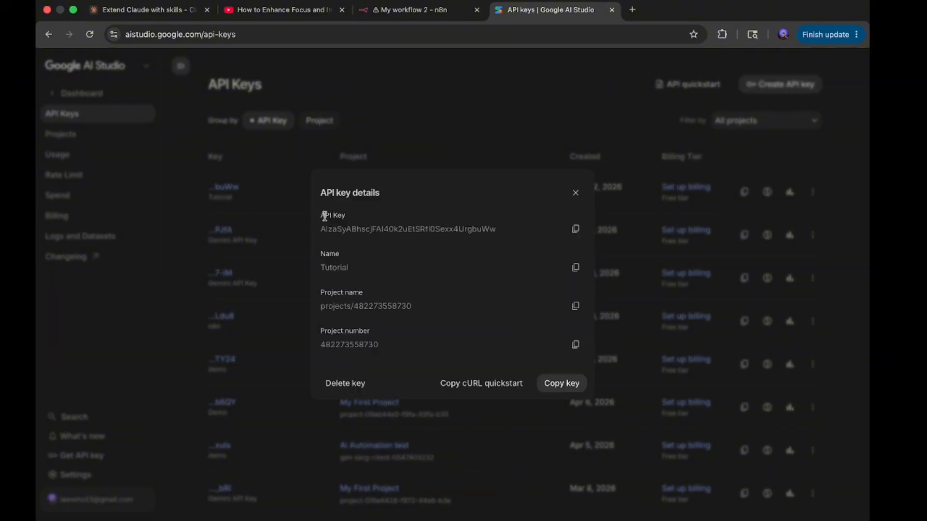
click(576, 230)
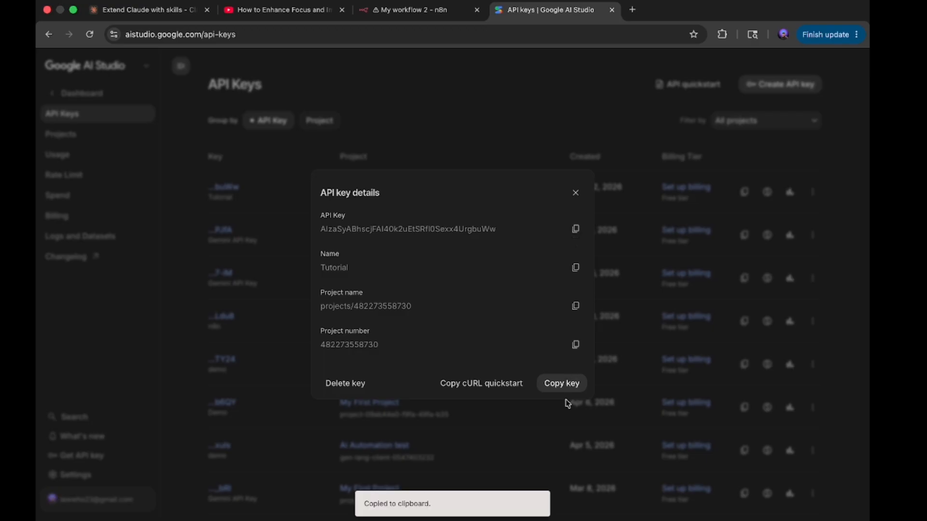
Step: Return to the n8n workflow, paste the API key into the Google Gemini credential's API Key field, save it and close the form
key(super+Tab)
key(super+shift+Tab)
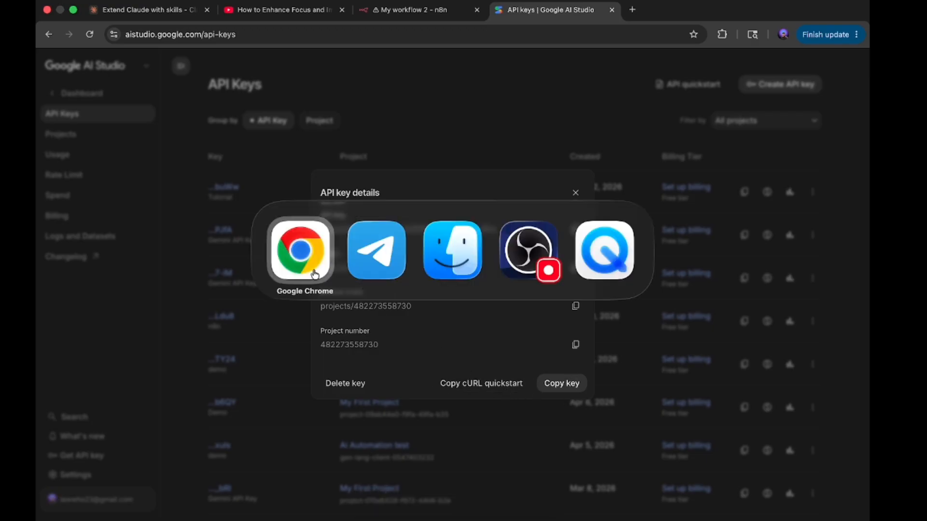
click(390, 18)
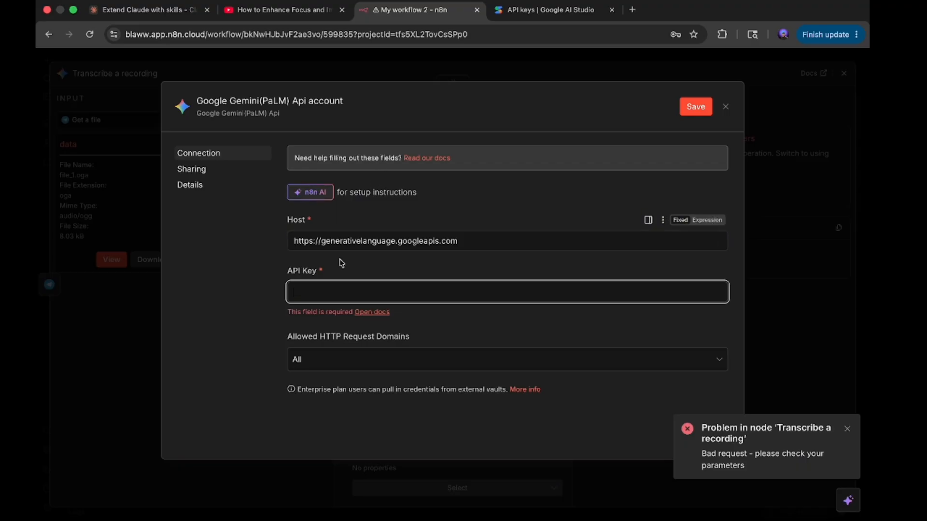
key(super+v)
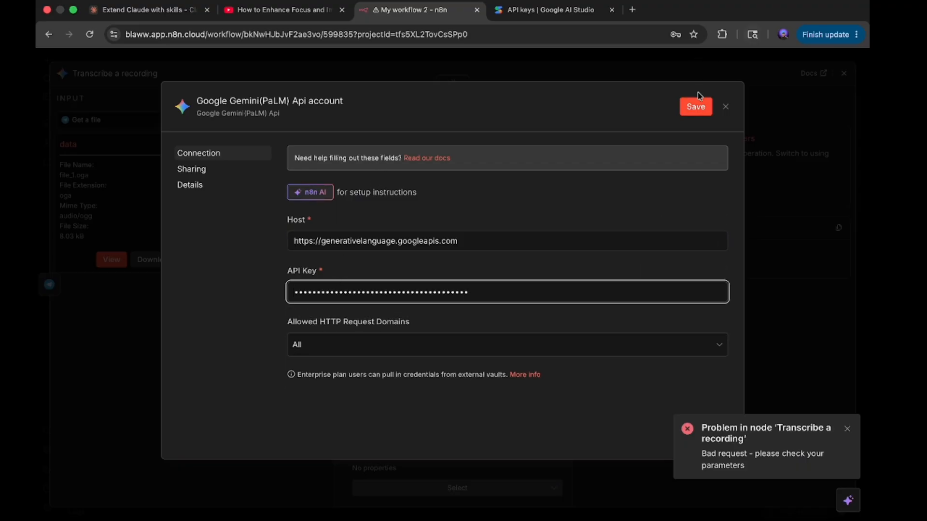
click(696, 106)
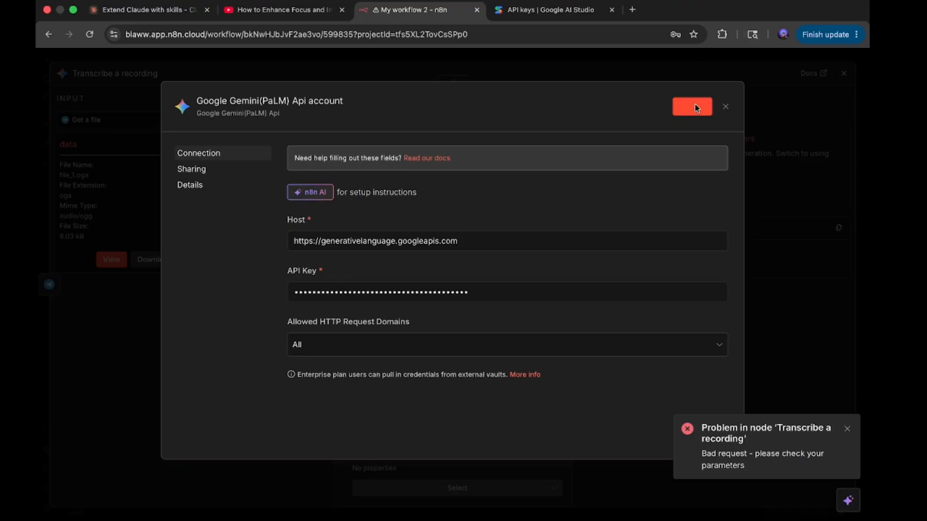
click(725, 106)
Step: Select models/gemini-2.5-flash for the transcription node, decline the browser's password update and execute the step
click(423, 300)
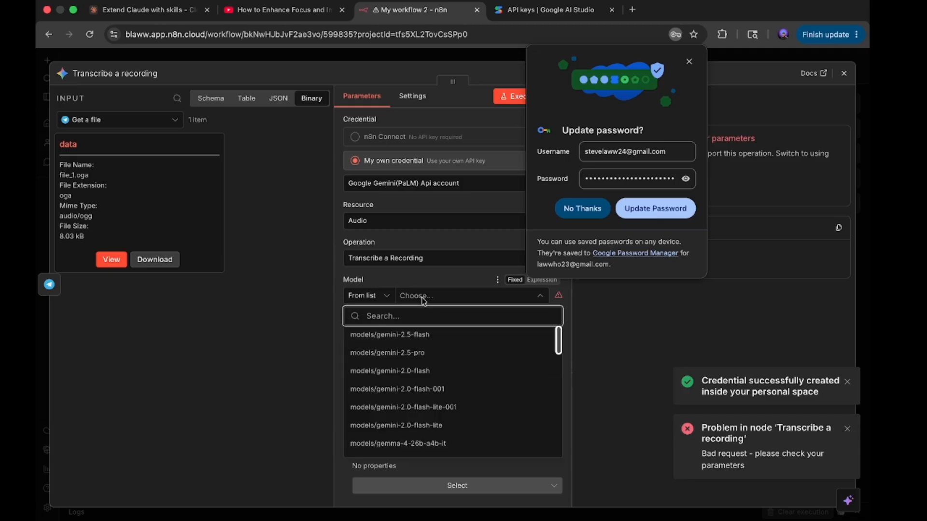
click(436, 341)
click(583, 208)
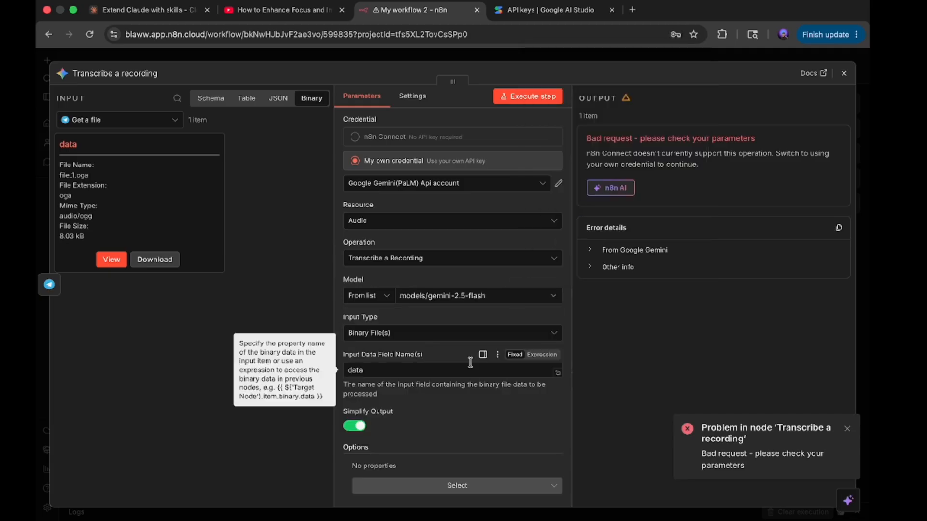
scroll(435, 314, down, 2)
click(549, 99)
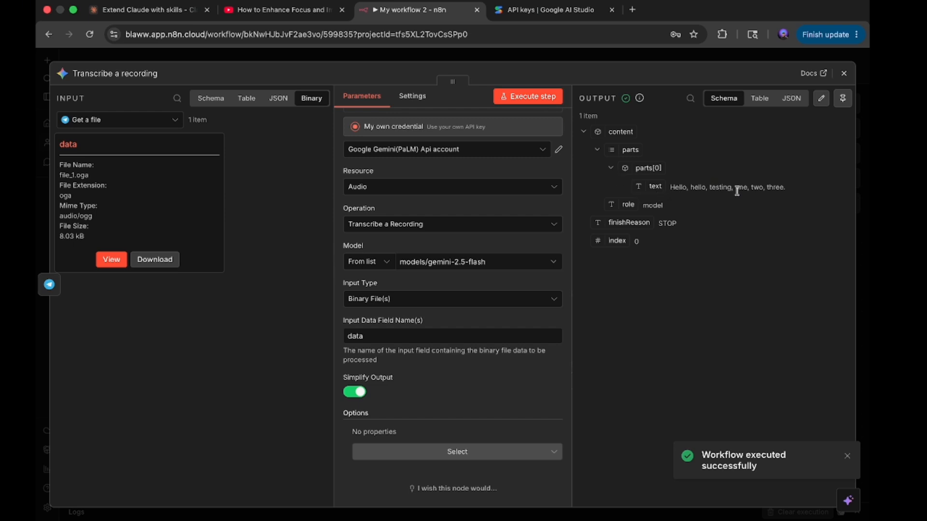
Step: Close the transcription node and move the Edit Fields node further right on the canvas
click(844, 73)
scroll(679, 442, down, 2)
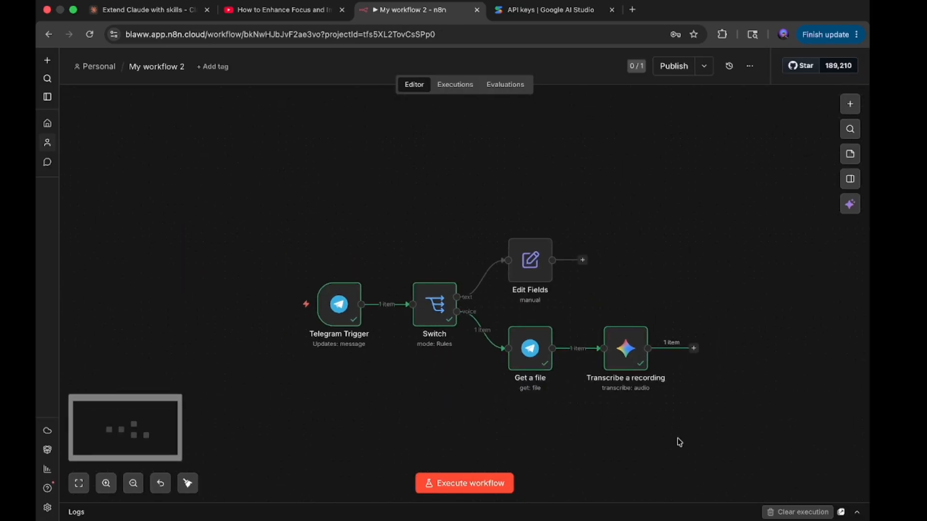
drag(539, 277, 578, 276)
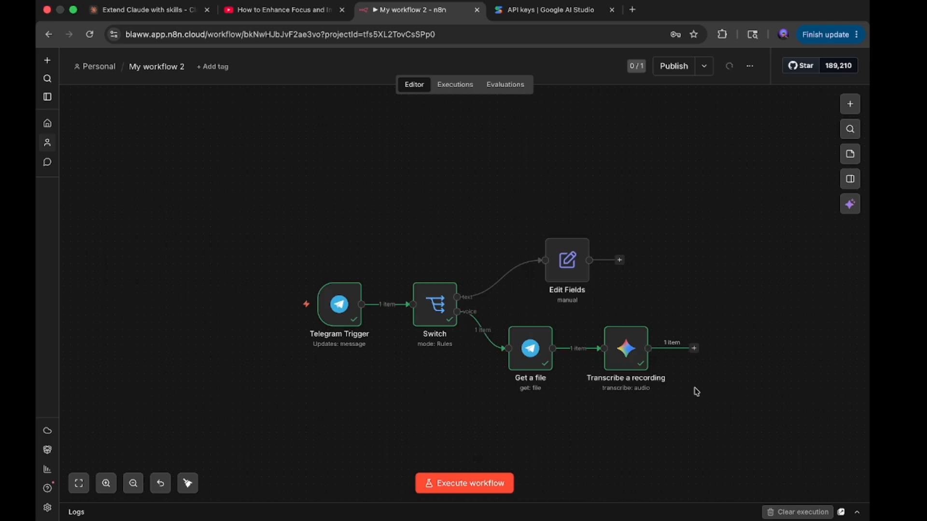
Step: Add an unconnected AI Agent node to the workflow from the AI nodes
scroll(695, 389, right, 4)
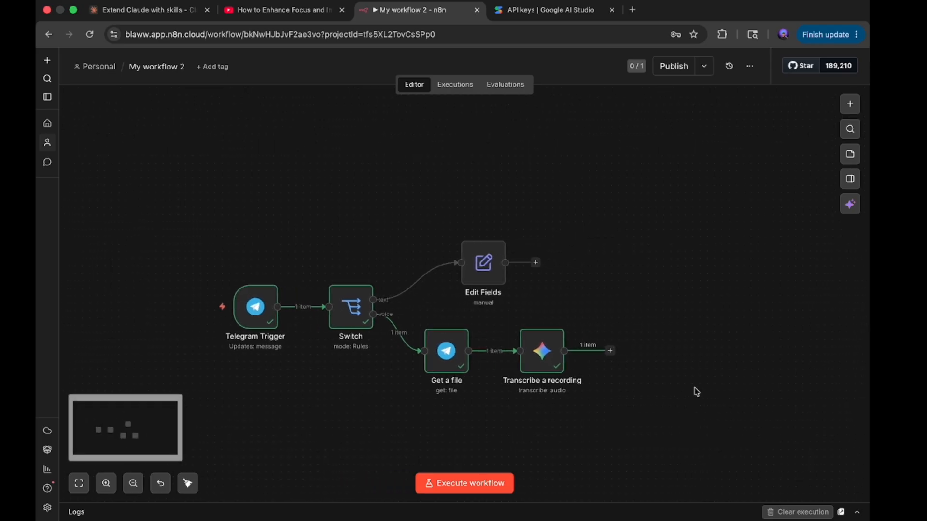
click(850, 104)
click(712, 193)
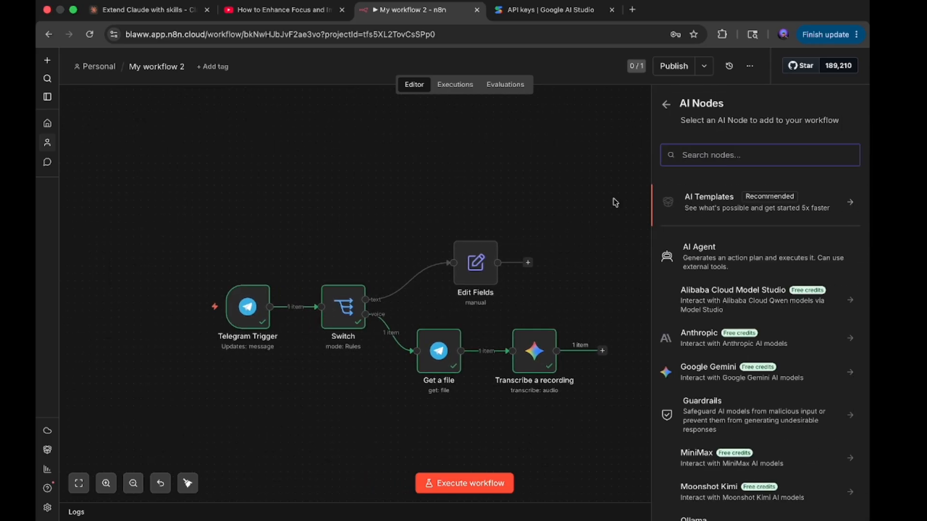
click(631, 190)
click(850, 105)
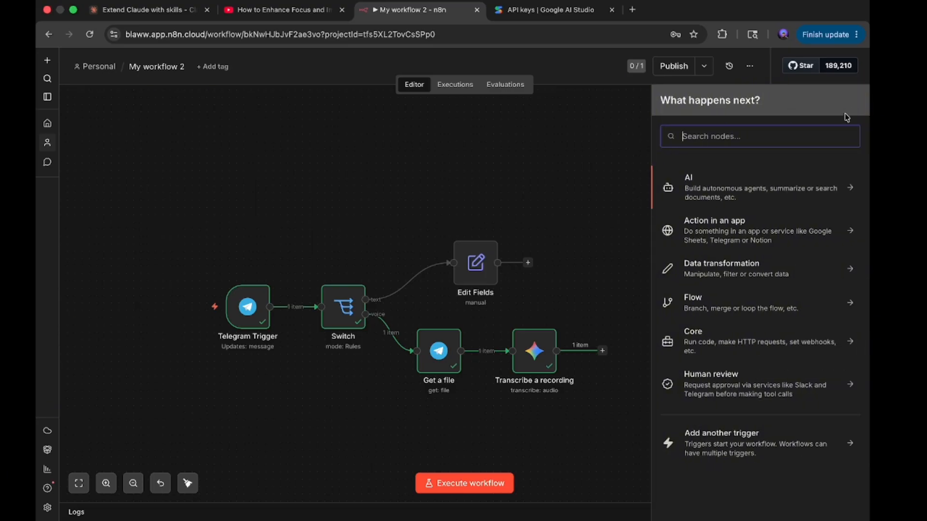
click(736, 194)
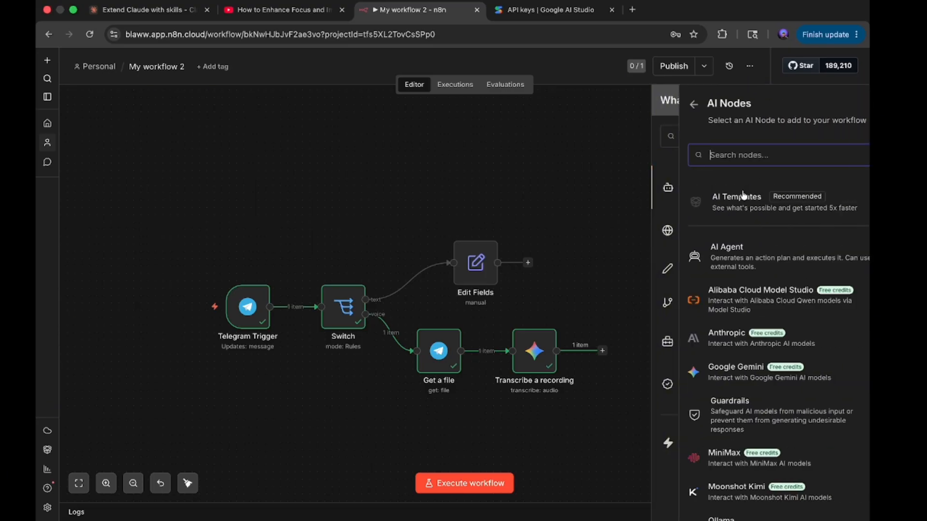
click(707, 260)
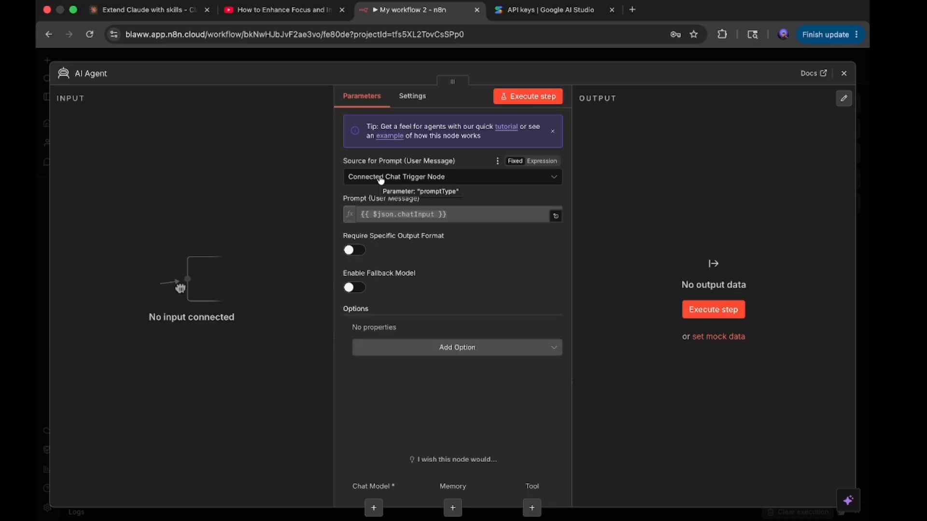
Step: Set the AI Agent's source for the user message prompt to Define below and return to the canvas
click(381, 179)
click(386, 245)
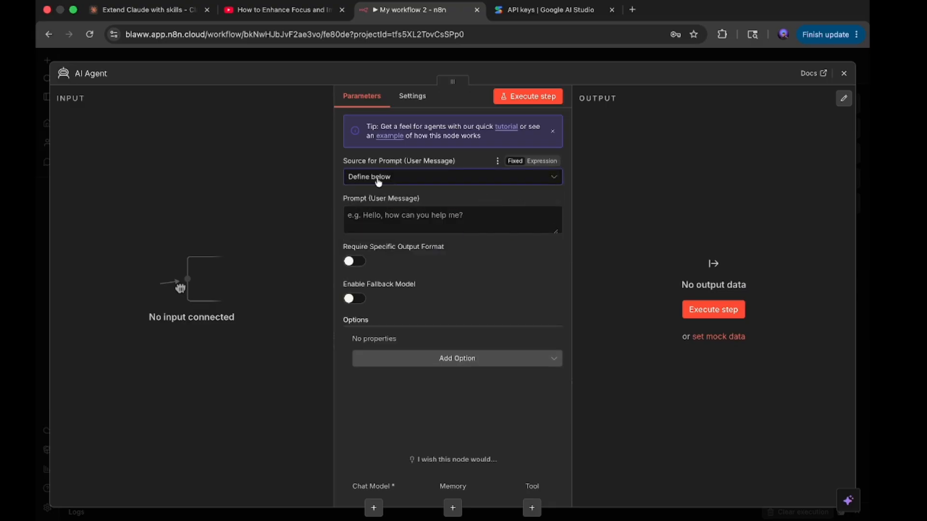
click(849, 78)
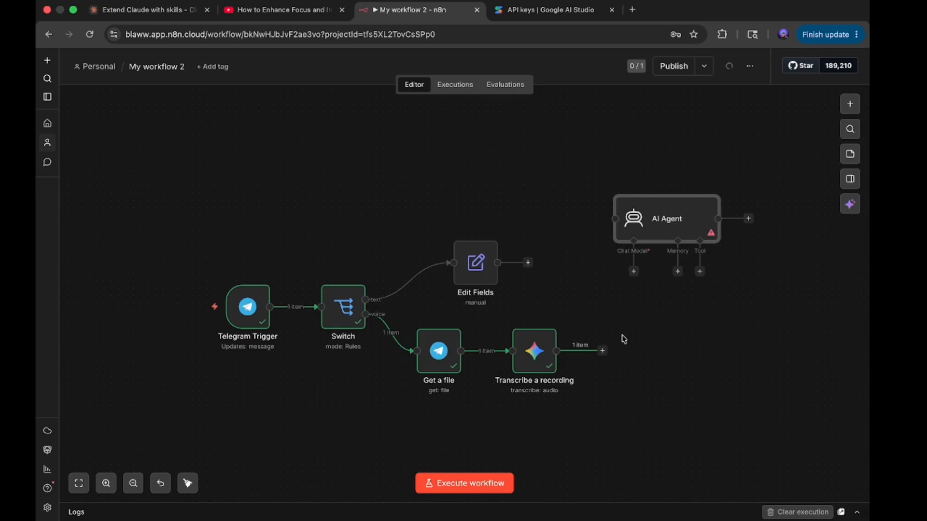
Step: Connect the outputs of both the Transcribe a recording node and the Edit Fields node to the AI Agent's input
scroll(631, 306, up, 5)
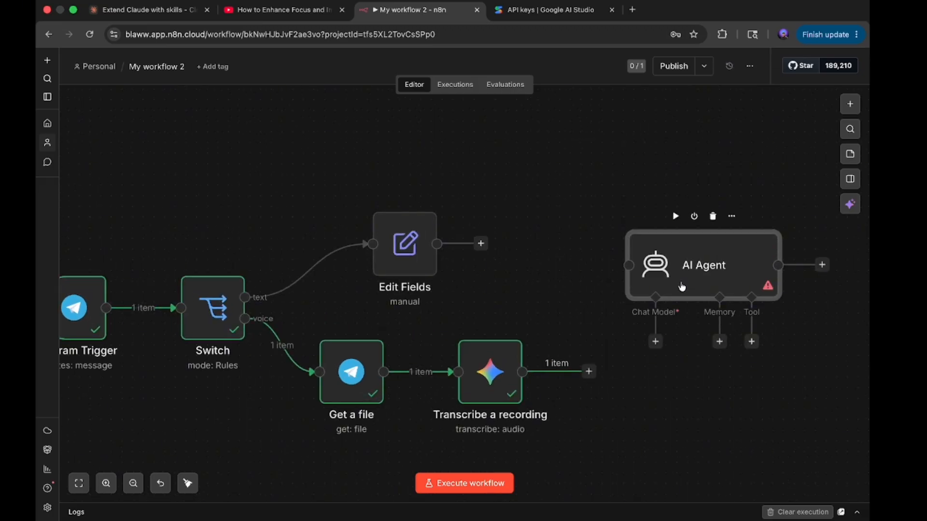
drag(588, 372, 624, 269)
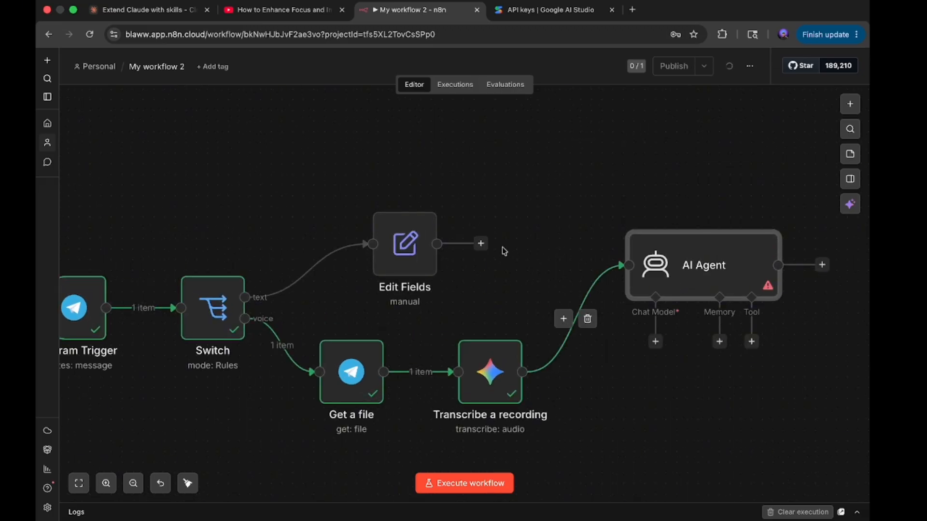
drag(481, 243, 625, 265)
Step: Attach an OpenRouter Chat Model to the AI Agent as its chat model and return to the canvas
scroll(638, 399, down, 3)
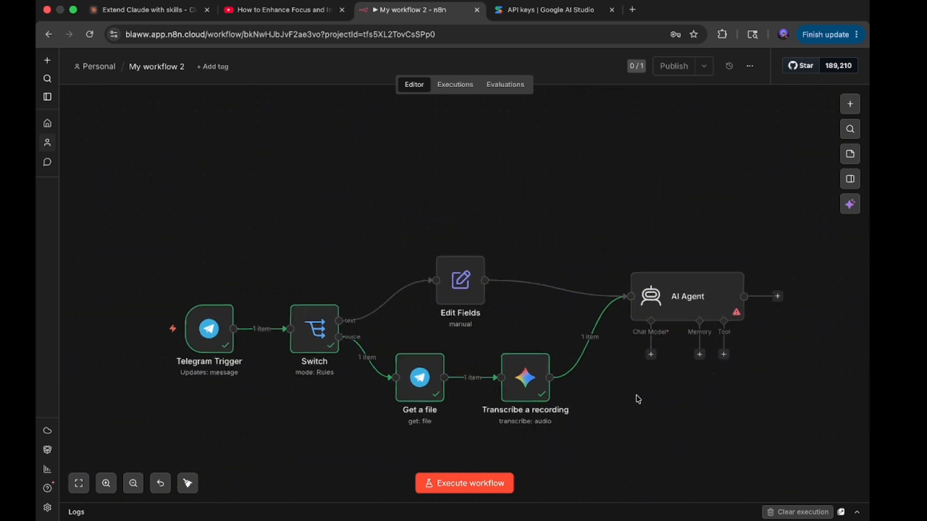
scroll(649, 309, right, 2)
scroll(711, 407, down, 1)
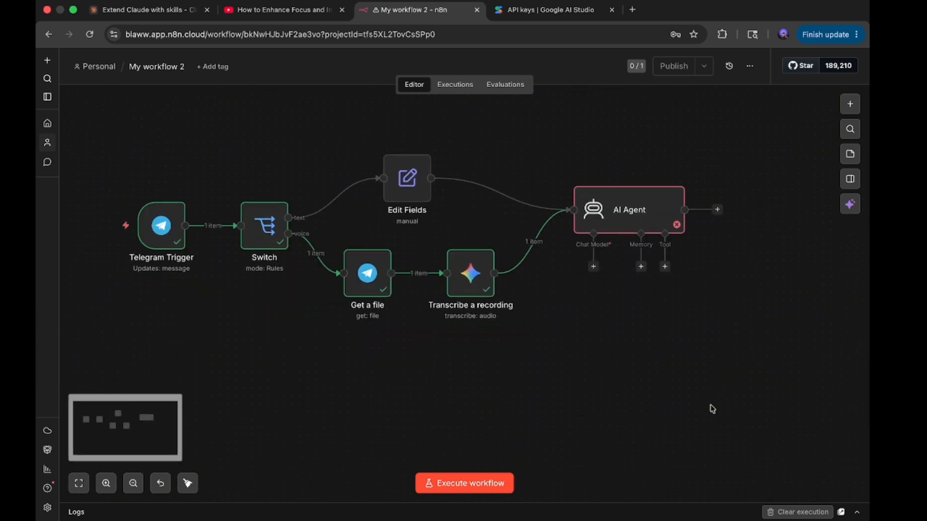
scroll(712, 408, up, 5)
scroll(712, 408, up, 4)
click(471, 310)
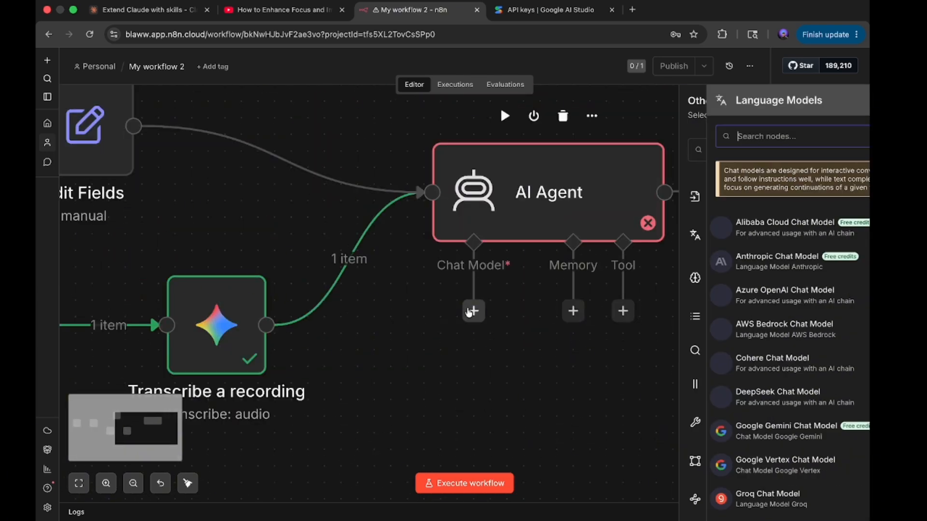
scroll(724, 273, down, 2)
scroll(723, 273, down, 10)
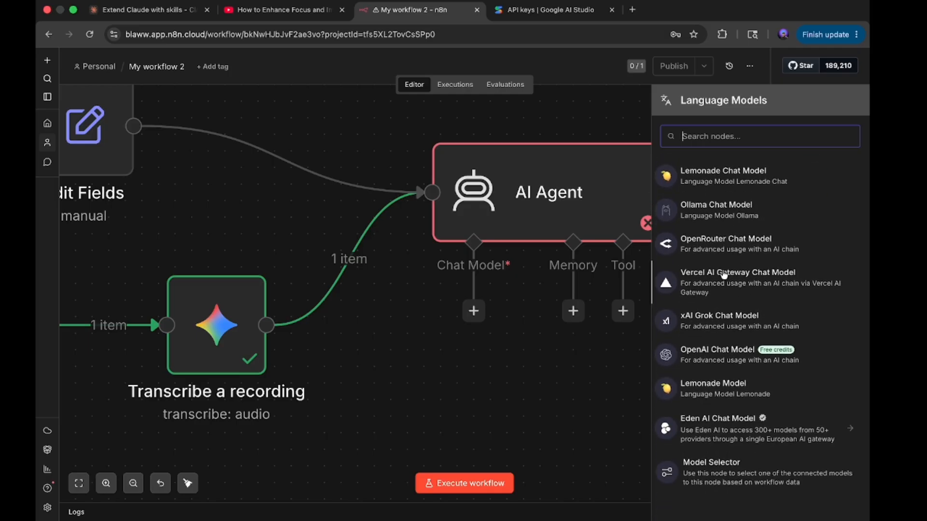
click(724, 241)
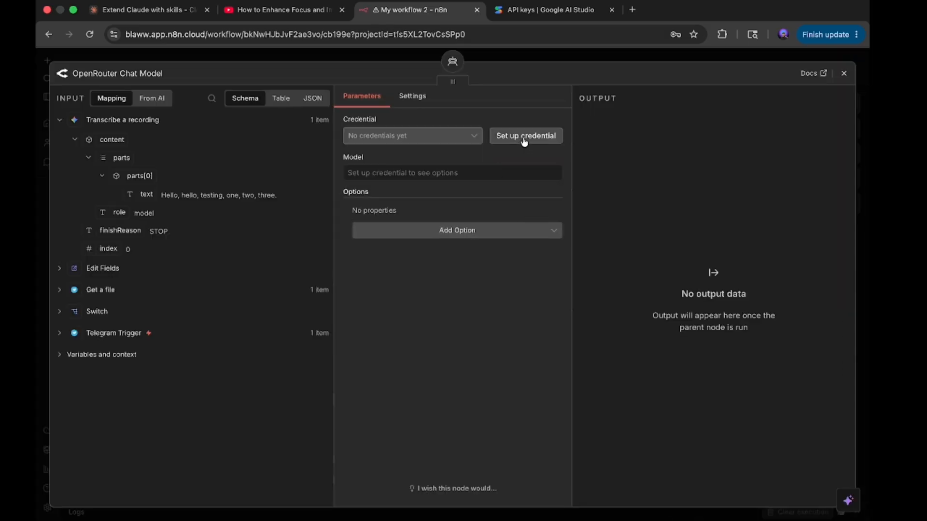
click(843, 72)
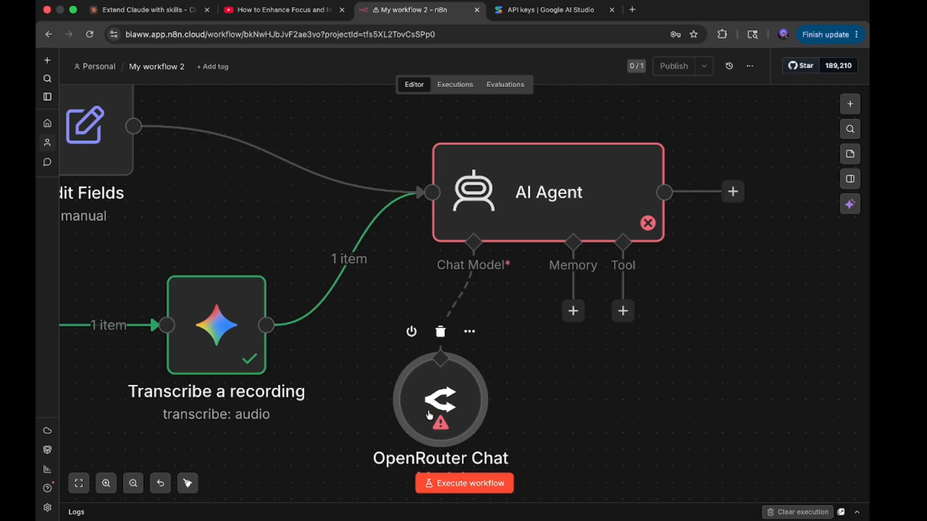
Step: Shift the OpenRouter Chat Model node slightly left, reopen it and open the setup form for a new OpenRouter credential
drag(430, 416, 400, 415)
scroll(400, 415, down, 4)
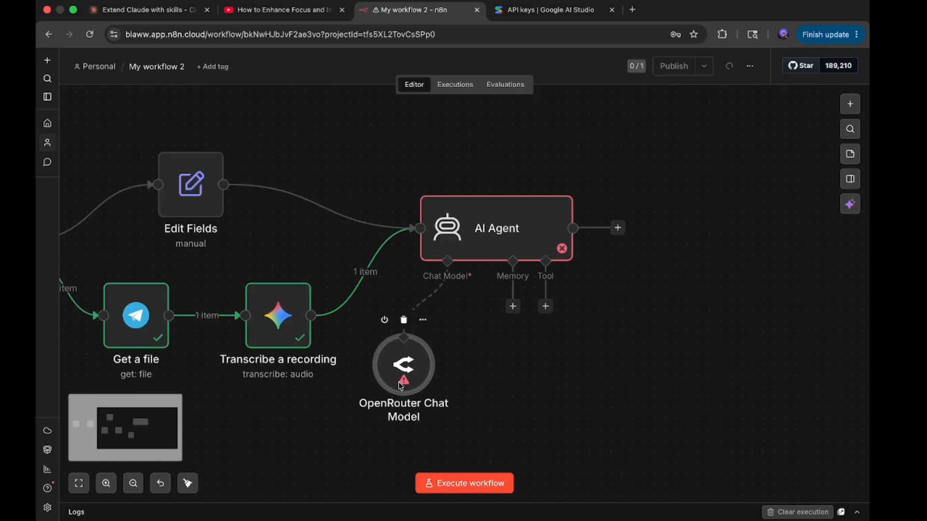
double_click(395, 379)
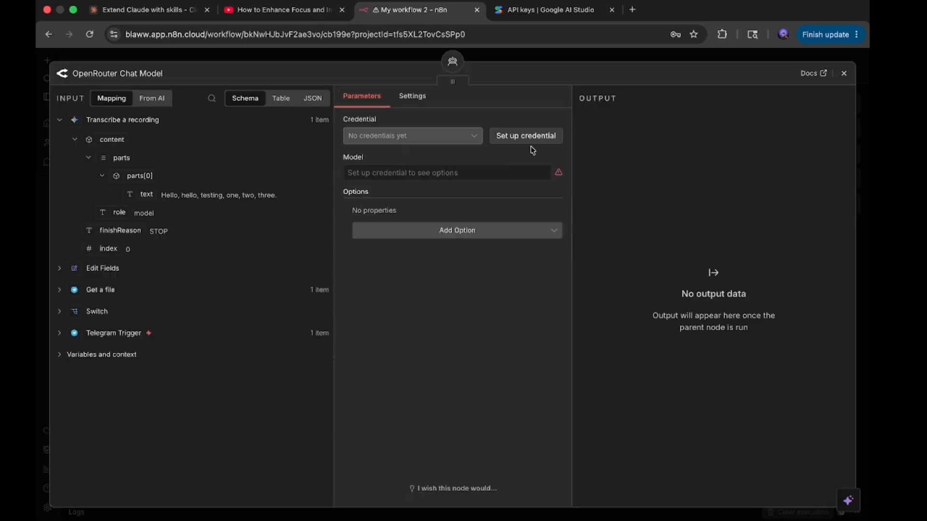
click(536, 138)
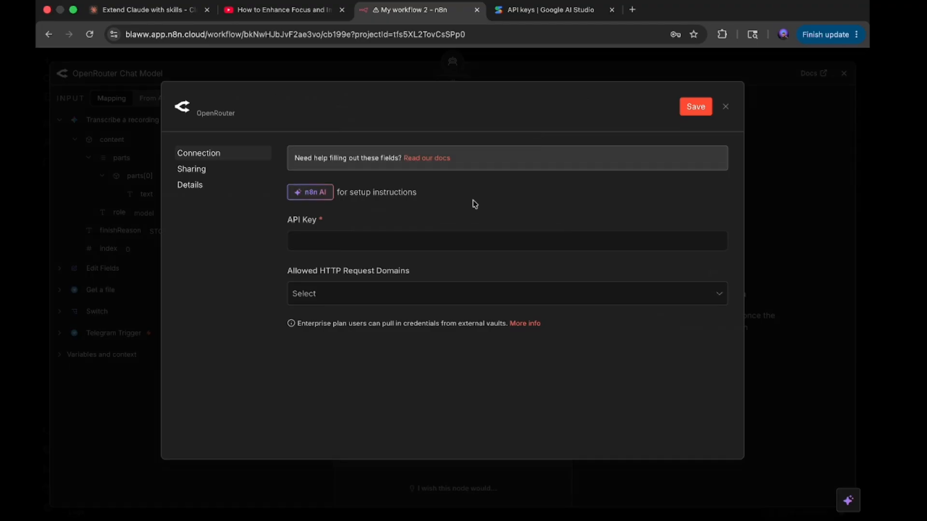
click(438, 235)
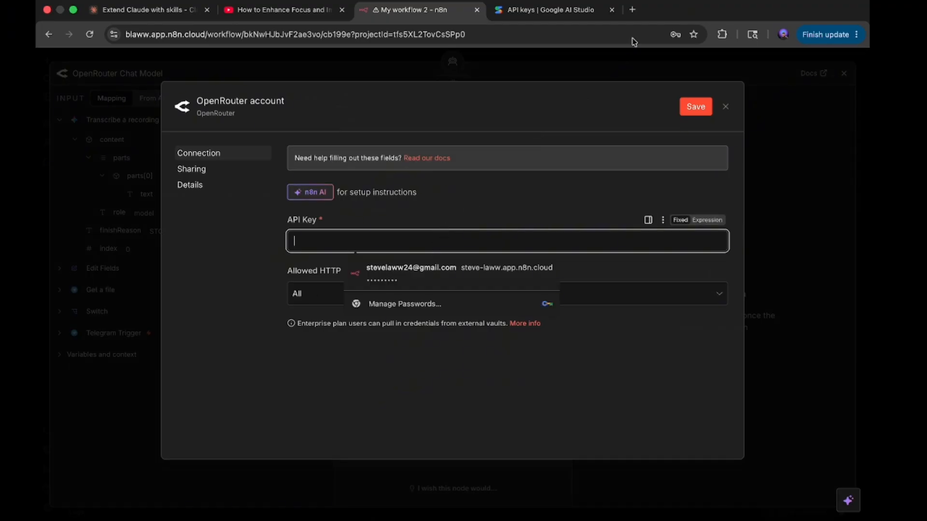
Step: Open openrouter.ai in a new browser tab
click(632, 10)
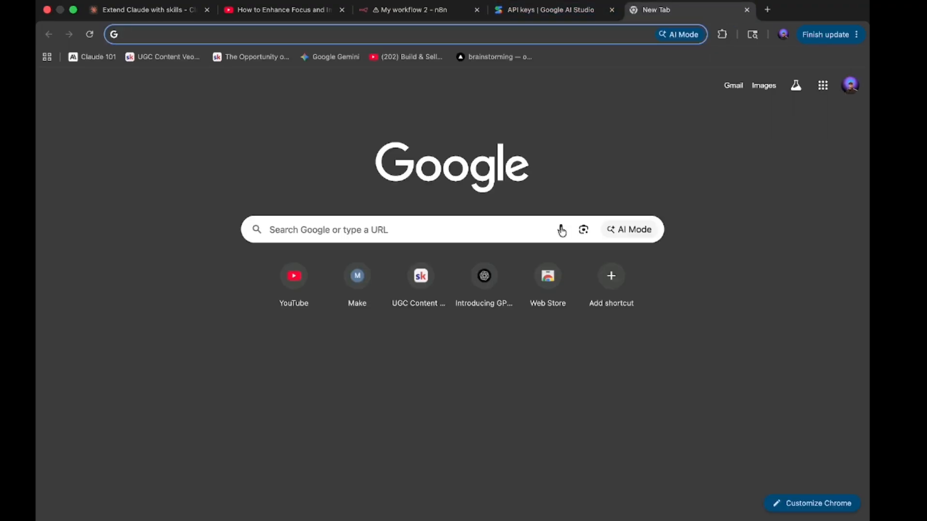
text(Openrouter.ai)
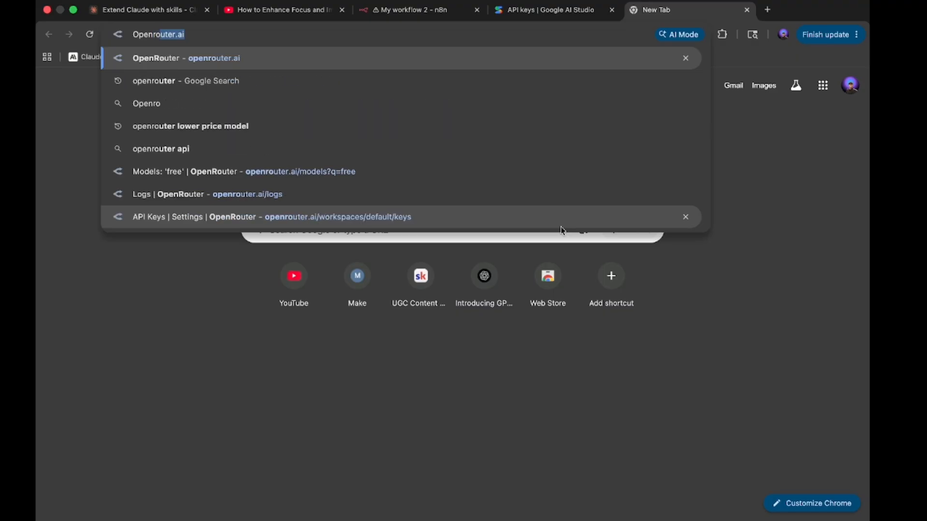
click(526, 67)
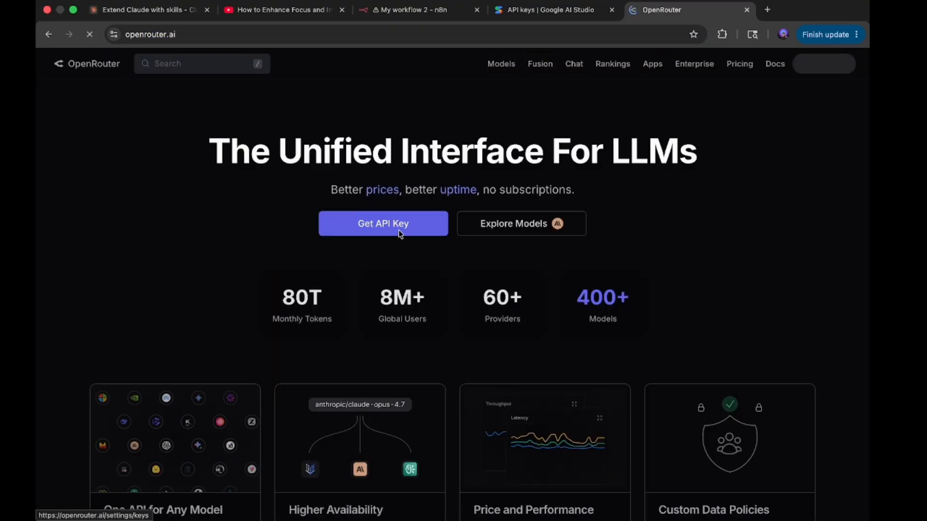
Step: Go to OpenRouter's API key management page and begin a new key named Subscribe
mouse_move(813, 63)
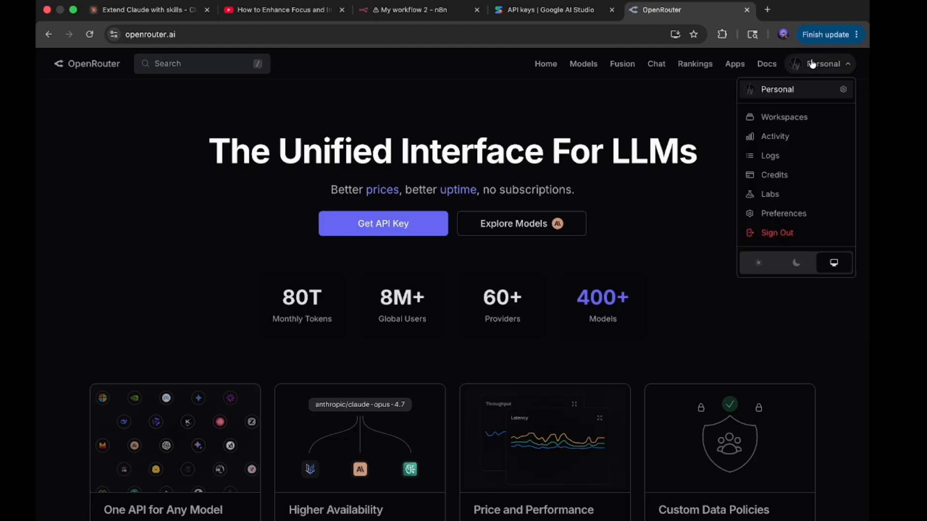
click(801, 174)
click(403, 226)
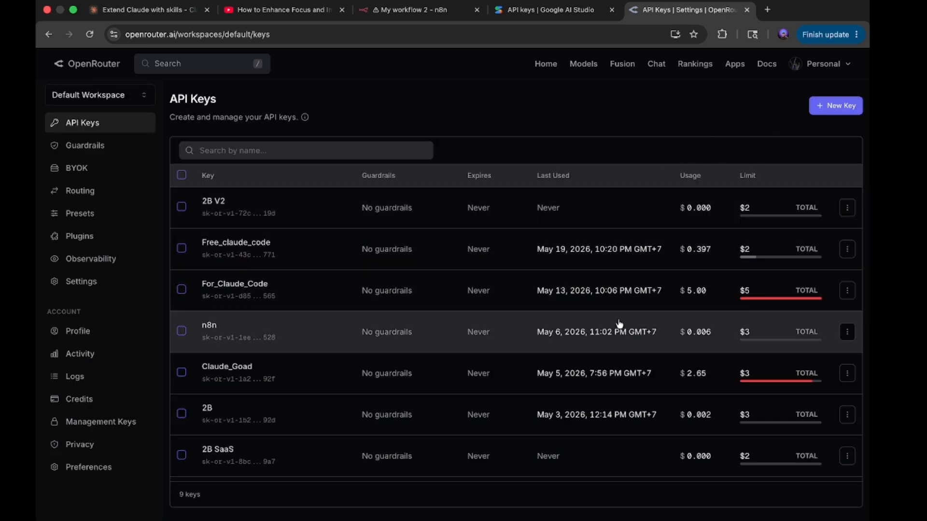
click(839, 111)
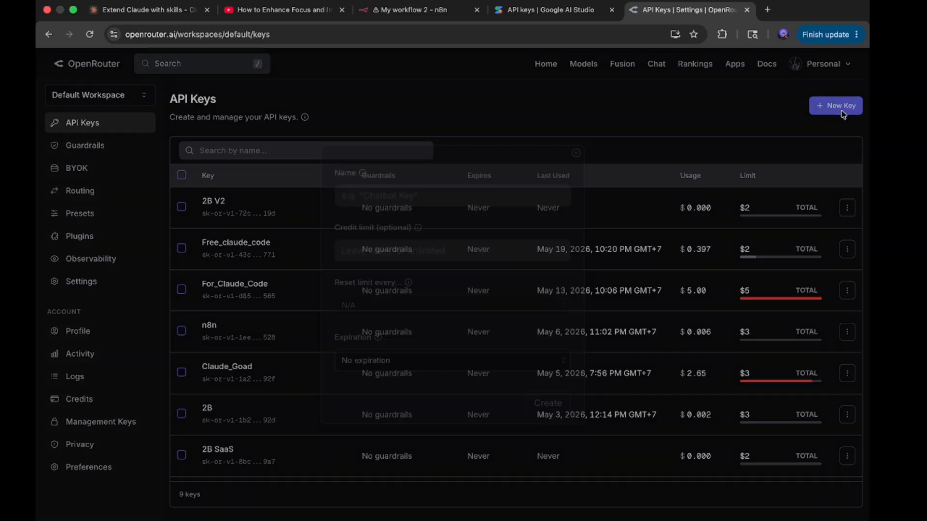
mouse_move(416, 231)
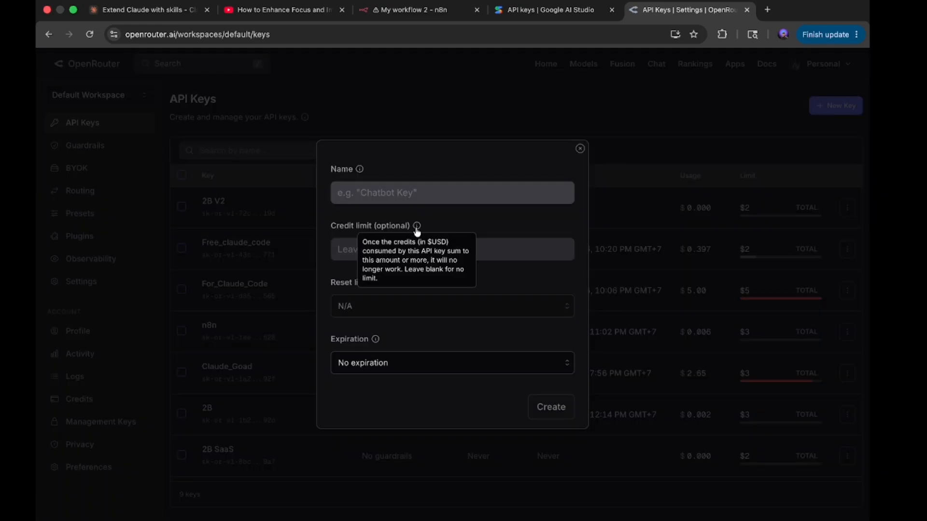
text(Subscribe)
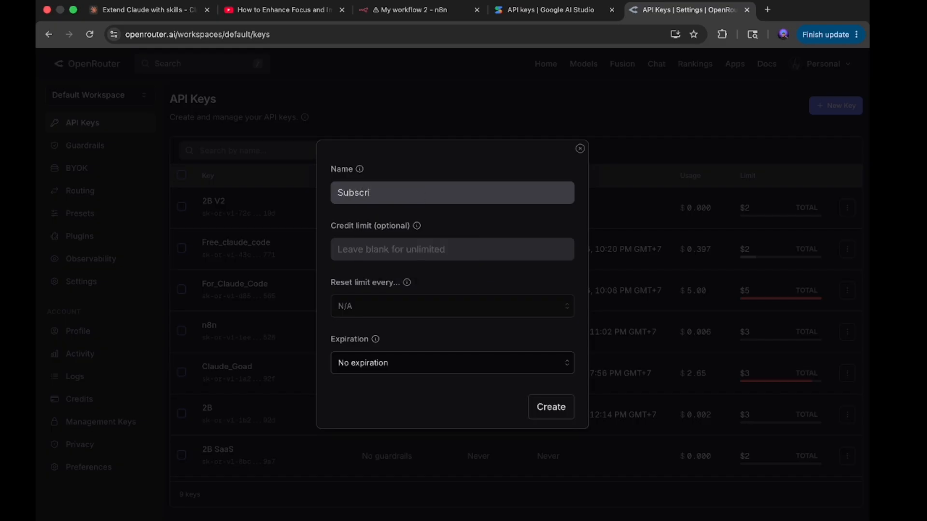
Step: Set the new key's credit limit to 2, leave it with no expiration, and create it
click(416, 246)
click(364, 240)
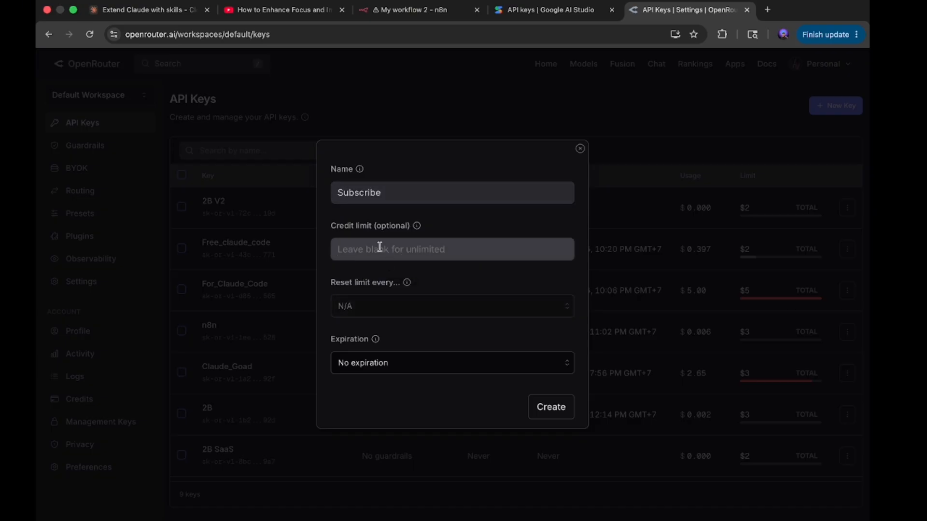
drag(330, 226, 409, 226)
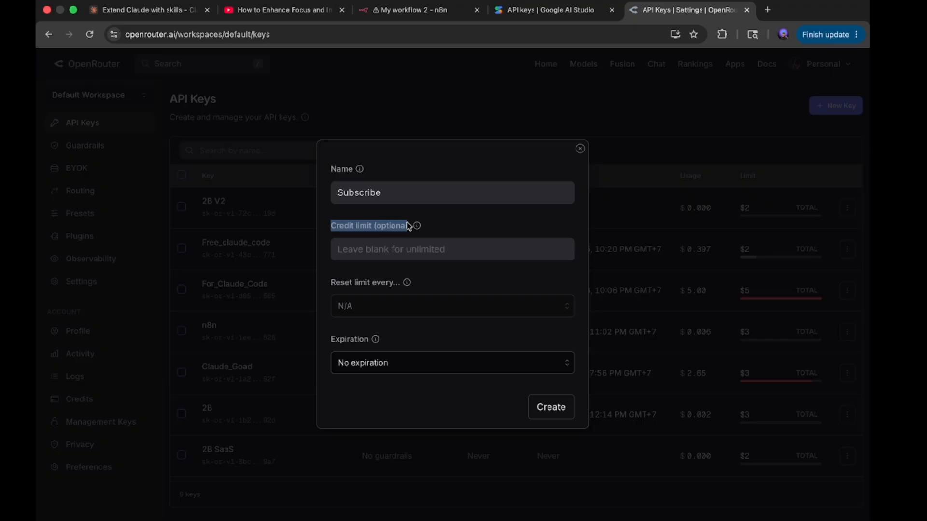
click(415, 252)
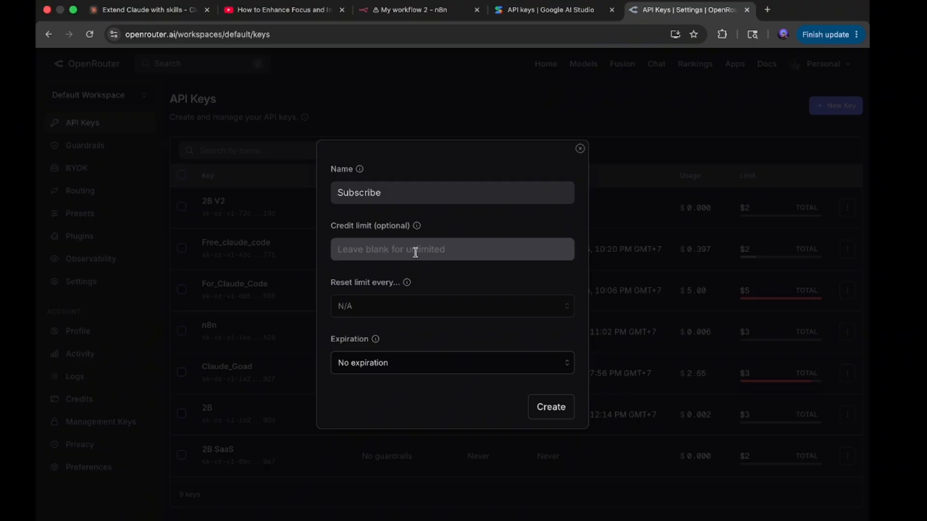
text(2)
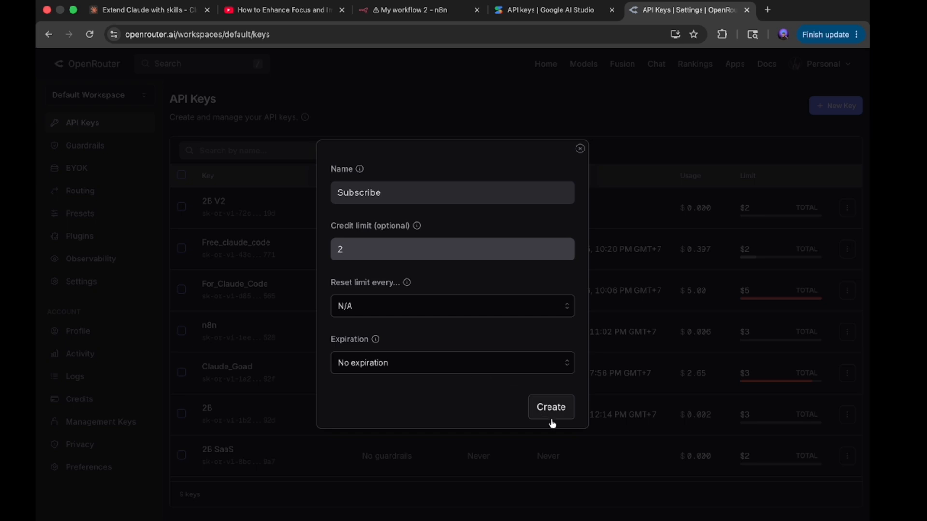
click(539, 368)
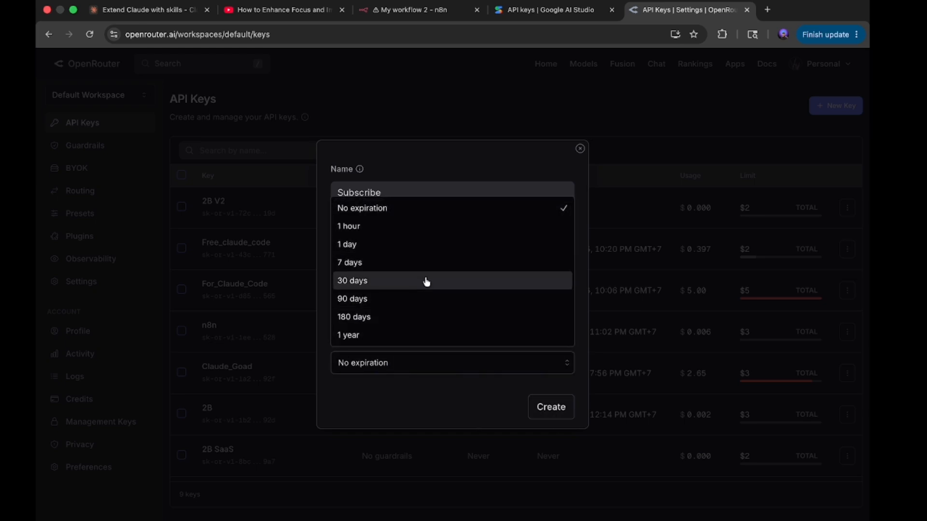
click(452, 407)
click(555, 419)
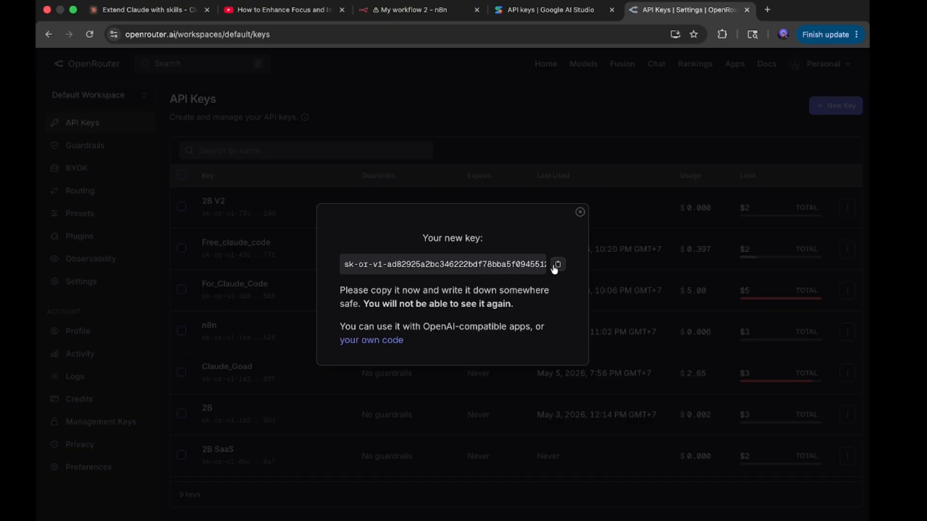
Step: Copy the new API key into n8n's OpenRouter credential, save the credential, and decline the browser's password update
click(556, 265)
click(416, 10)
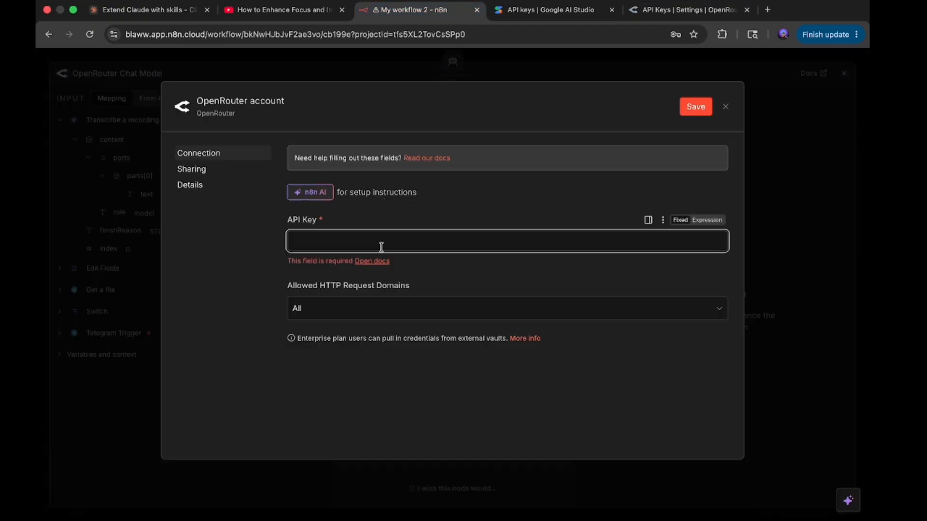
key(super+v)
click(695, 106)
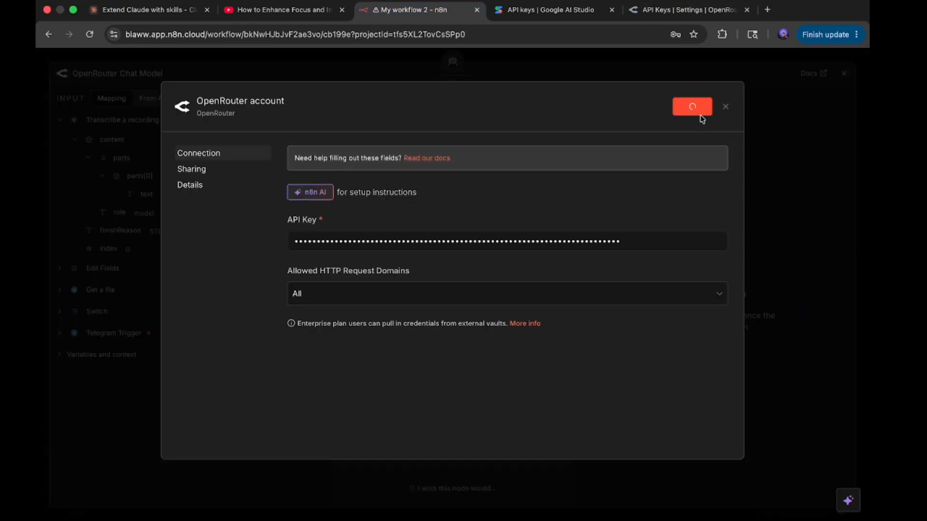
click(724, 107)
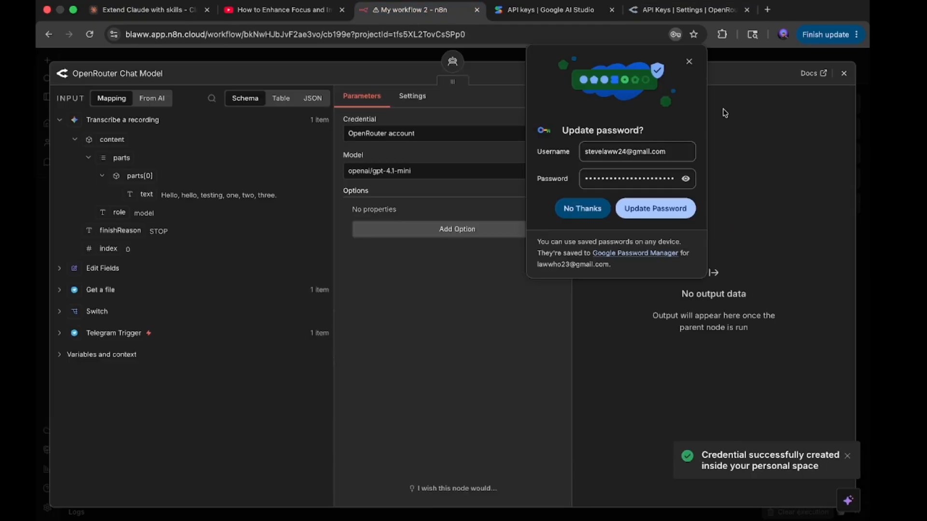
click(581, 208)
Step: Filter the OpenRouter Chat Model's model choices by "free" and select deepseek/deepseek-v4-flash:free
click(529, 169)
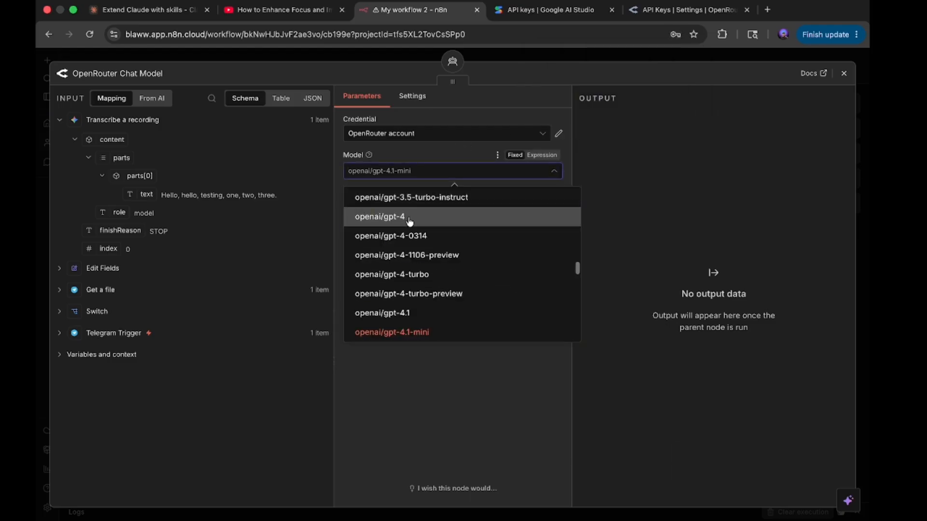
scroll(405, 219, down, 5)
scroll(409, 222, down, 1)
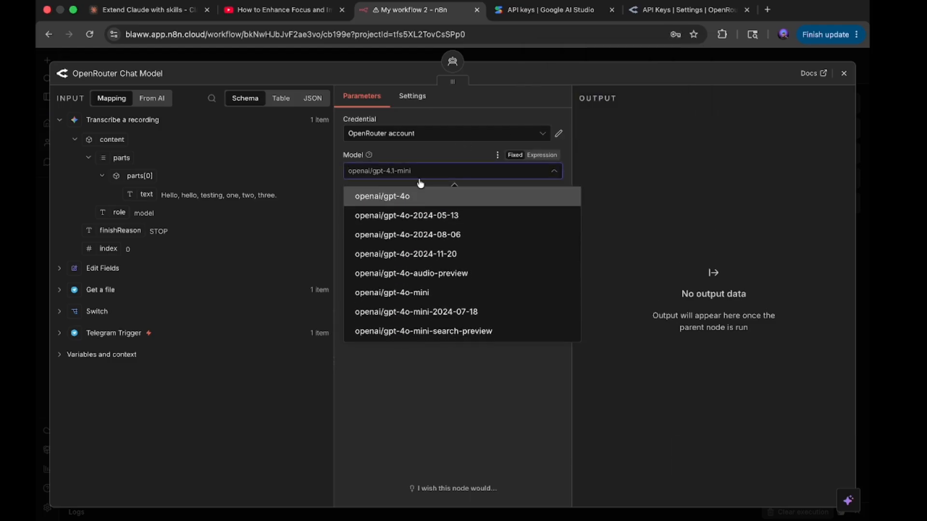
text(free)
scroll(408, 271, up, 8)
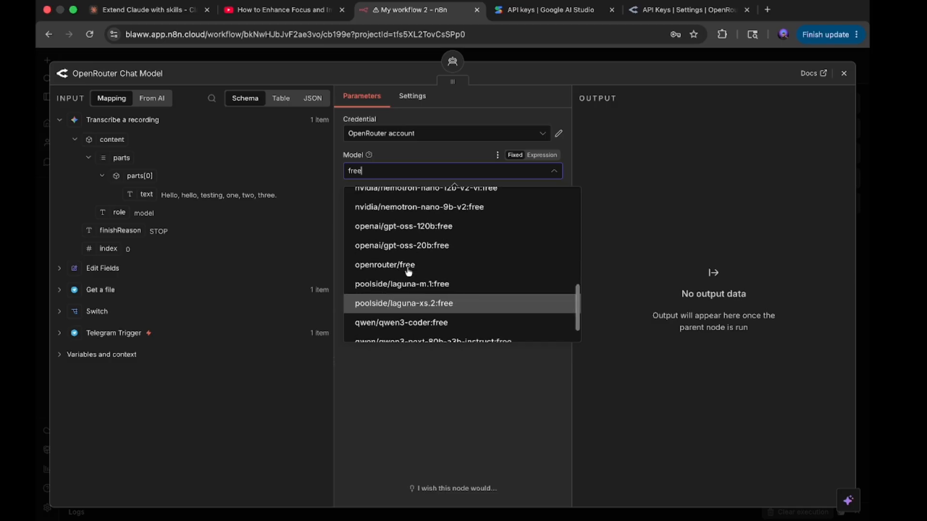
scroll(409, 271, up, 5)
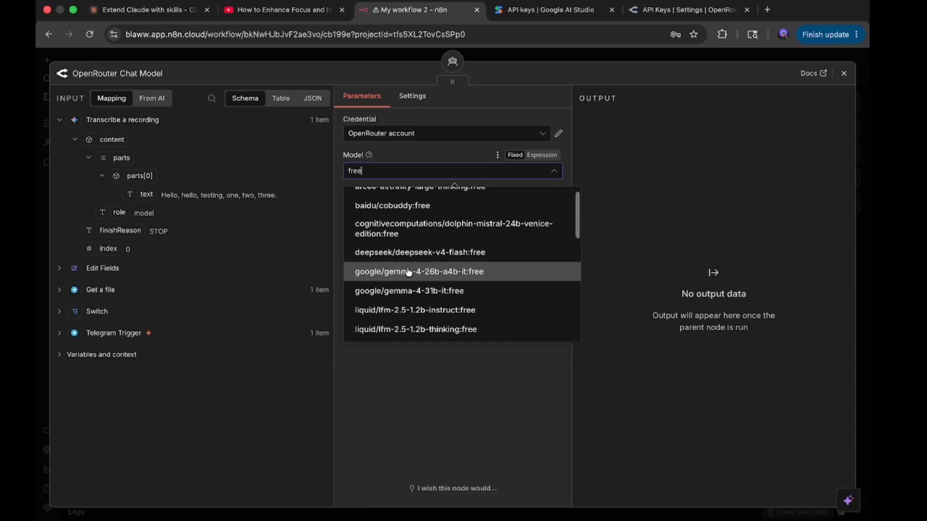
scroll(409, 271, down, 1)
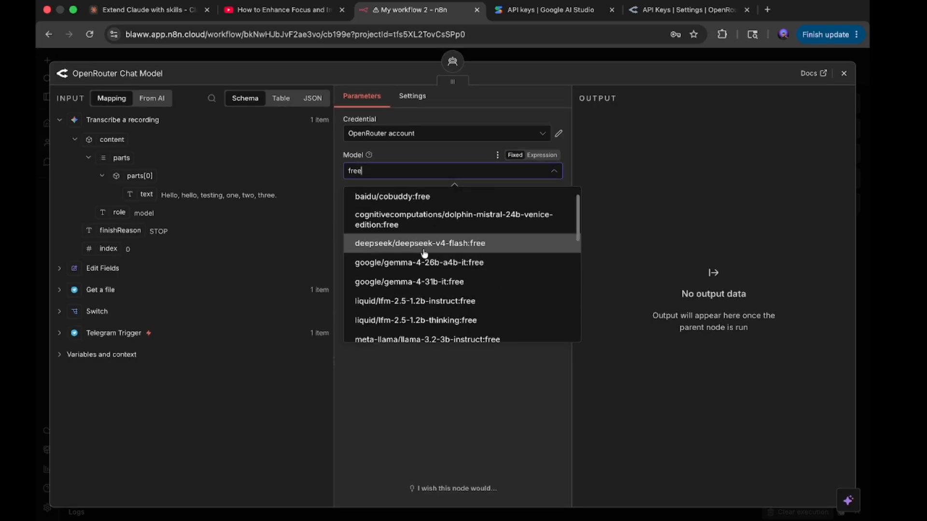
click(424, 254)
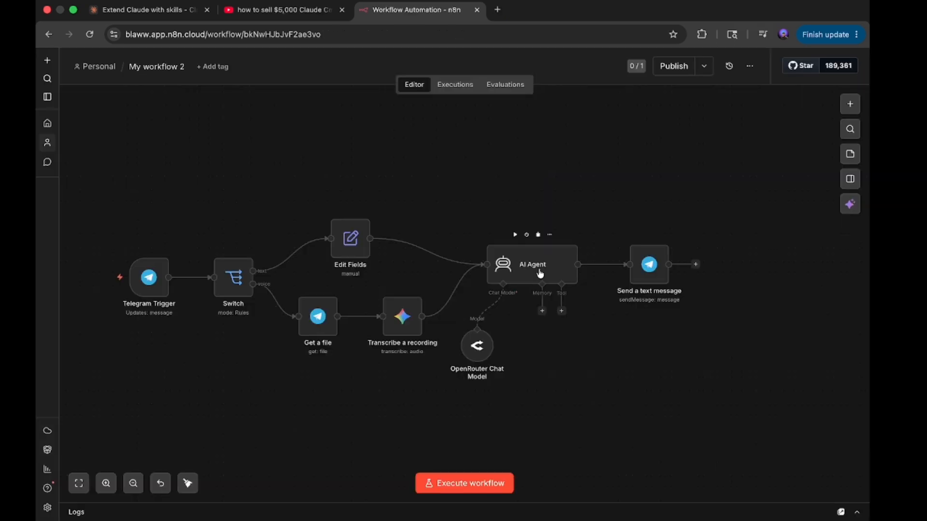
Step: Examine the AI Agent's user message prompt expression alongside its Transcribe a recording and Edit Fields inputs
scroll(589, 364, up, 5)
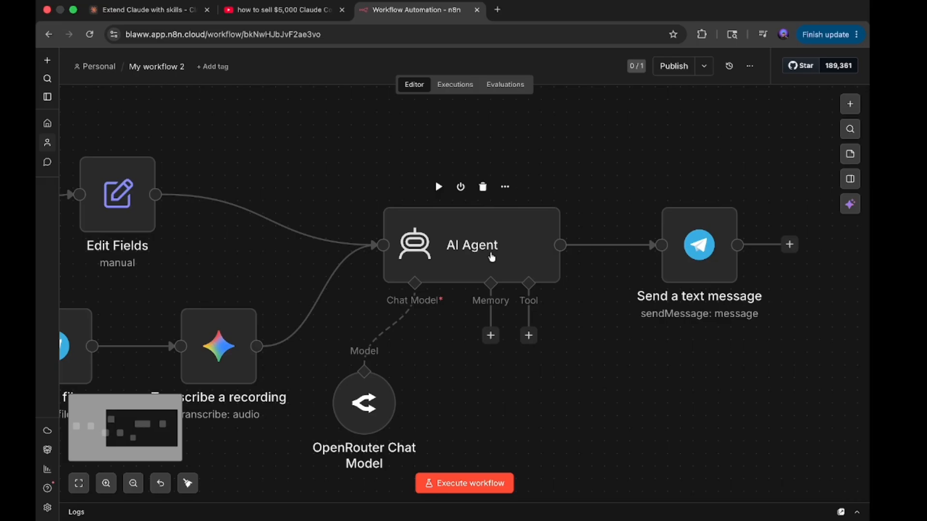
double_click(492, 258)
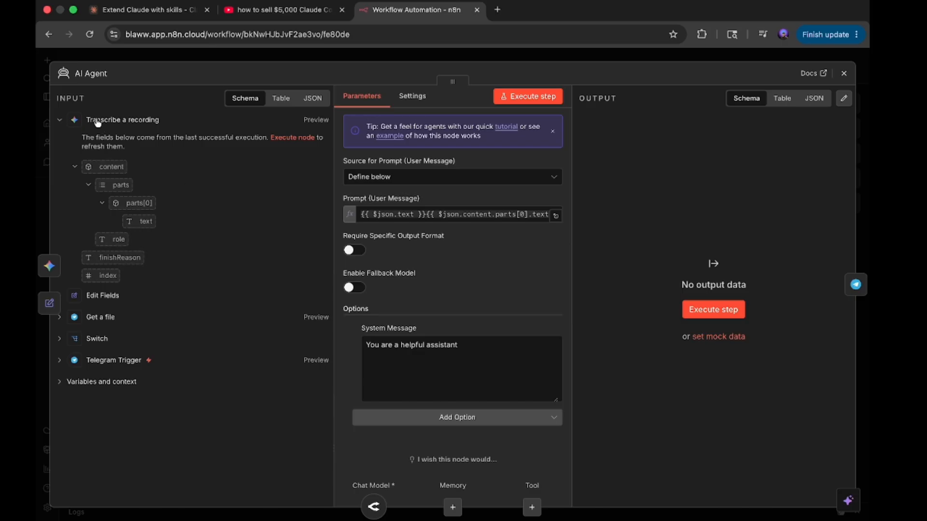
triple_click(92, 119)
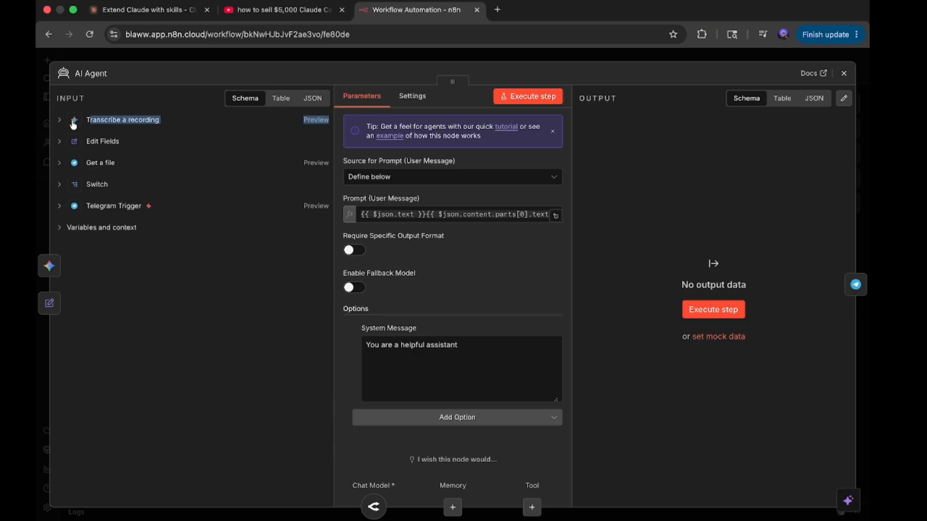
click(73, 122)
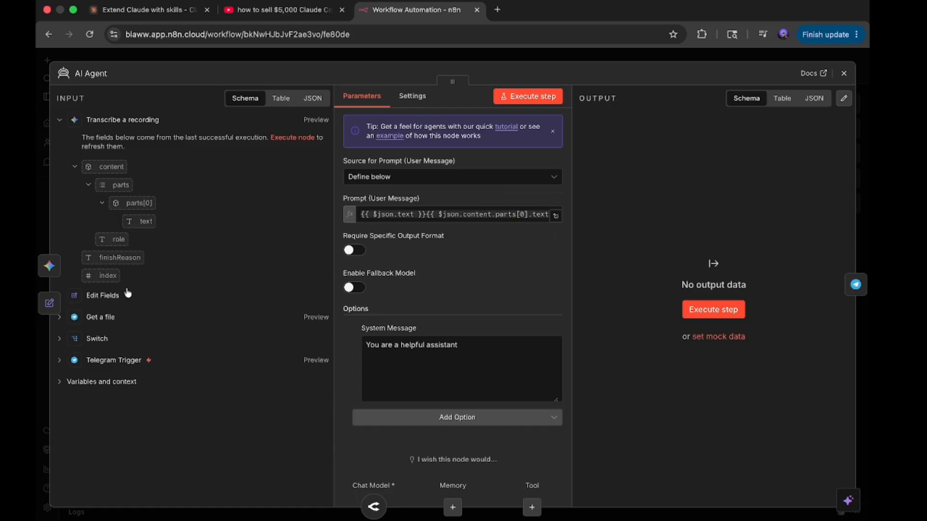
click(125, 295)
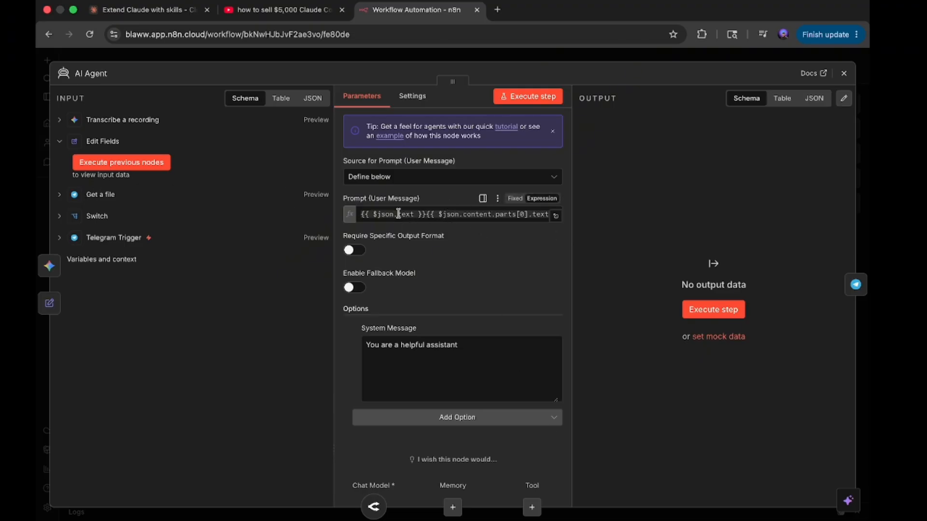
click(398, 214)
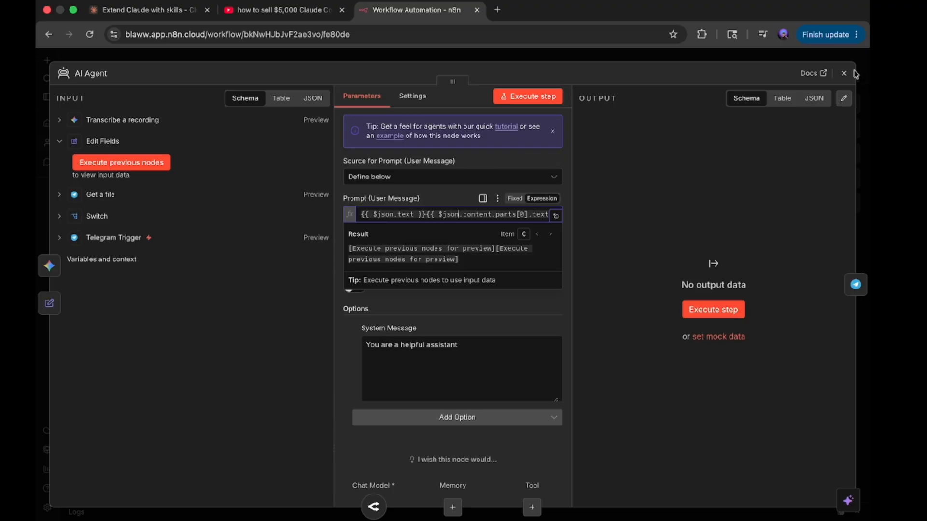
click(844, 73)
Step: Inspect the parameters of the existing Send a text message node and return to the canvas
scroll(707, 372, up, 2)
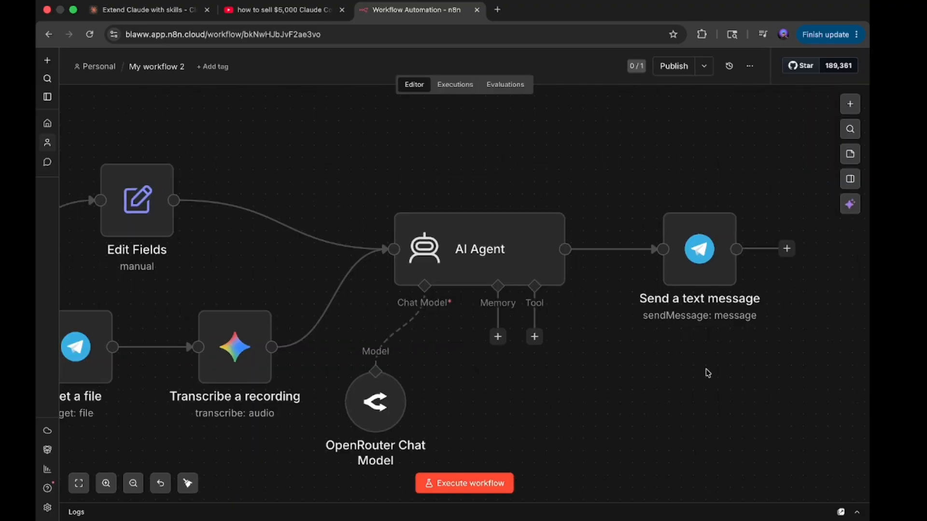
click(706, 245)
double_click(706, 245)
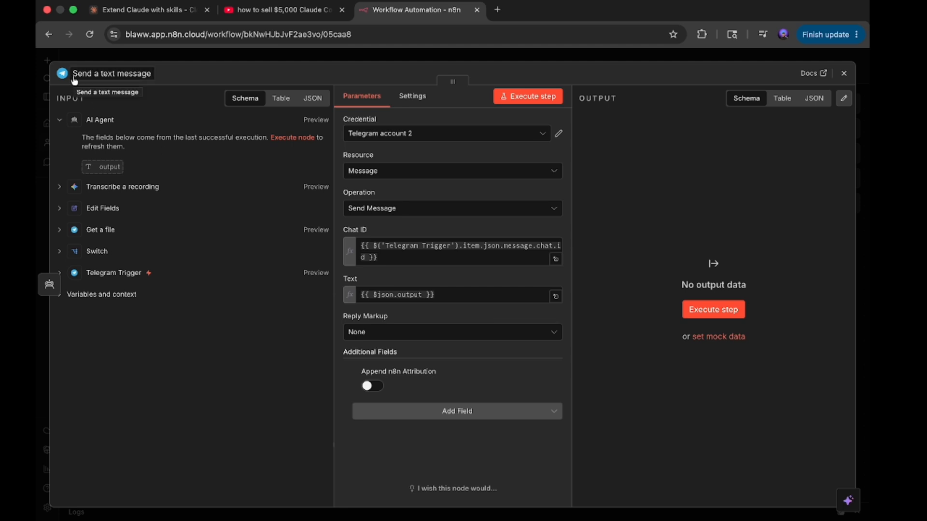
click(844, 73)
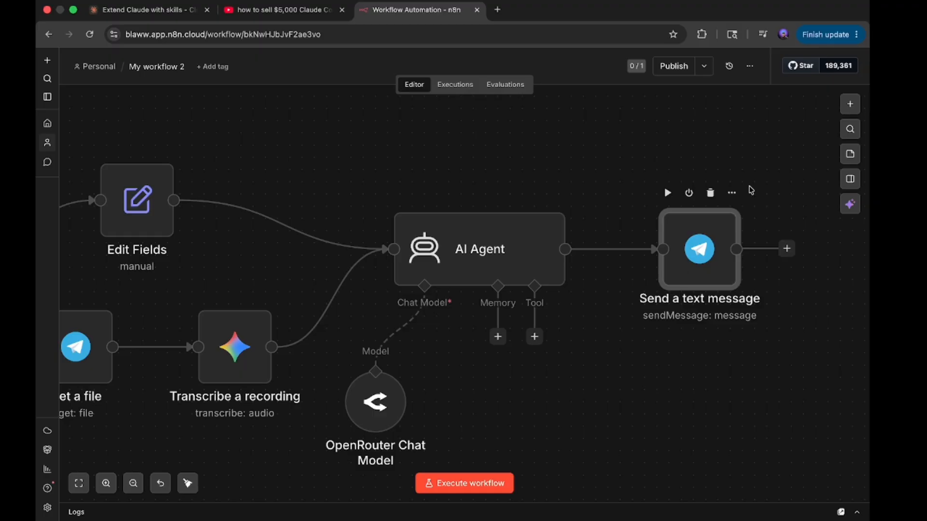
Step: Delete the existing Send a text message node and attach a new Telegram Send a text message action to the AI Agent's output
click(710, 192)
click(615, 248)
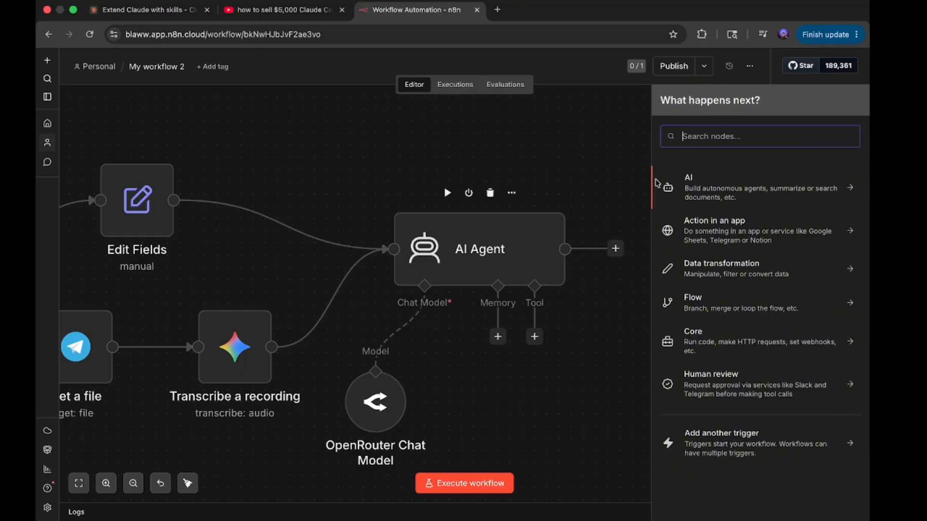
text(tele)
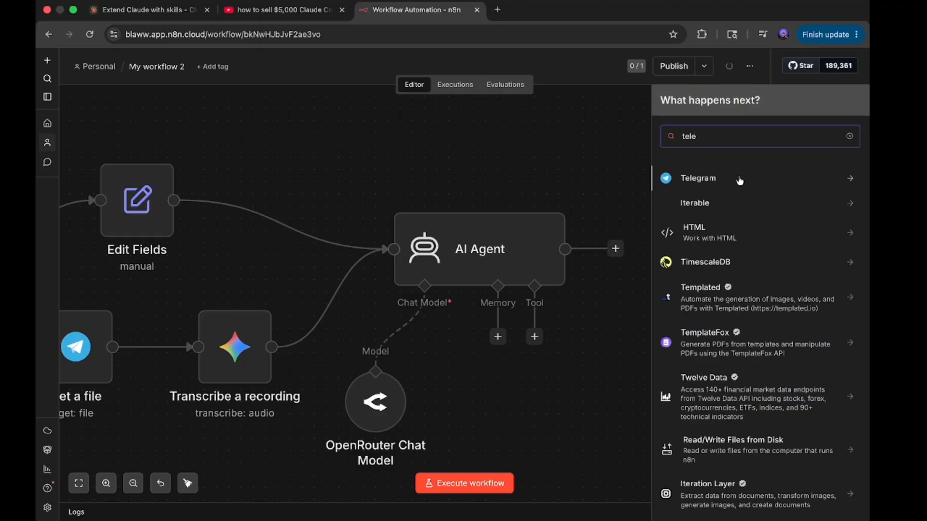
click(739, 179)
scroll(701, 386, down, 5)
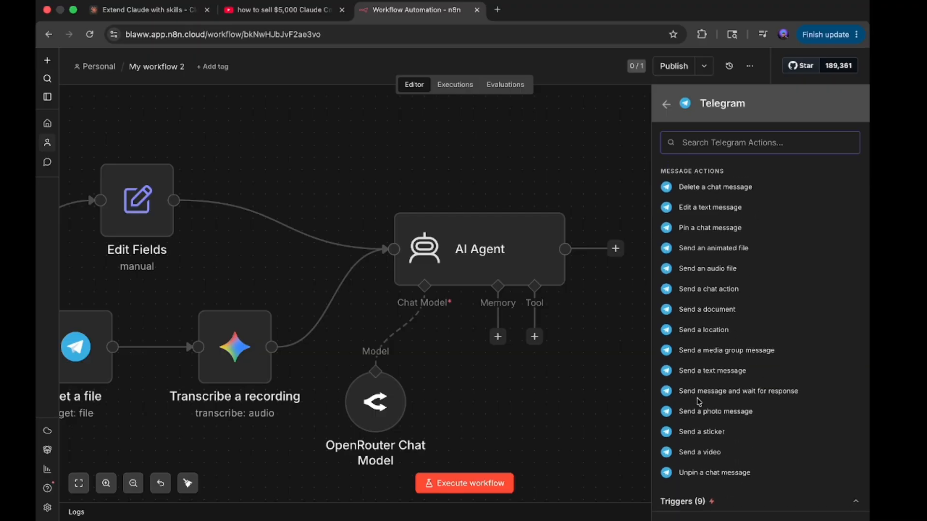
click(698, 372)
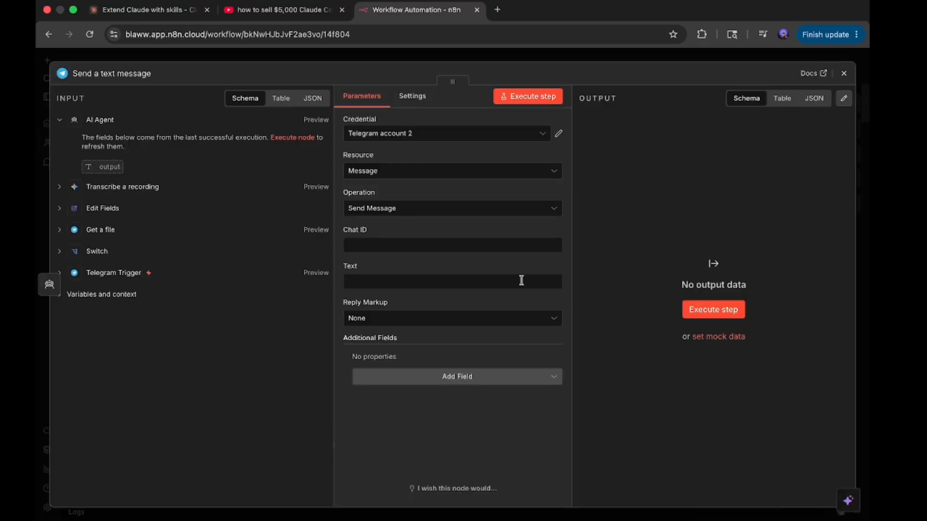
Step: Map the message chat id from the Telegram Trigger into the Send a text message node's Chat ID
click(382, 247)
click(137, 273)
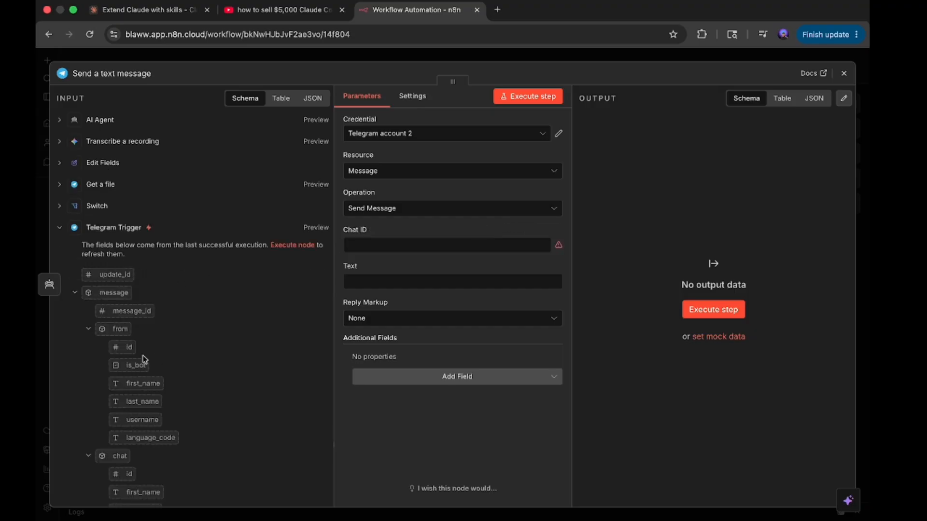
scroll(136, 356, down, 5)
scroll(127, 381, down, 2)
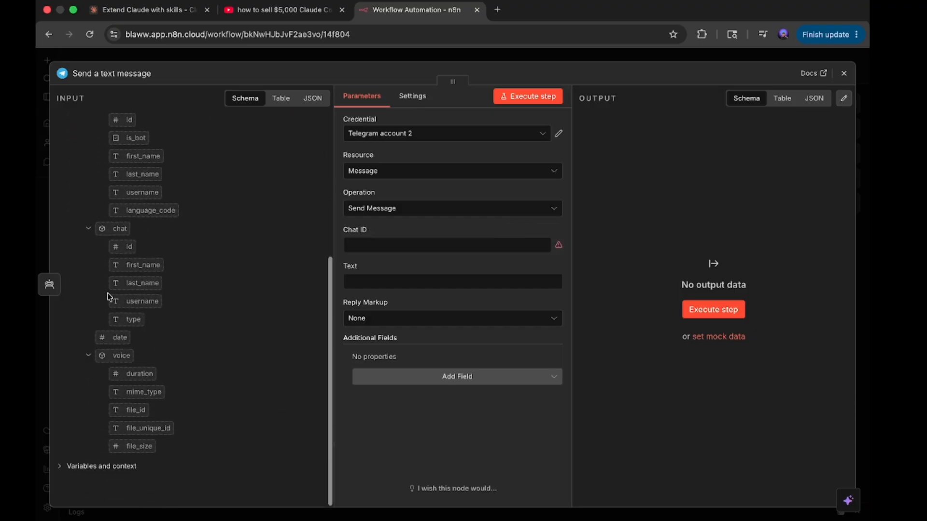
drag(129, 249, 385, 244)
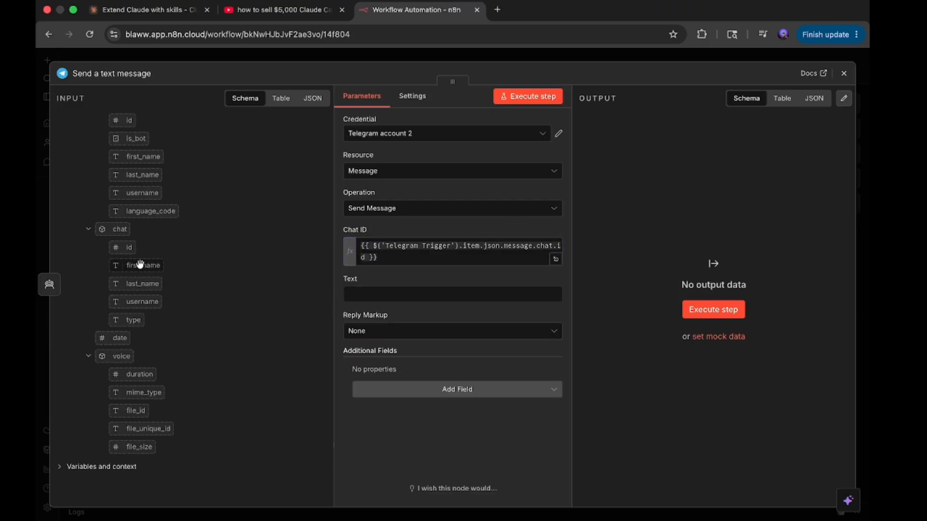
Step: Map the AI Agent's output field into the Text parameter of the Send a text message node
scroll(151, 225, up, 10)
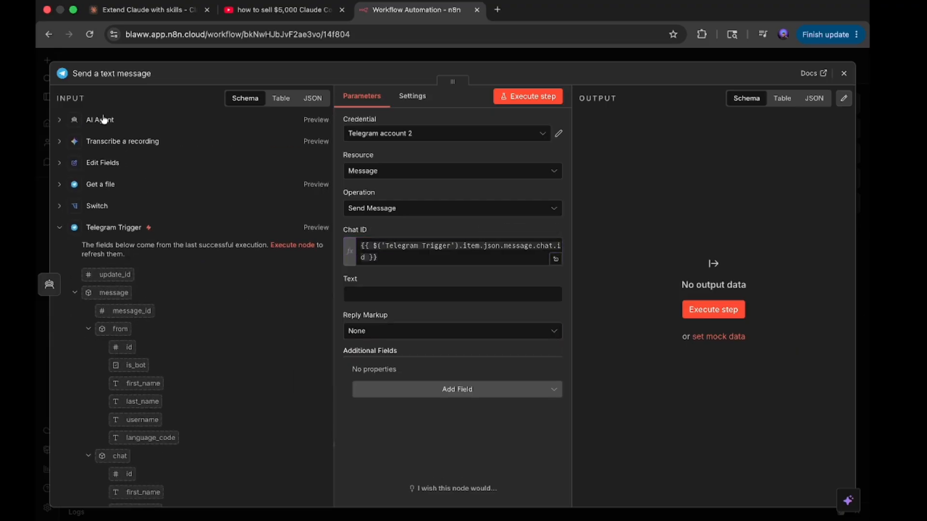
click(104, 120)
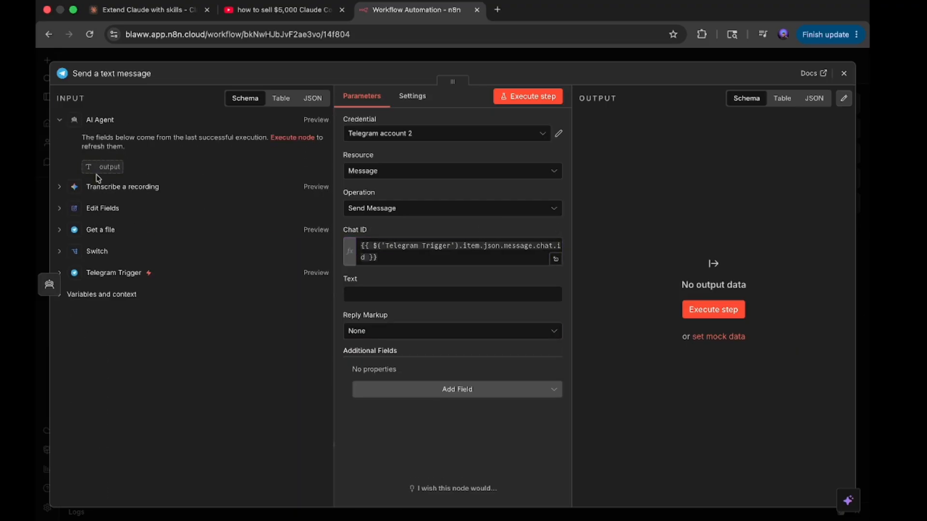
drag(101, 171, 366, 299)
click(703, 206)
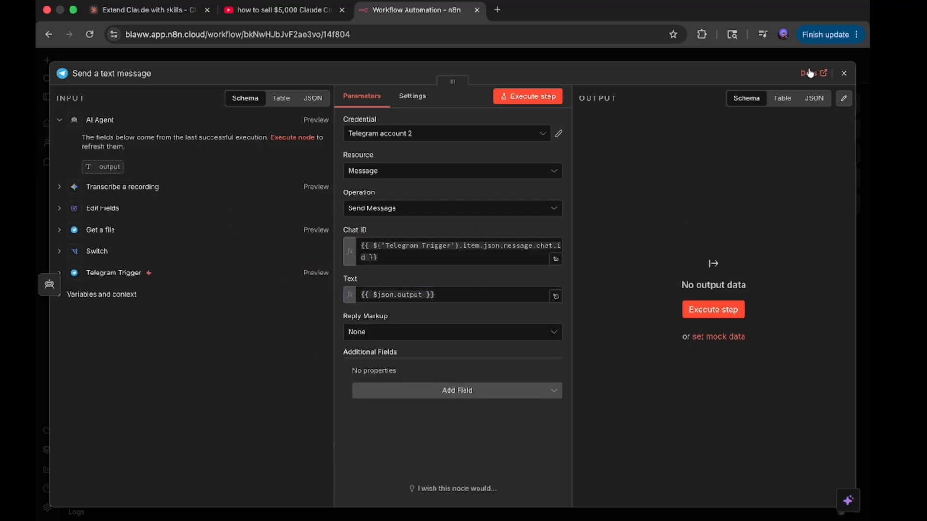
Step: Add the Append n8n Attribution field to the Telegram message, turn it off, and return to the canvas
click(480, 391)
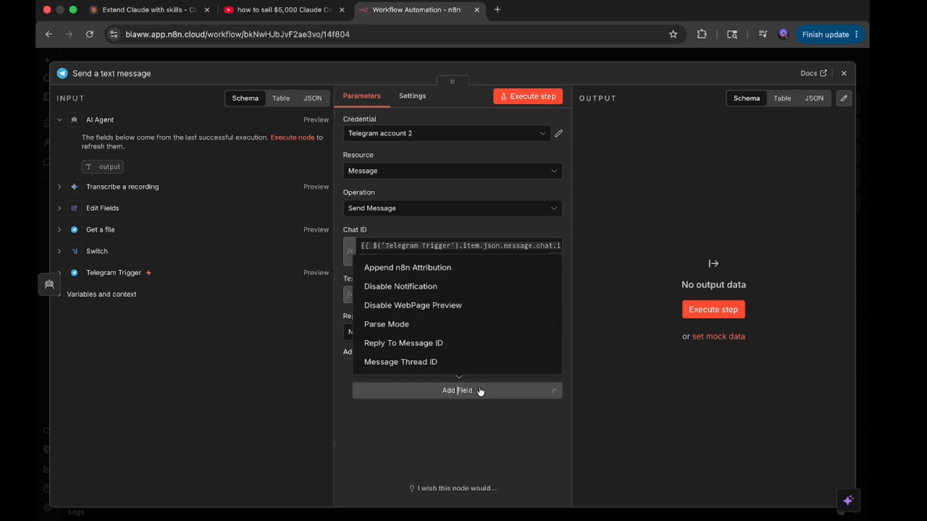
click(447, 273)
click(372, 386)
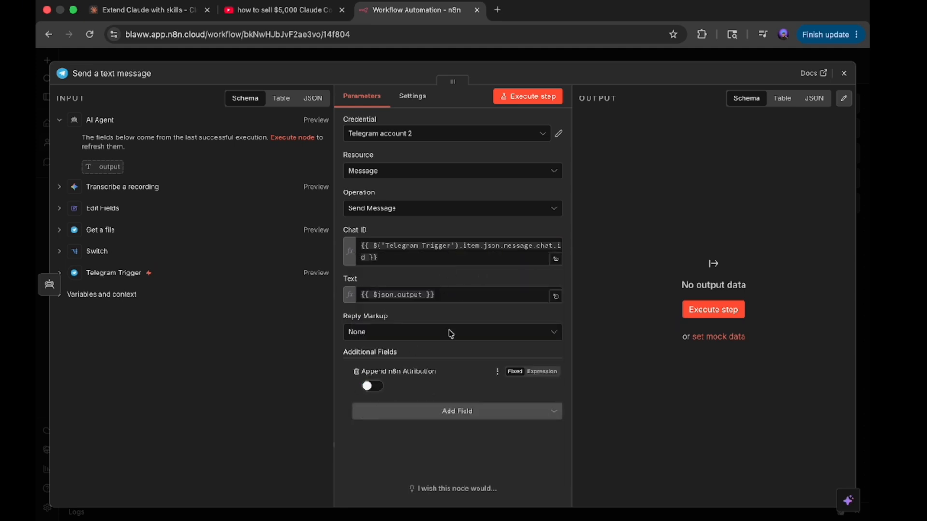
click(843, 73)
scroll(672, 428, left, 1)
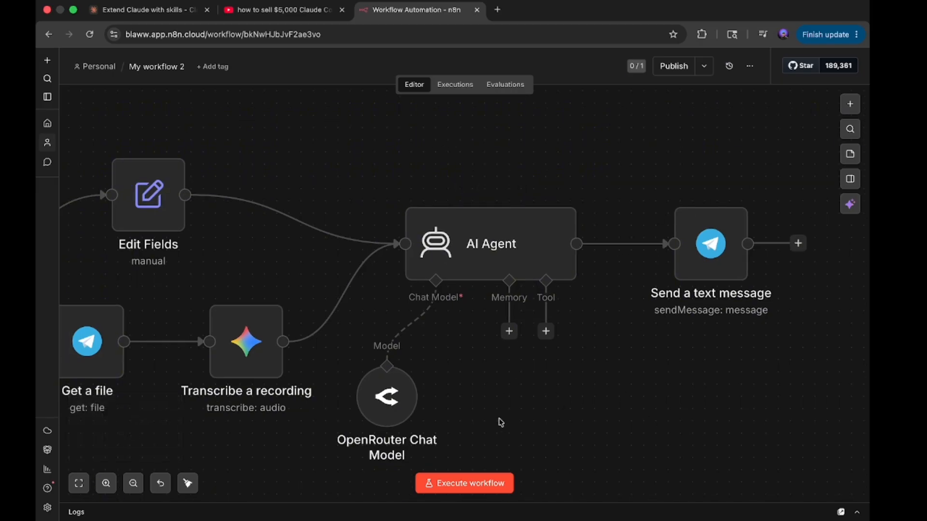
scroll(500, 421, down, 3)
scroll(501, 422, down, 1)
scroll(501, 422, up, 5)
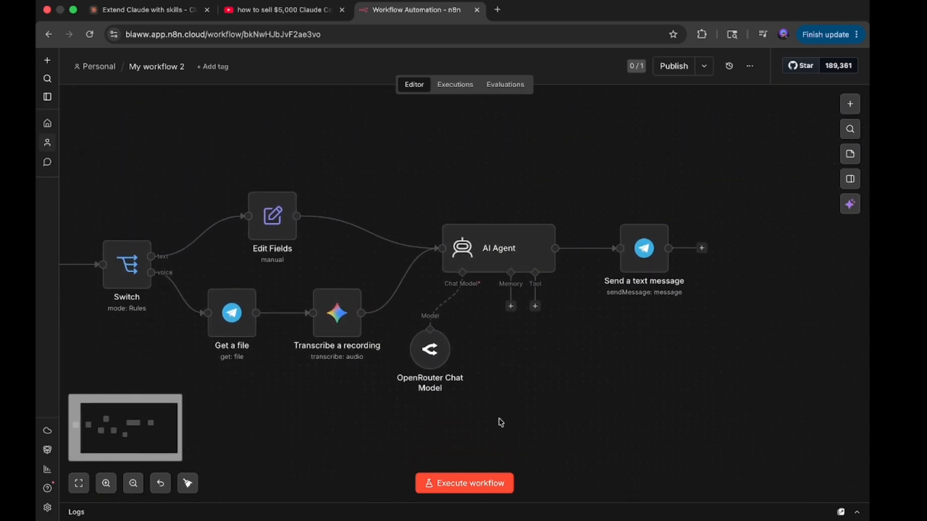
scroll(501, 422, up, 1)
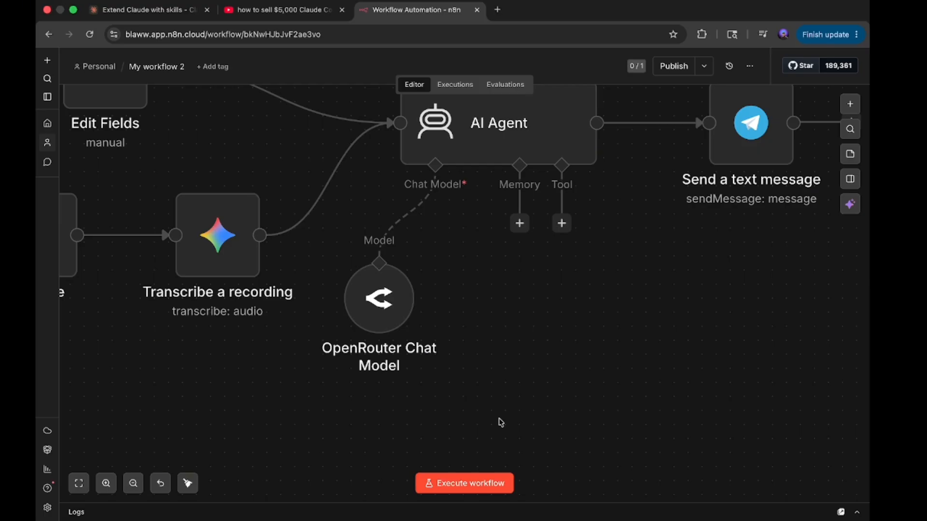
Step: Attach an AI Agent Tool to the AI Agent's Tool connection and place it directly beneath that connection
scroll(501, 423, up, 3)
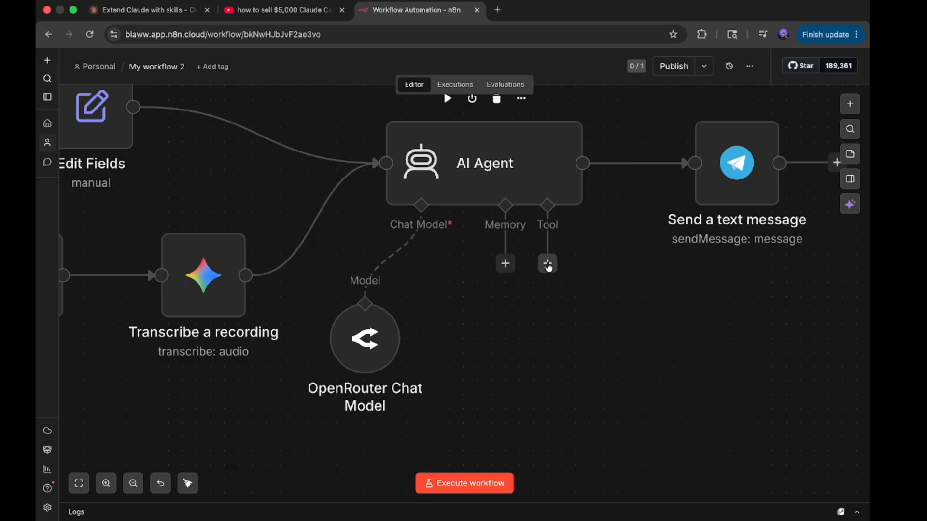
click(548, 266)
click(535, 327)
click(552, 267)
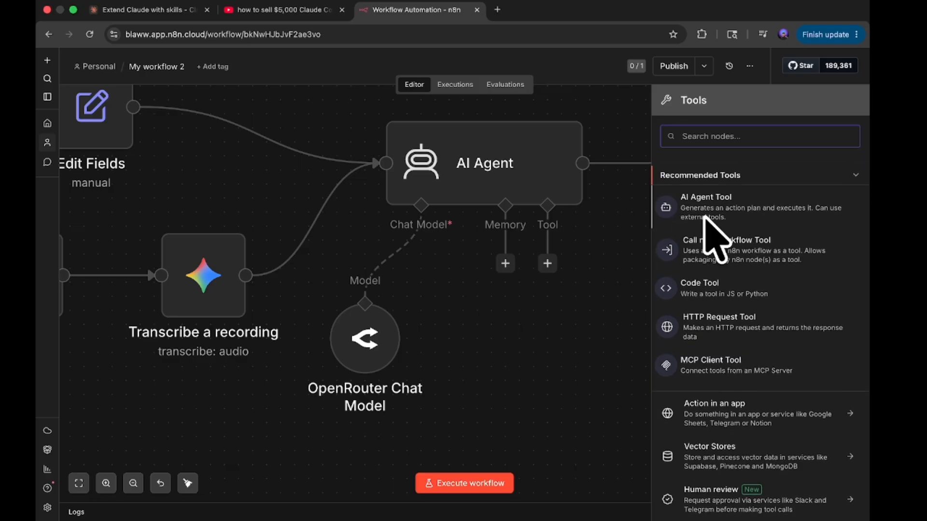
click(719, 213)
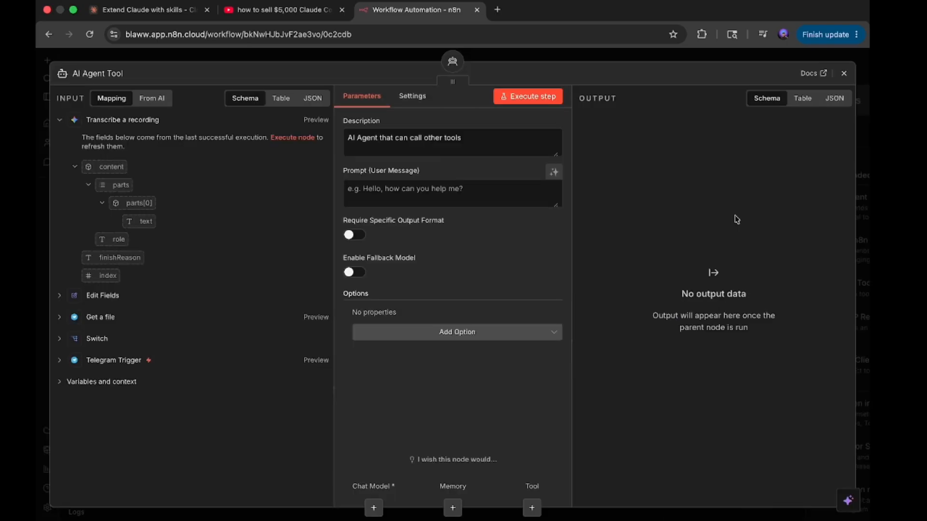
click(844, 73)
drag(623, 328, 582, 328)
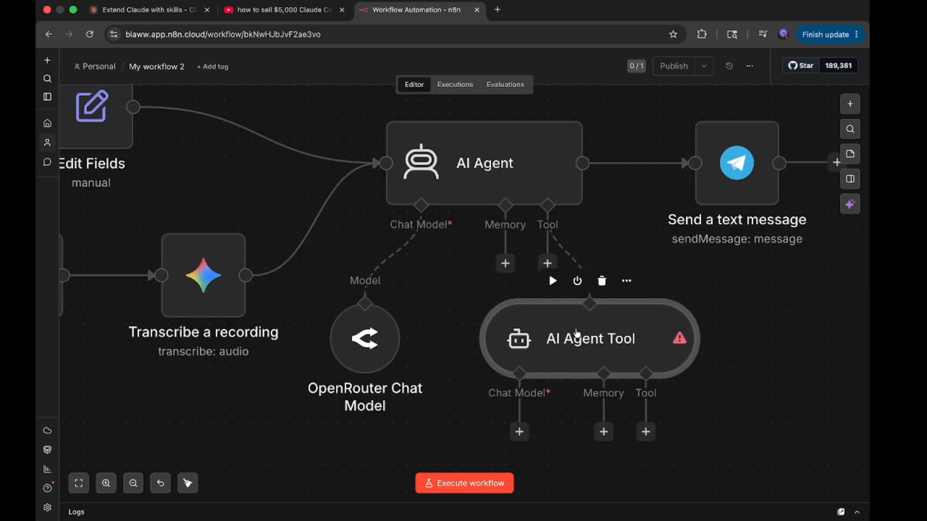
key(1)
scroll(774, 342, down, 1)
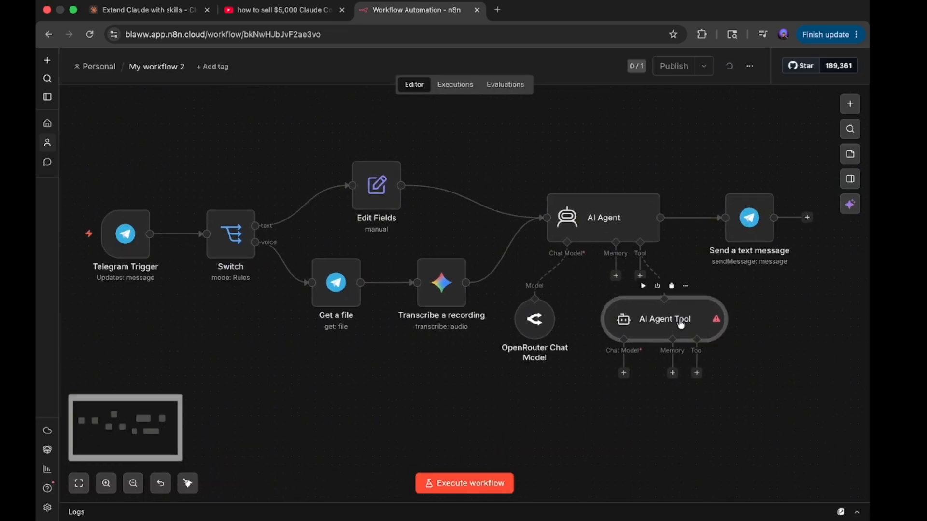
drag(680, 325, 658, 328)
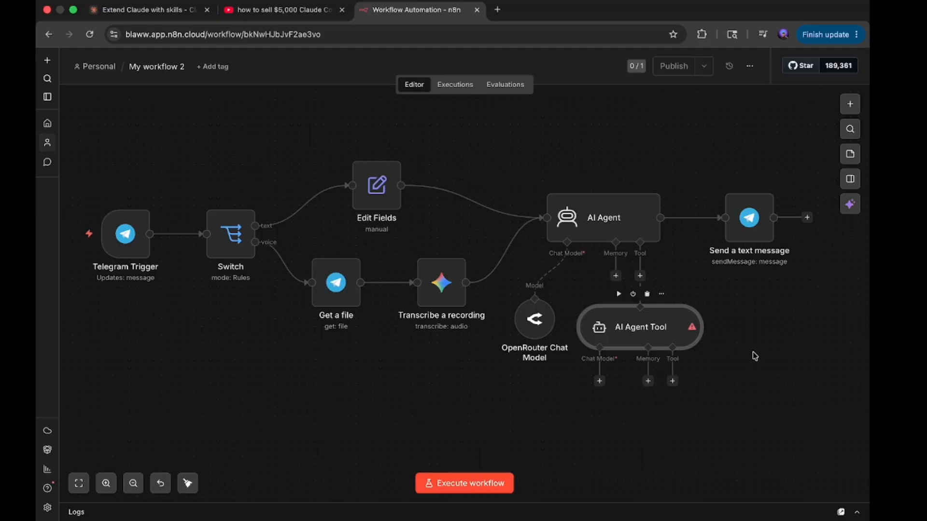
Step: Delete the AI Agent Tool node below the AI Agent
scroll(761, 356, down, 1)
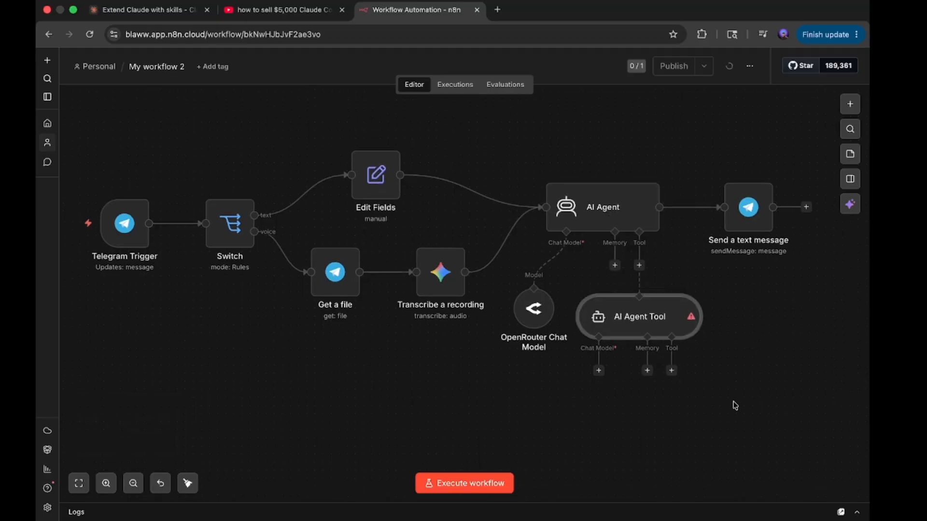
key(1)
scroll(669, 353, up, 5)
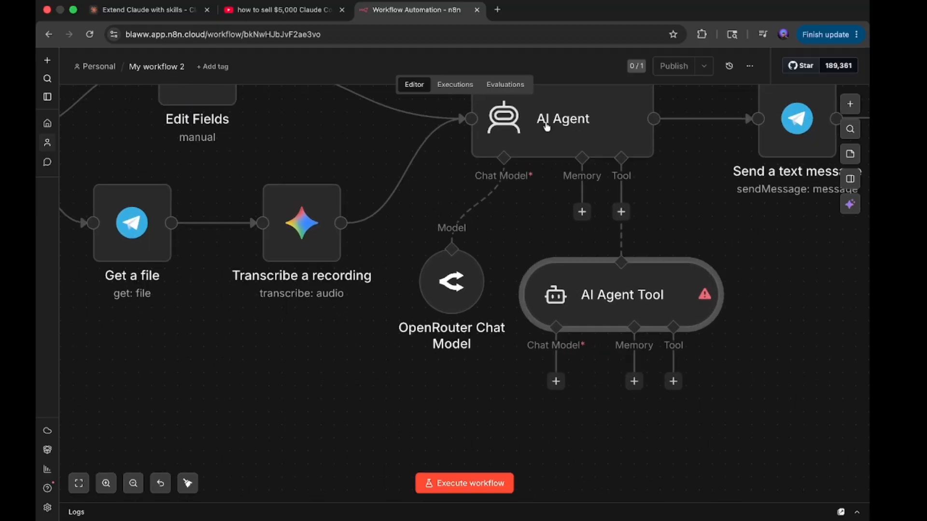
scroll(637, 364, down, 1)
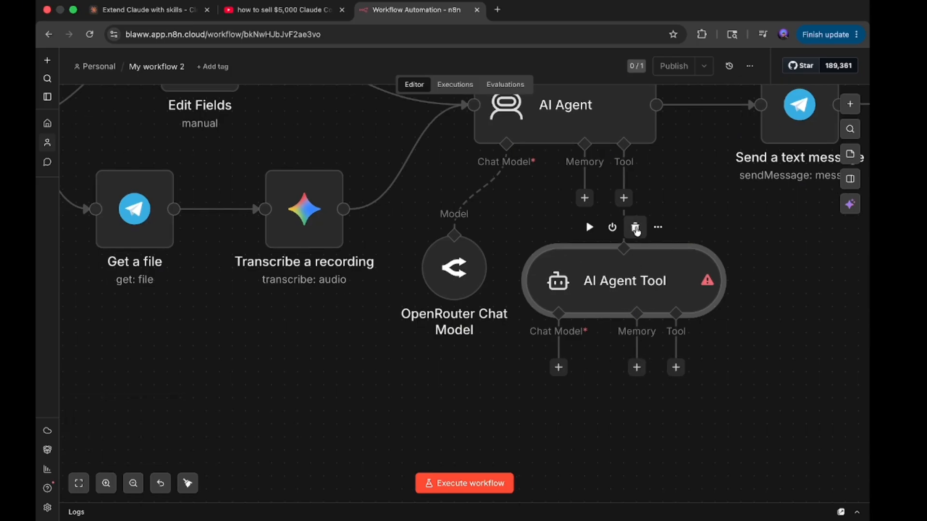
click(635, 227)
Step: Search the AI Agent's available tools for "subagent" and clear the search
click(623, 198)
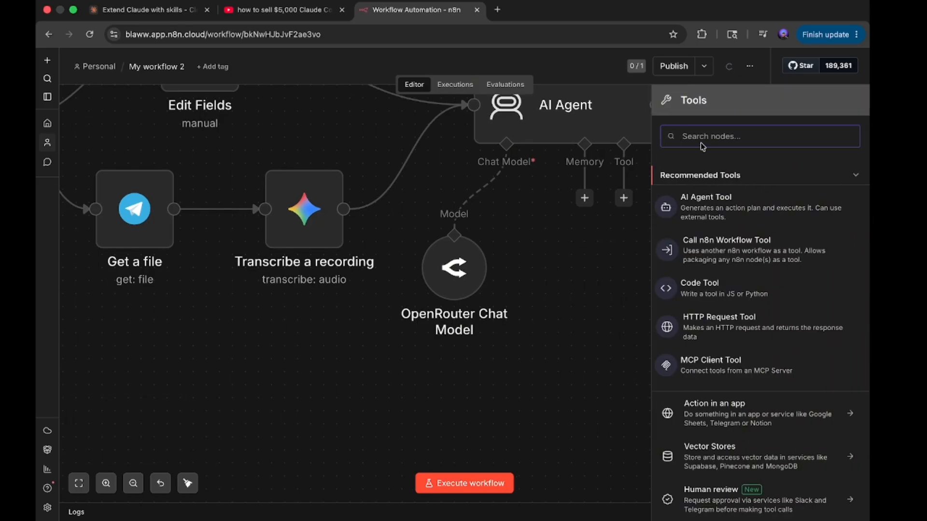
text(sub)
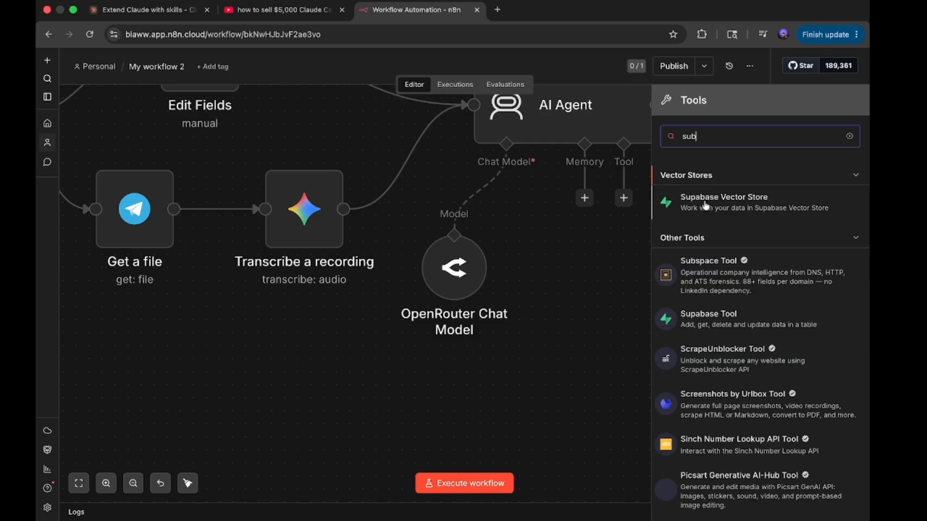
text(agent)
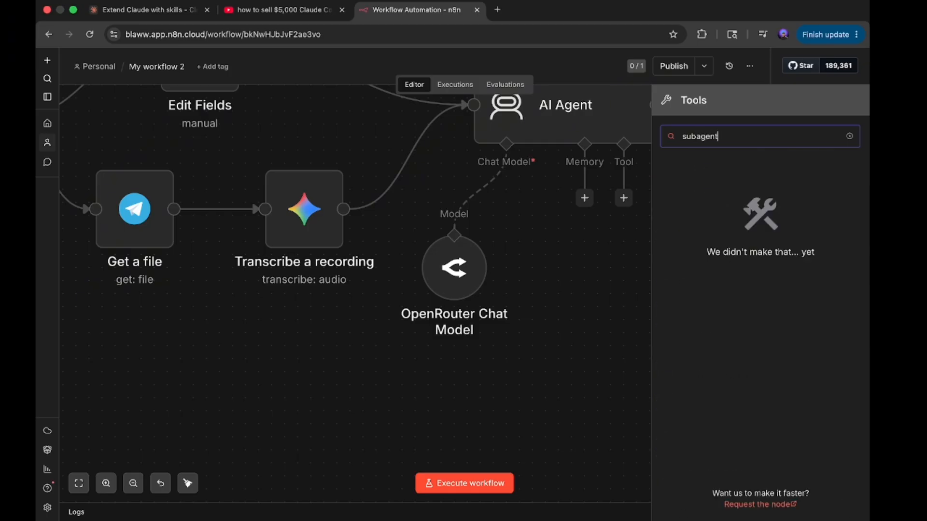
key(BackSpace)
key(BackSpace)
key(BackSpace)
key(BackSpace)
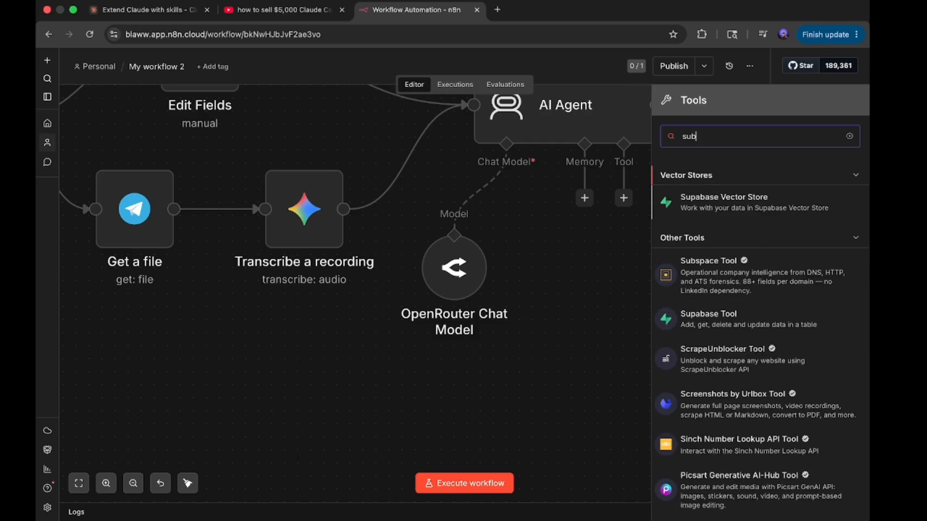
key(BackSpace)
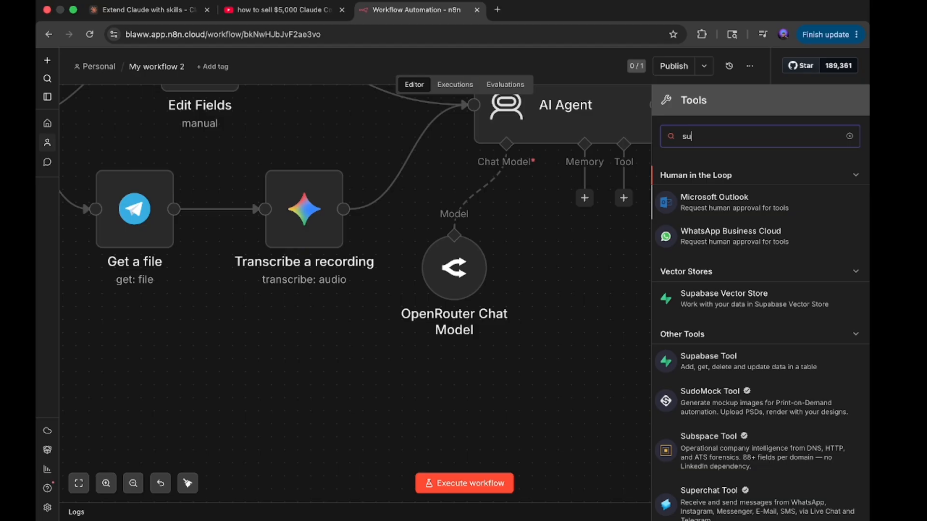
key(BackSpace)
key(BackSpace)
Step: Browse the recommended tools for the AI Agent, search for Google tools, and clear the search
scroll(745, 357, down, 1)
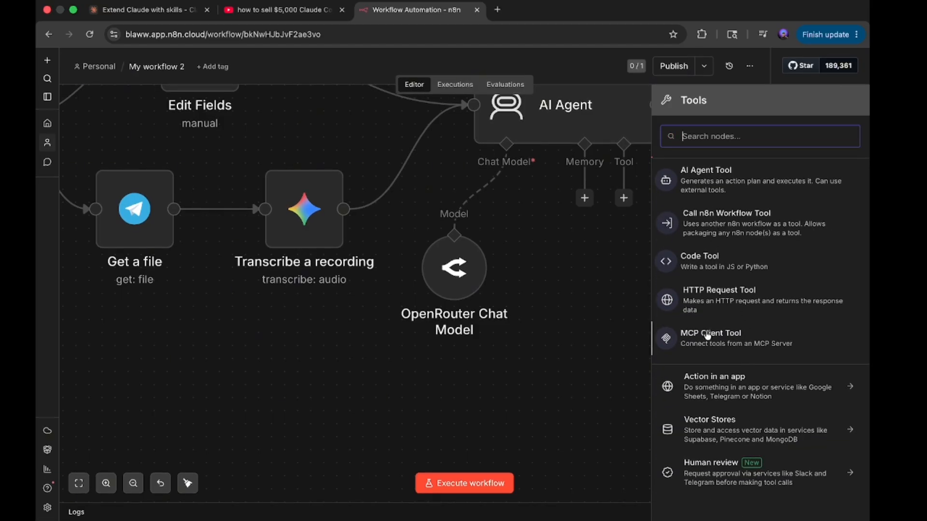
scroll(713, 334, up, 1)
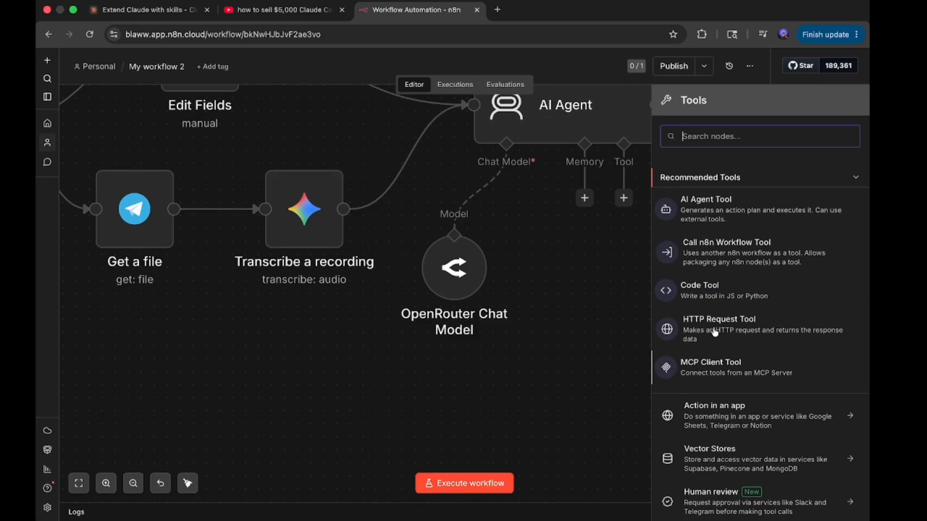
scroll(732, 291, down, 1)
scroll(733, 290, up, 1)
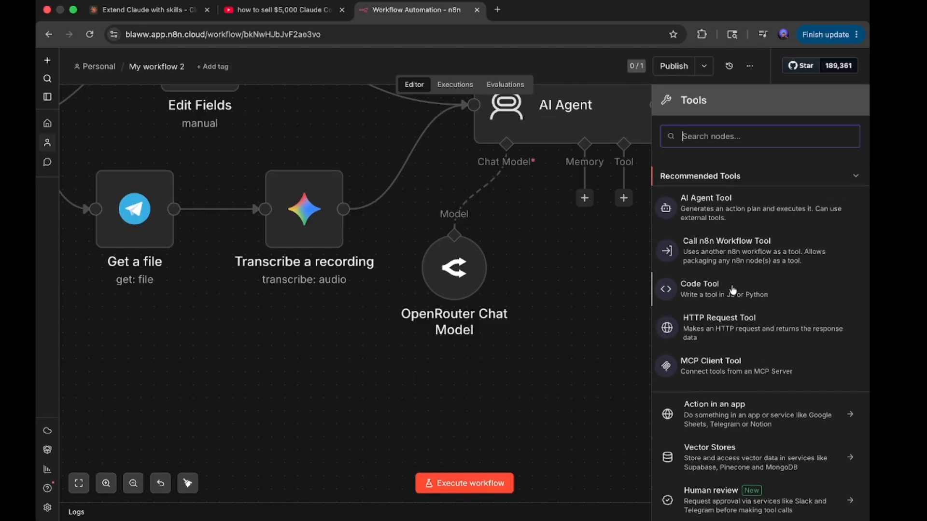
scroll(733, 289, down, 1)
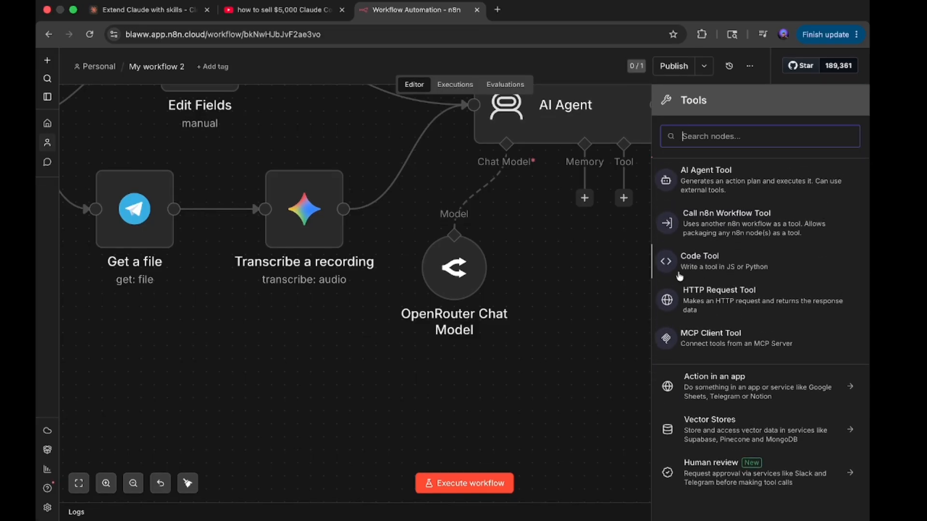
scroll(683, 237, up, 1)
text(g)
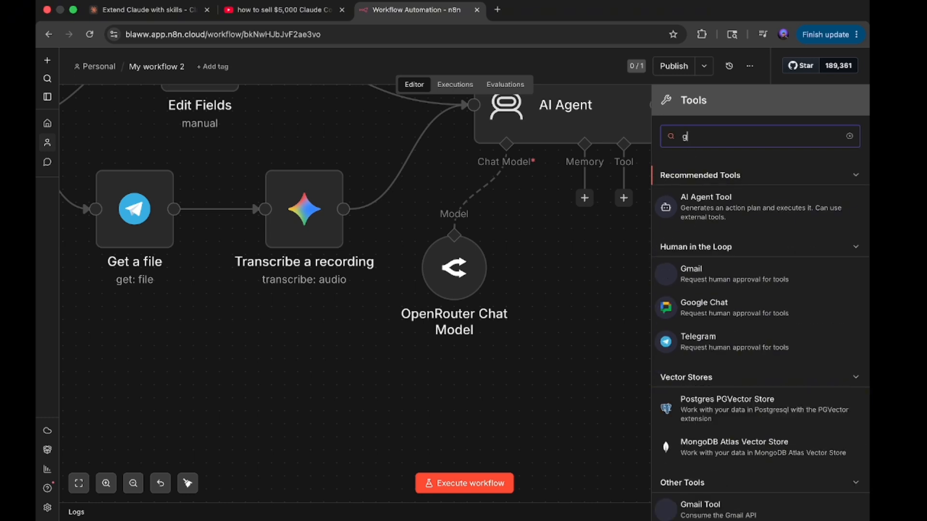
text(oogle)
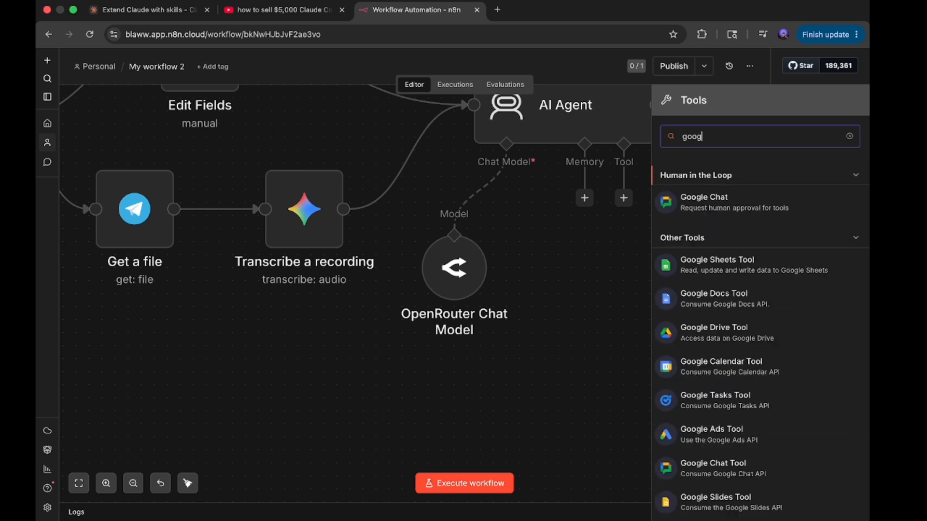
key(BackSpace)
key(BackSpace)
key(BackSpace)
key(BackSpace)
key(BackSpace)
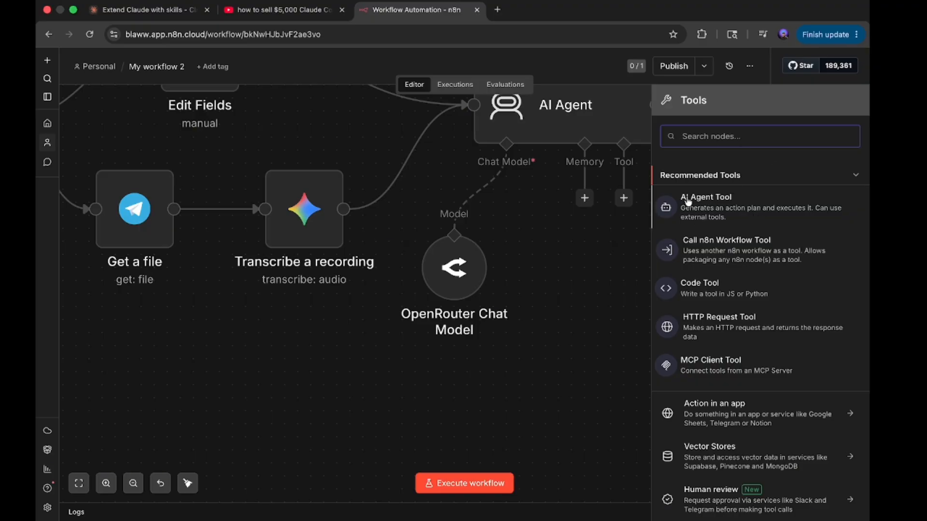
Step: Attach a new AI Agent Tool to the AI Agent's Tool connection and open its parameters
click(718, 203)
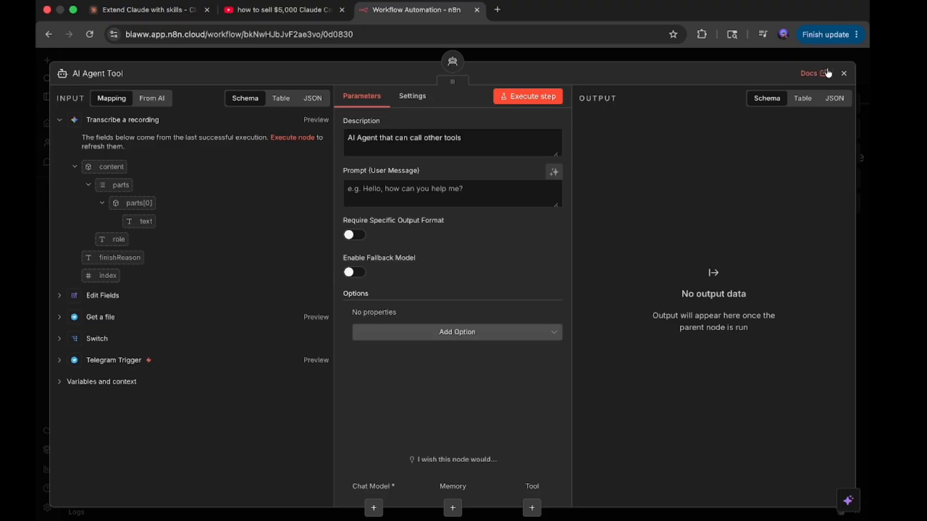
key(Escape)
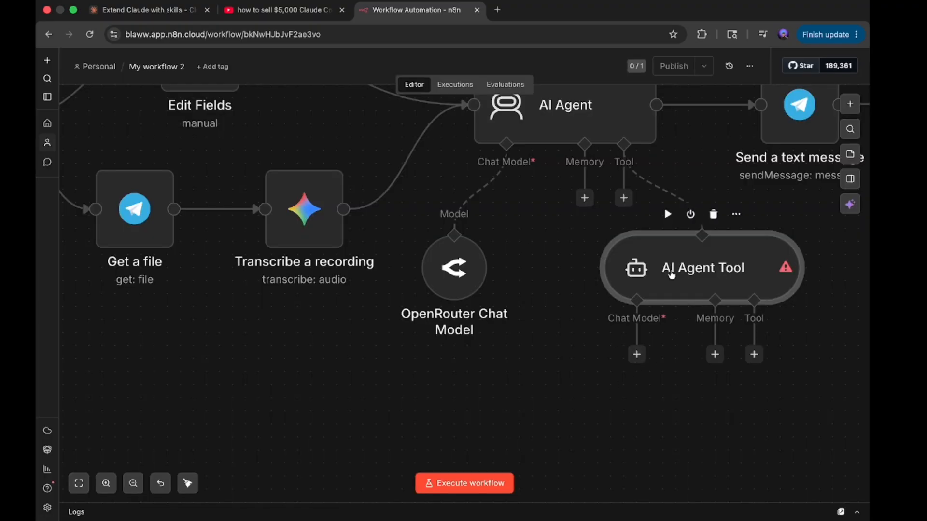
double_click(668, 271)
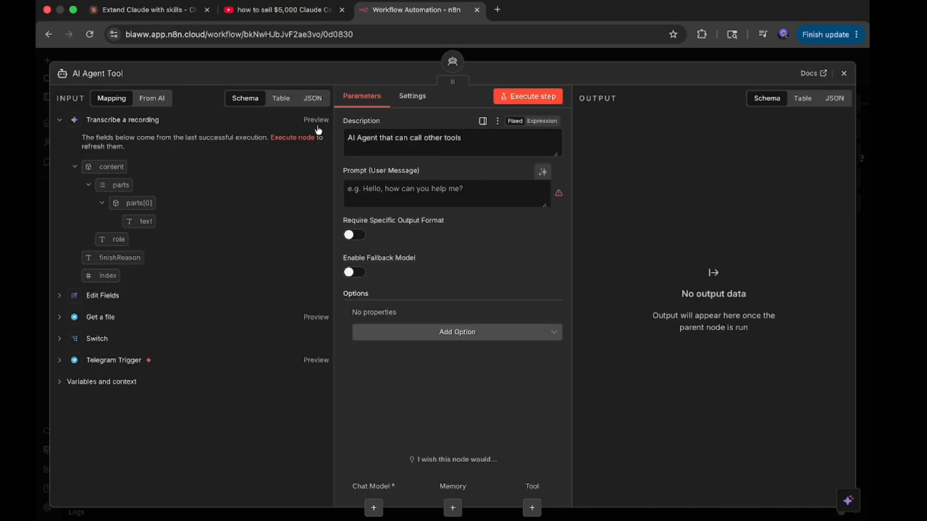
Step: Rename the new AI Agent Tool node as "Sheets Agent"
click(102, 75)
key(BackSpace)
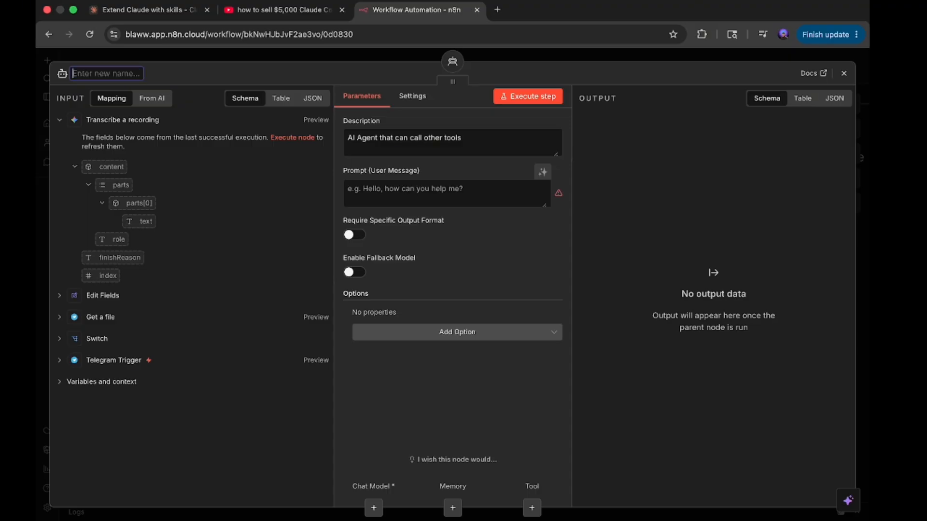
text(Sh)
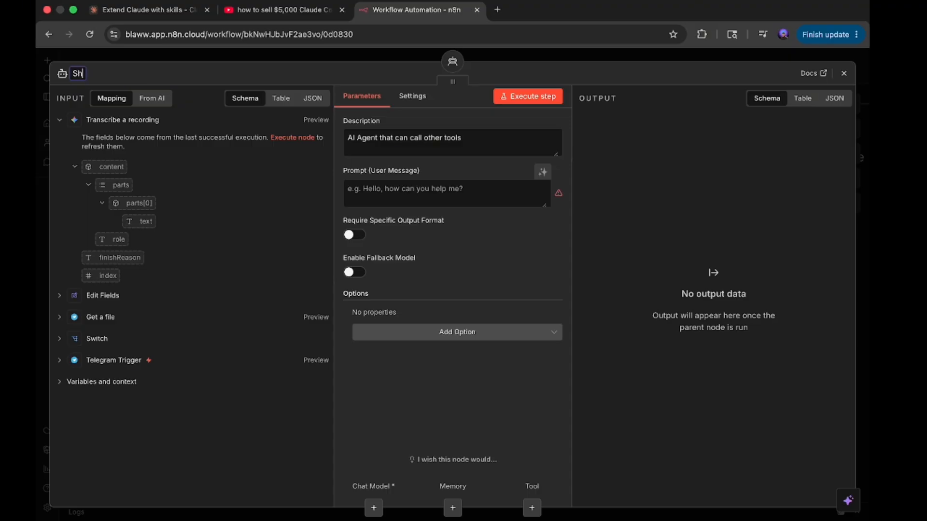
text(eets Agent)
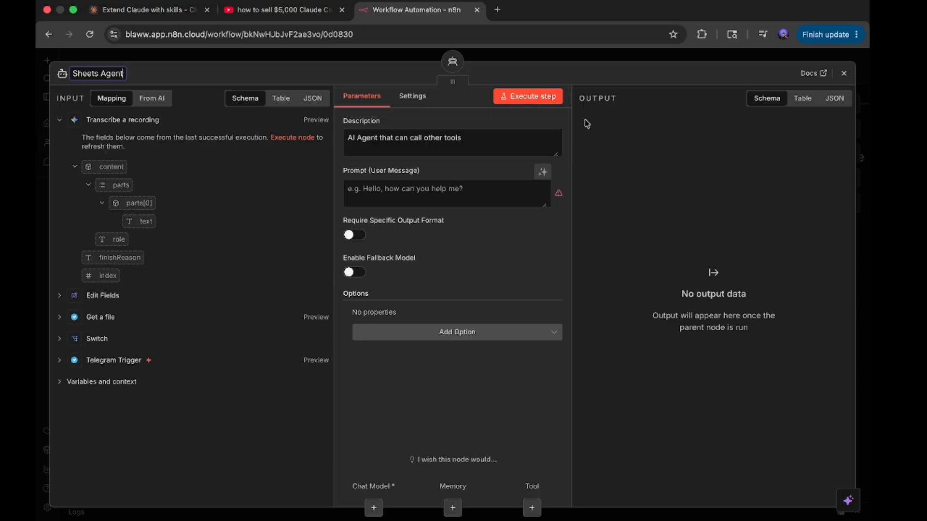
Step: Let the model define the Sheets Agent's user message prompt automatically and close its parameters
click(473, 145)
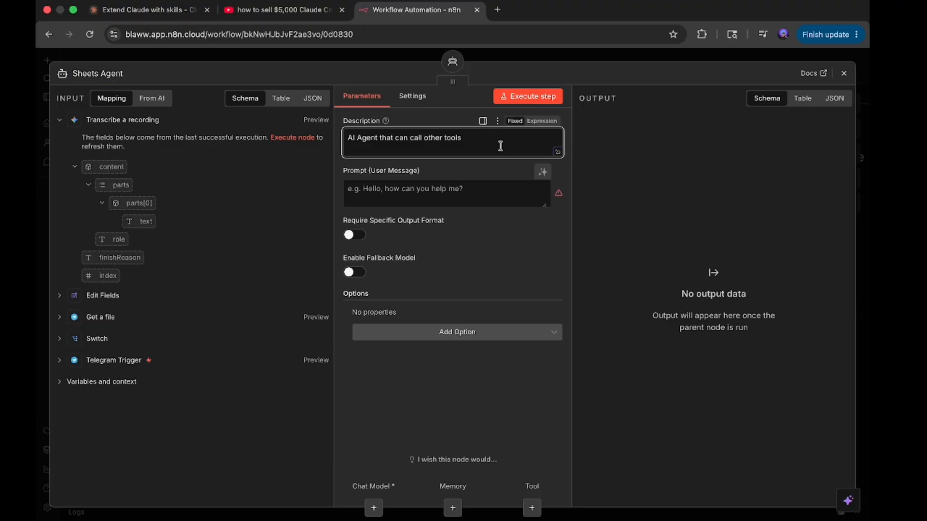
click(464, 192)
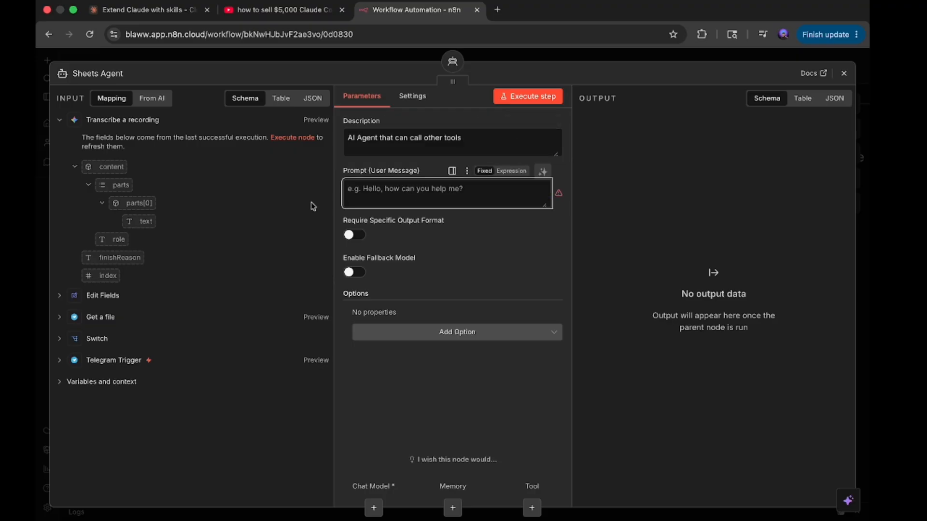
click(542, 172)
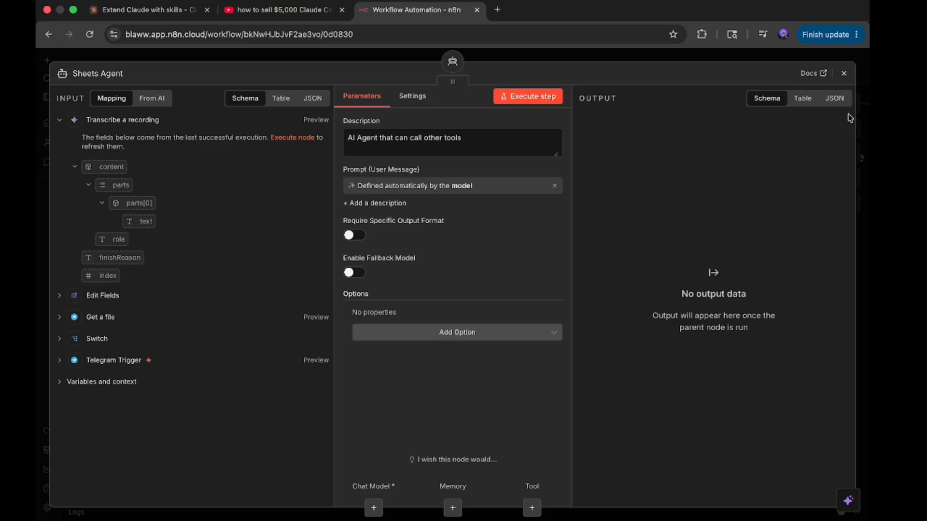
click(843, 74)
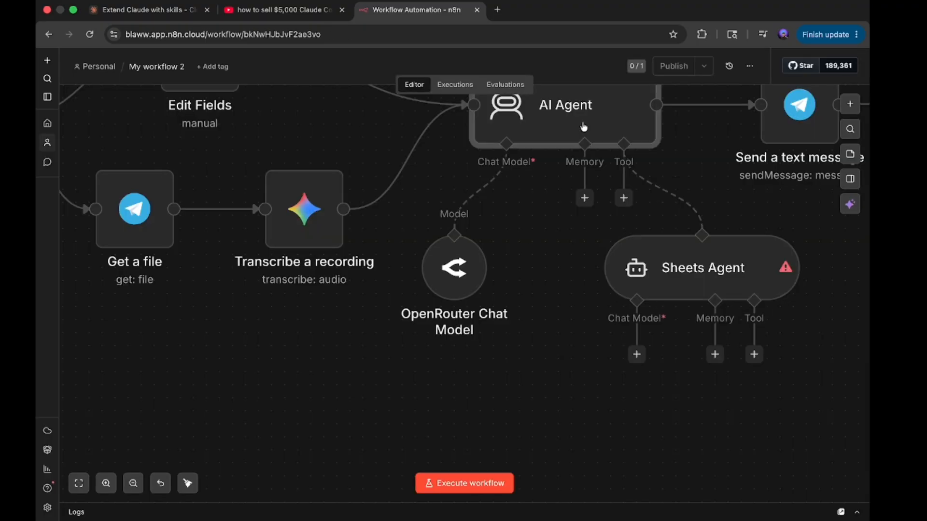
Step: Reopen the Sheets Agent's parameters and add a System Message option set to expression mode
click(610, 267)
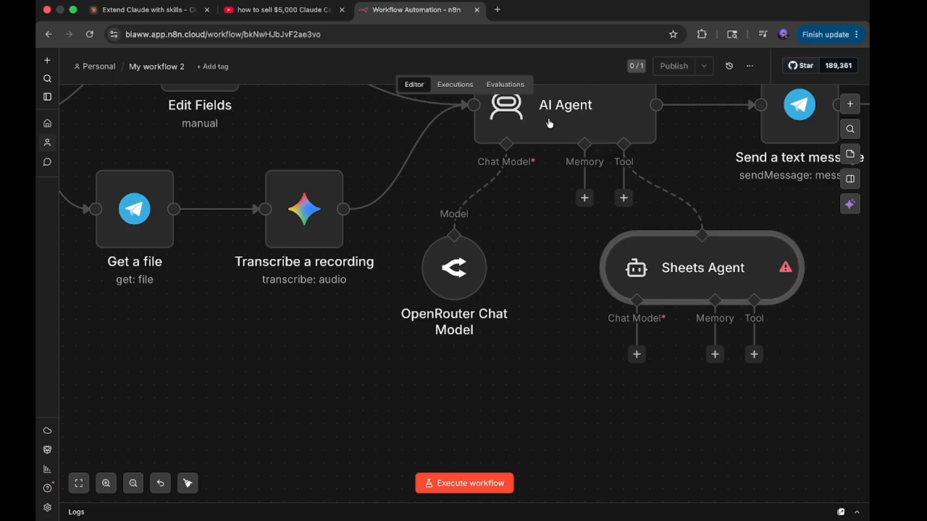
mouse_move(727, 274)
double_click(727, 273)
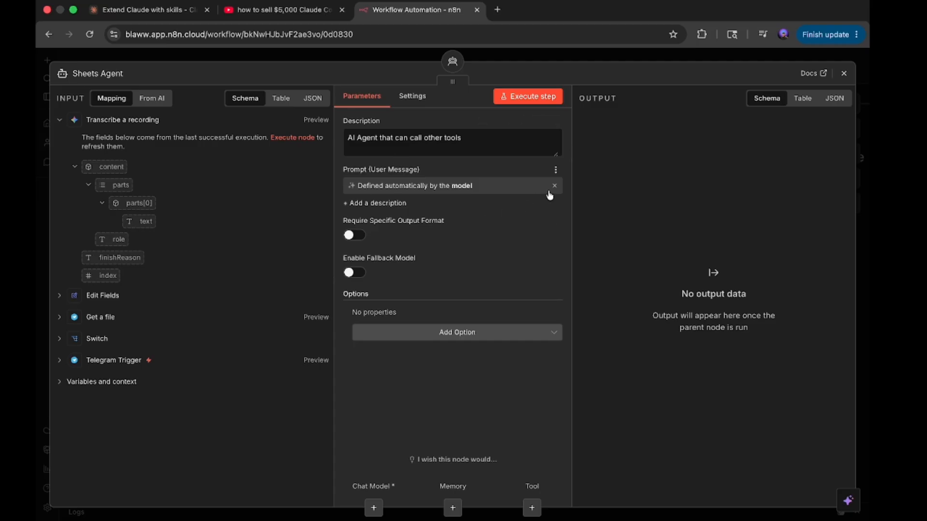
click(450, 337)
click(446, 362)
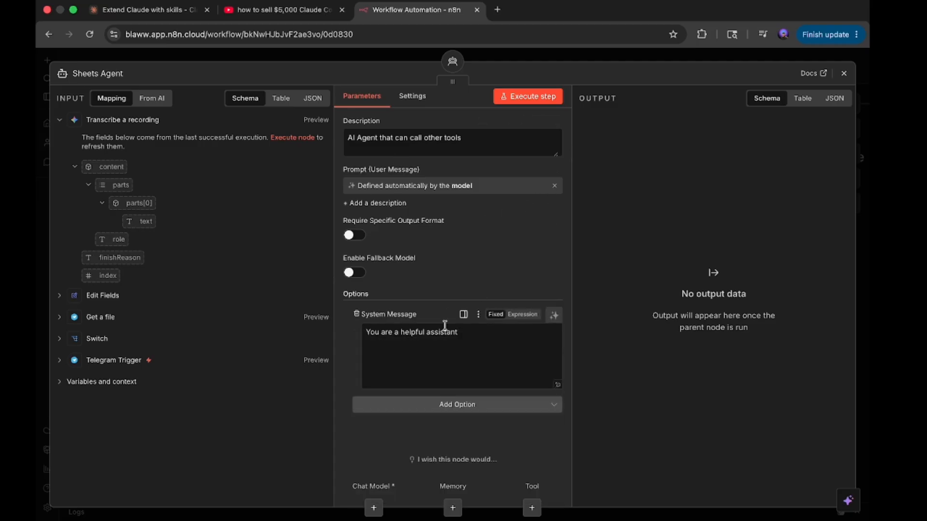
click(519, 320)
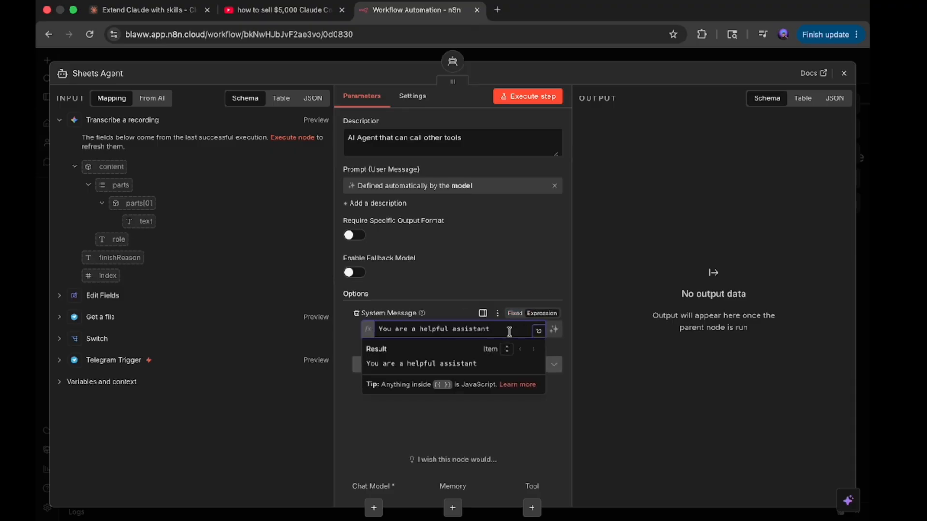
Step: Change the system message to "You are a Sheets Agent." and start a new line below it
drag(511, 332, 351, 335)
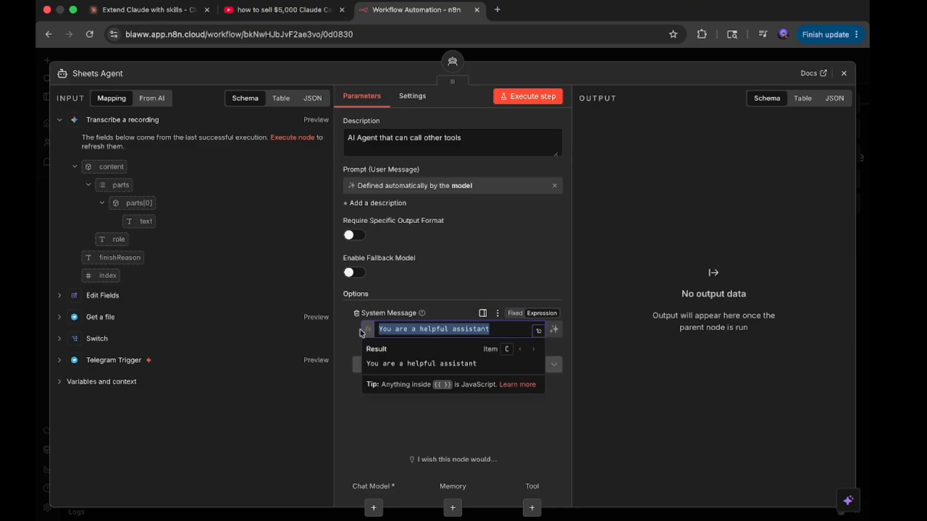
drag(419, 328, 501, 329)
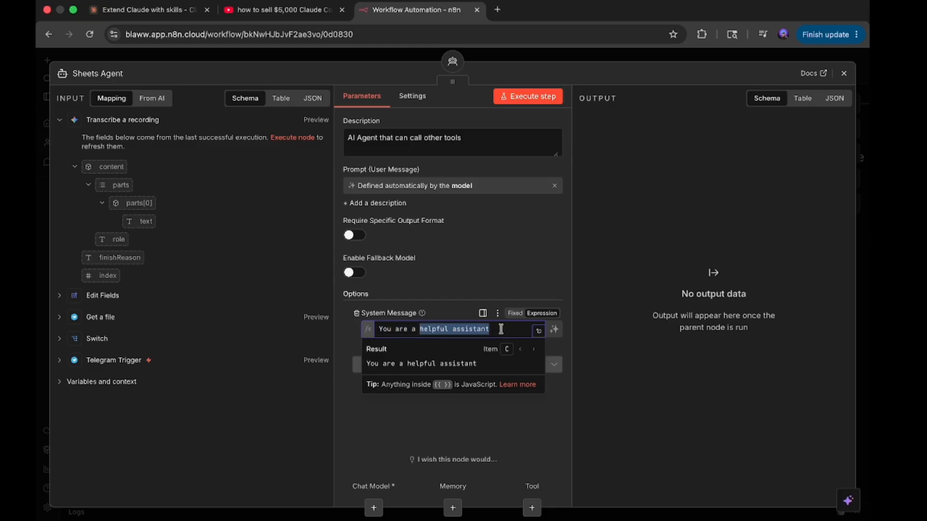
key(BackSpace)
text(Shee)
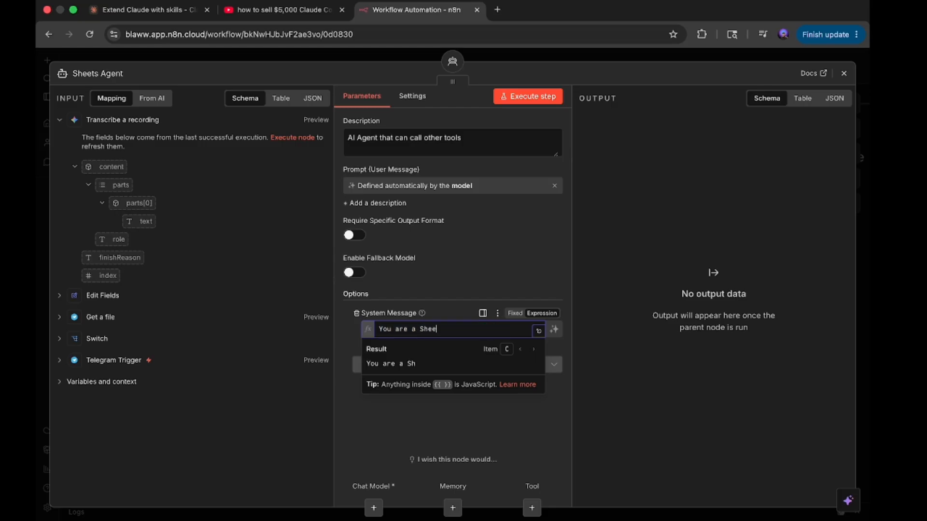
text(ts Agent.)
key(Return)
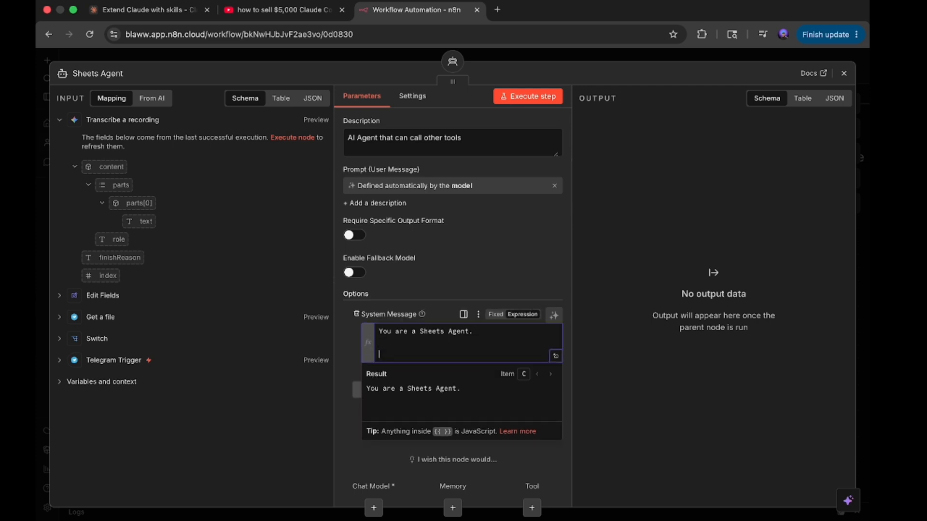
Step: In the enlarged expression editor, add a "##Tools" heading with the bullet "- You have sheets data" below the opening sentence
click(556, 357)
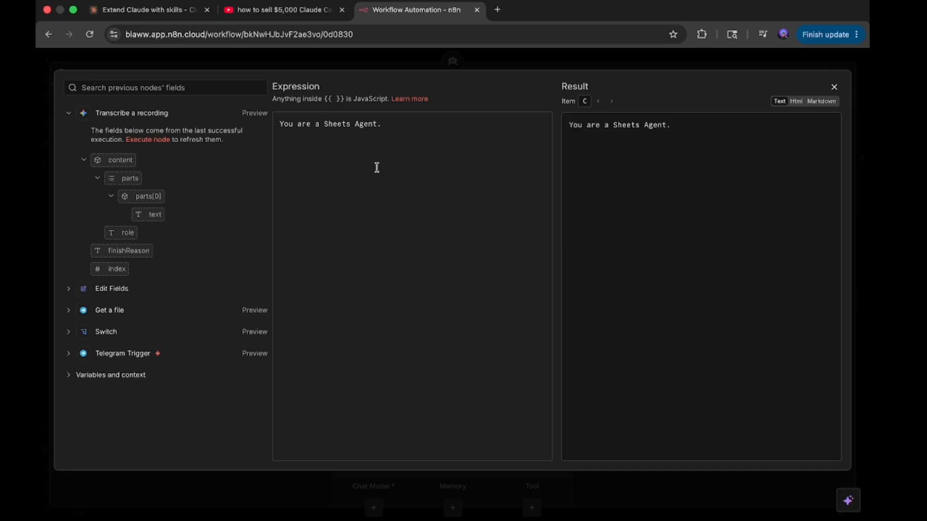
key(Return)
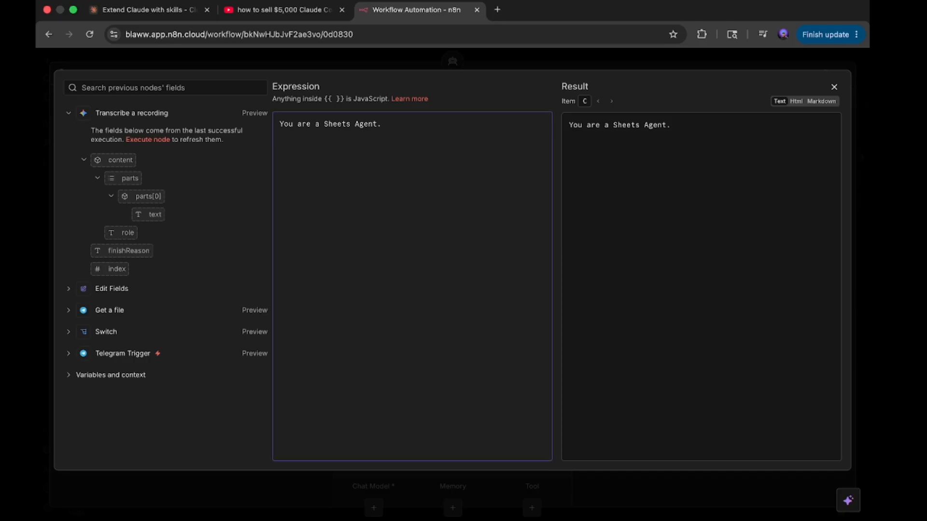
text(Tools)
key(BackSpace)
key(BackSpace)
key(BackSpace)
key(BackSpace)
key(BackSpace)
text(##Tools  0)
key(BackSpace)
key(BackSpace)
text(- You have sheets)
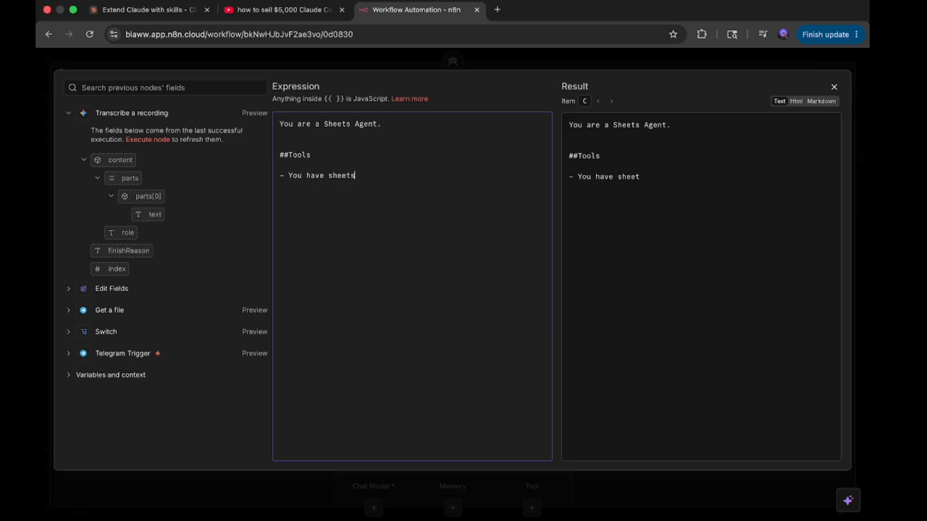
text( data)
Step: Insert the subheading "**Get Tools**" above the bullet in the Tools section
click(280, 169)
key(Return)
key(Return)
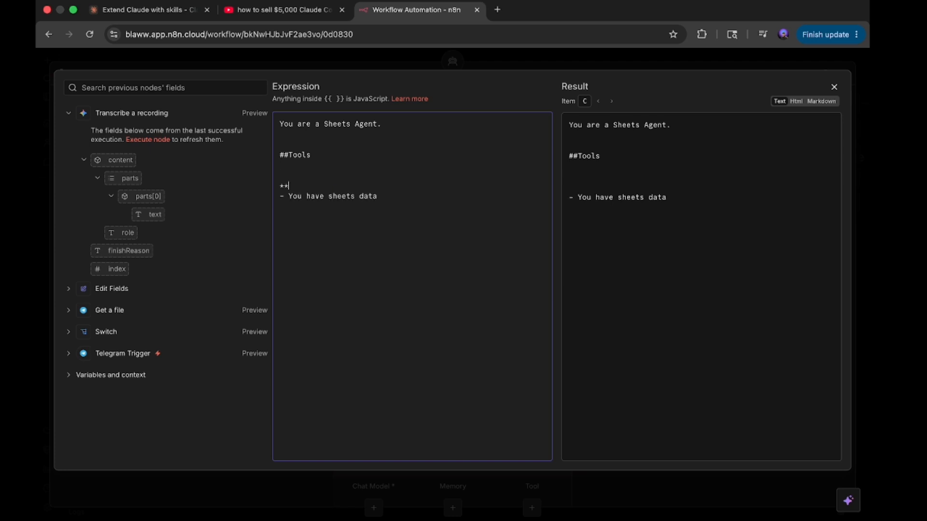
text(**Get T)
key(BackSpace)
text(Tools**)
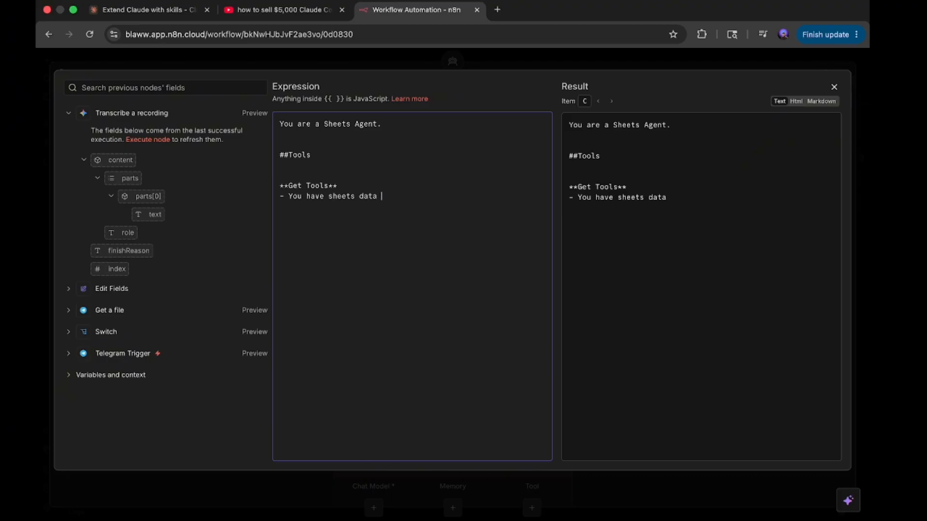
Step: Extend the Get Tools bullet with "if user want to get him data you can use this "Get" tools"
text(if user want to get)
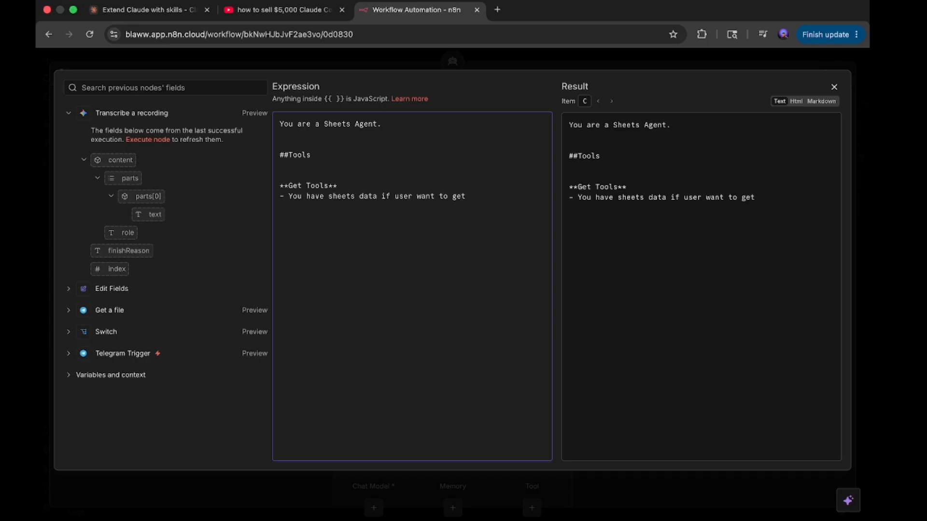
text( him data you can)
text(us)
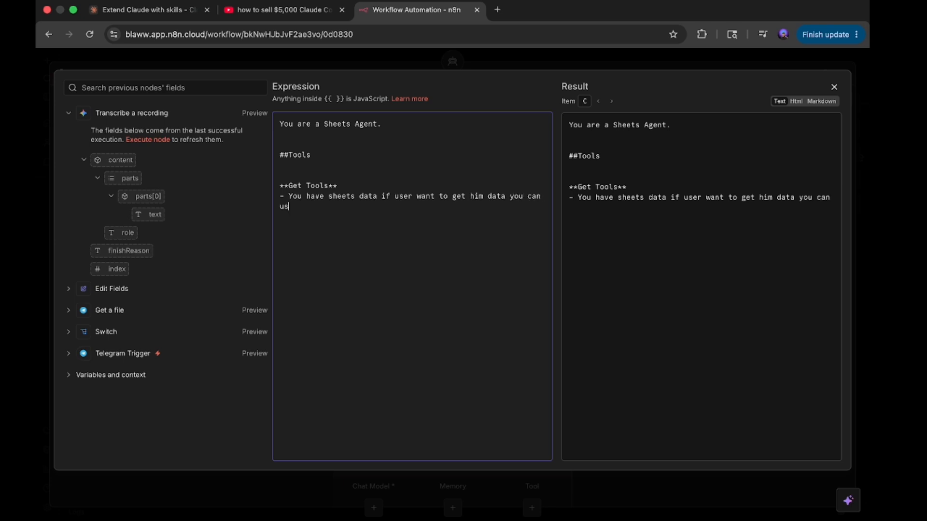
text(e this)
text("Get" tools)
Step: Duplicate the Get Tools bullet's sentence into a new bullet below it
drag(288, 195, 375, 208)
key(ctrl+c)
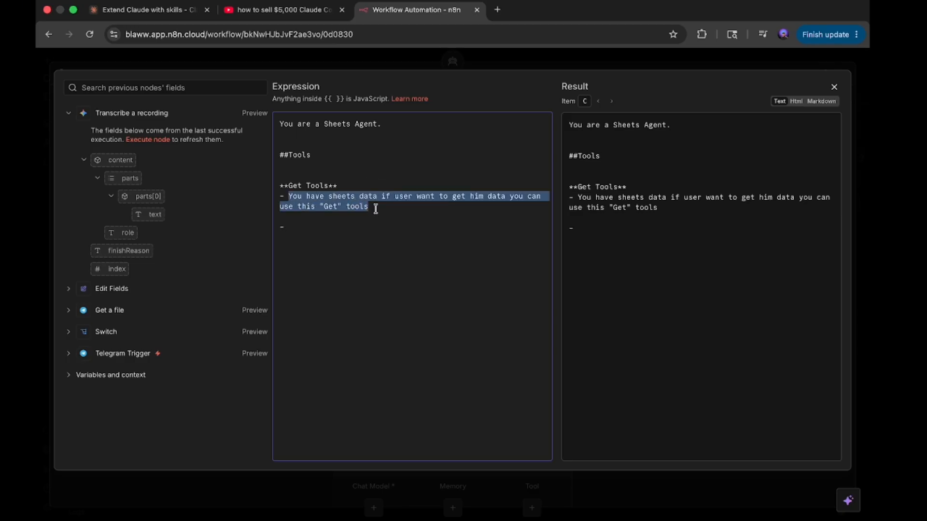
click(345, 227)
key(ctrl+v)
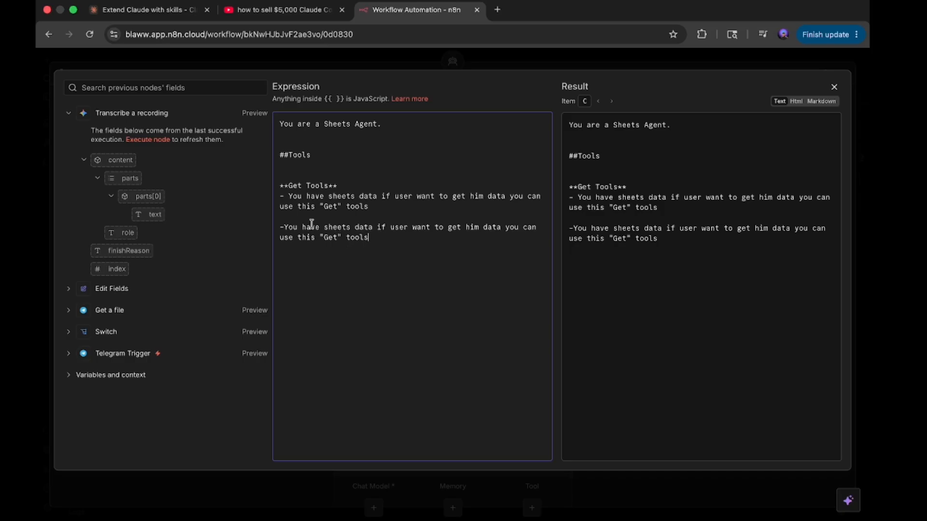
Step: Insert the subheading "**Update Tools**" above the duplicated bullet
click(290, 216)
key(Return)
key(Return)
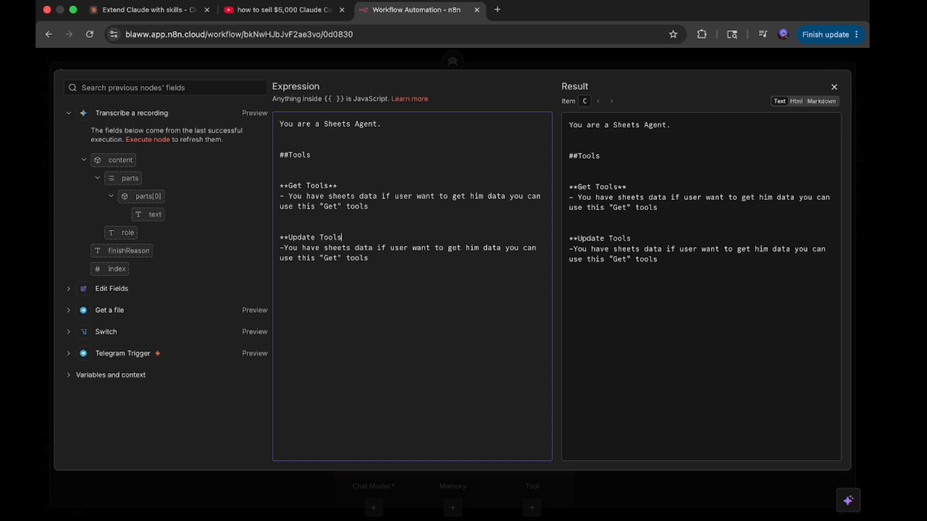
text(**)
Step: Reword the duplicated bullet to "want to update him data" and "use this "Update" tools", and close the Sheets Agent's parameters
drag(338, 257, 325, 258)
text(Update)
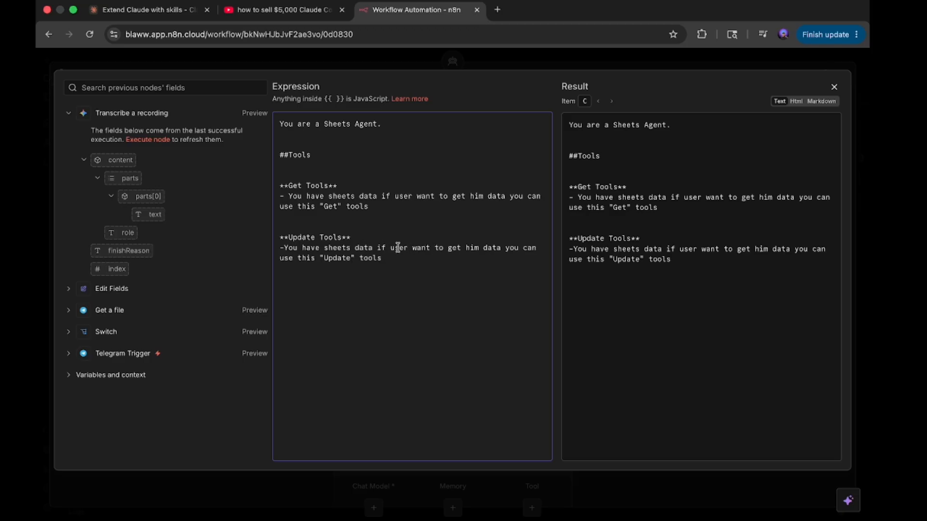
double_click(453, 248)
key(BackSpace)
text(update)
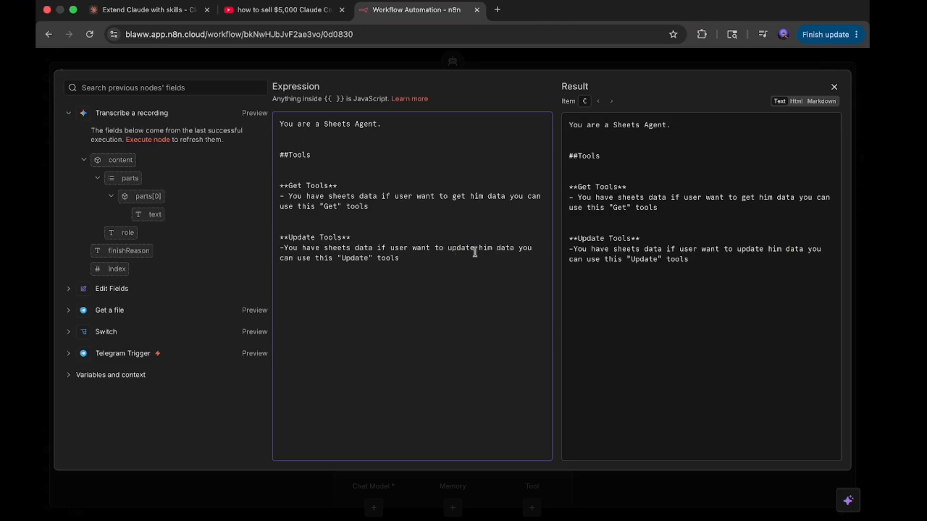
click(834, 87)
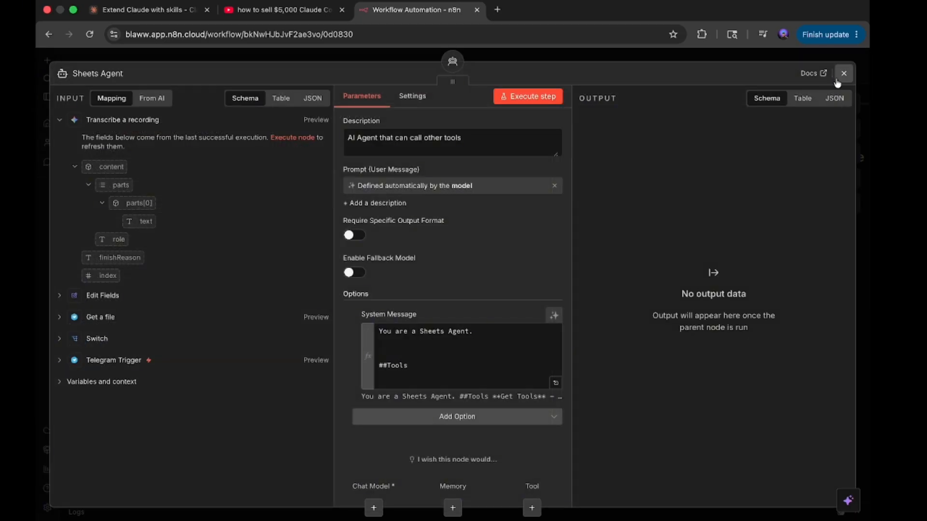
scroll(490, 358, down, 5)
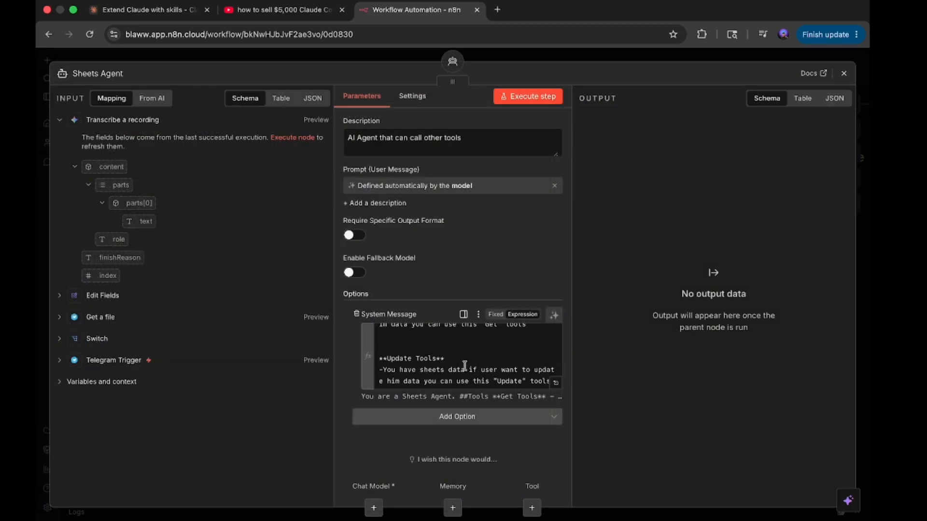
scroll(465, 366, up, 3)
scroll(465, 366, down, 3)
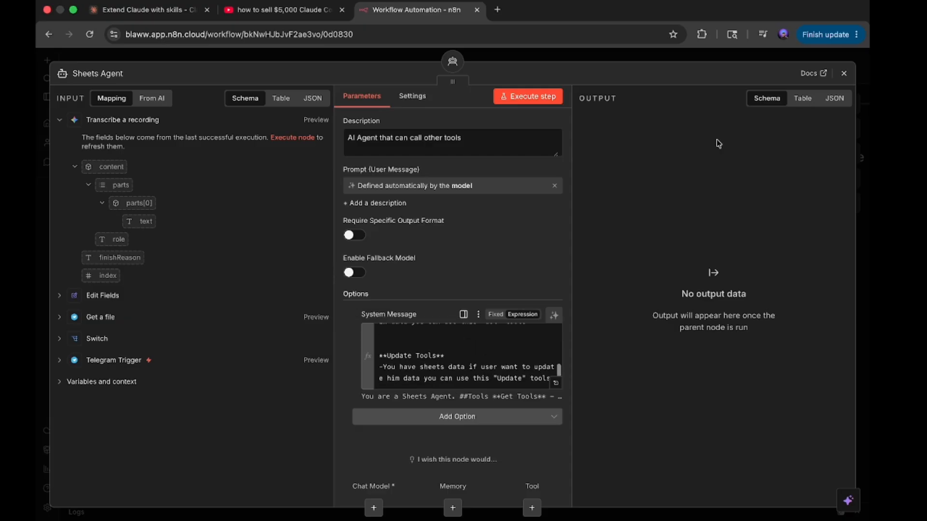
click(843, 73)
Step: Connect the Sheets Agent's Chat Model input to the existing OpenRouter Chat Model node
scroll(608, 321, right, 4)
scroll(608, 321, down, 1)
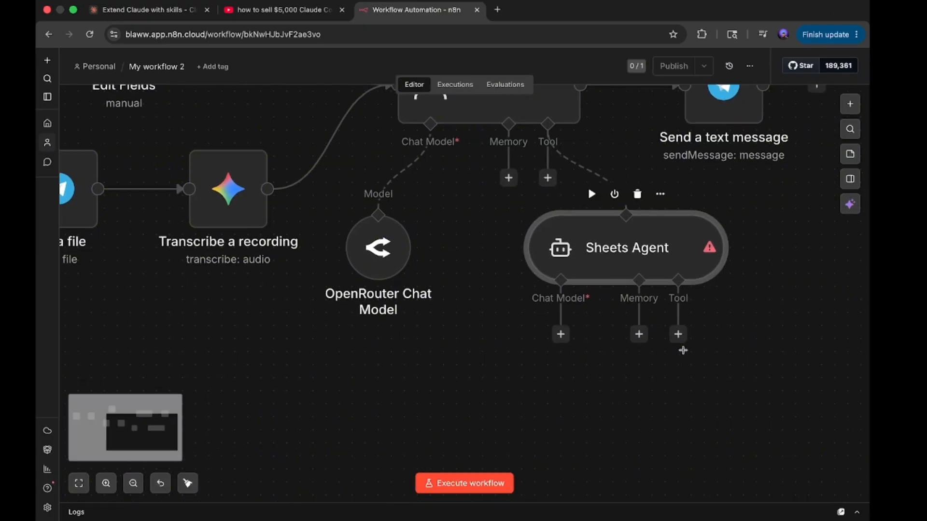
drag(545, 332, 364, 227)
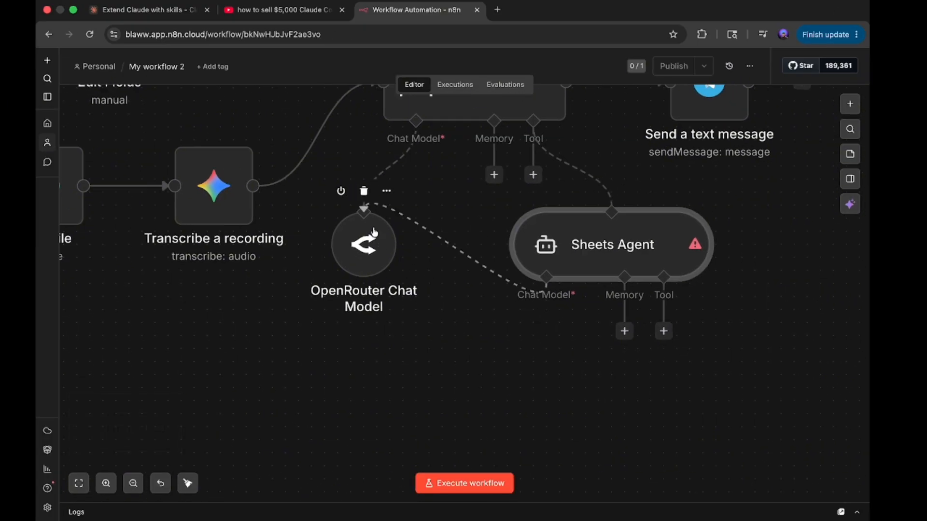
Step: Add a Google Sheets Tool to the Sheets Agent's Tool input
scroll(503, 405, right, 4)
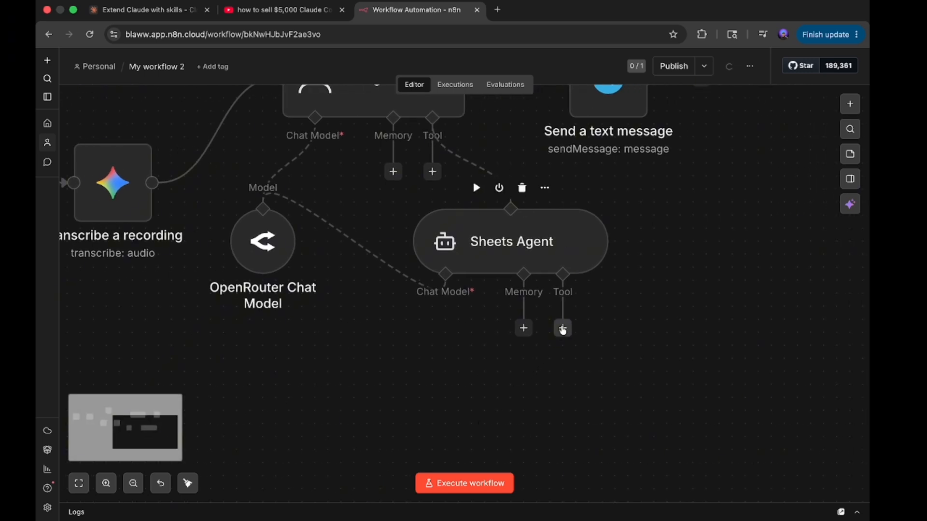
click(562, 328)
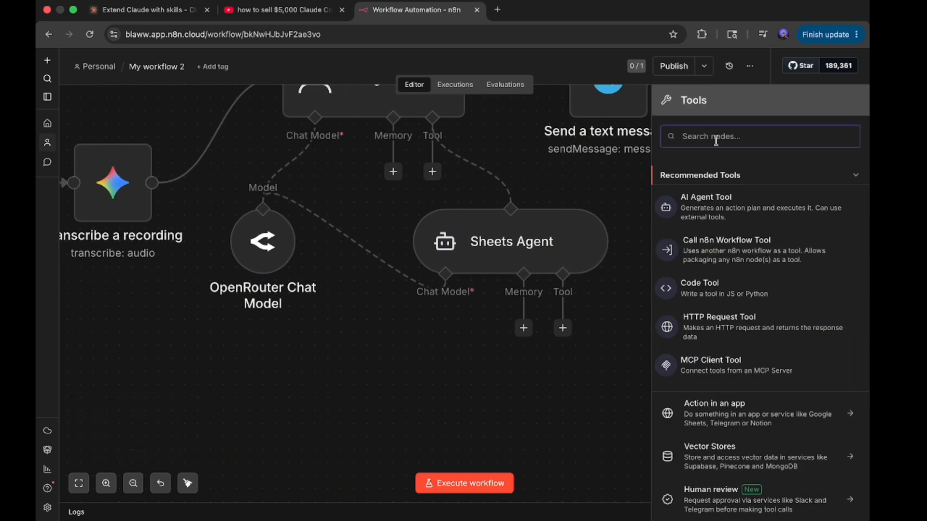
text(google)
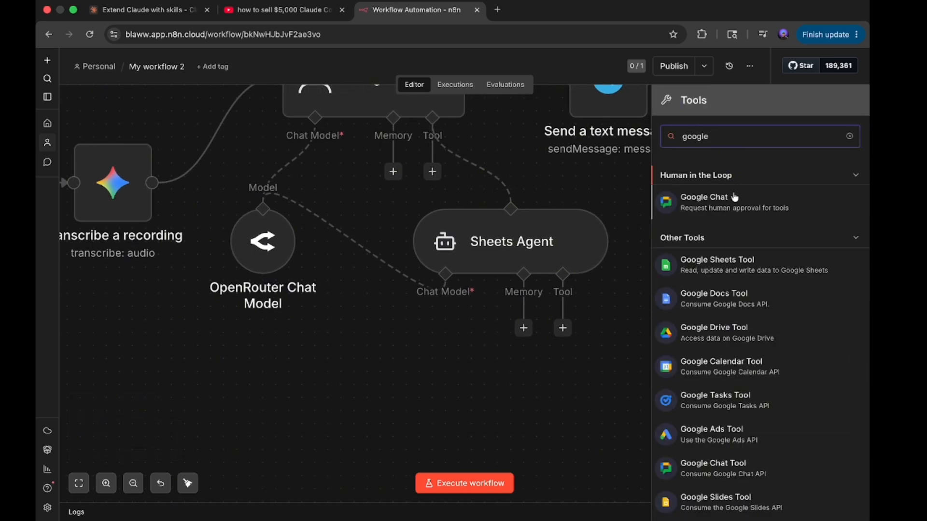
click(757, 266)
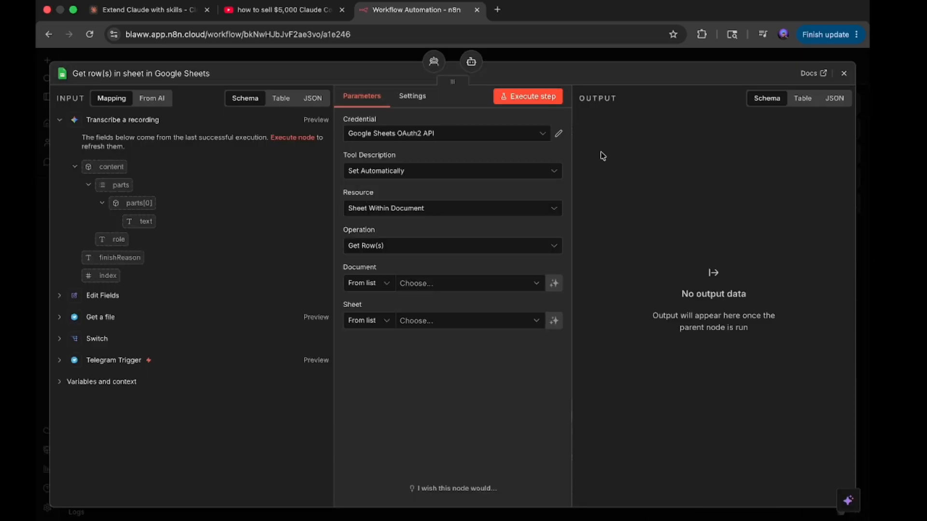
Step: Examine the available operations for the new Google Sheets tool, keeping Get Row(s) selected
click(421, 248)
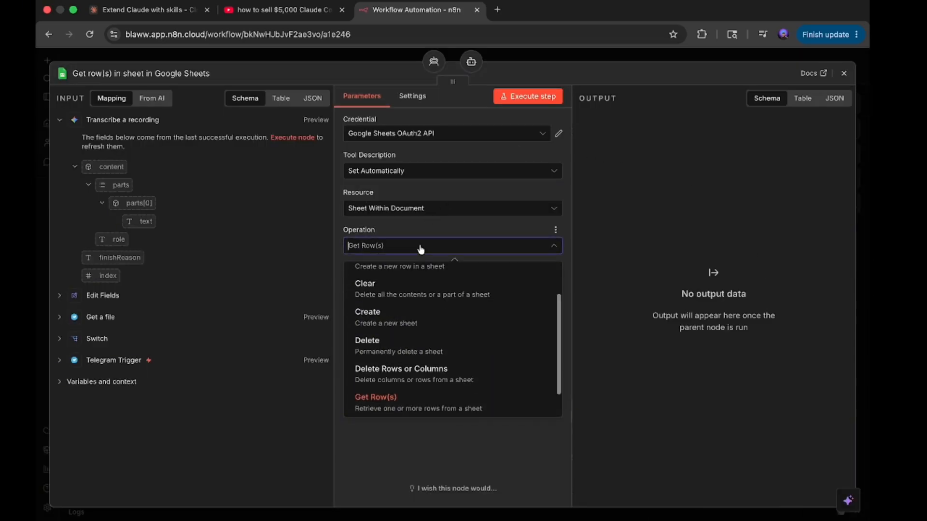
click(375, 251)
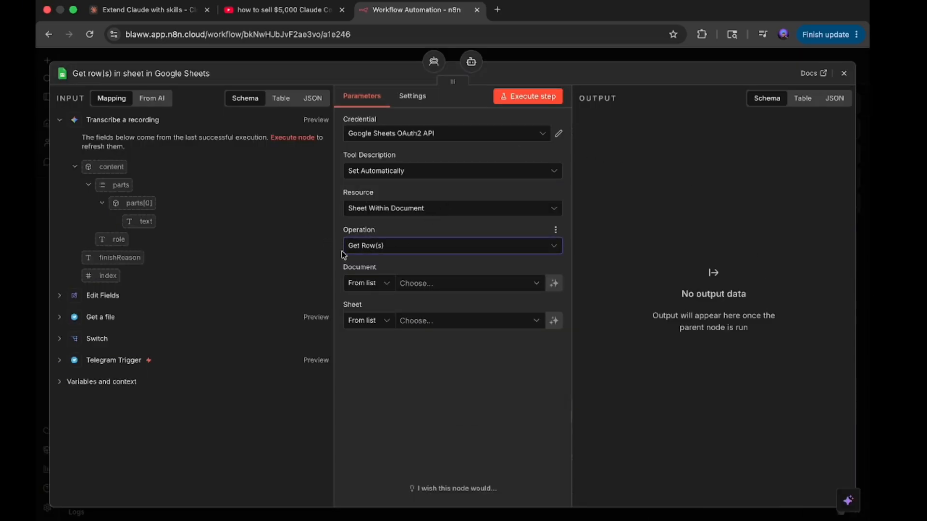
click(369, 250)
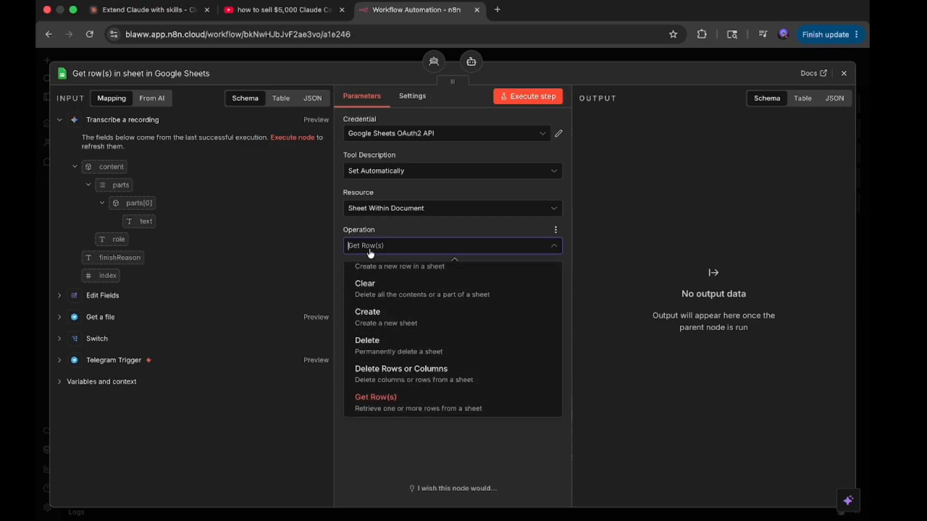
click(345, 234)
click(379, 247)
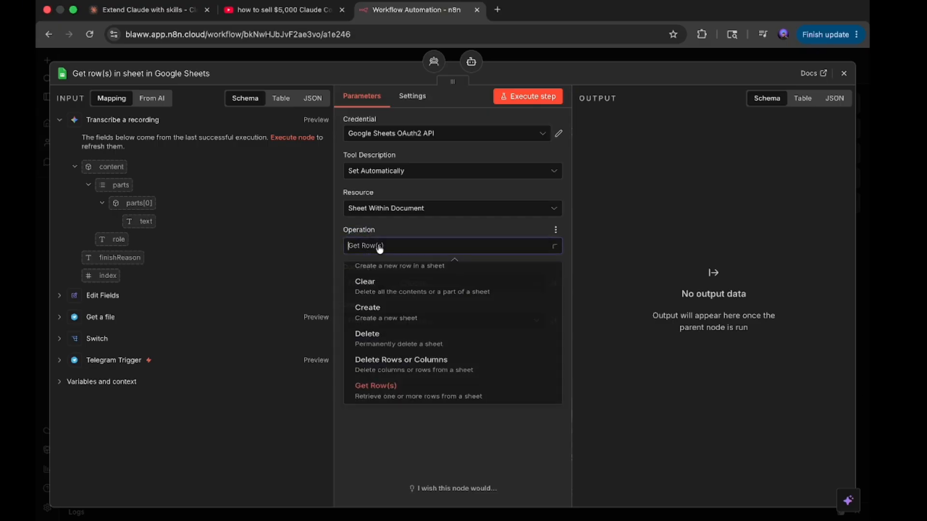
scroll(393, 314, up, 2)
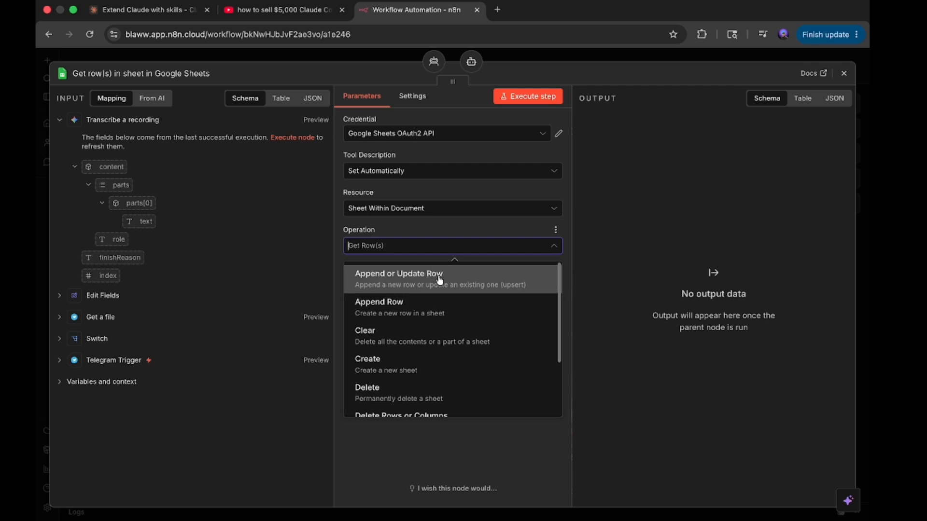
scroll(385, 354, down, 2)
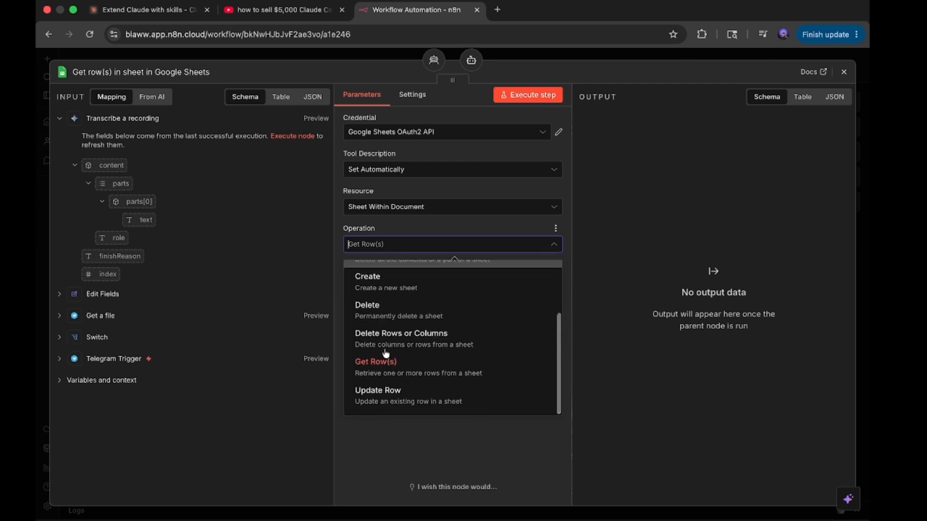
click(242, 274)
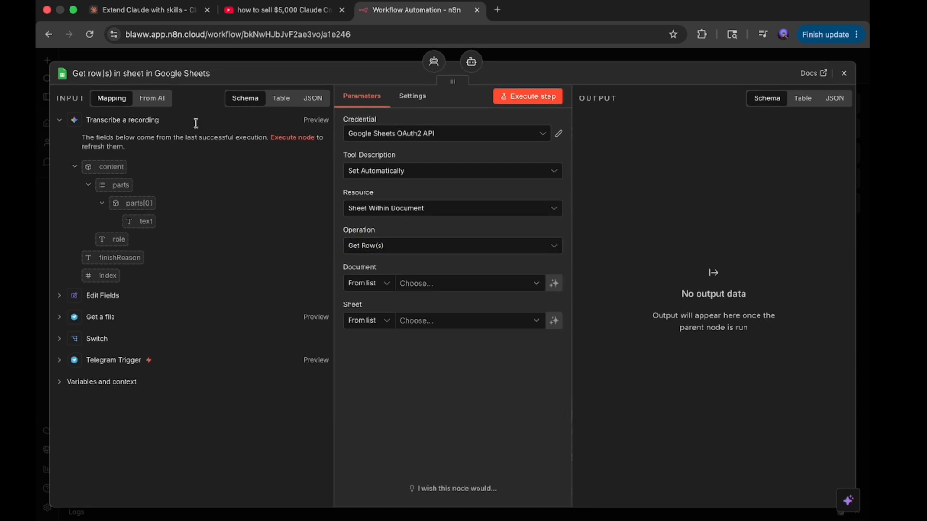
Step: Rename the Google Sheets tool node to "Get" and close its parameters
click(177, 73)
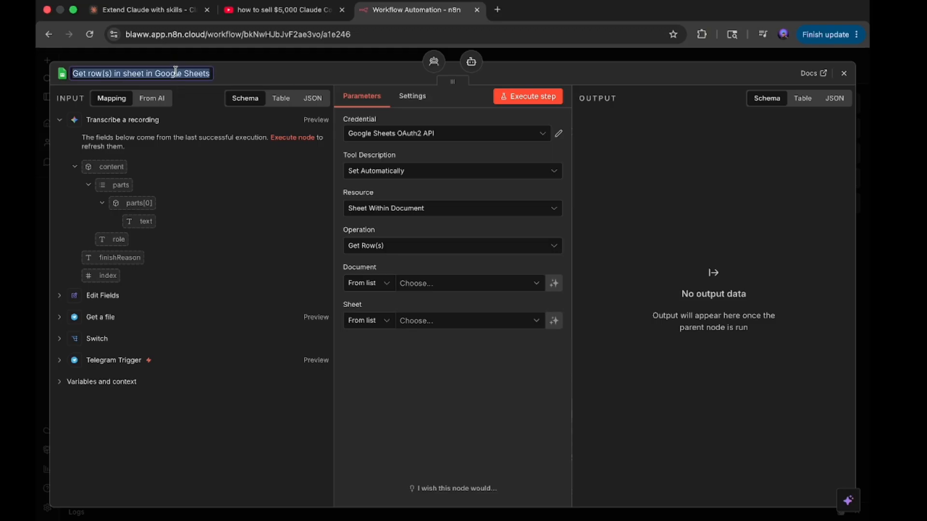
key(BackSpace)
text(Get)
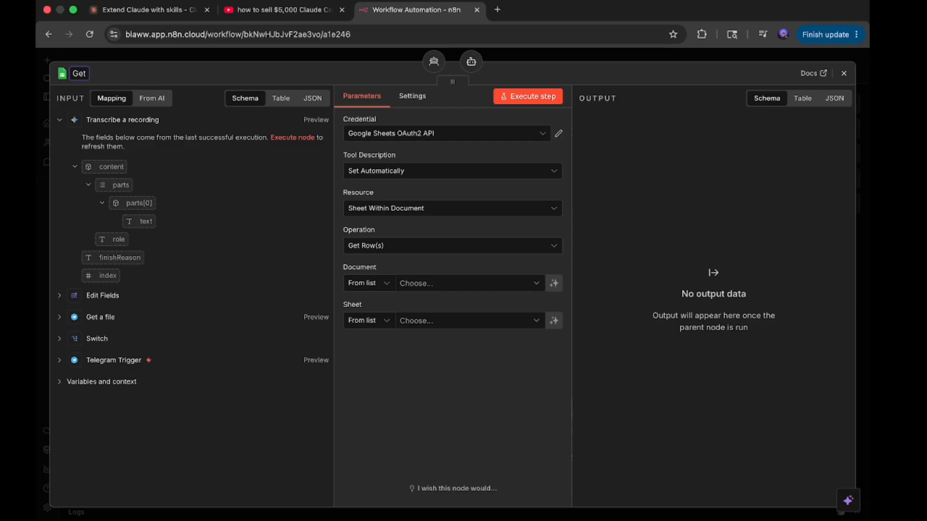
key(Return)
click(843, 73)
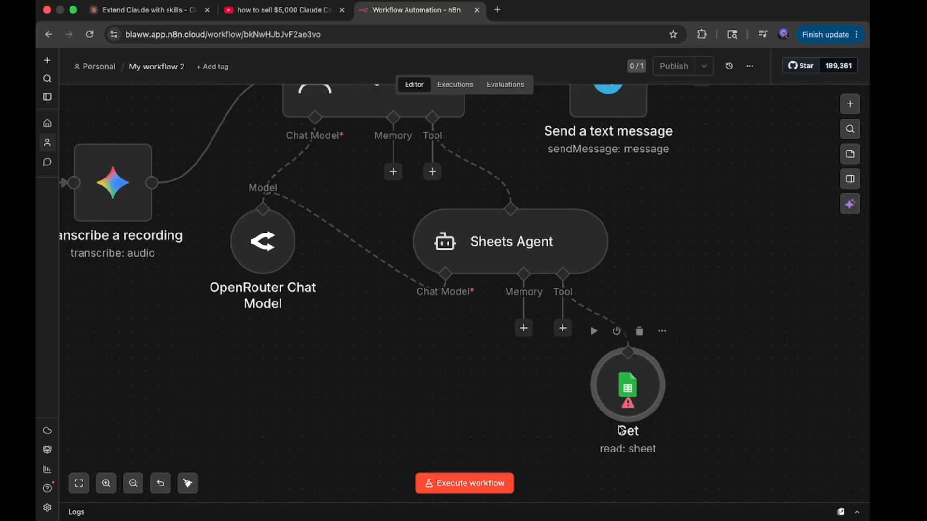
Step: Review the Get Tools section of the Sheets Agent's system message to compare its wording with the new tool's name
double_click(531, 245)
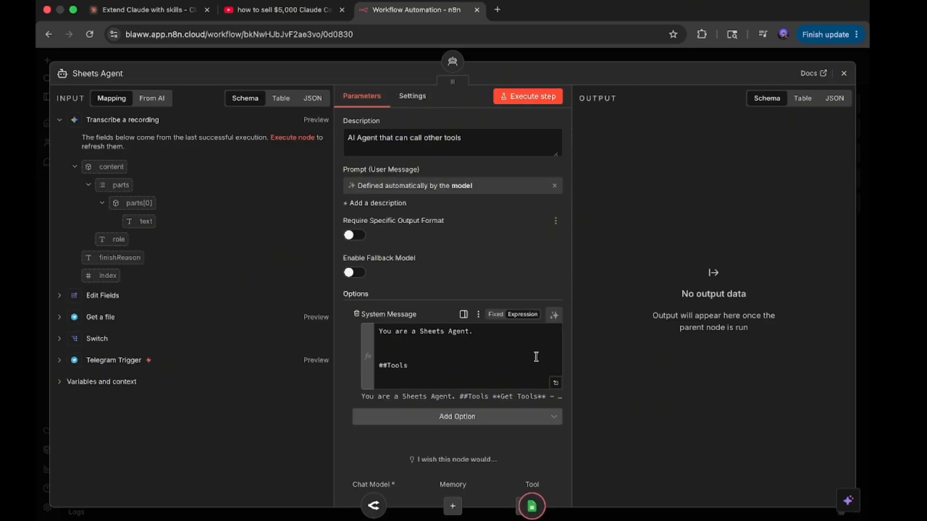
click(556, 391)
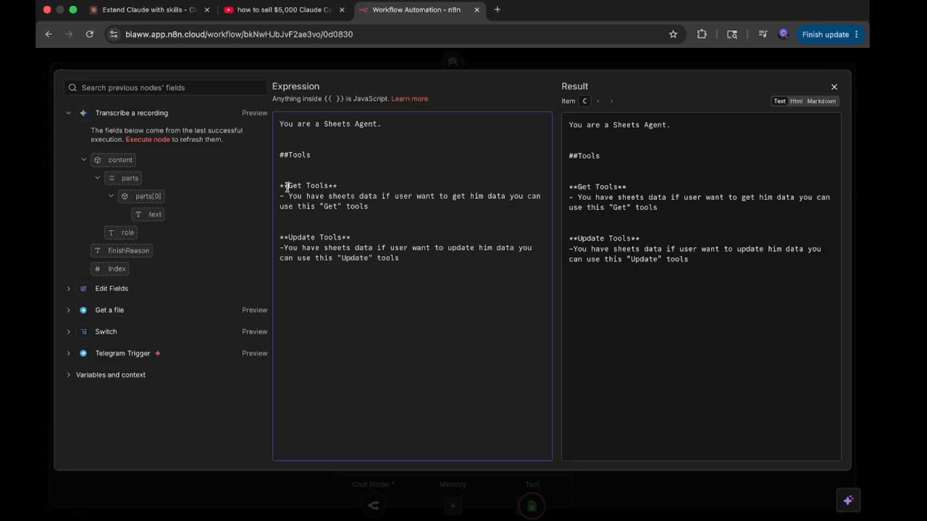
drag(288, 186, 329, 186)
click(321, 200)
click(834, 86)
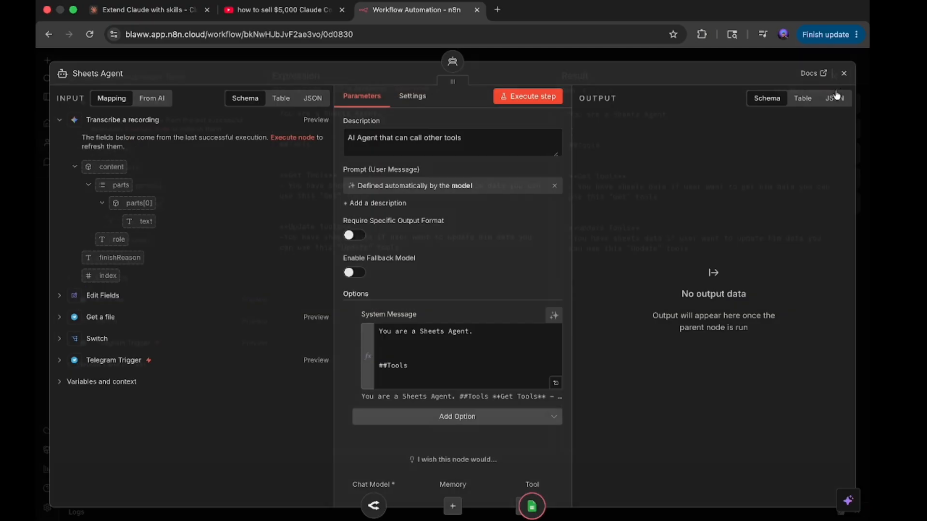
click(556, 383)
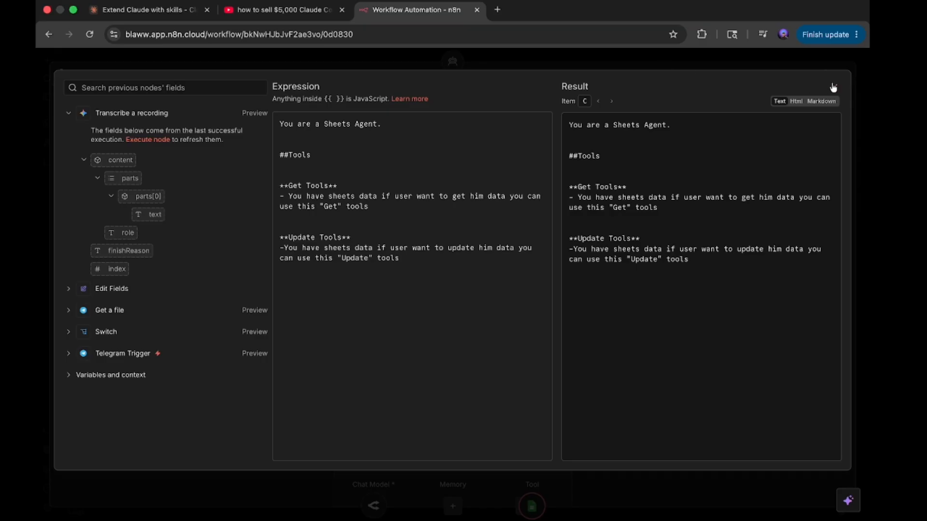
drag(285, 183, 325, 184)
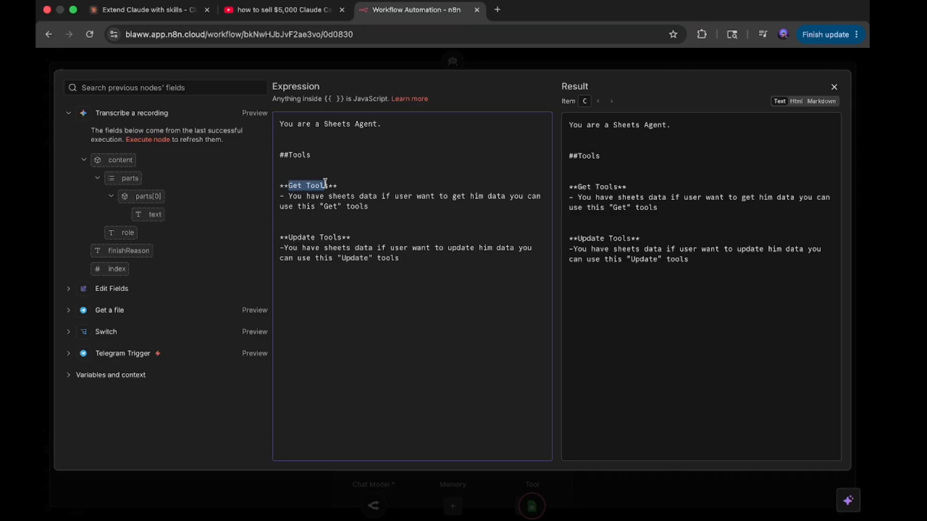
click(333, 186)
click(834, 86)
click(842, 74)
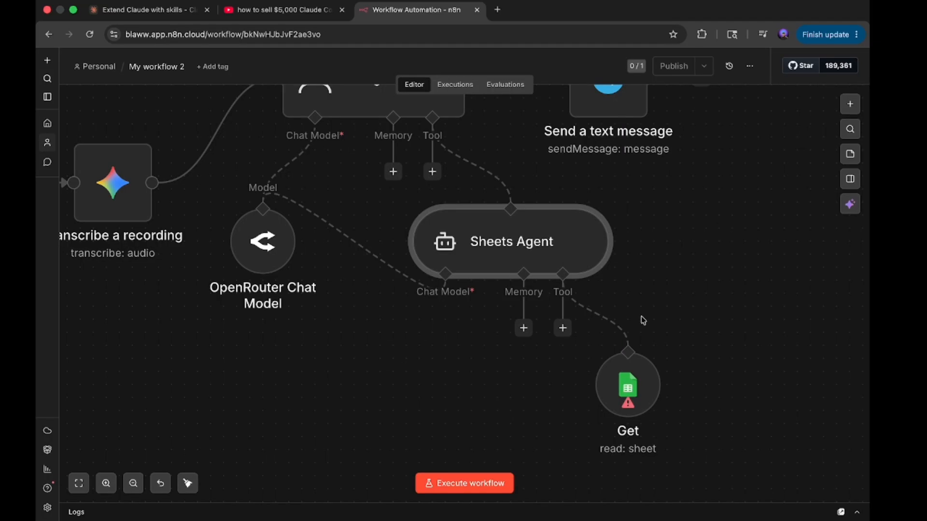
Step: Try to create a new Google Sheets OAuth2 credential for the Get tool through Google sign-in
double_click(645, 388)
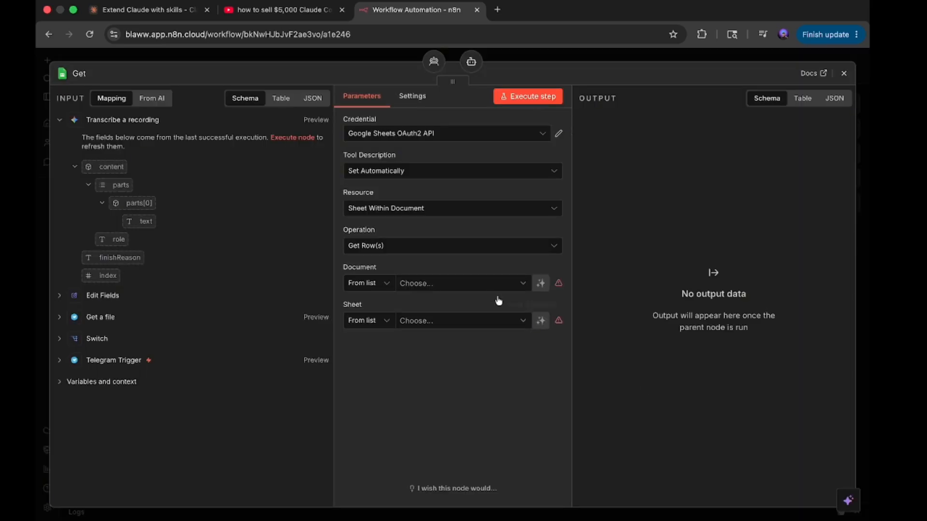
click(425, 140)
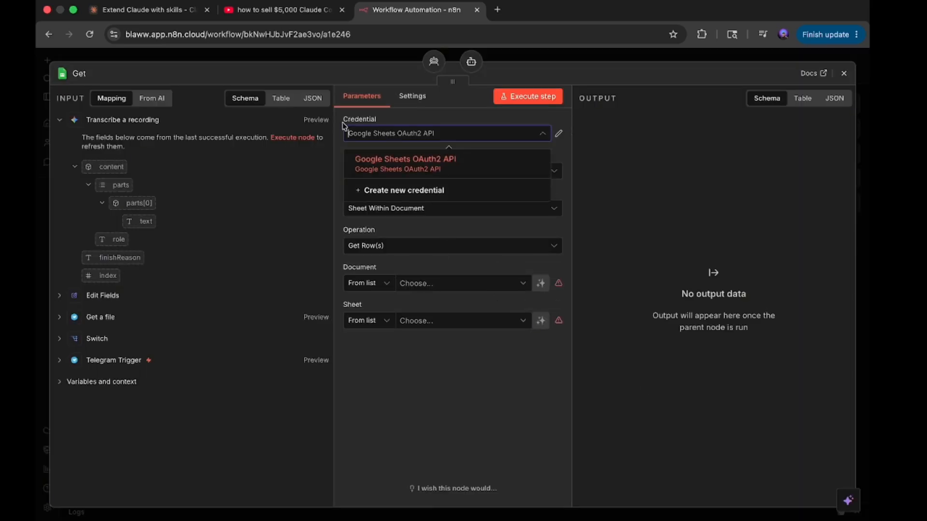
click(392, 193)
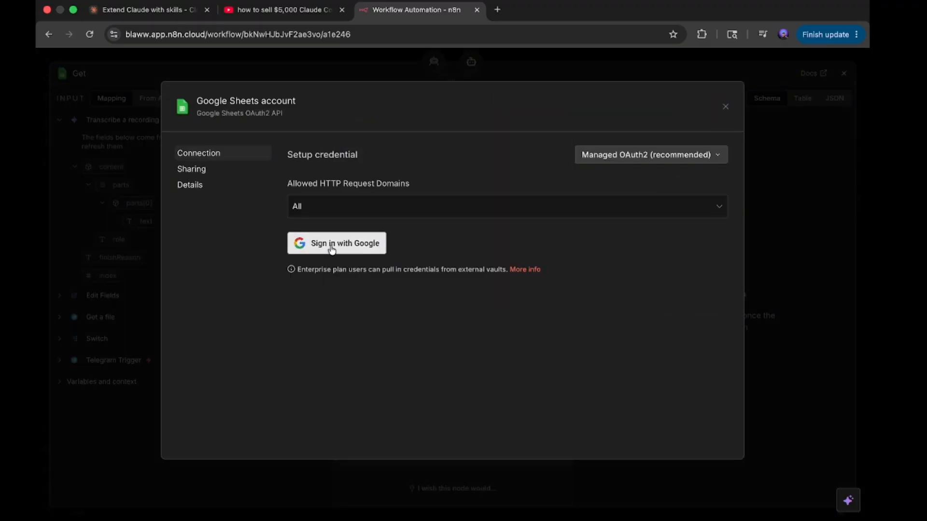
click(331, 243)
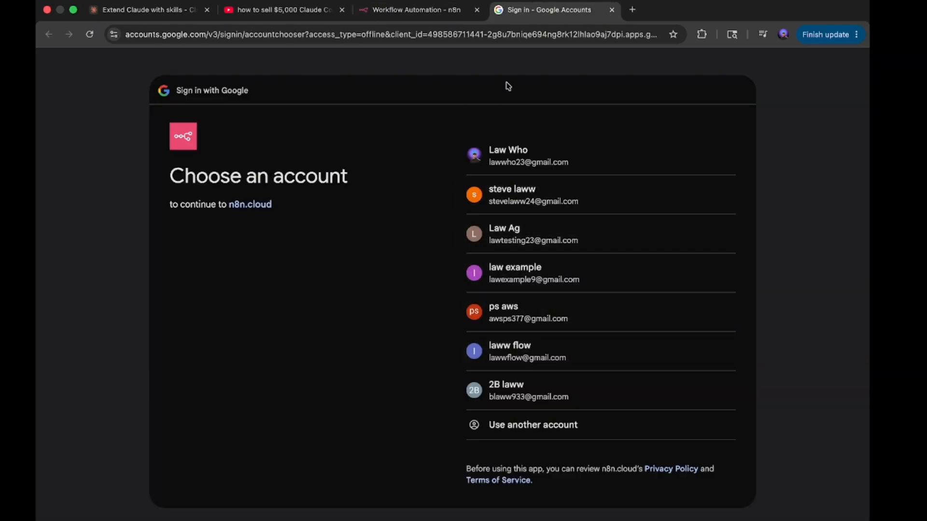
click(610, 9)
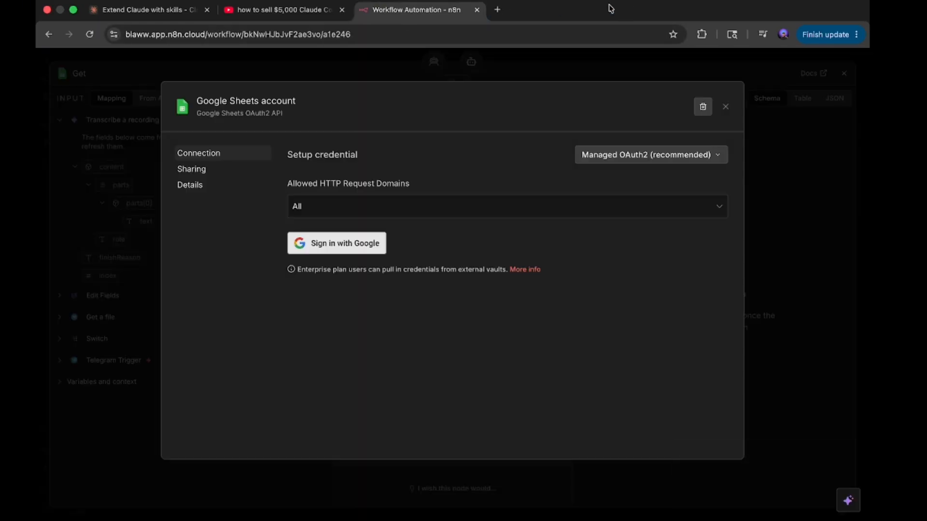
click(726, 108)
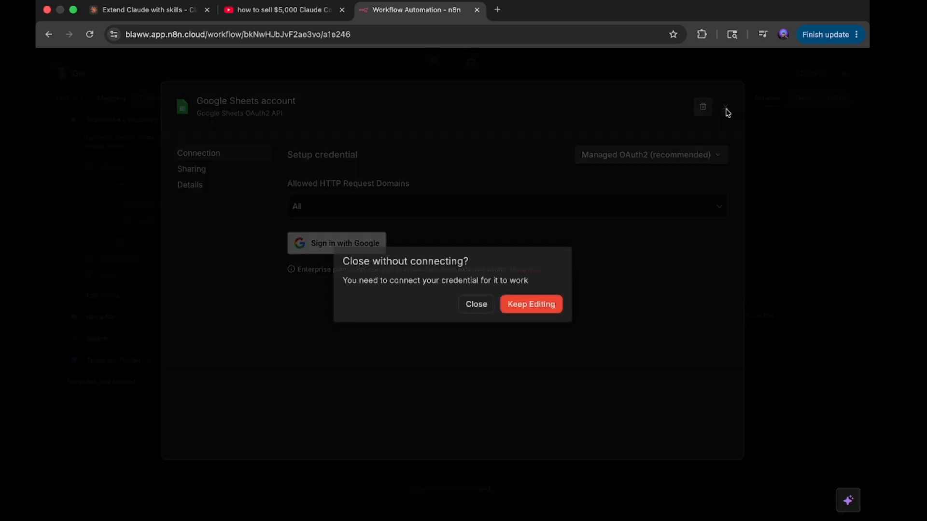
Step: Dismiss the unconnected Google Sheets credential setup and try to load the document list for the Get tool
click(471, 305)
click(433, 288)
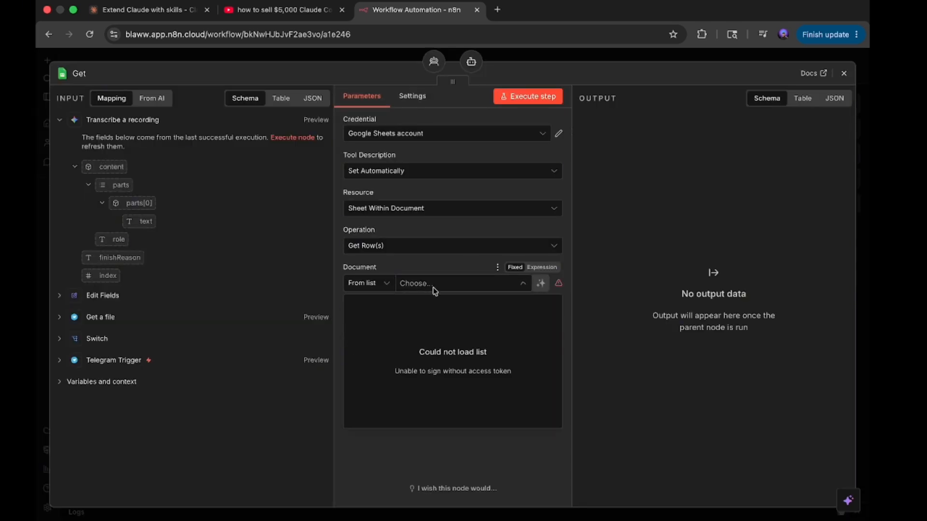
click(413, 246)
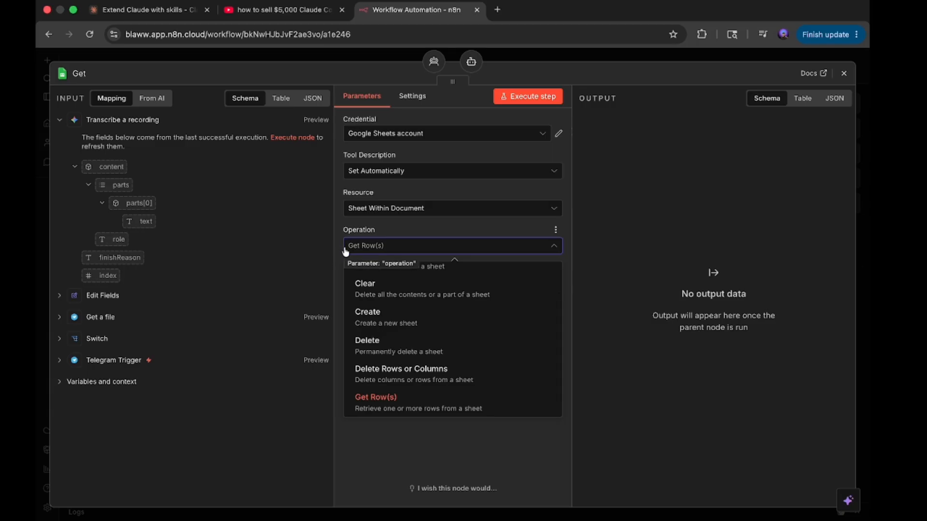
scroll(434, 367, up, 3)
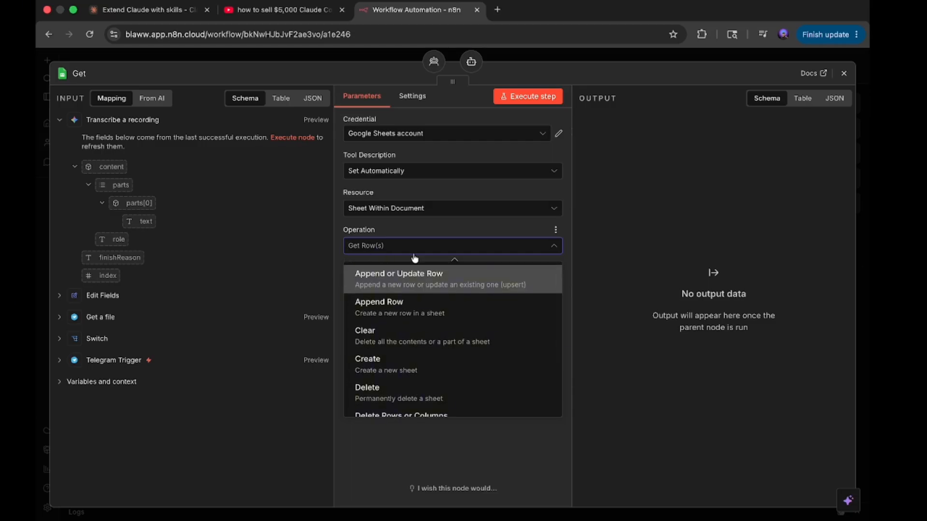
click(458, 221)
click(443, 283)
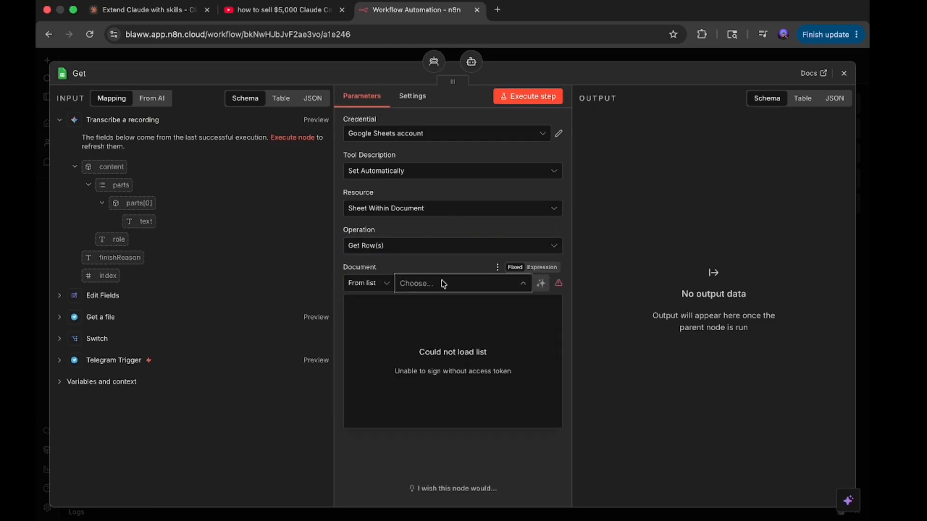
click(428, 286)
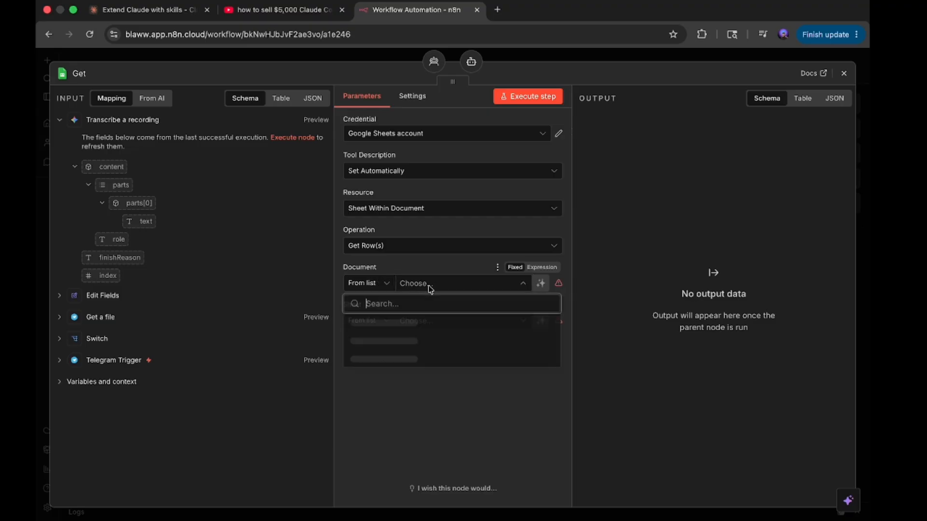
click(586, 308)
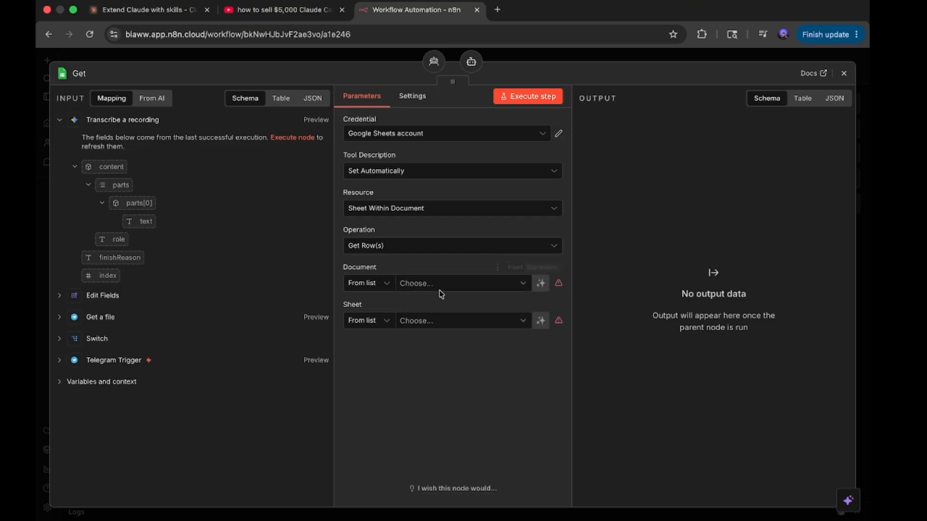
click(416, 313)
click(432, 284)
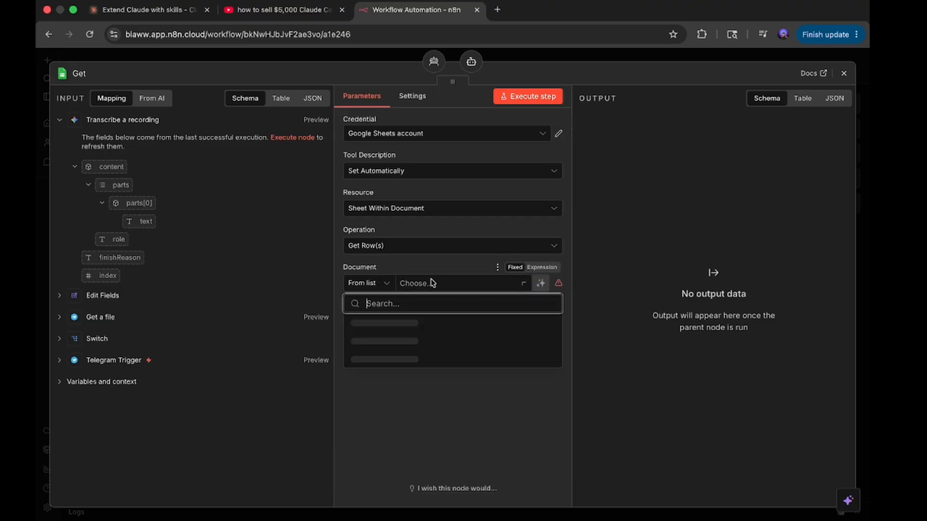
click(425, 216)
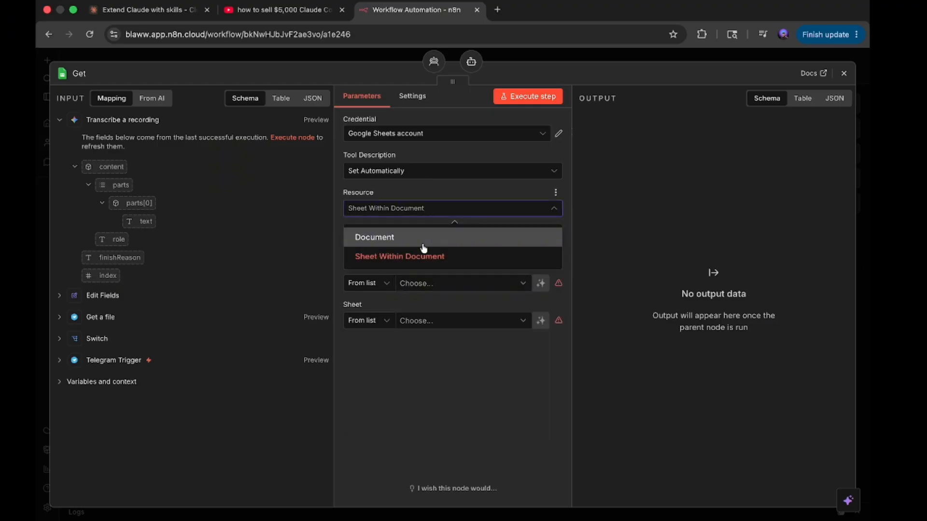
click(424, 240)
click(439, 216)
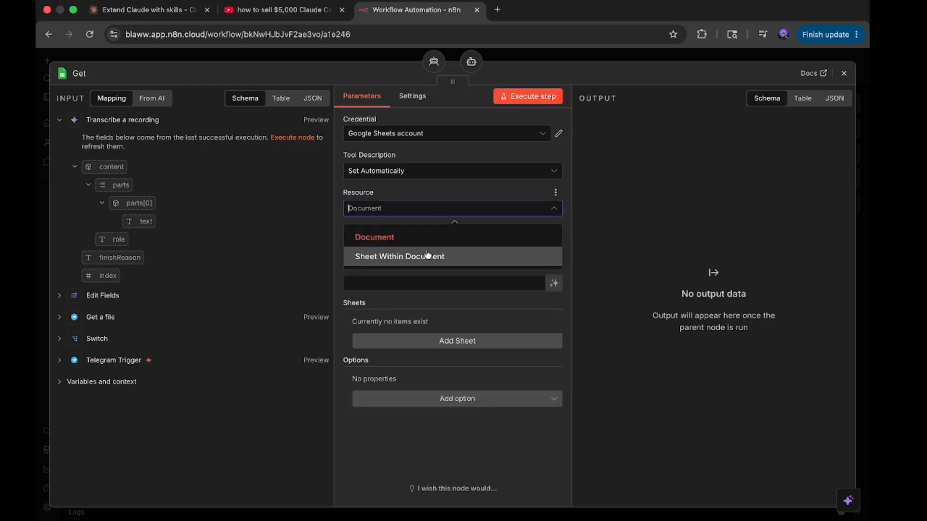
click(428, 255)
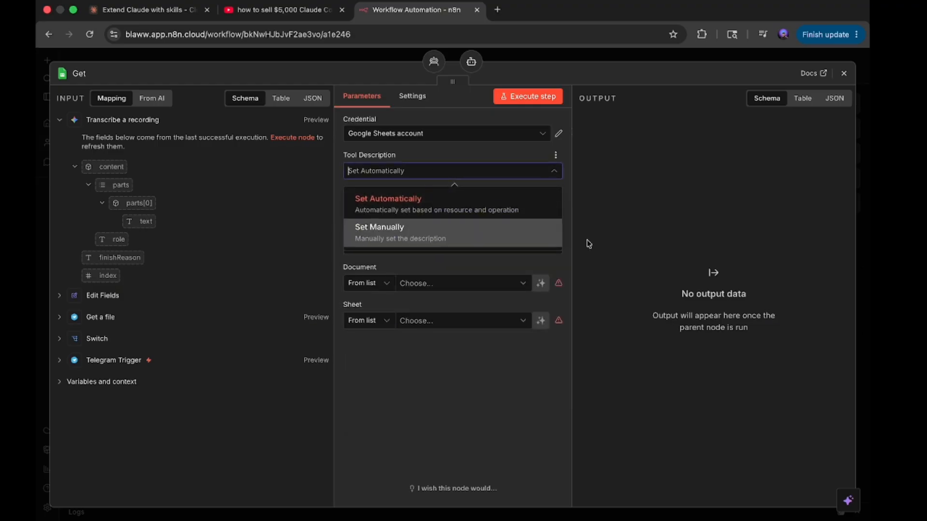
click(603, 243)
Step: Switch the Get tool's credential to Google Sheets OAuth2 API and choose Financial Tracker as its document
click(542, 134)
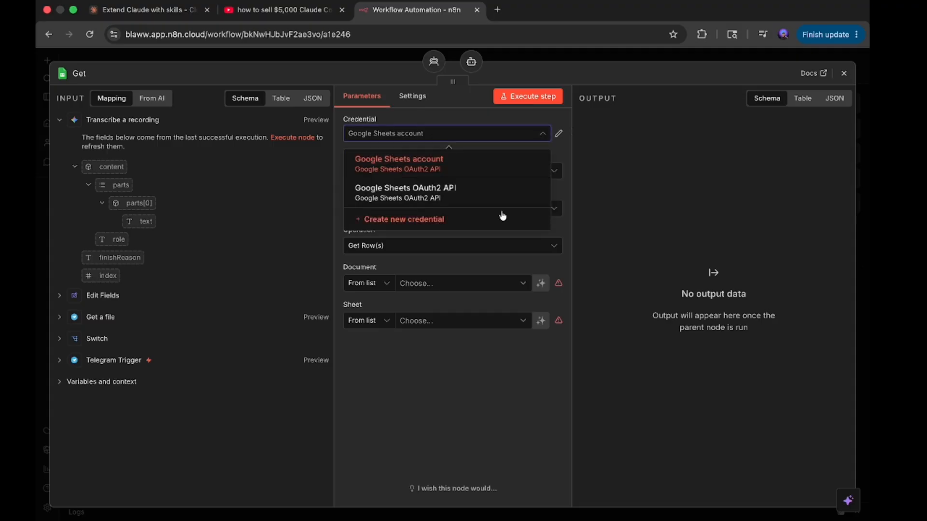
click(510, 189)
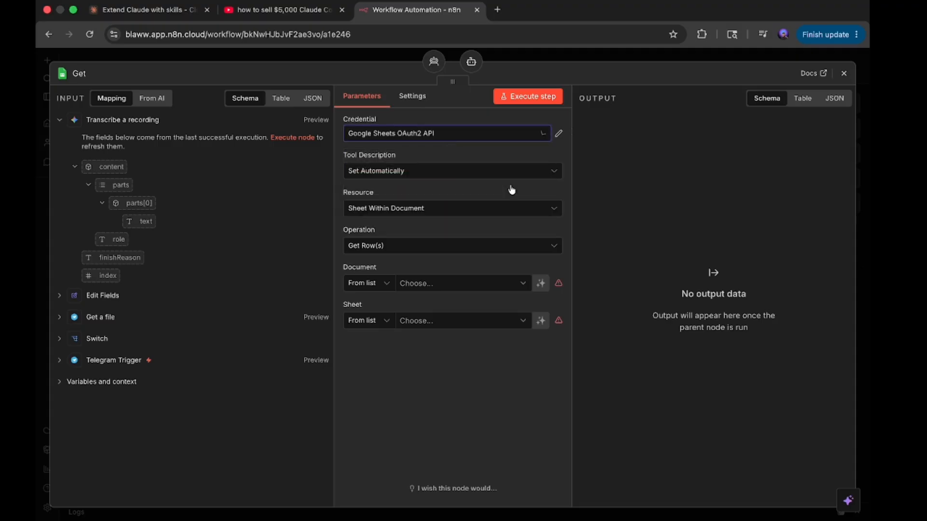
click(458, 283)
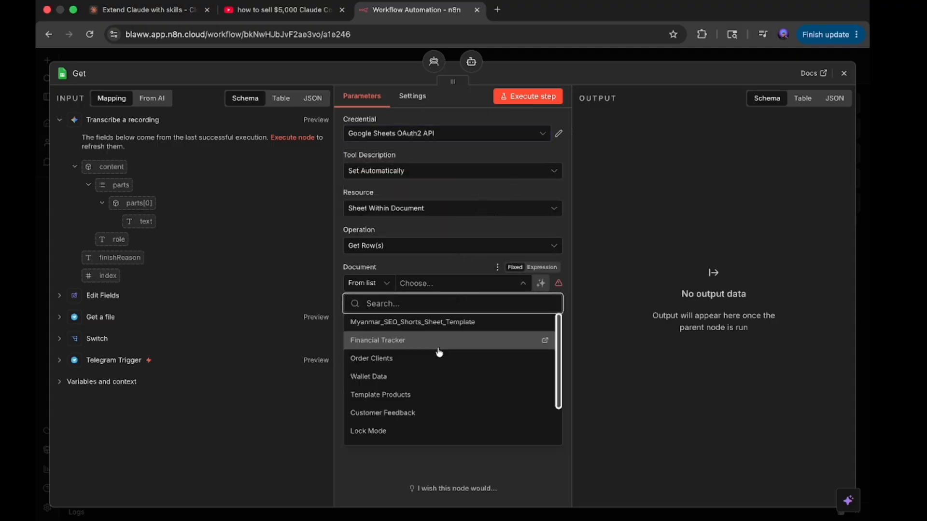
scroll(440, 350, down, 3)
scroll(434, 352, up, 3)
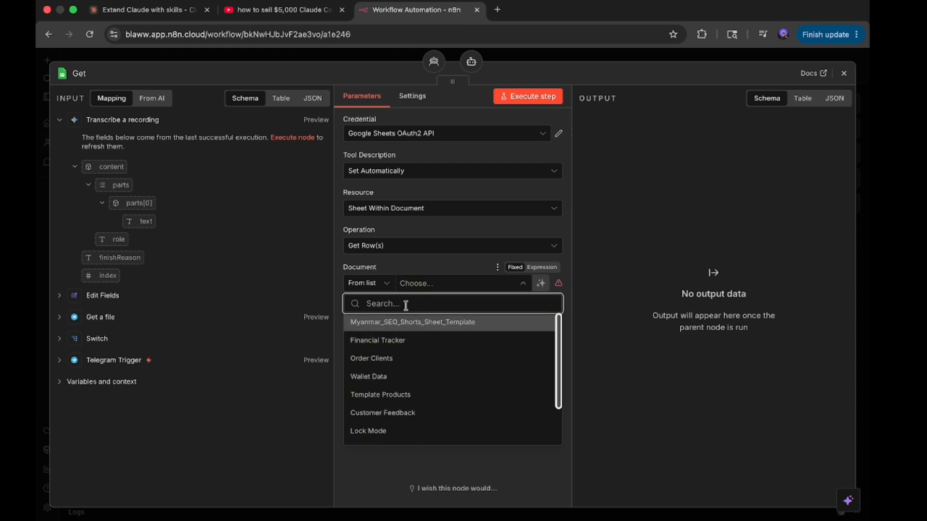
scroll(386, 360, down, 3)
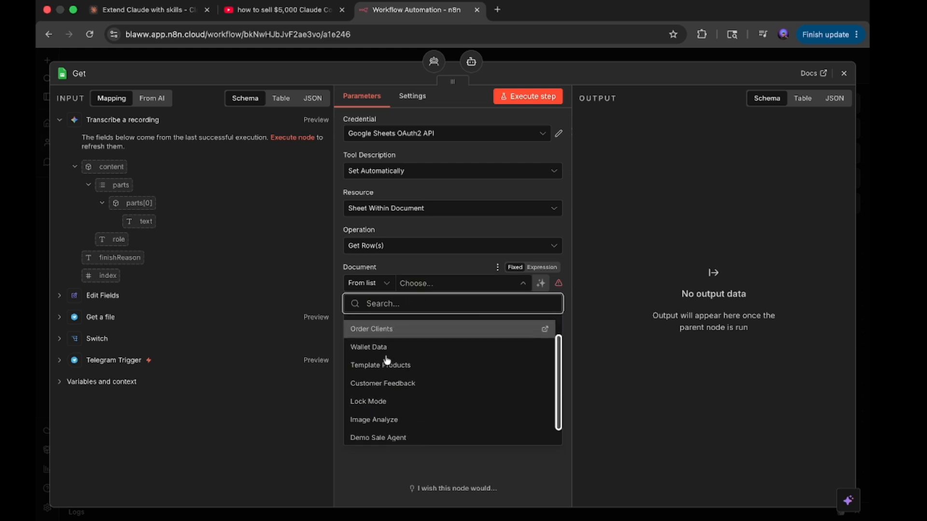
scroll(391, 403, up, 3)
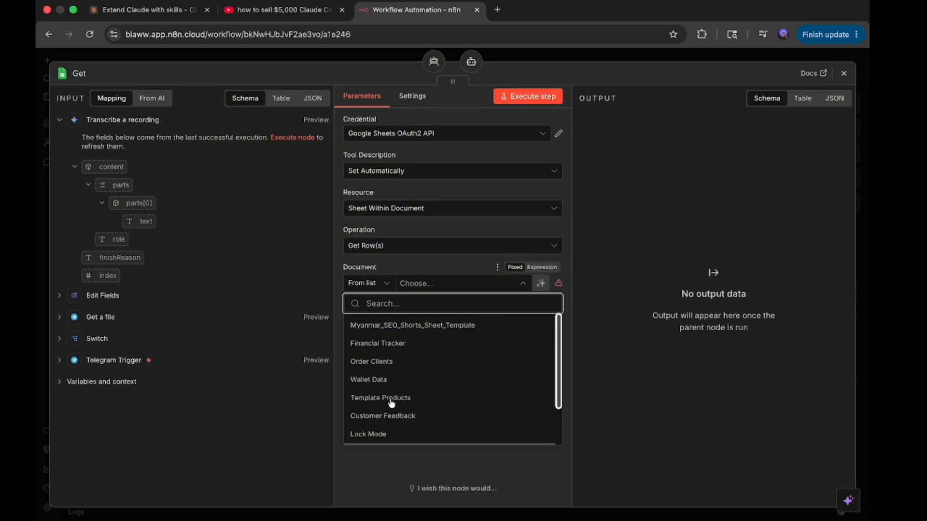
scroll(391, 403, down, 3)
scroll(391, 404, up, 3)
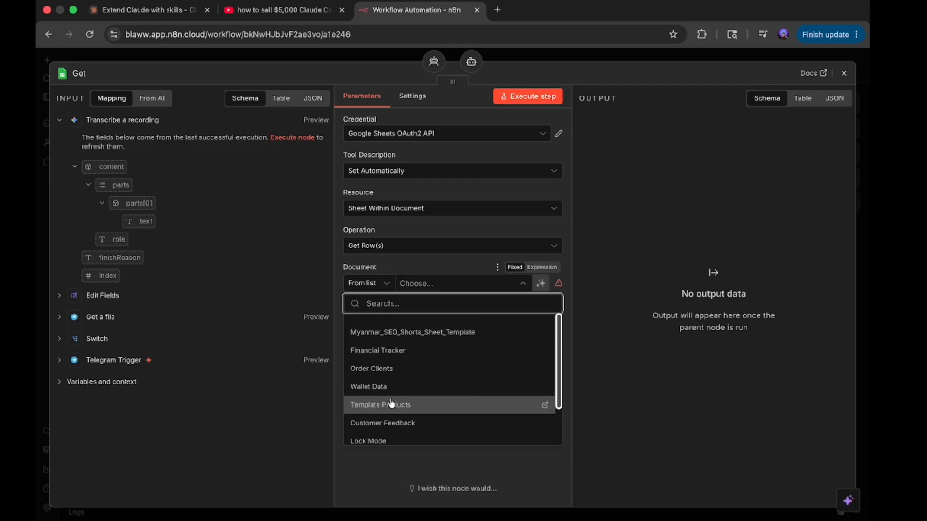
click(403, 341)
Step: Choose Sheet1 as the sheet for the Get tool and close its settings
click(418, 321)
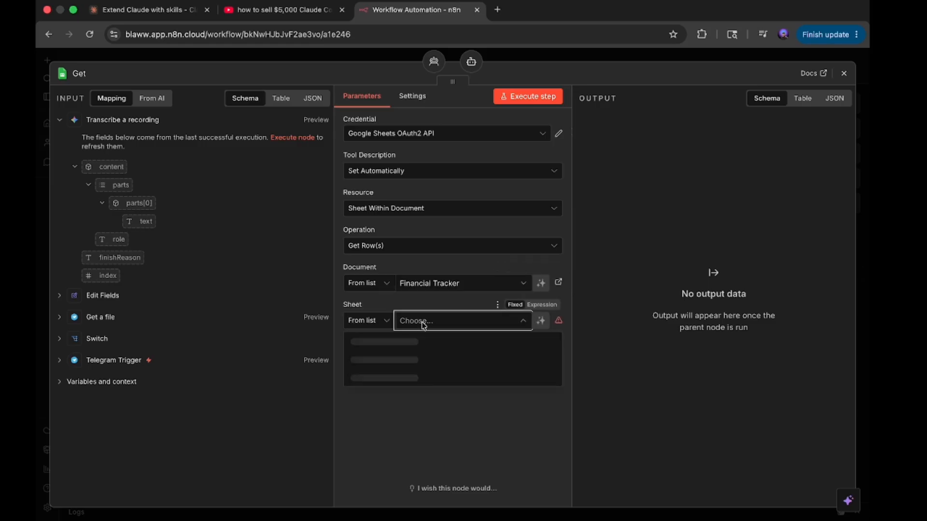
click(433, 285)
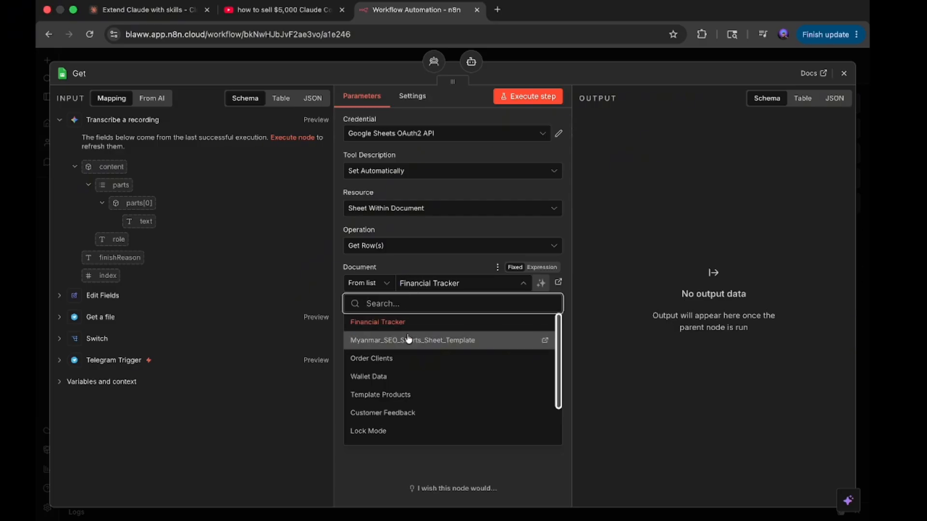
click(430, 322)
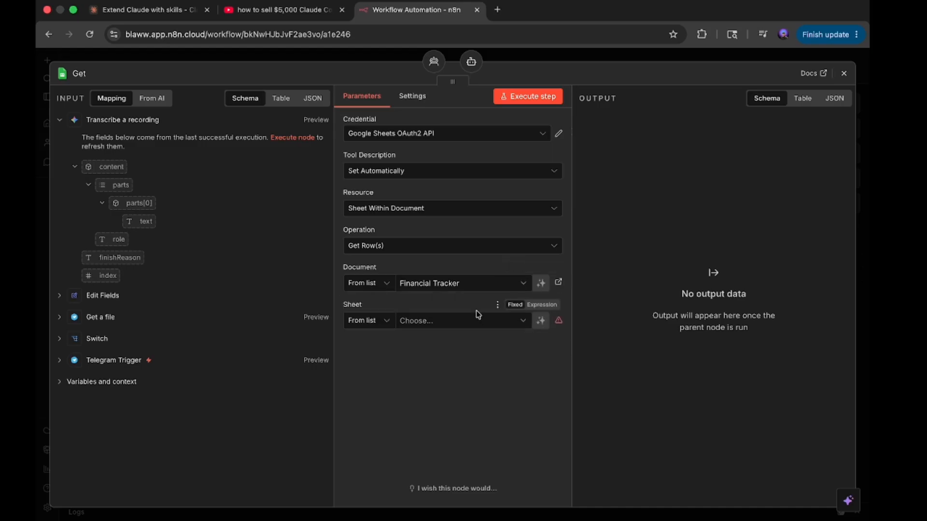
click(470, 320)
click(457, 341)
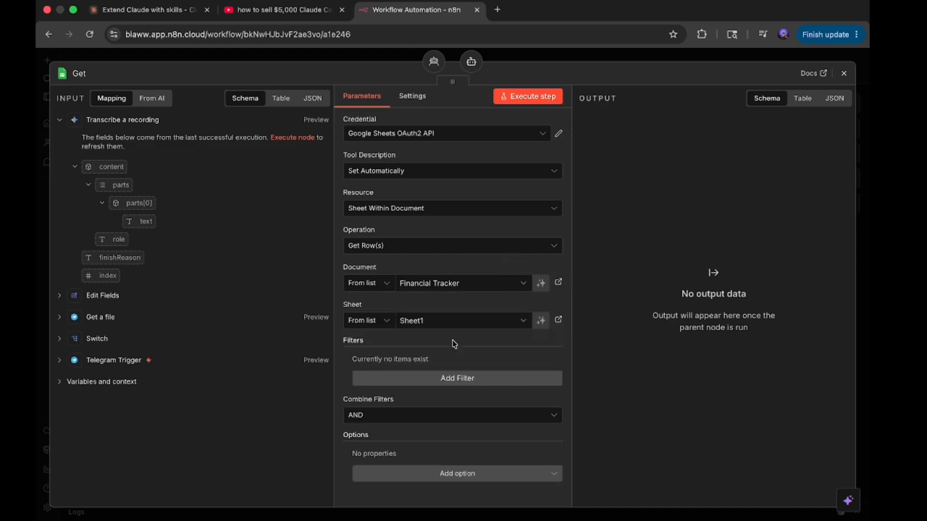
scroll(444, 381, down, 1)
scroll(504, 275, up, 1)
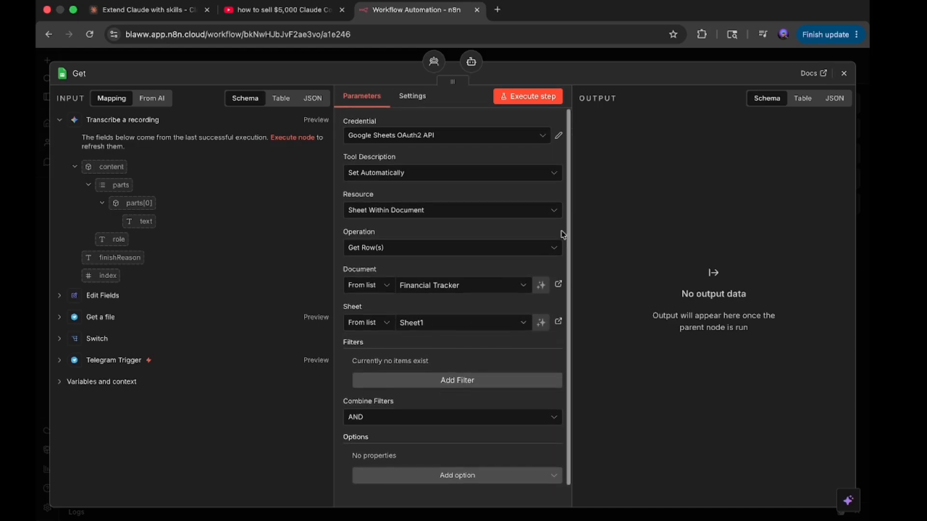
click(843, 73)
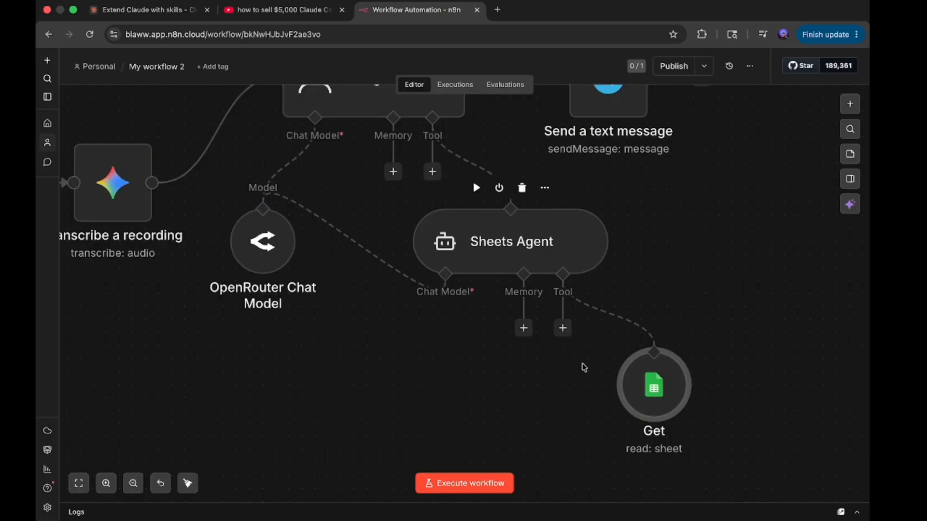
Step: Search the tools for "google" and add another Google Sheets Tool to the Sheets Agent
click(563, 328)
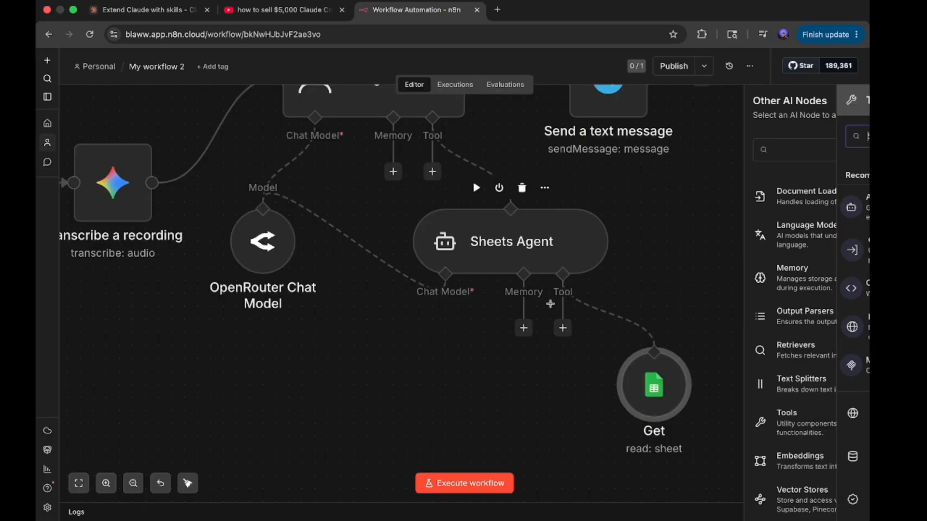
click(756, 145)
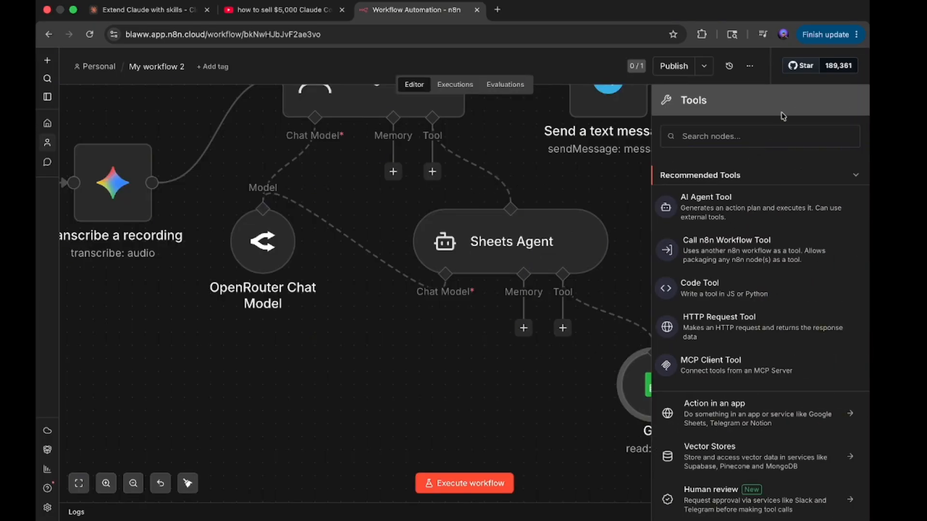
click(767, 139)
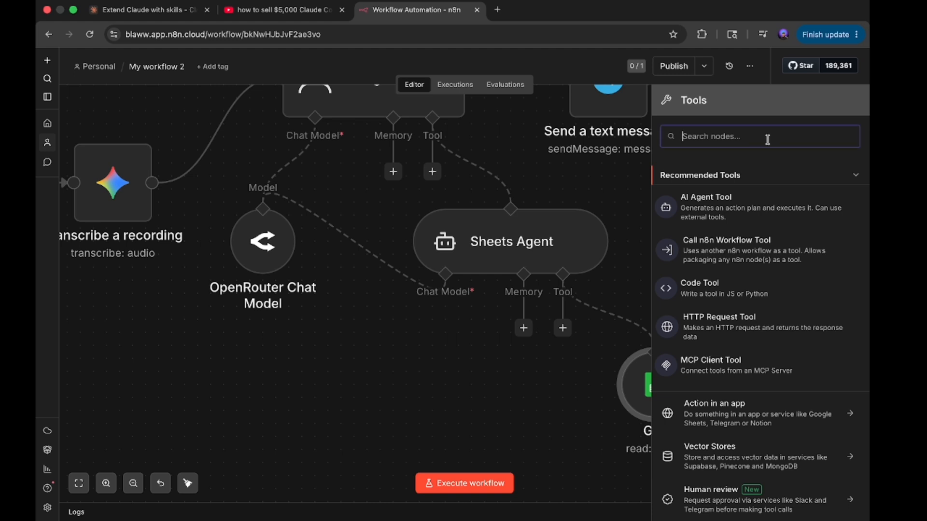
text(google)
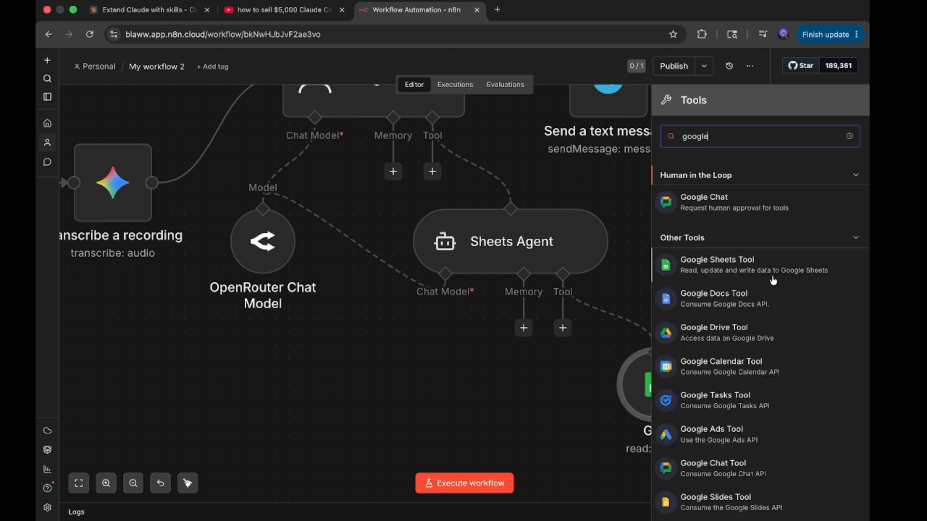
click(773, 281)
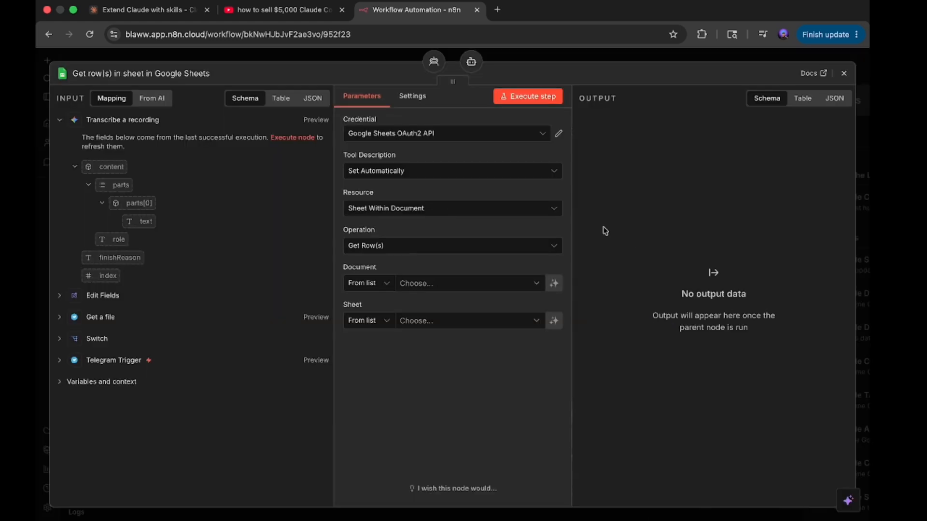
Step: Set the new tool's operation to Append or Update Row on Sheet1 of the Financial Tracker document
click(453, 247)
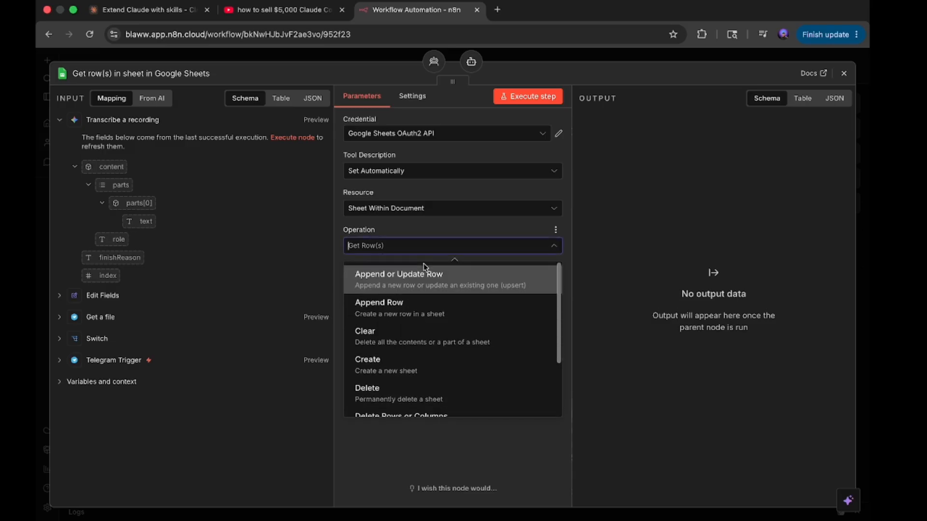
click(423, 284)
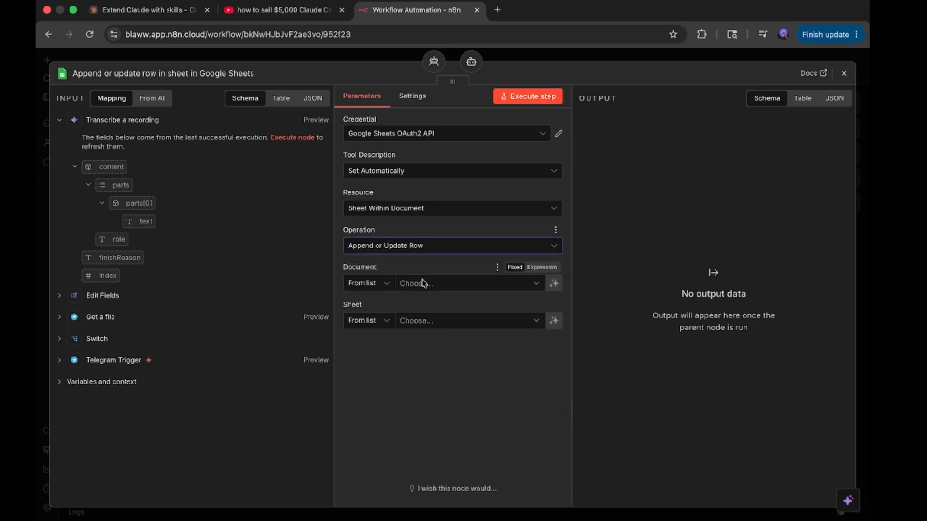
click(423, 283)
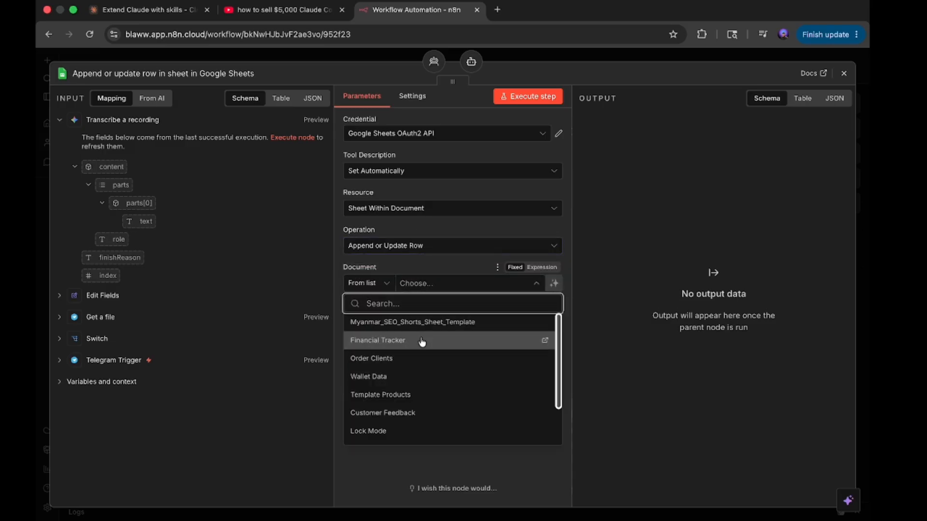
click(419, 340)
click(431, 320)
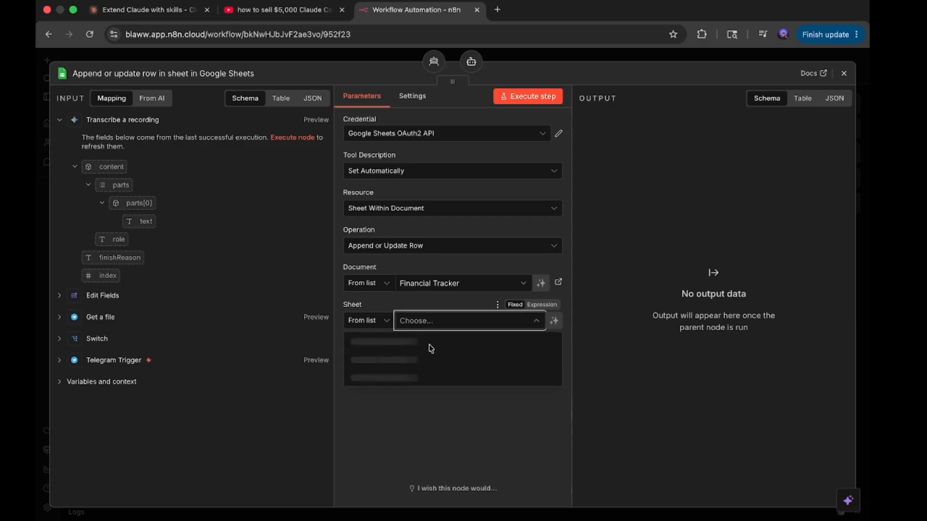
click(429, 339)
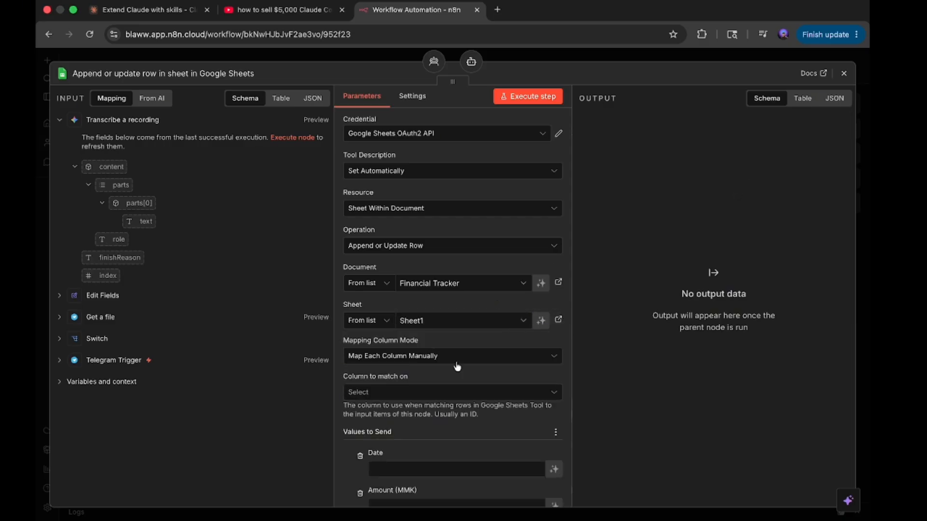
Step: Set Date as the column to match on for the append-or-update tool
scroll(452, 351, down, 2)
click(451, 348)
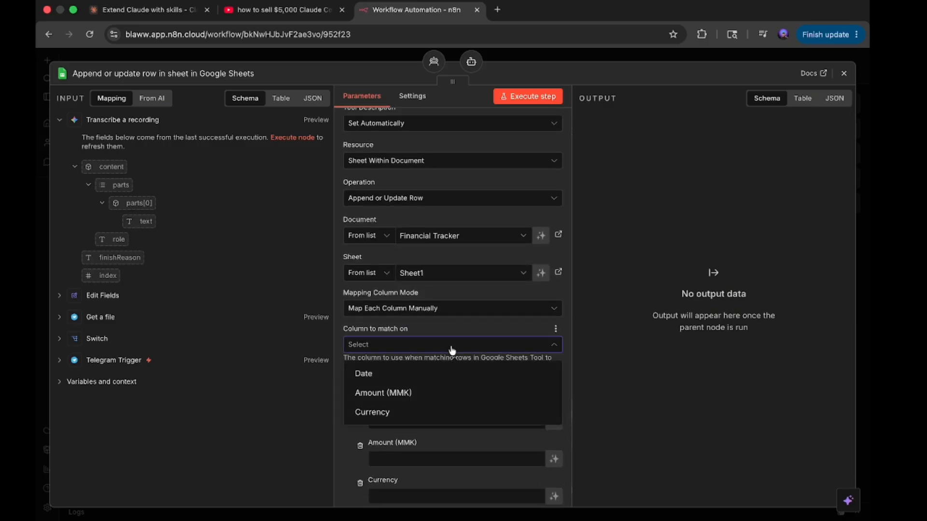
click(422, 346)
click(422, 347)
click(422, 347)
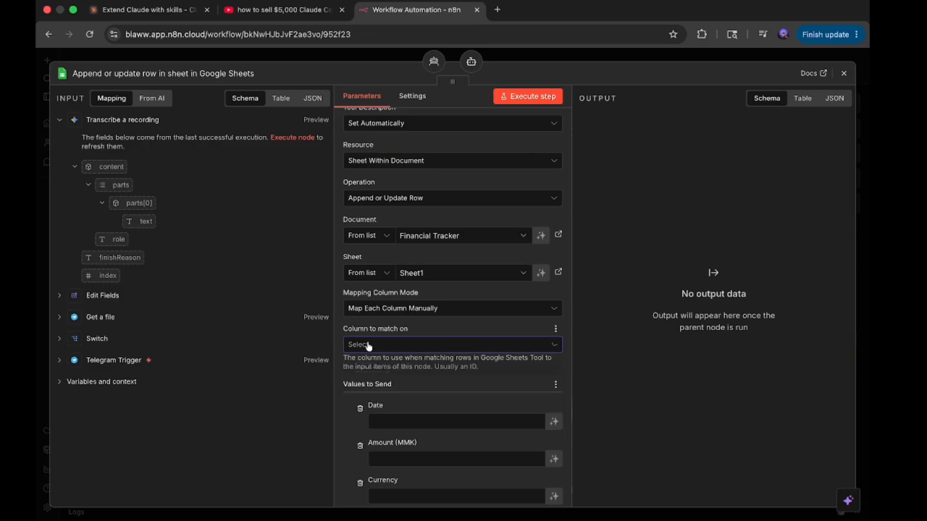
click(368, 345)
click(374, 373)
scroll(374, 374, down, 1)
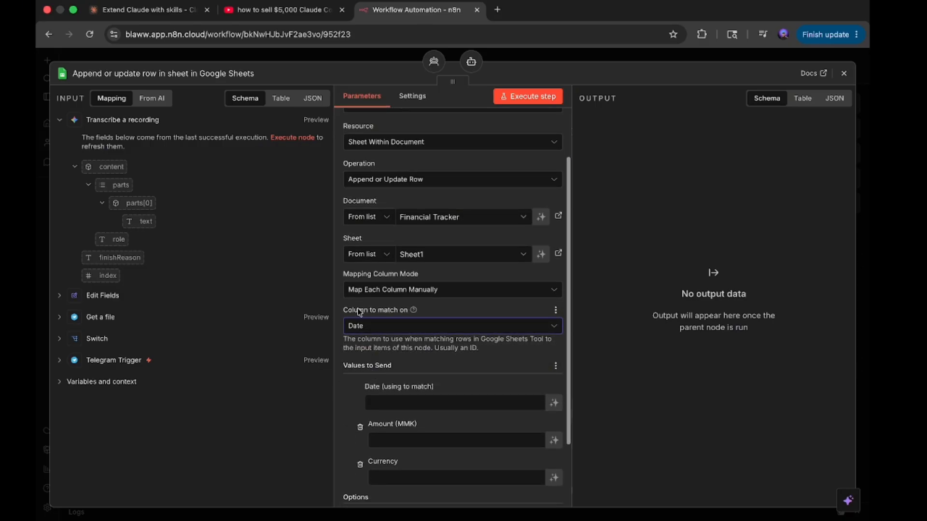
Step: Let the model automatically define the Date, Amount (MMK) and Currency values to send
scroll(405, 370, down, 2)
click(406, 370)
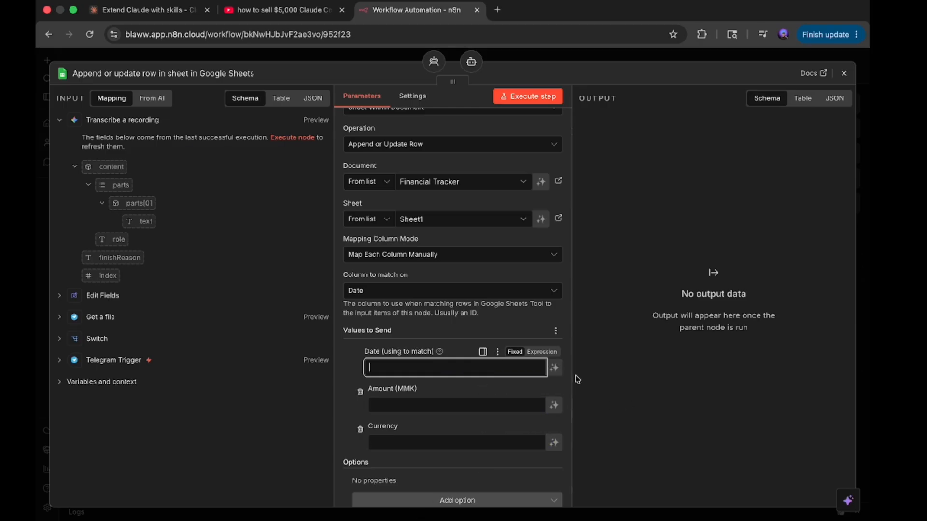
click(556, 374)
click(554, 414)
scroll(555, 410, down, 2)
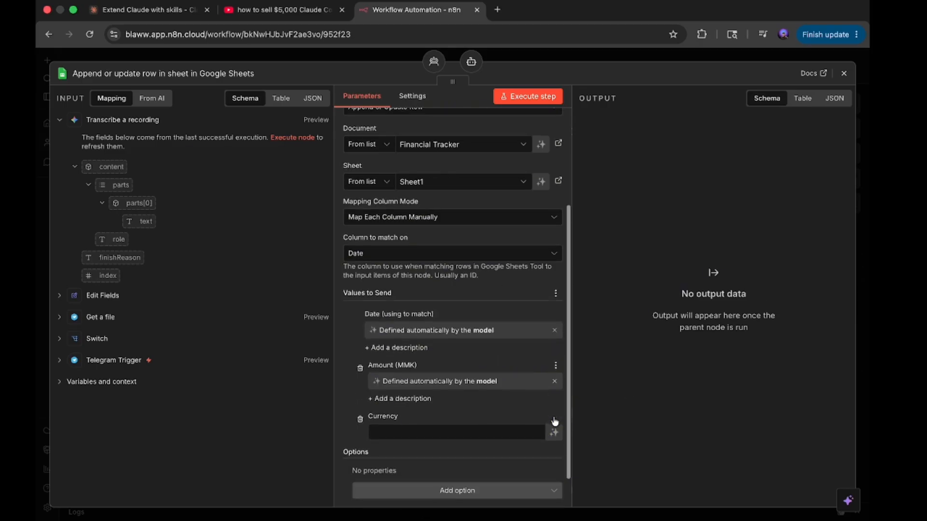
click(554, 397)
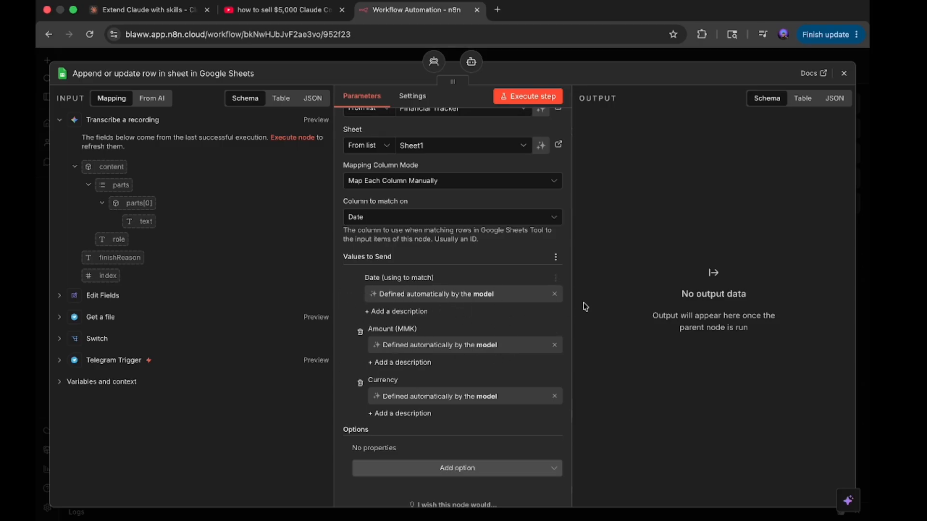
click(556, 298)
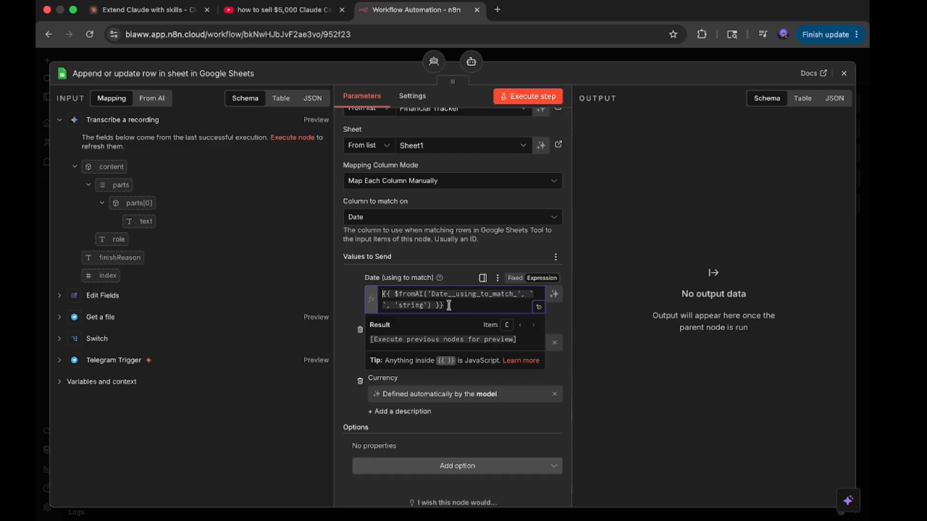
click(554, 294)
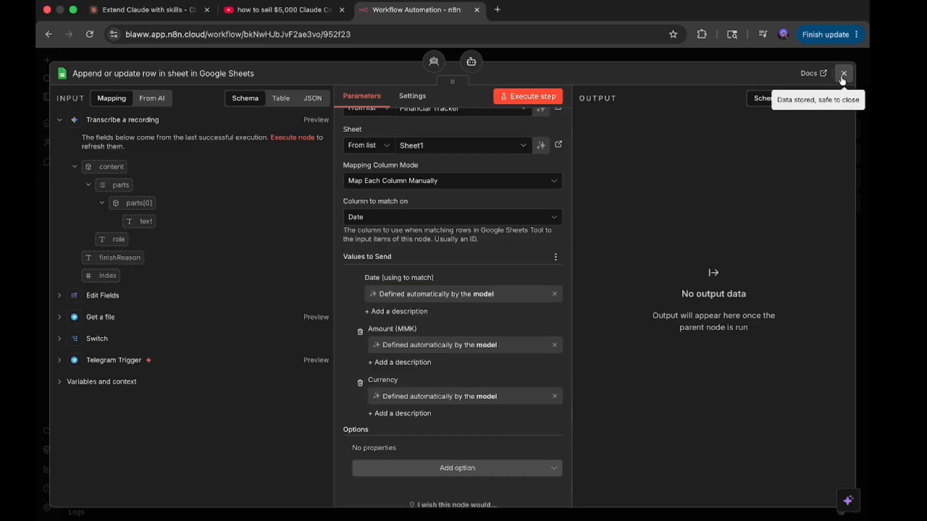
Step: Rename the tool as Update, close its settings and shift its node away from the Get node beneath the Sheets Agent
click(212, 75)
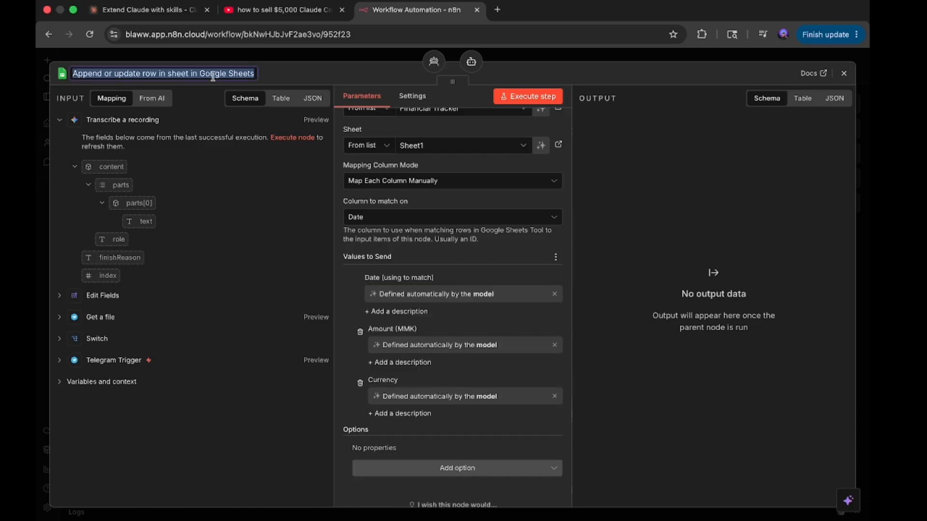
text(Up)
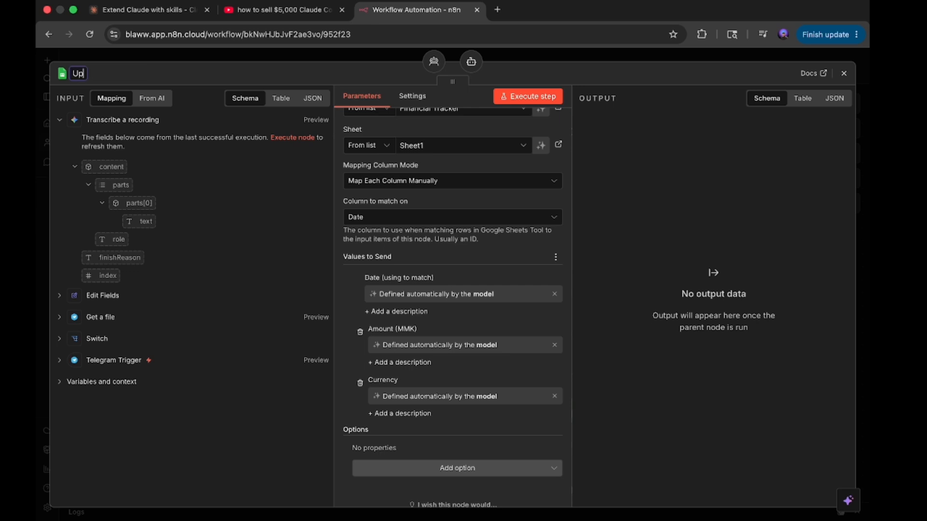
text(date)
key(Return)
click(844, 73)
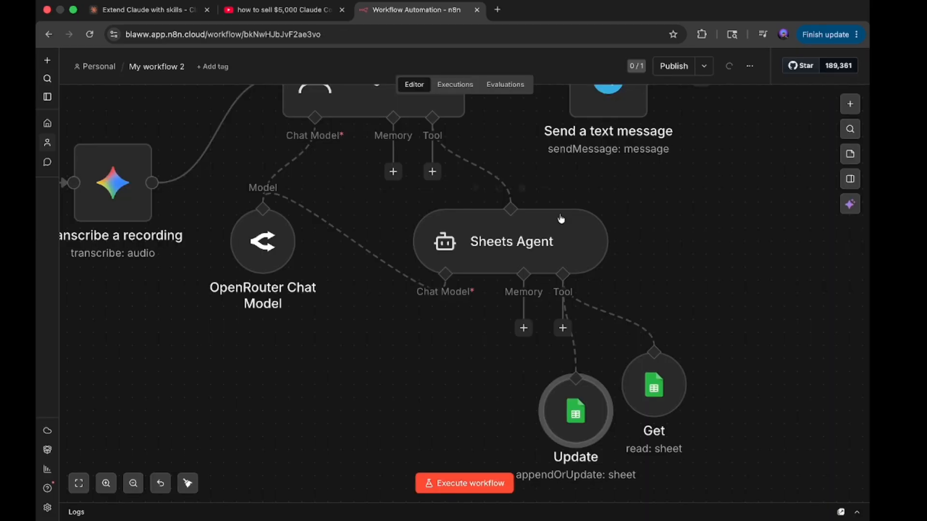
drag(571, 421, 519, 407)
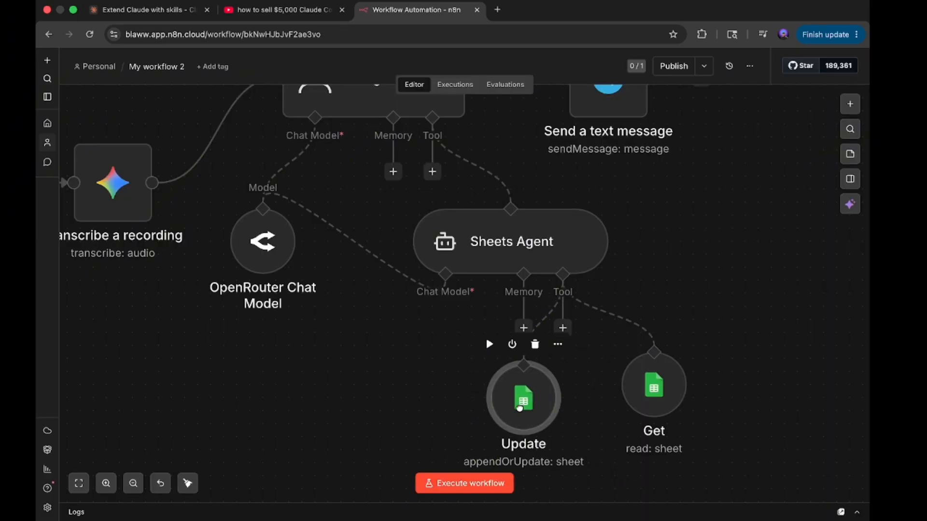
Step: Review the Get Tools and Update Tools instructions in the Sheets Agent's system message
double_click(536, 261)
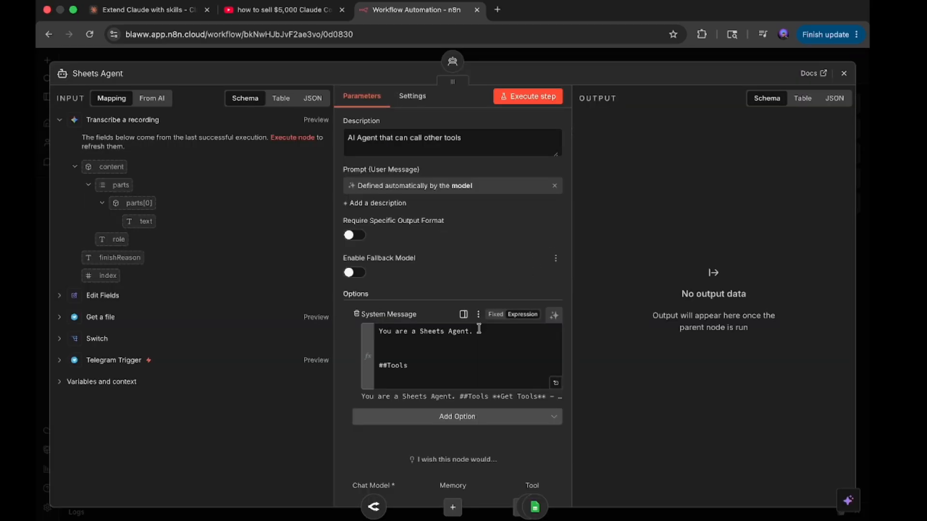
scroll(489, 347, down, 2)
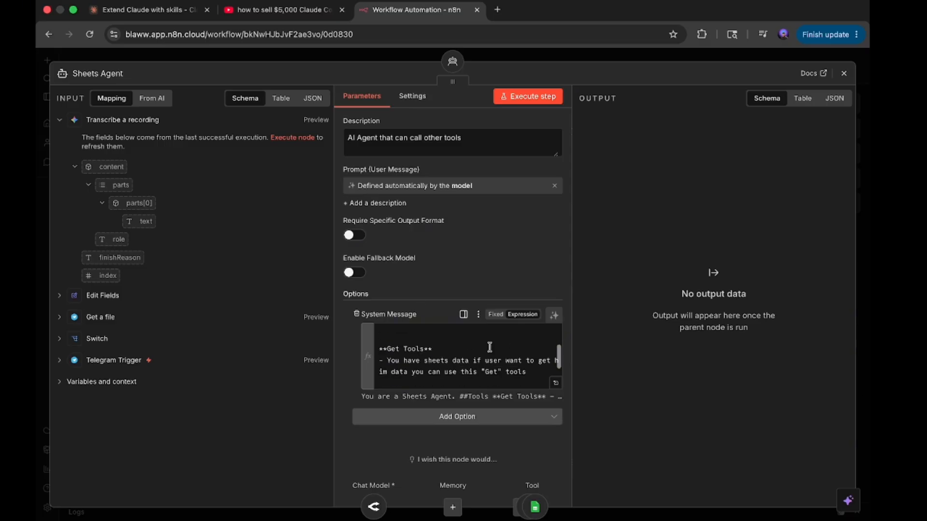
scroll(490, 347, down, 2)
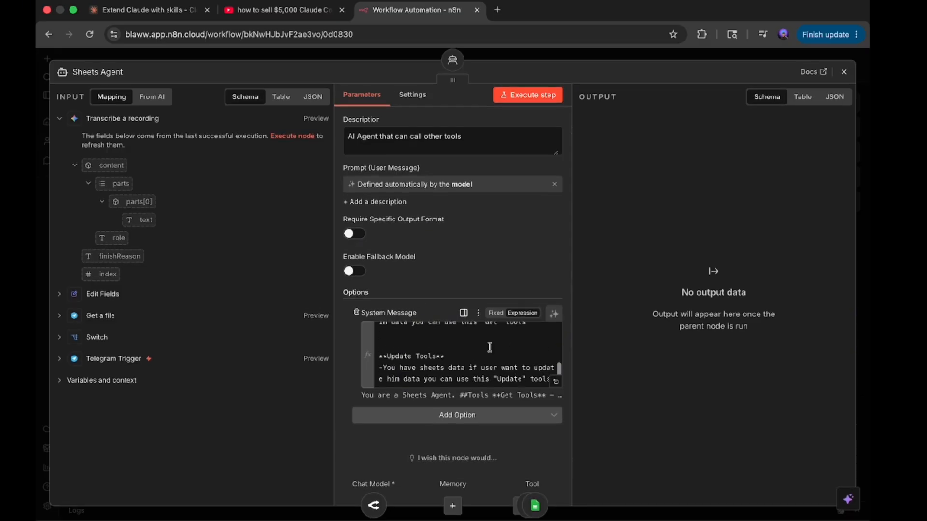
click(852, 59)
Step: Rearrange the canvas so the Sheets Agent sits closer to its chat model, with the Update and Get nodes side by side beneath it
scroll(731, 289, down, 3)
scroll(734, 291, up, 1)
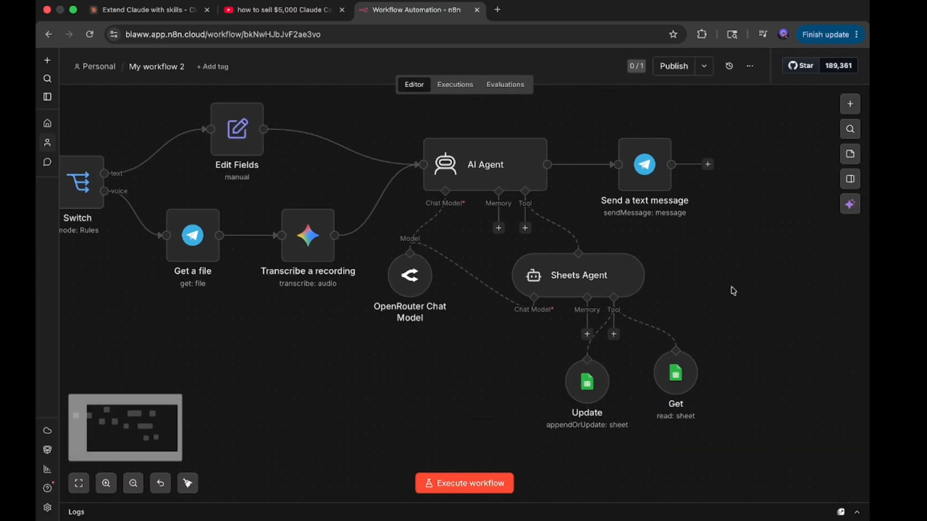
drag(571, 294, 543, 295)
drag(593, 378, 531, 377)
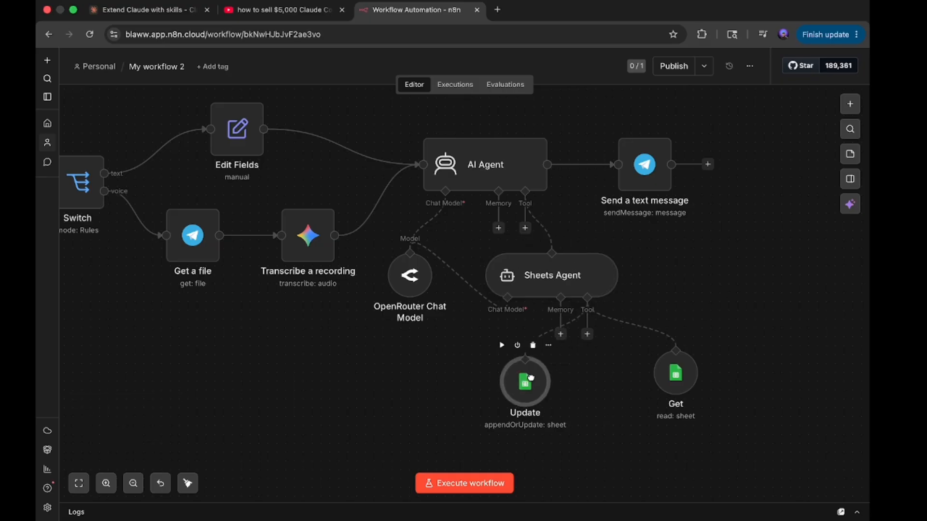
drag(673, 367, 620, 374)
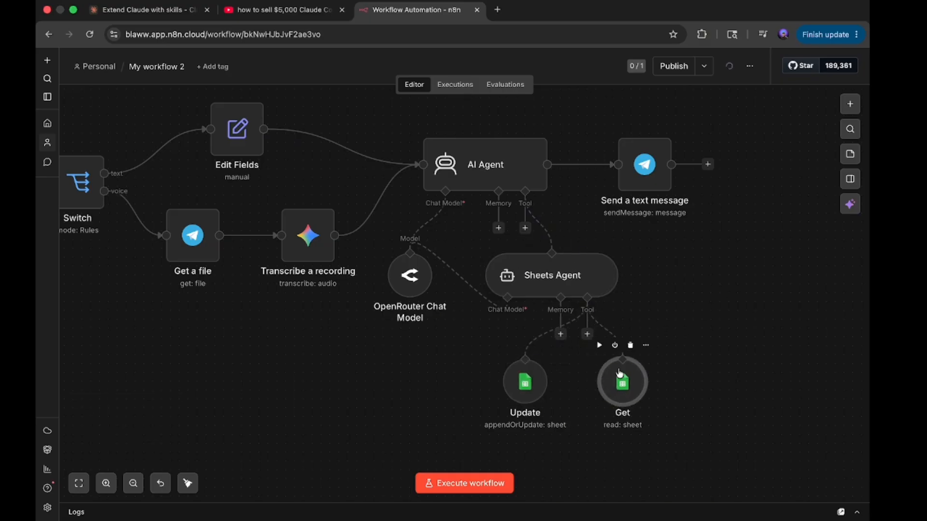
Step: Switch the AI Agent's system message to an expression and open it in the full expression editor
scroll(707, 321, up, 2)
click(451, 196)
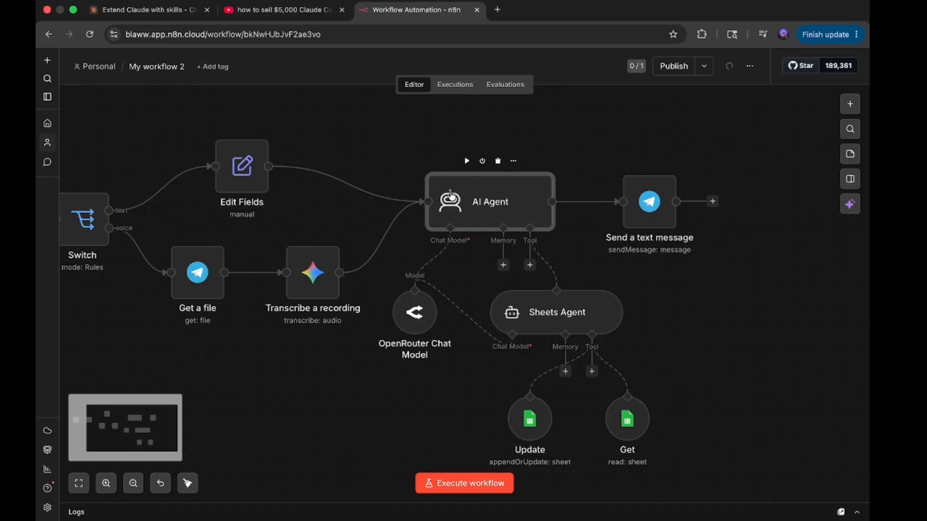
double_click(451, 195)
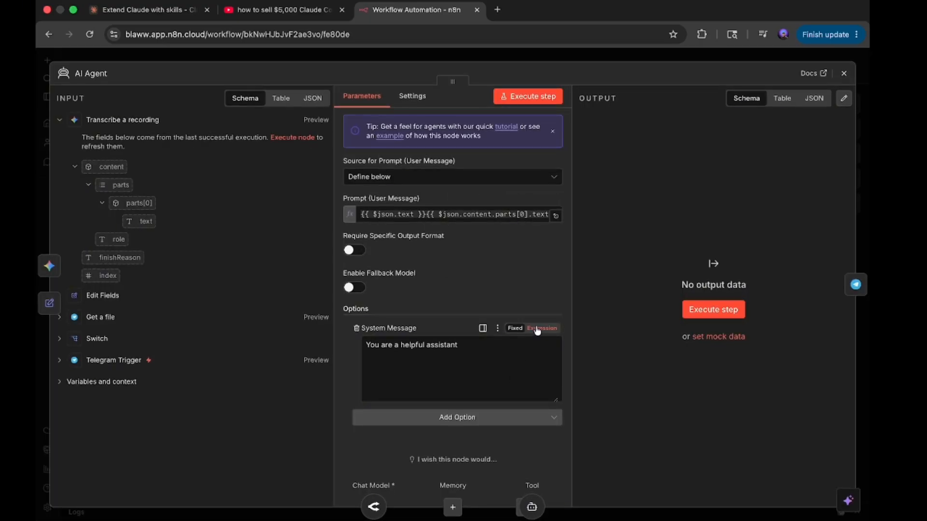
click(537, 331)
click(556, 346)
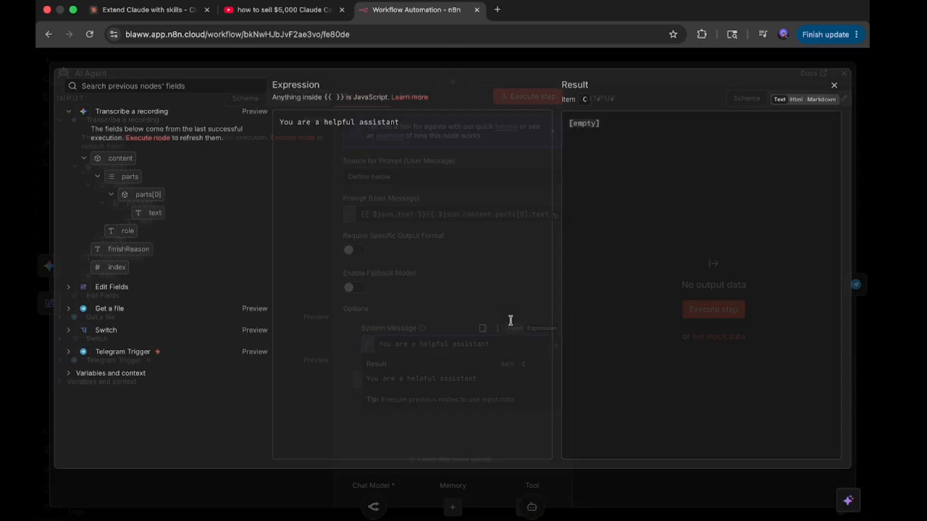
Step: Replace "helpful" in the system message's opening line with the user's name plus "'s personal", and end the sentence with a period
drag(324, 123, 355, 126)
key(BackSpace)
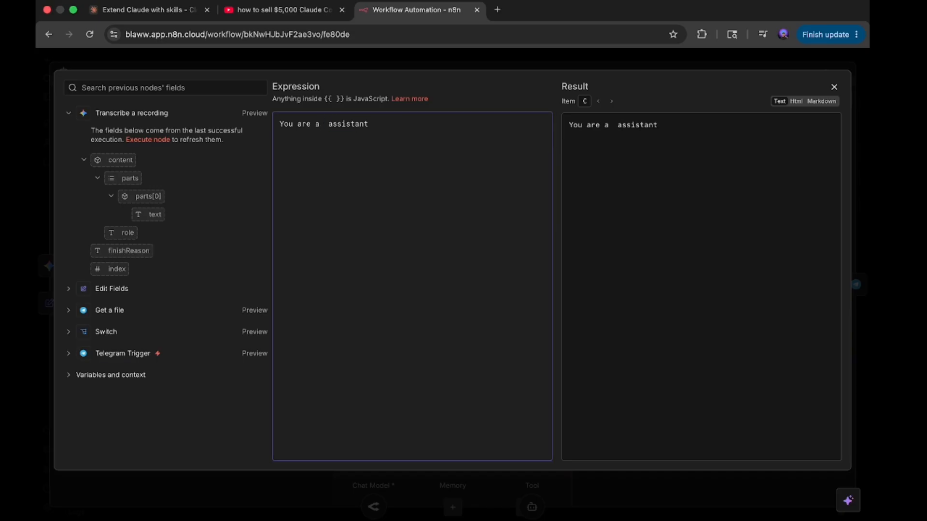
text(LW)
key(BackSpace)
text(w)
key(BackSpace)
text(aw's personal)
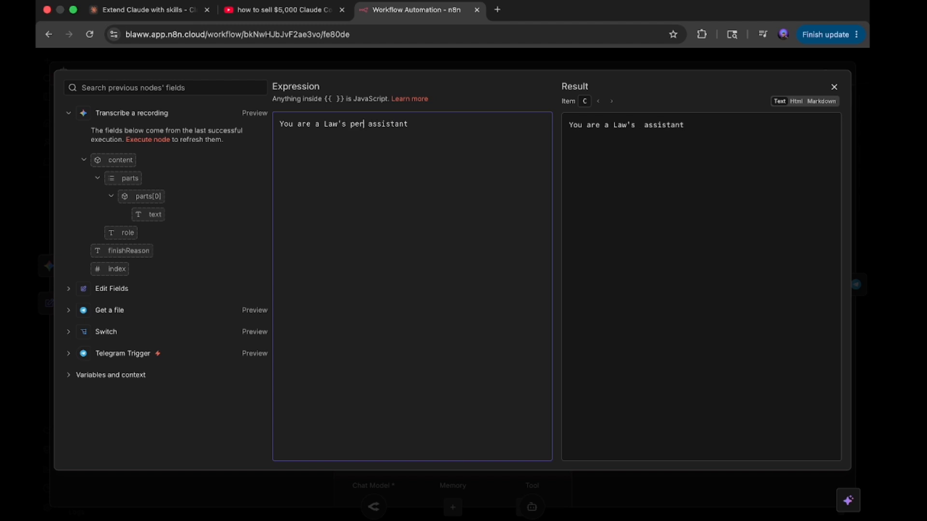
click(451, 126)
text(.  )
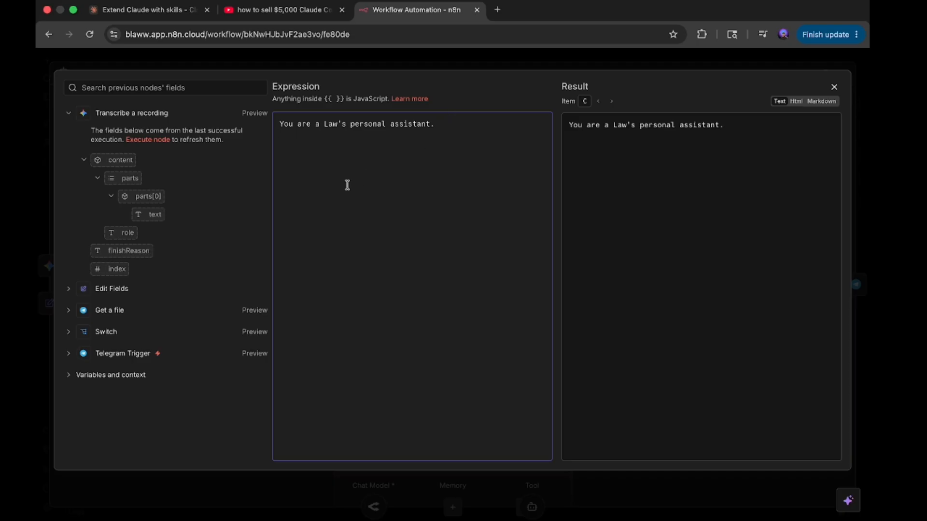
Step: Add a "##Tools" heading with a "**Sheets Agent**" entry below the opening line
text(##)
text(Sheets)
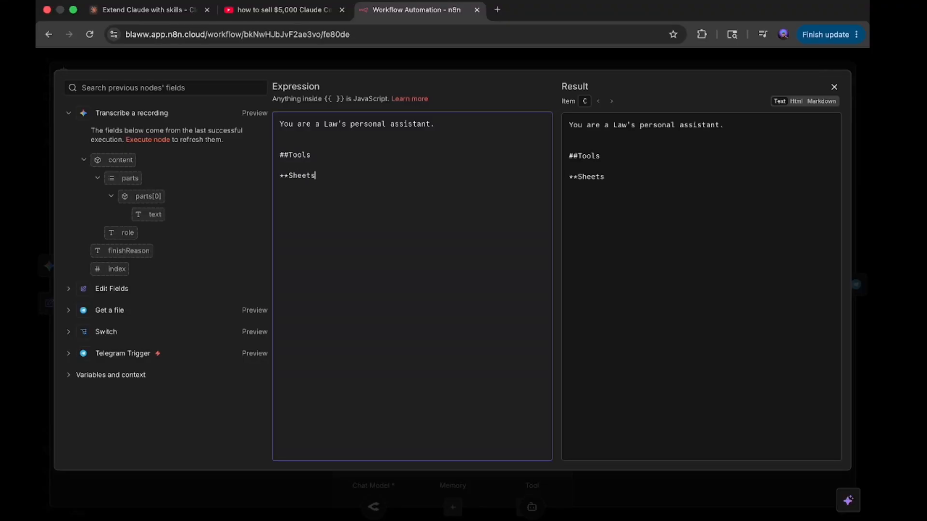
text( Agent)
text(**)
Step: Write "-If user when to know sheets data you can use this tools" under Sheets Agent and add a "##Rule" on calling the user by name
text(w)
key(BackSpace)
key(BackSpace)
text(hen to )
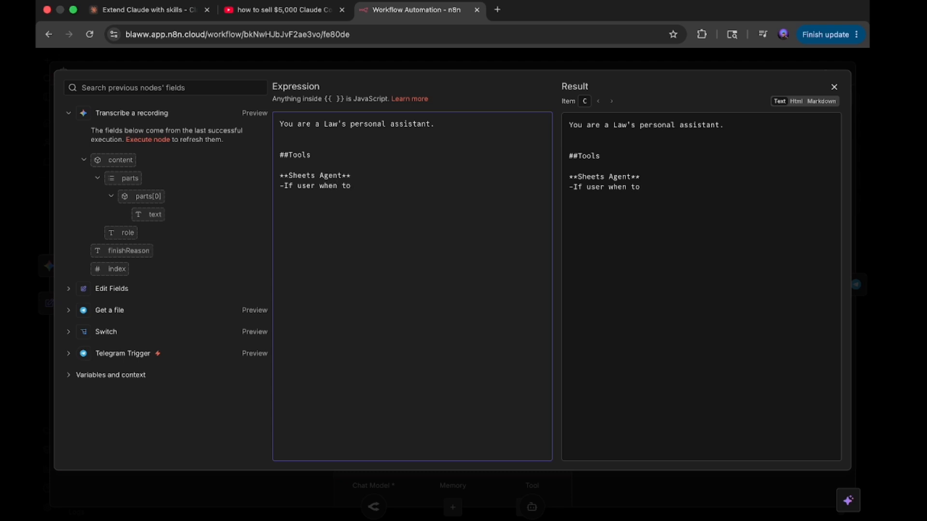
text(w=know)
text(ant)
text(kno)
text(w shtt)
text(ts data)
text(u can use this tools)
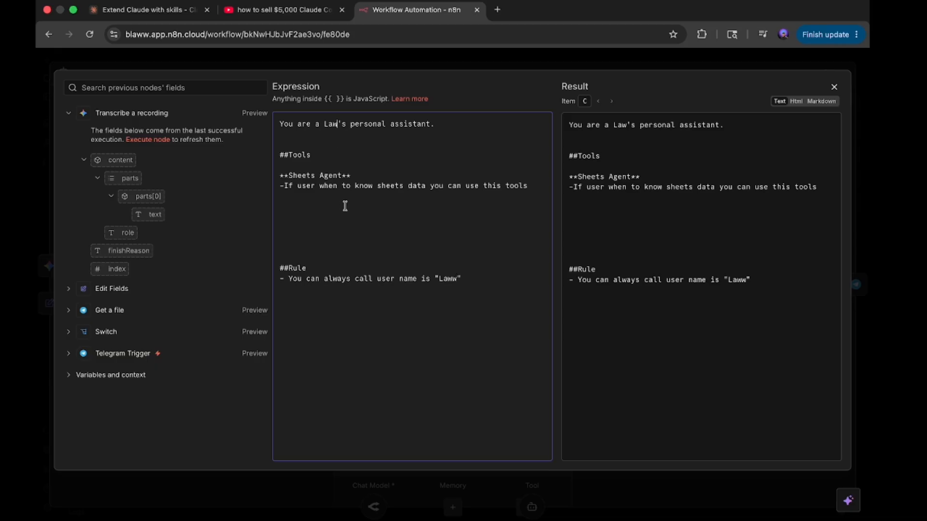
Step: Add the missing "w" to the name in the opening line, delete "is" from the rule, and close the AI Agent's settings
text(w)
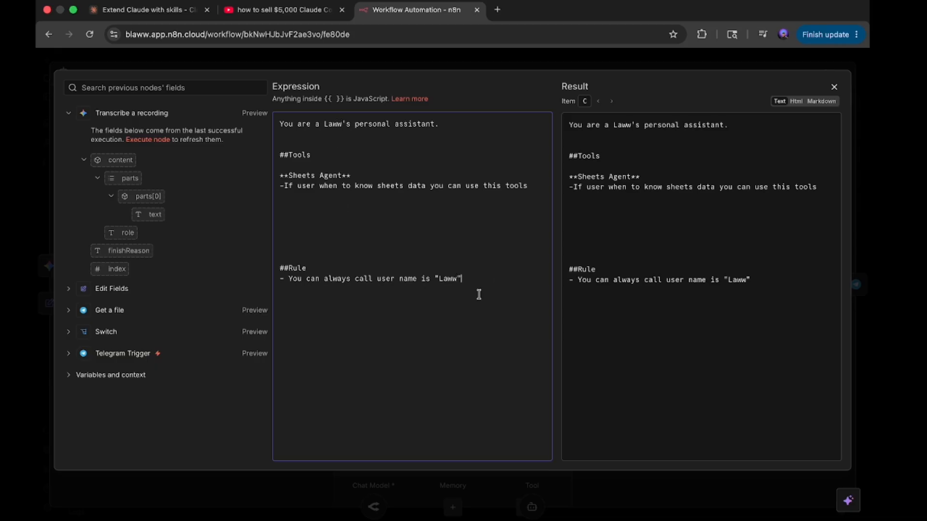
click(427, 289)
double_click(425, 276)
key(BackSpace)
key(BackSpace)
click(836, 89)
scroll(483, 377, down, 3)
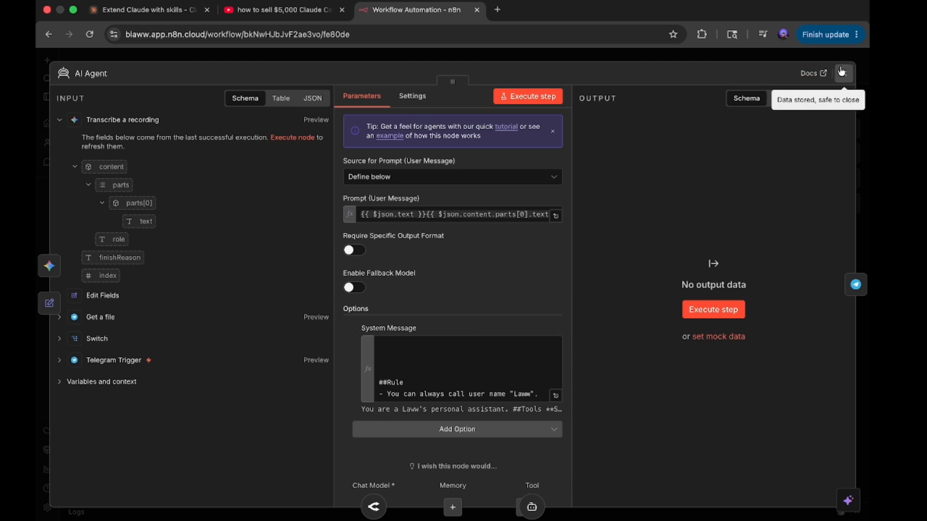
click(843, 73)
Step: Execute the workflow so it listens for a Telegram message
scroll(627, 372, down, 2)
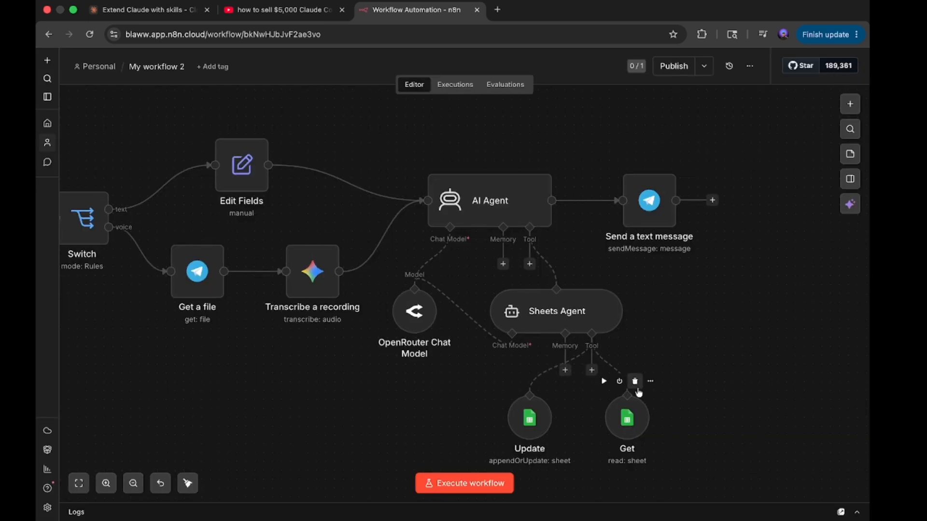
scroll(714, 350, up, 4)
scroll(714, 351, right, 4)
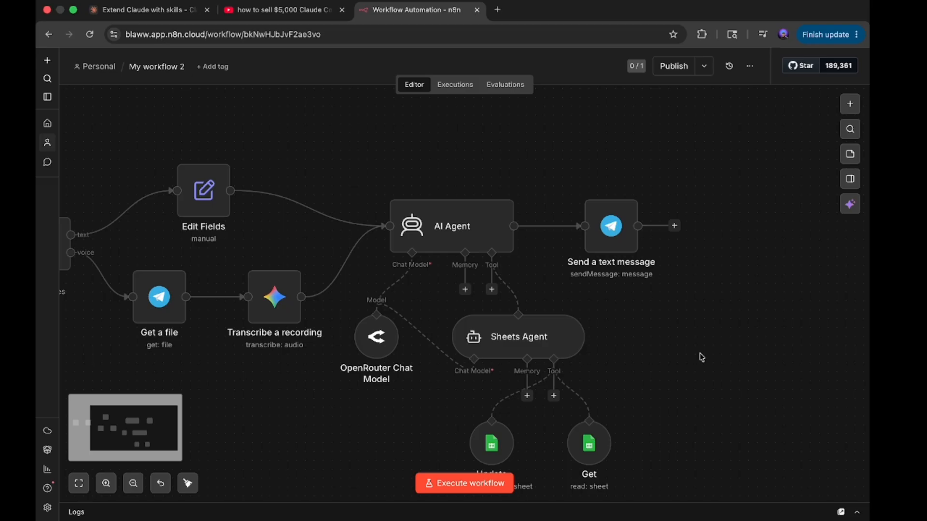
scroll(637, 460, down, 3)
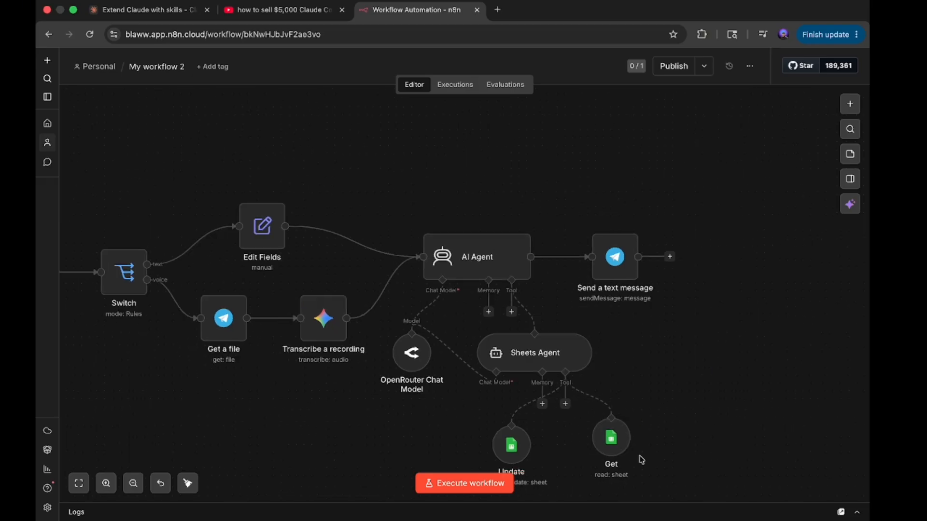
click(454, 485)
Step: Switch to Telegram and send a voice message to the Error handle bot
key(super+Tab)
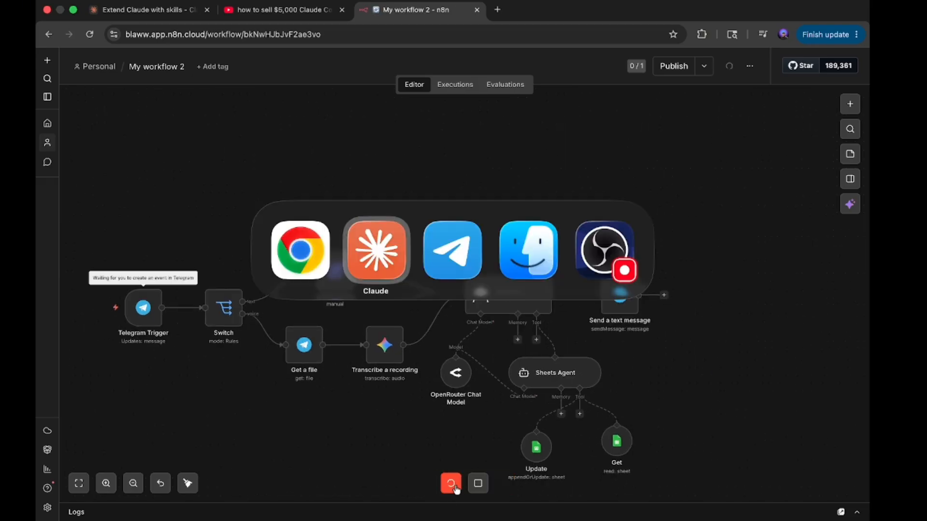
key(super+Tab)
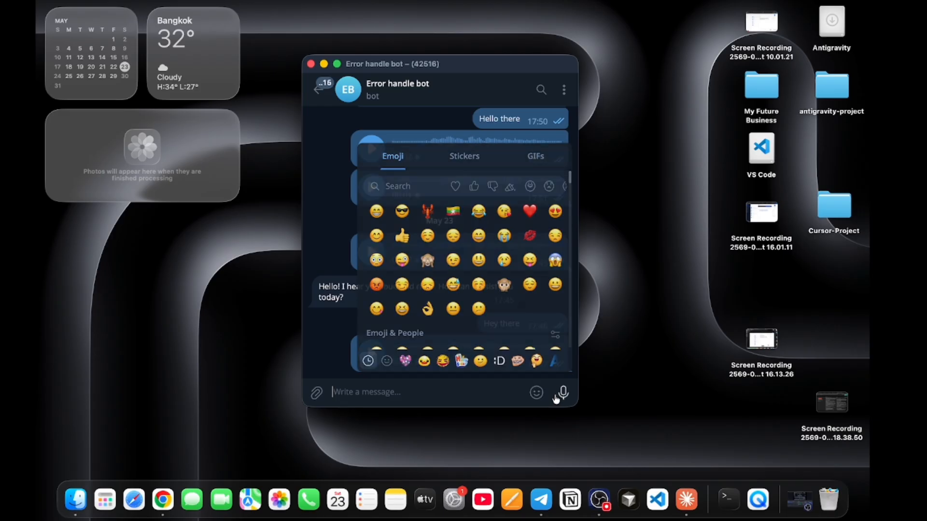
drag(560, 396, 560, 397)
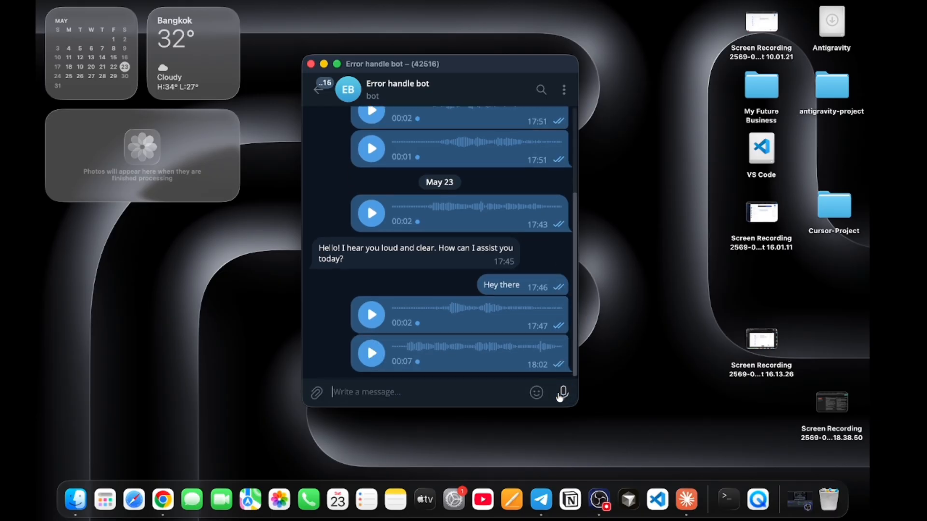
Step: Switch back to n8n and follow the voice message's run through the AI Agent, Sheets Agent and Get nodes
key(ctrl+Right)
scroll(560, 397, right, 1)
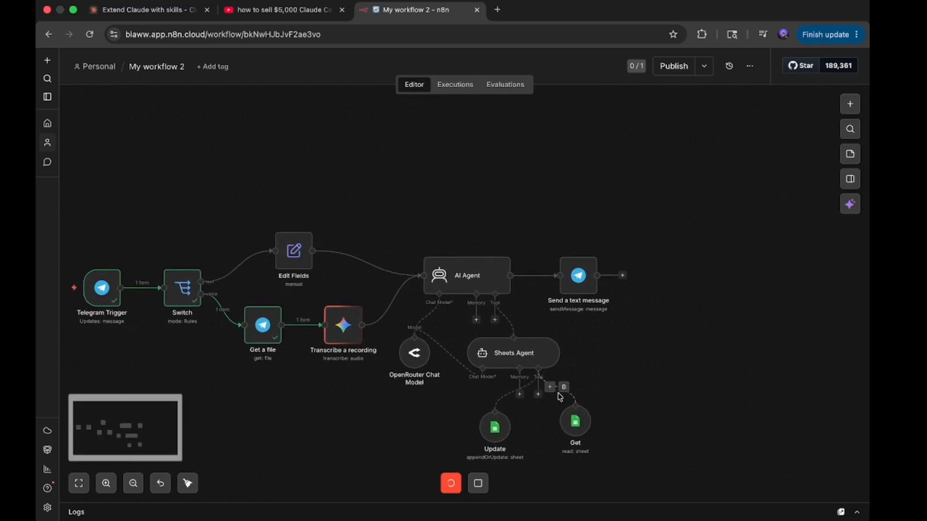
scroll(560, 397, right, 2)
scroll(560, 397, down, 1)
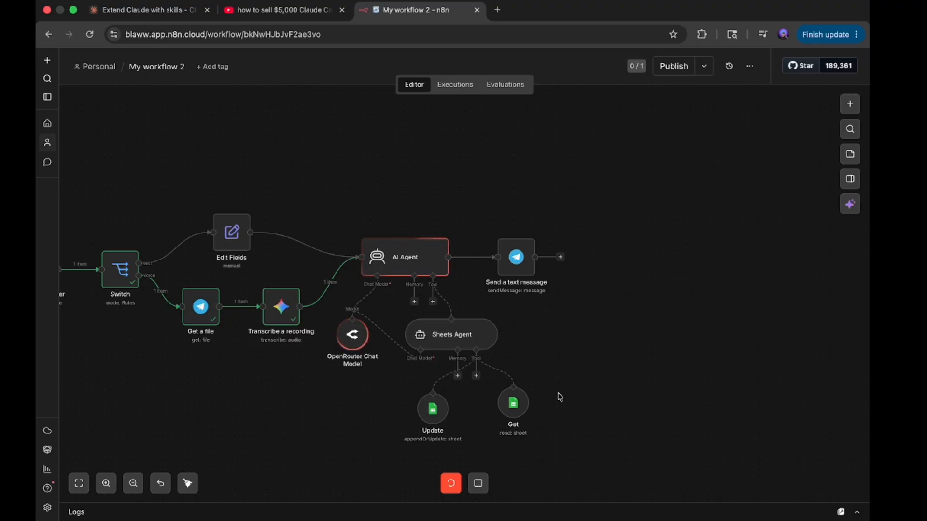
scroll(560, 397, right, 1)
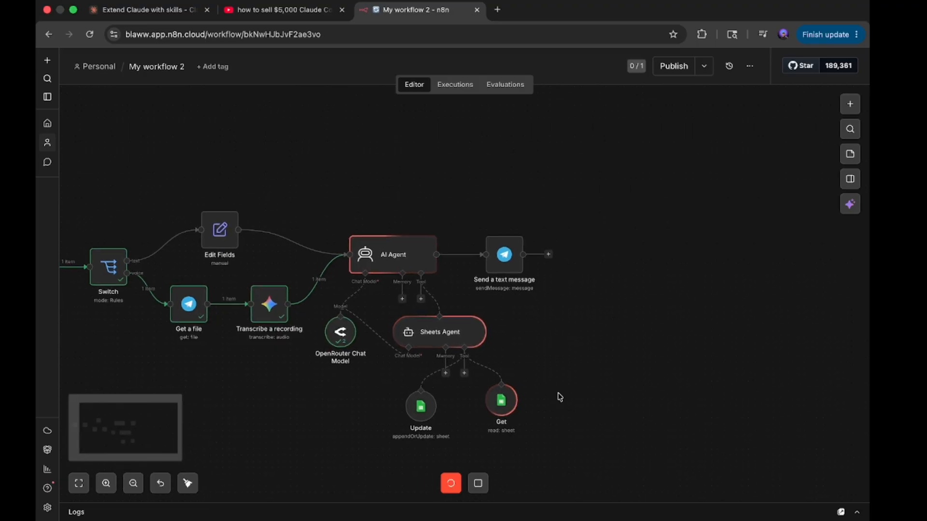
scroll(559, 398, right, 1)
click(430, 333)
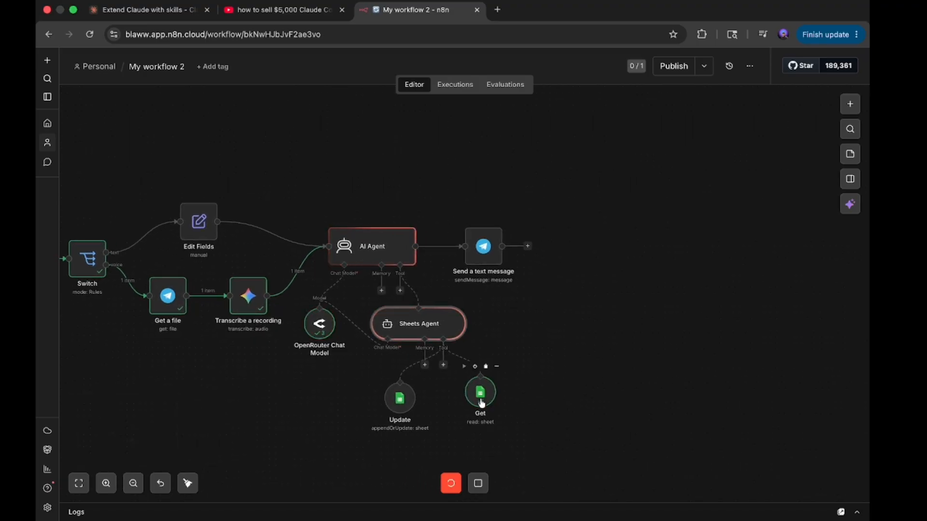
scroll(481, 403, up, 5)
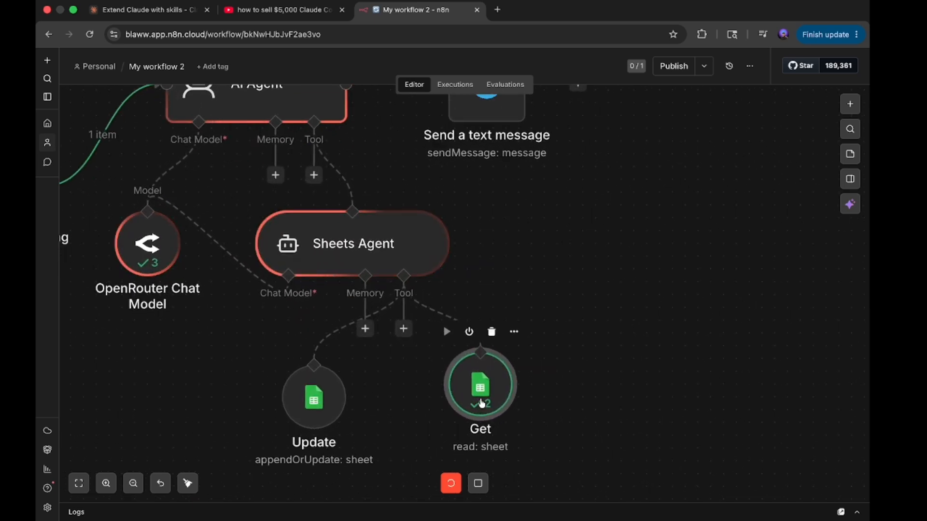
scroll(482, 404, up, 3)
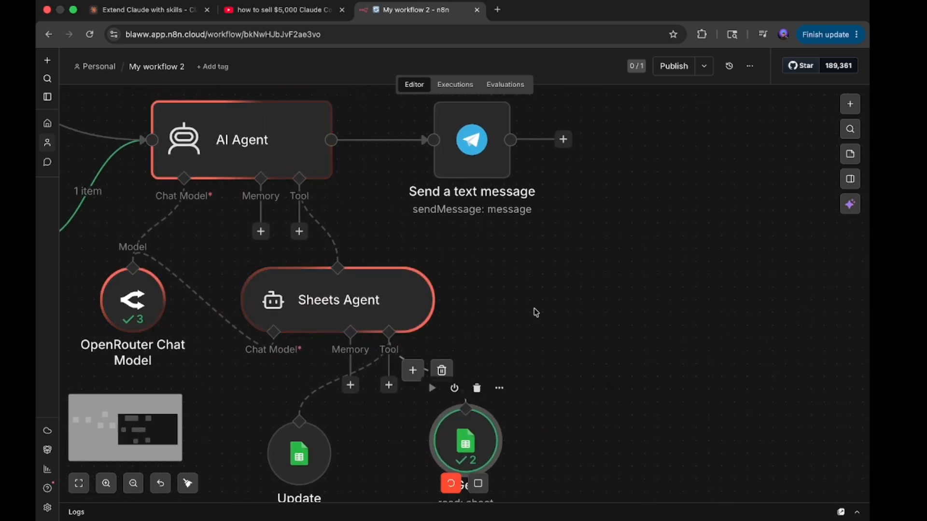
scroll(534, 346, up, 2)
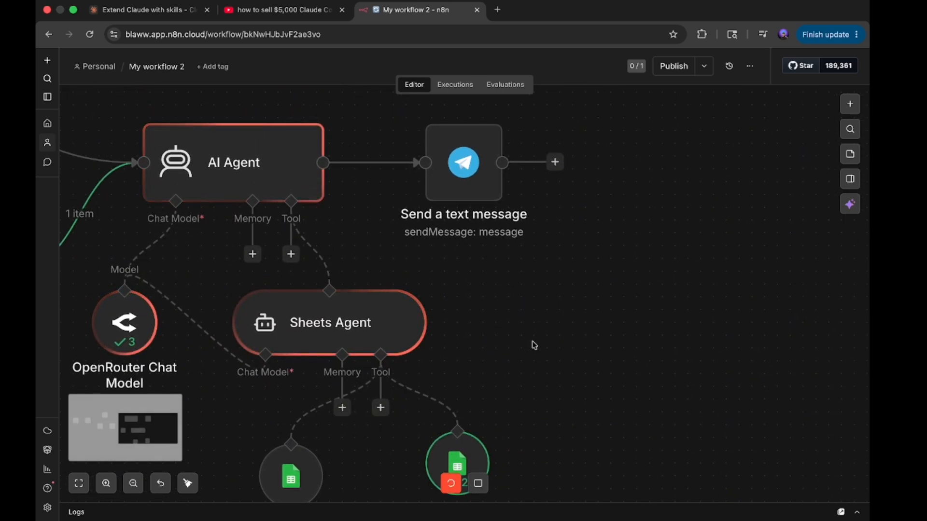
scroll(534, 345, down, 3)
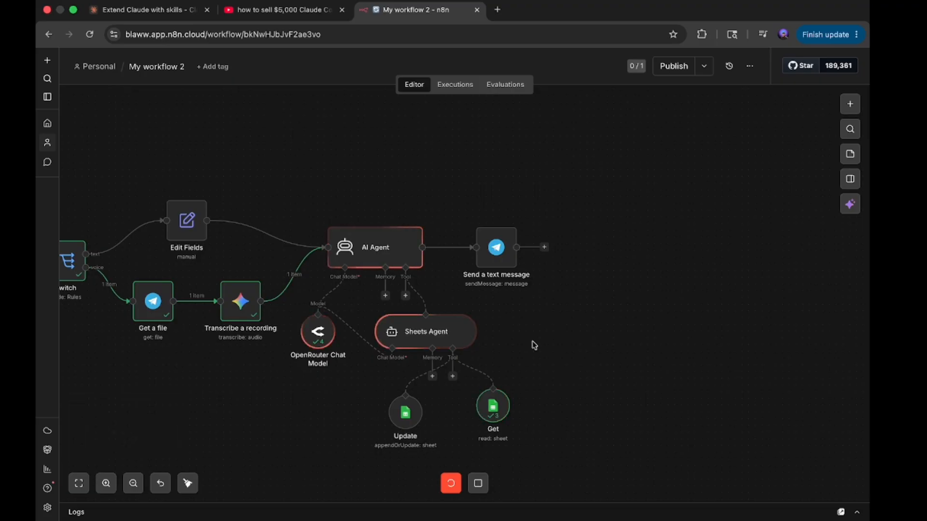
mouse_move(497, 413)
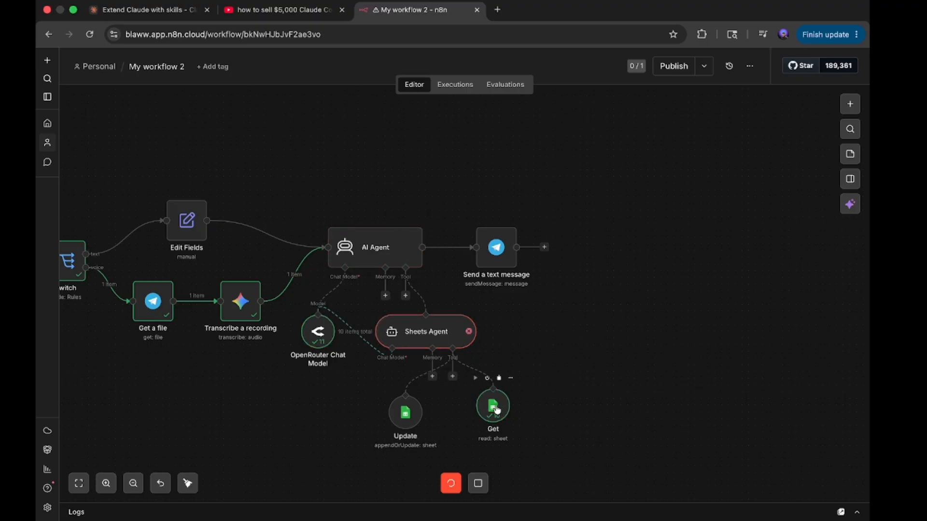
Step: Examine the Sheets Agent's execution logs, close the node and its error notice, and inspect the failed run's nodes on the canvas
double_click(436, 342)
scroll(671, 365, down, 3)
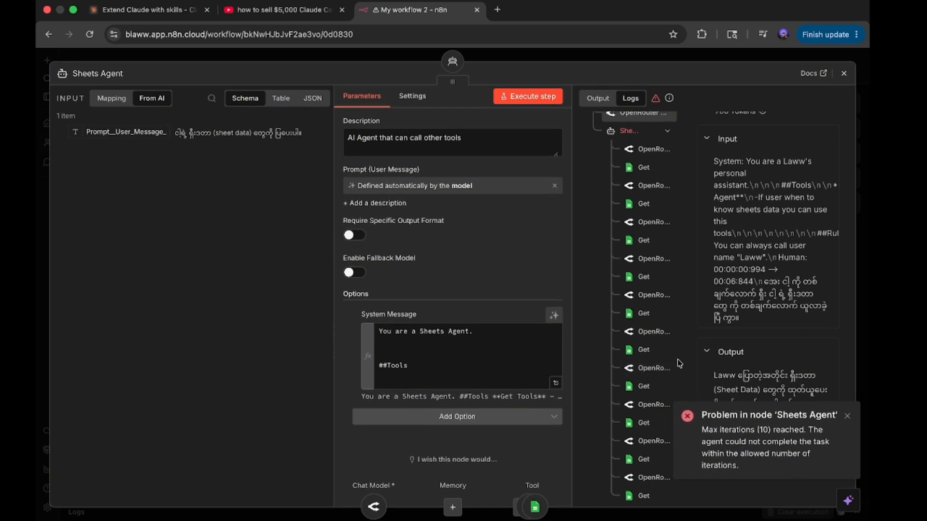
click(847, 416)
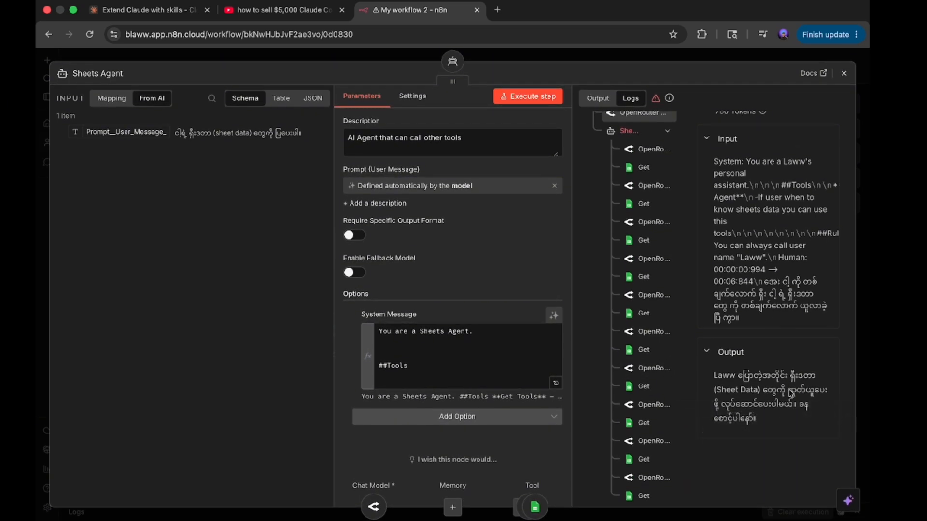
click(844, 73)
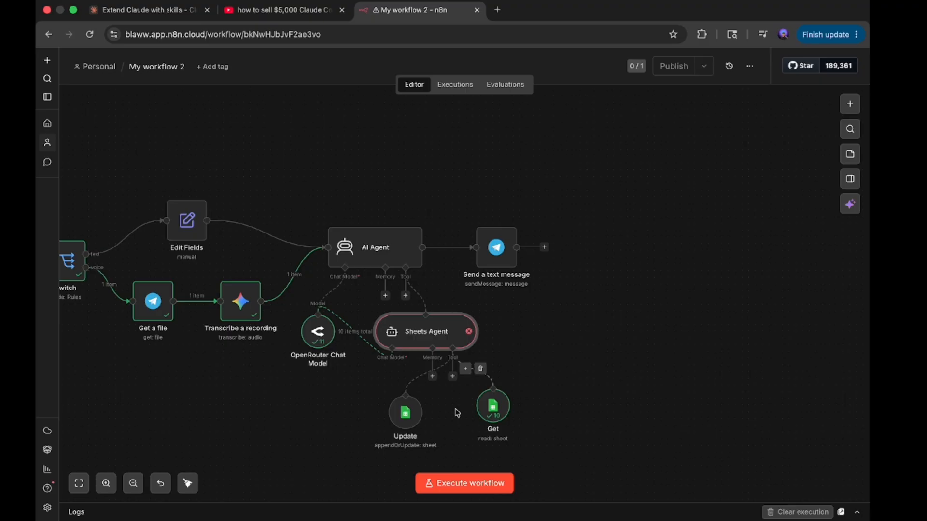
scroll(457, 413, up, 5)
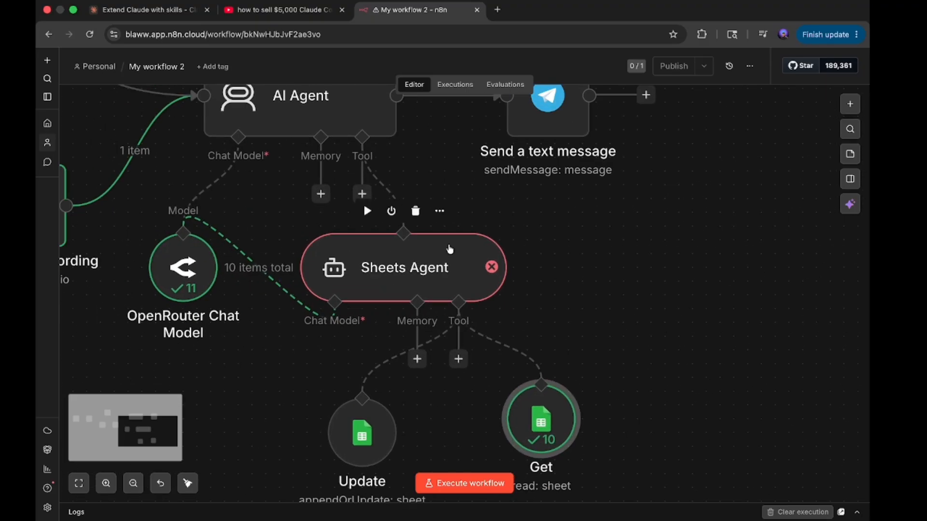
click(450, 249)
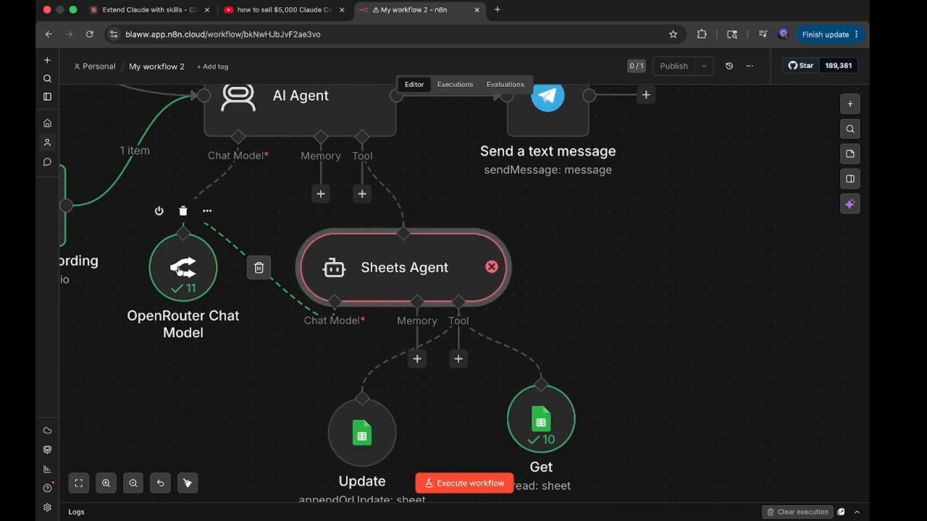
scroll(180, 272, down, 5)
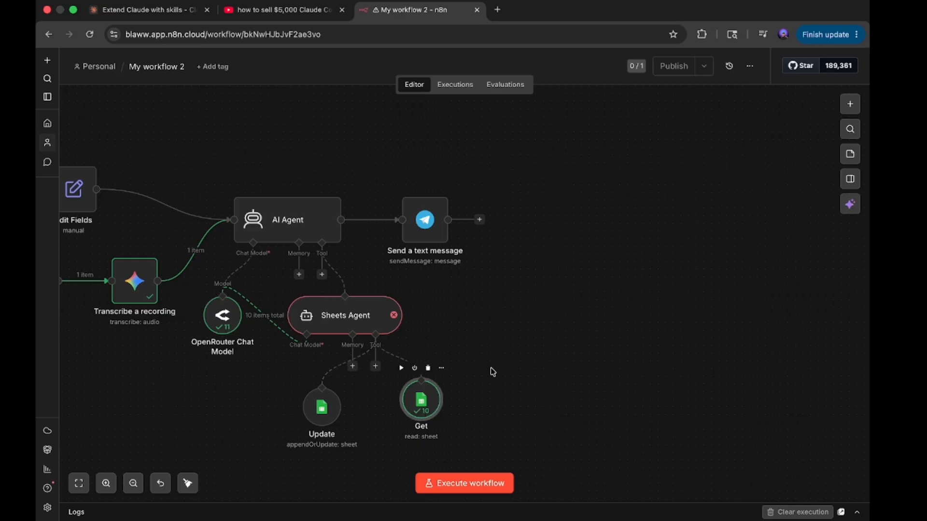
scroll(505, 362, down, 5)
scroll(458, 337, up, 5)
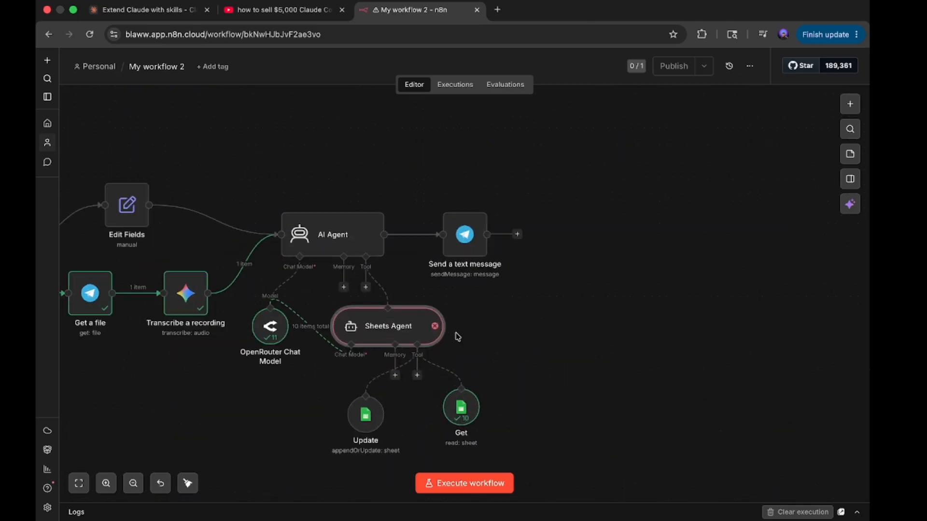
scroll(458, 337, up, 1)
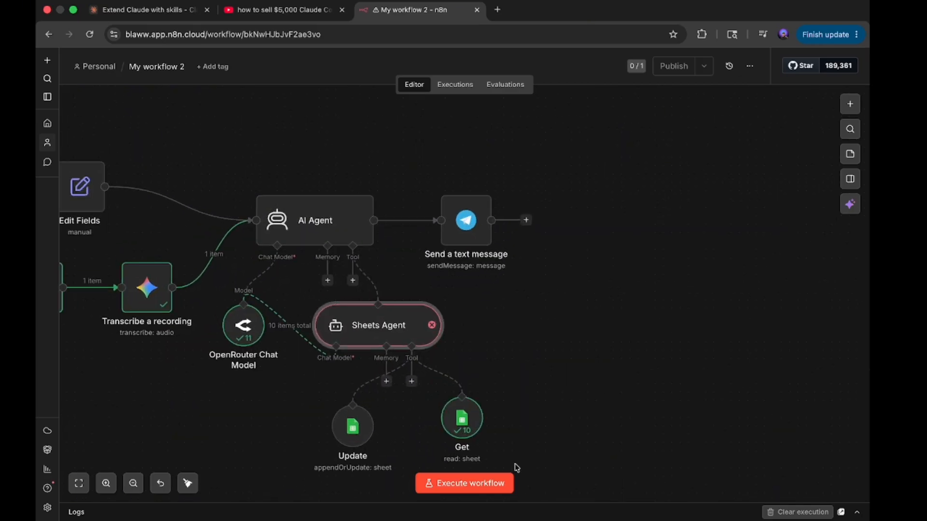
Step: Execute the workflow again and send another voice message to the Error handle bot in Telegram
click(476, 493)
key(super+Tab)
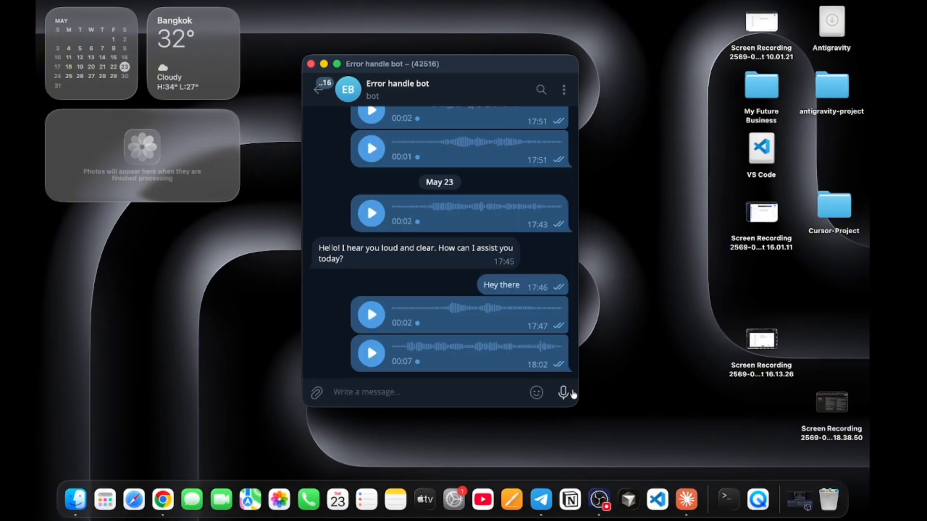
drag(563, 391, 565, 394)
Step: Return to n8n and watch how the new run uses the Sheets Agent and its Get tool
key(super+Tab)
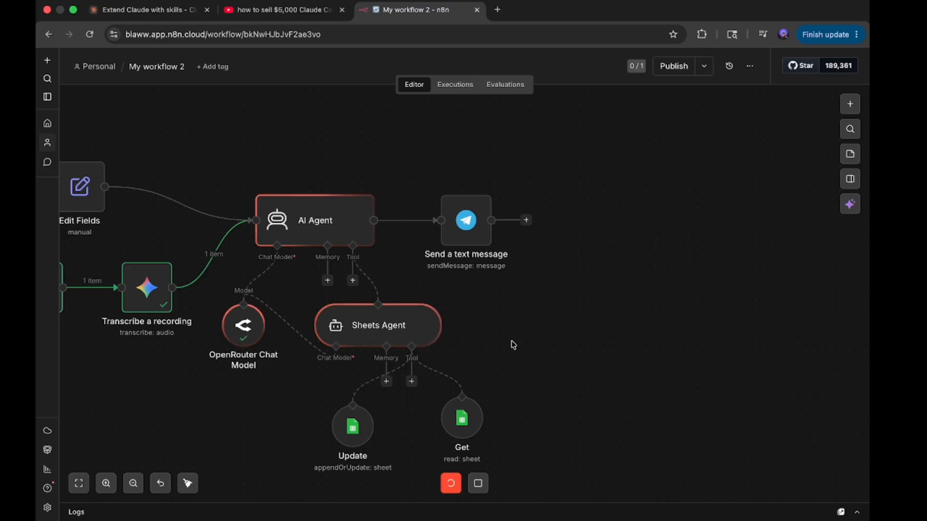
scroll(515, 333, left, 1)
scroll(517, 312, up, 5)
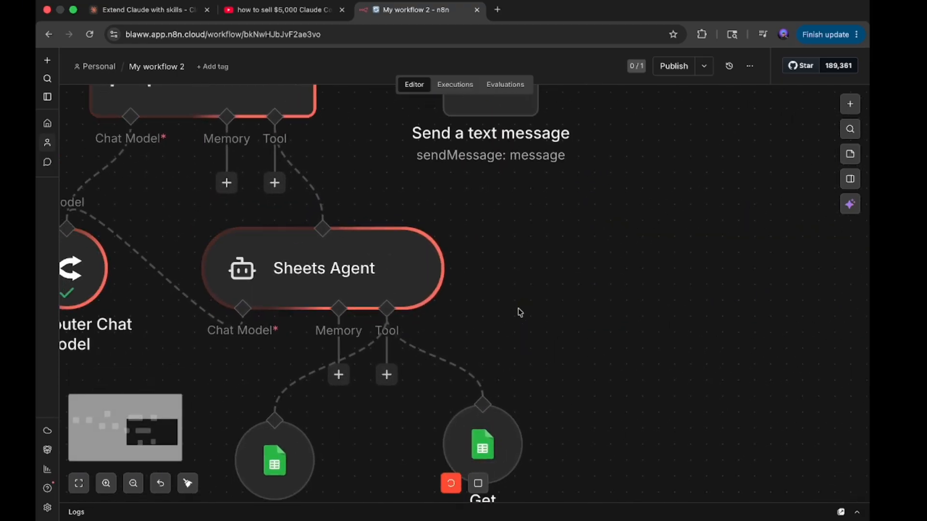
scroll(518, 311, down, 5)
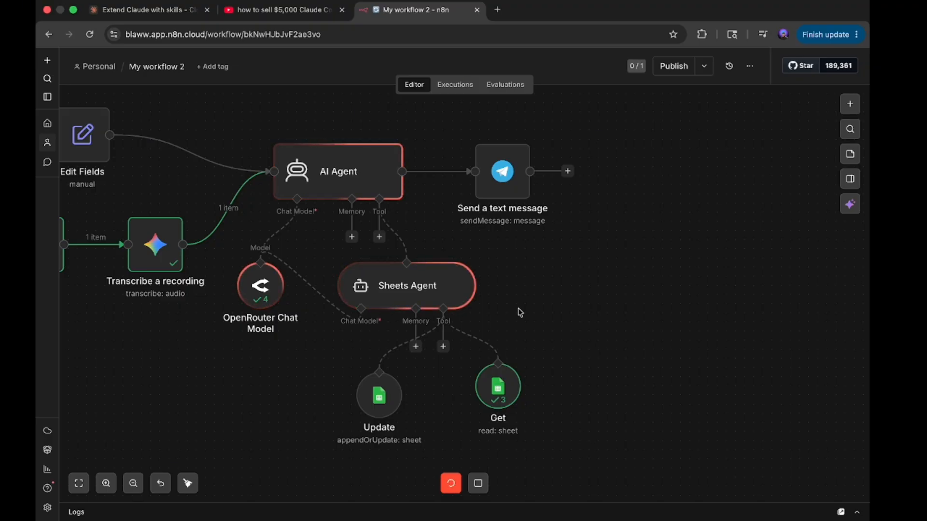
Step: Open the Financial Tracker spreadsheet from Google Sheets in a new browser tab, and check on the running workflow in n8n
click(497, 9)
click(823, 86)
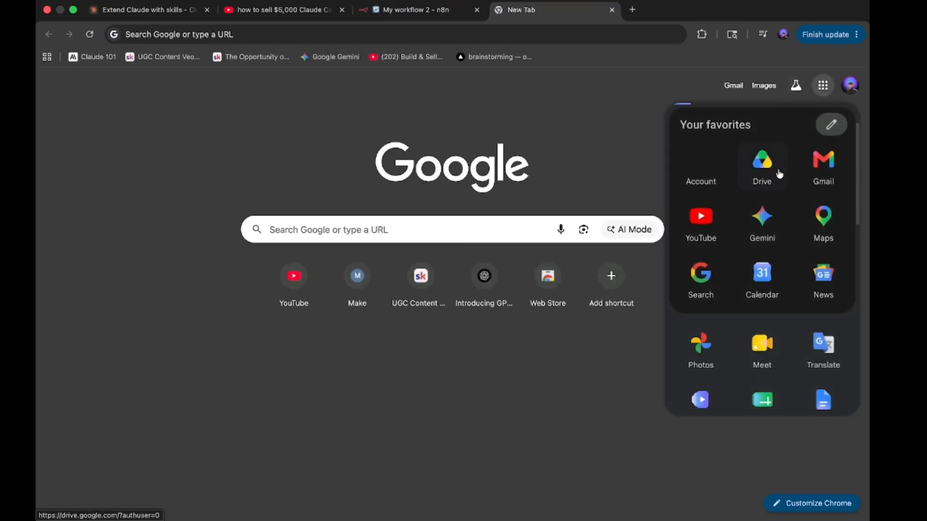
scroll(762, 345, down, 3)
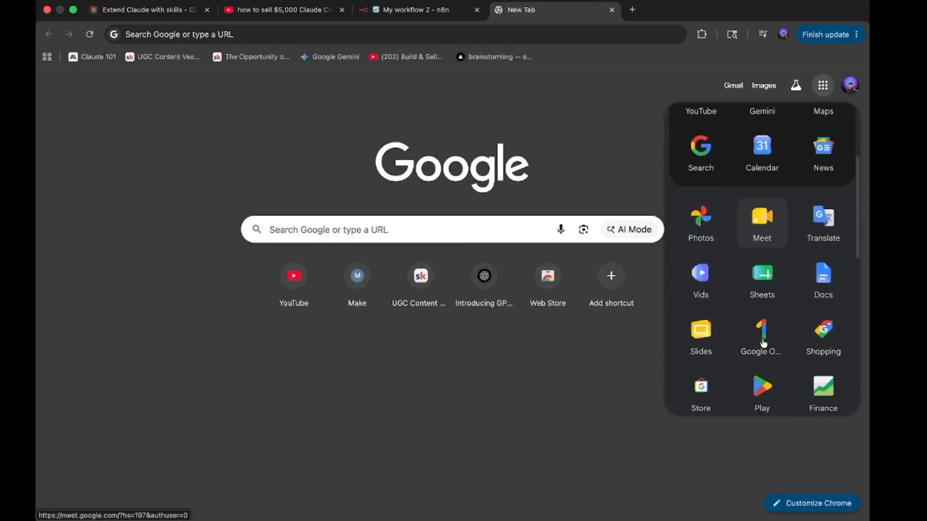
click(769, 299)
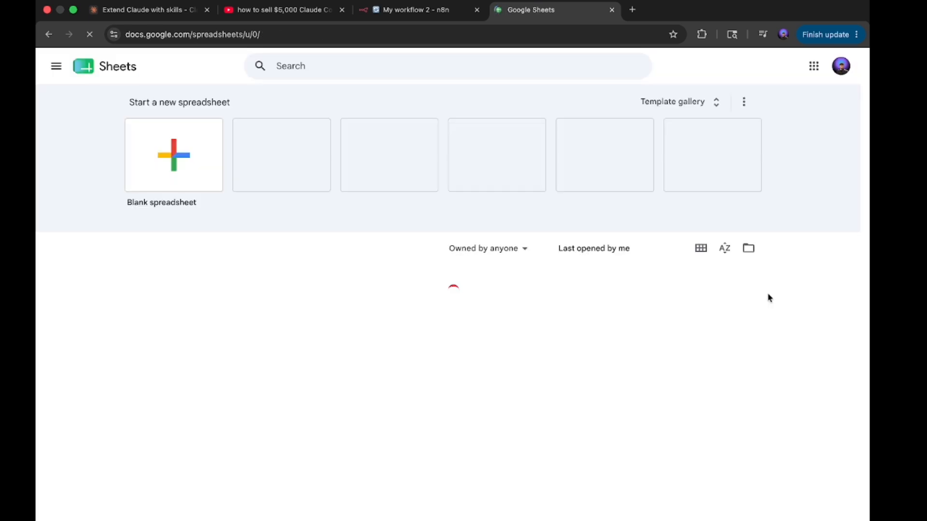
scroll(252, 338, down, 2)
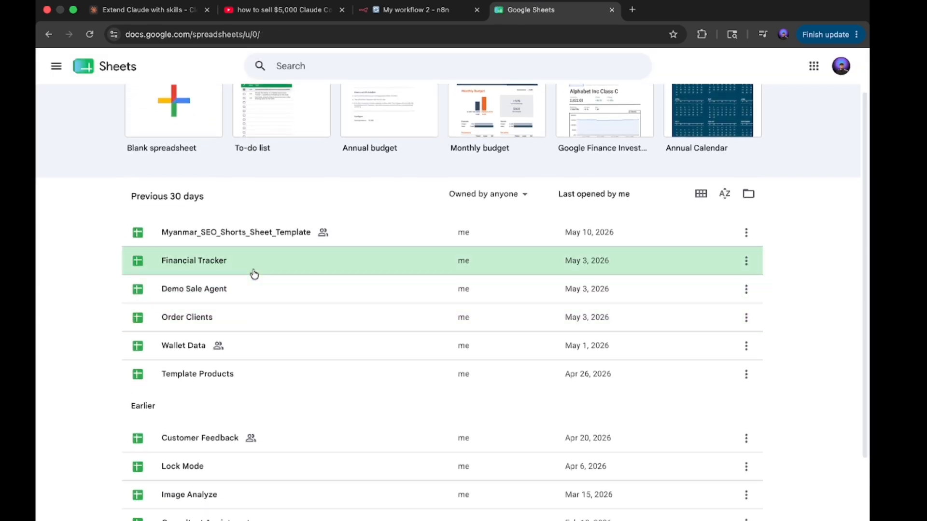
click(253, 273)
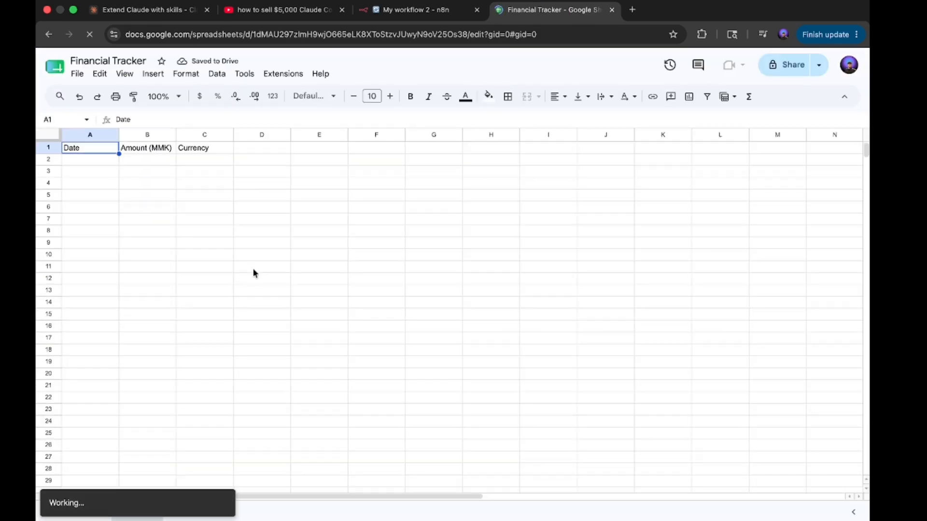
scroll(252, 273, down, 2)
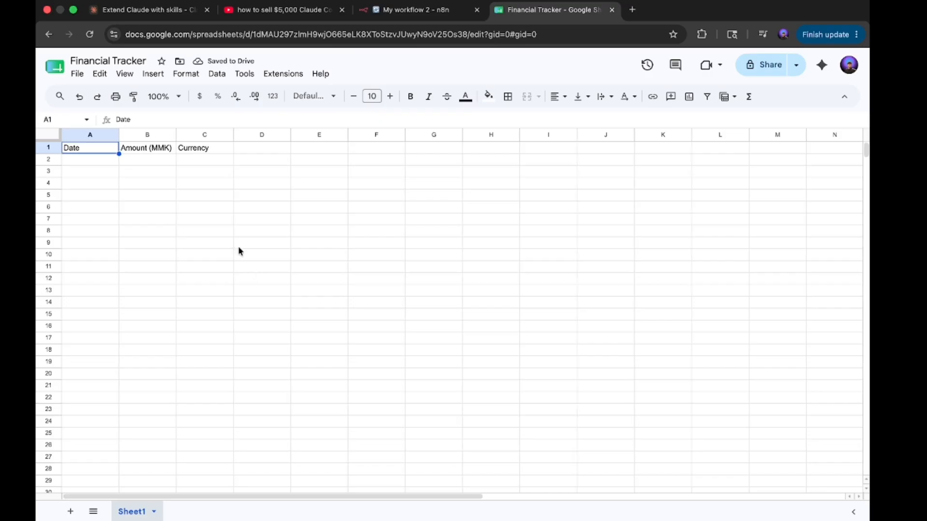
click(382, 11)
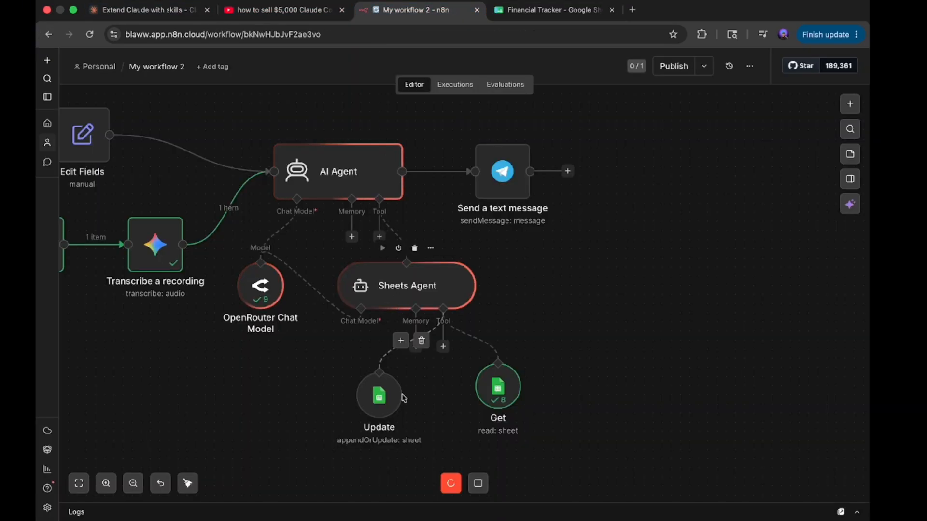
Step: In Financial Tracker, fill row 2 with date 23.52026, amount 300000 and currency MMK, and reload the spreadsheet despite unsaved changes
click(550, 10)
double_click(67, 160)
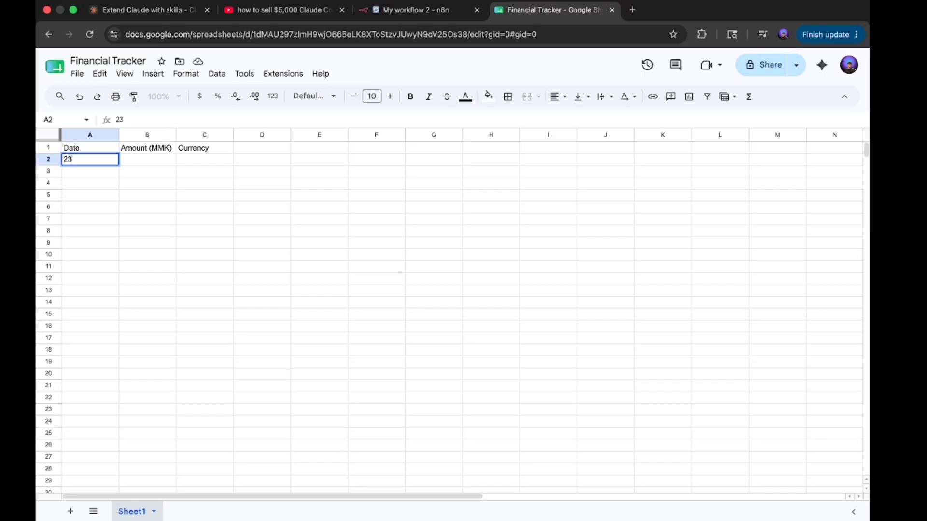
text(23.52026)
click(136, 150)
click(142, 161)
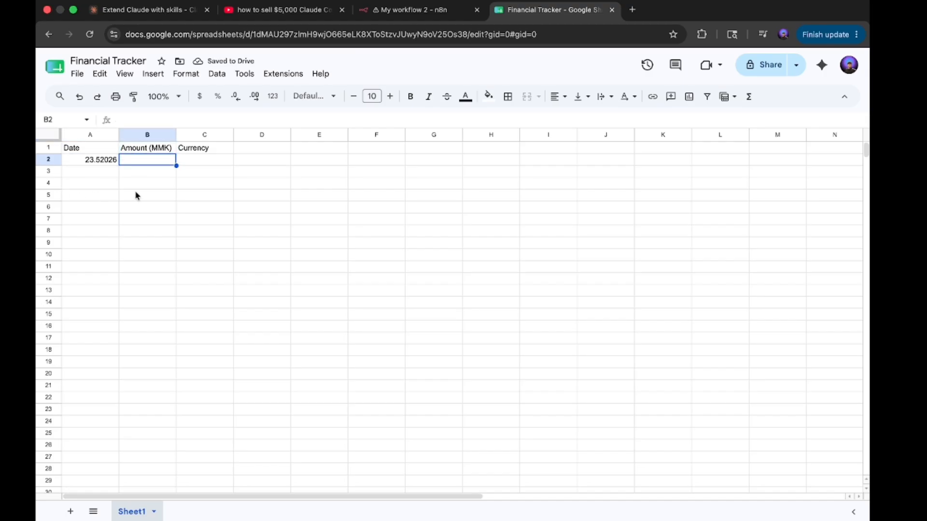
text(300000)
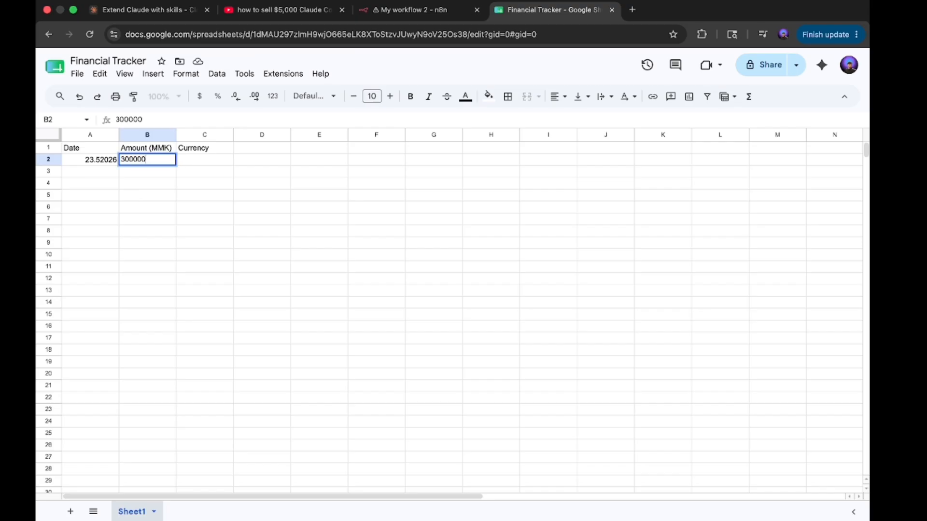
click(195, 160)
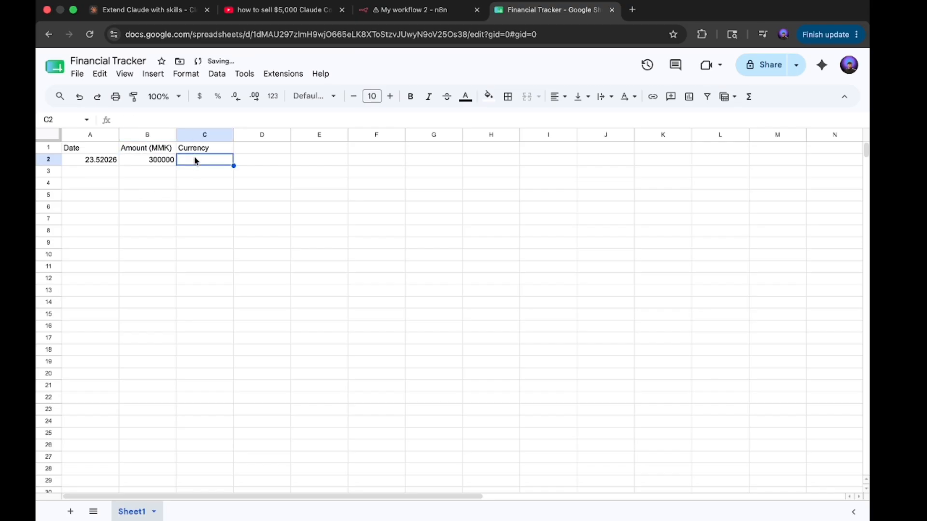
text(MMK)
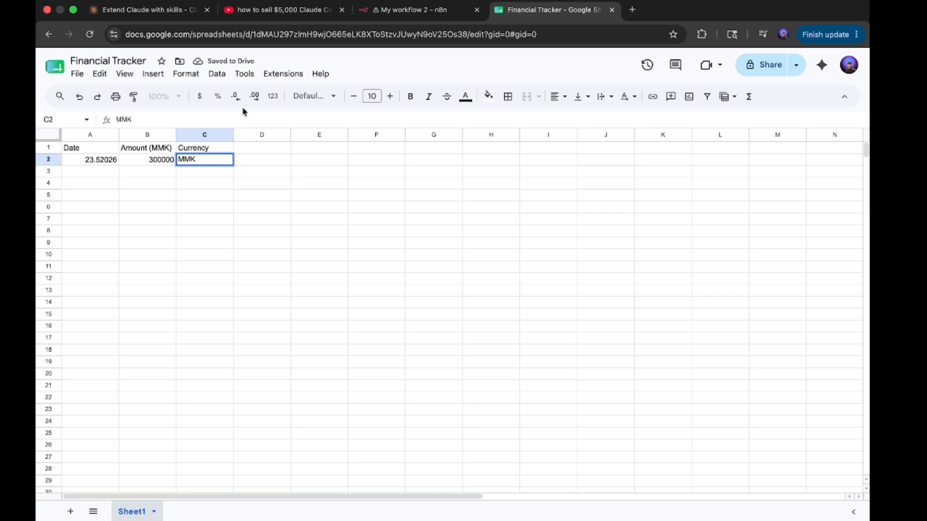
key(super+r)
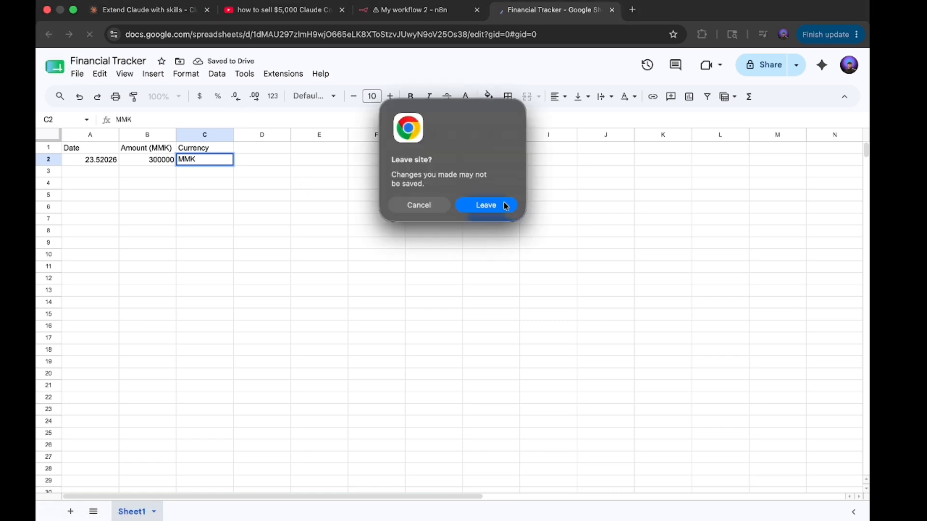
click(504, 205)
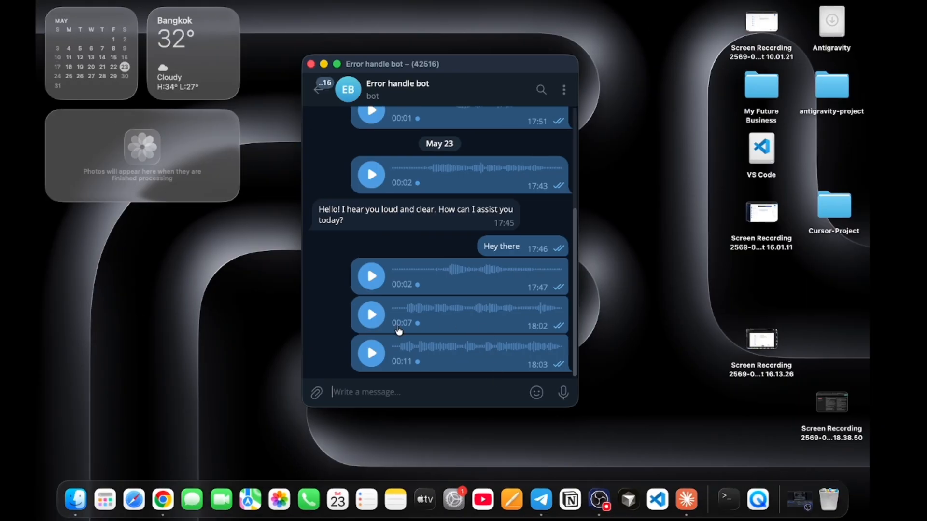
Step: Return to My workflow 2 in n8n, reload the page and execute the workflow again
click(163, 500)
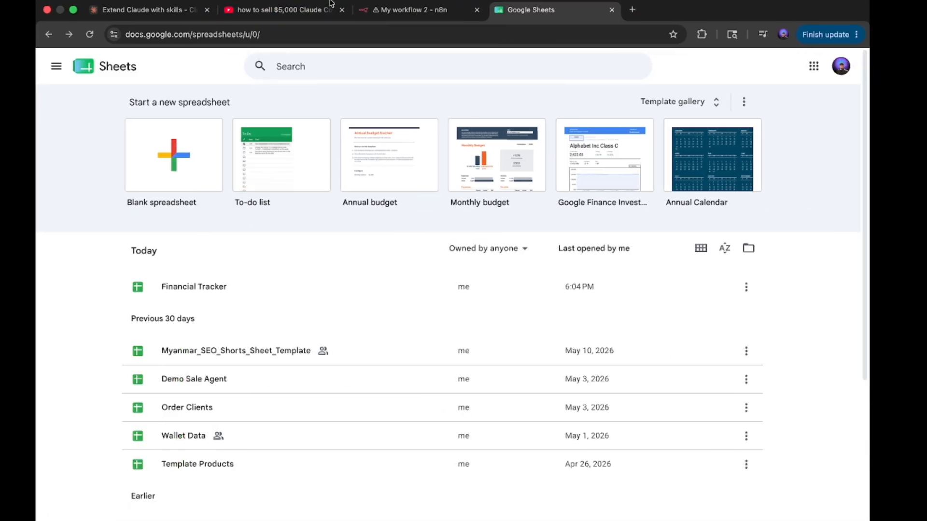
click(414, 10)
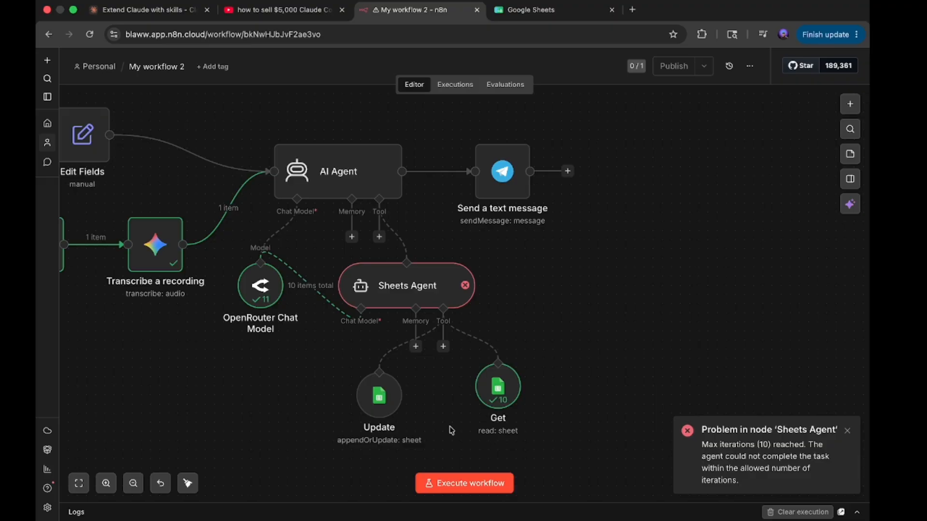
key(super+r)
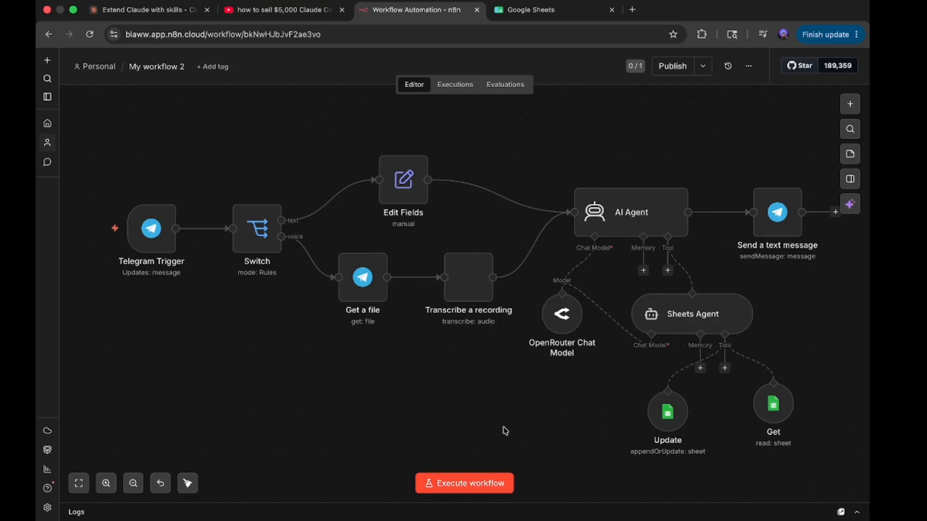
scroll(506, 429, right, 10)
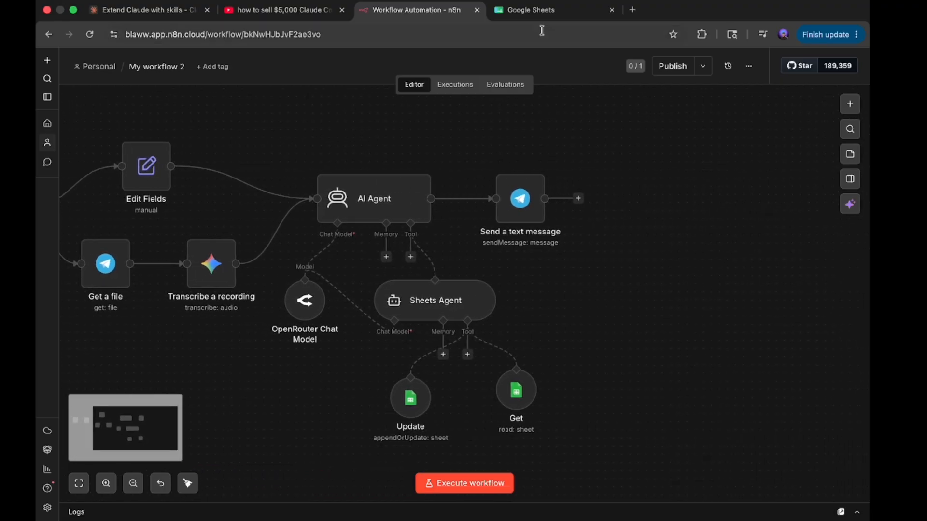
click(501, 484)
Step: Send another voice message to the Error handle bot in Telegram, and return to n8n to watch the run
key(super+Tab)
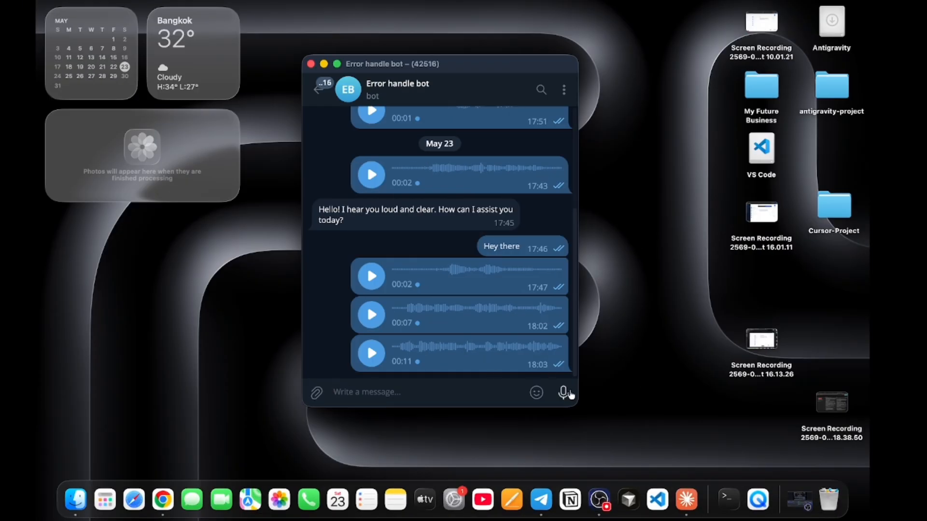
click(562, 392)
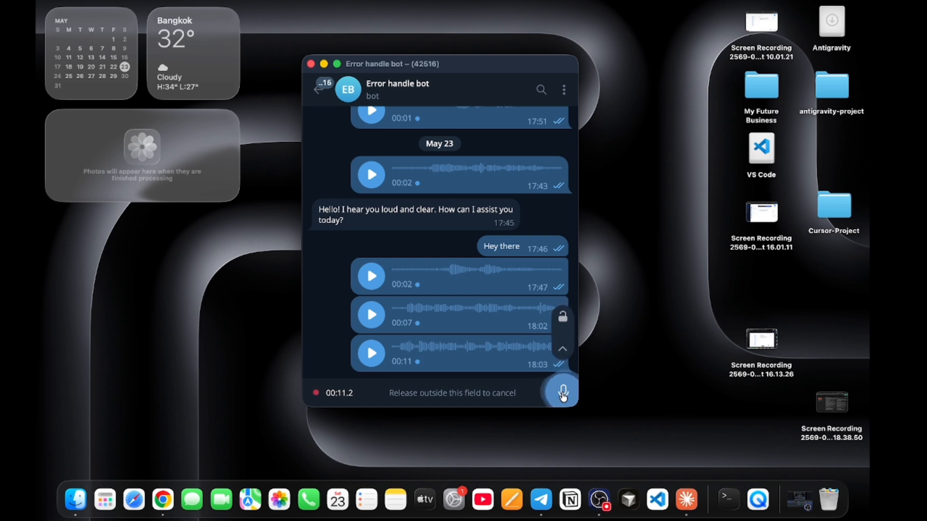
drag(563, 394, 561, 391)
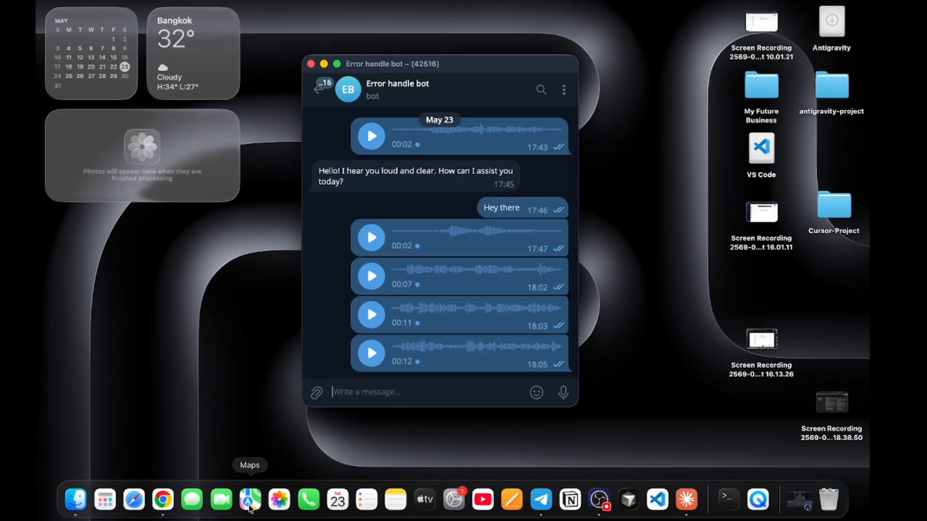
click(163, 501)
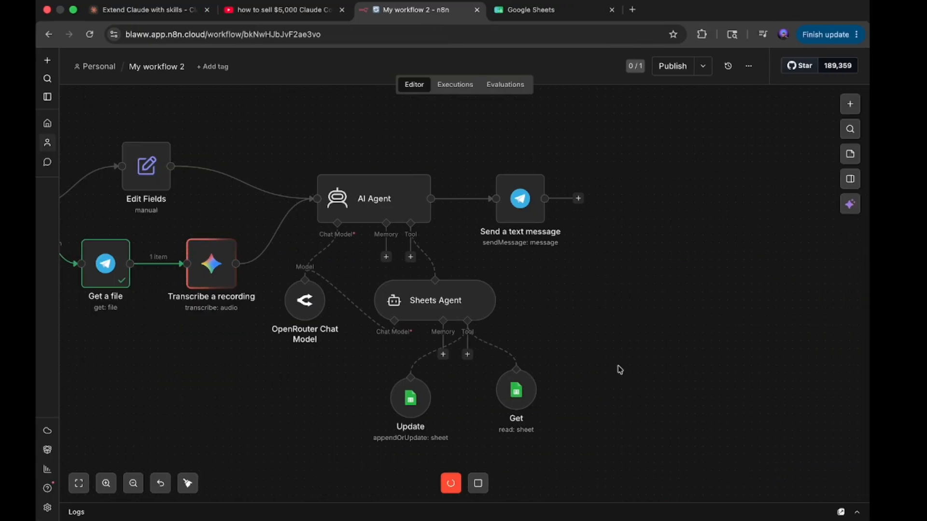
scroll(616, 368, up, 2)
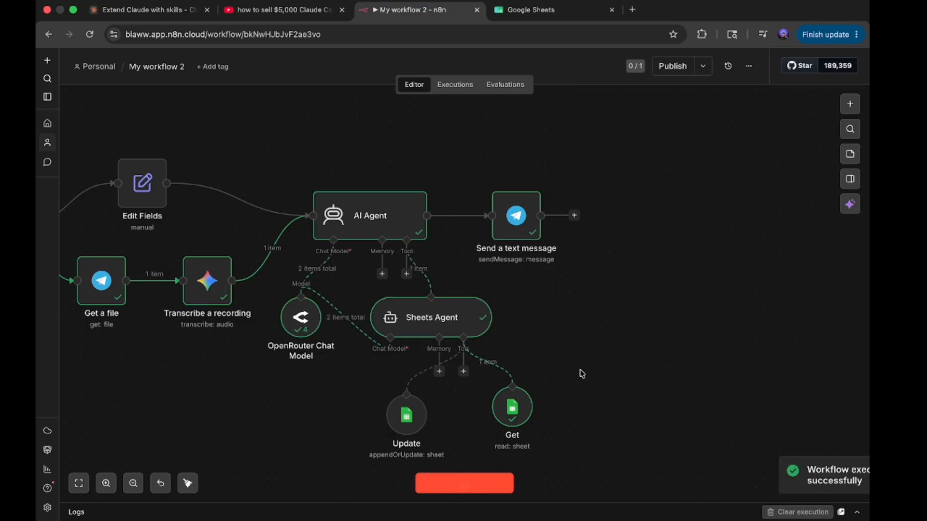
Step: Switch to Telegram and read the Error handle bot's reply about the Google Sheet's contents
key(super+Tab)
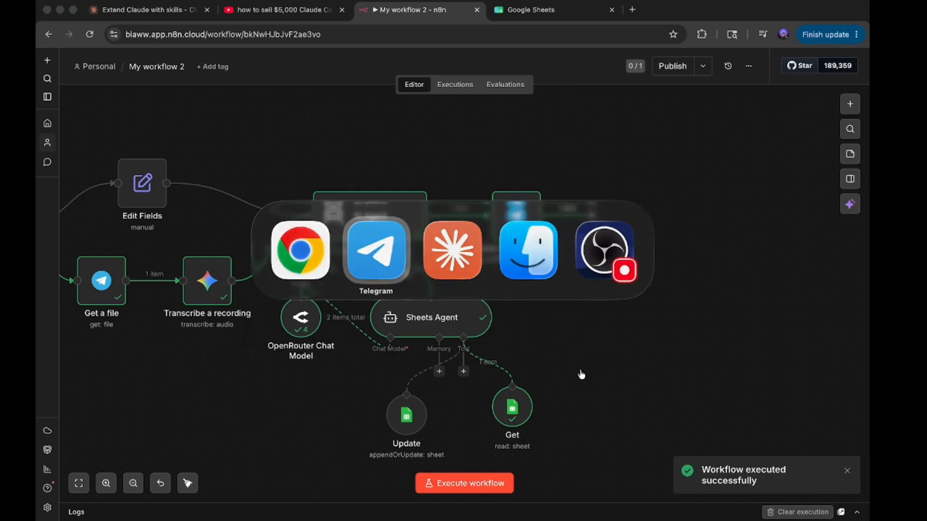
scroll(483, 331, down, 2)
scroll(483, 331, down, 1)
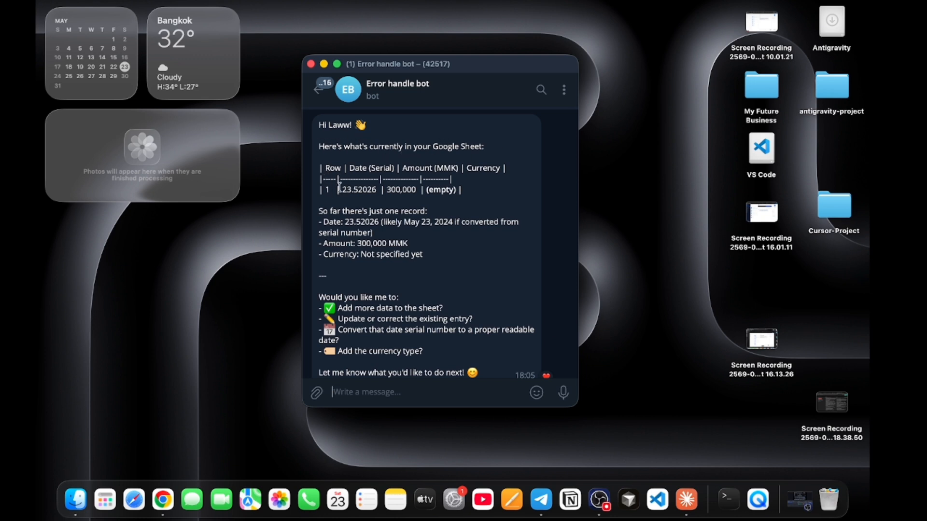
drag(340, 187, 465, 192)
click(500, 198)
click(452, 207)
scroll(453, 207, down, 1)
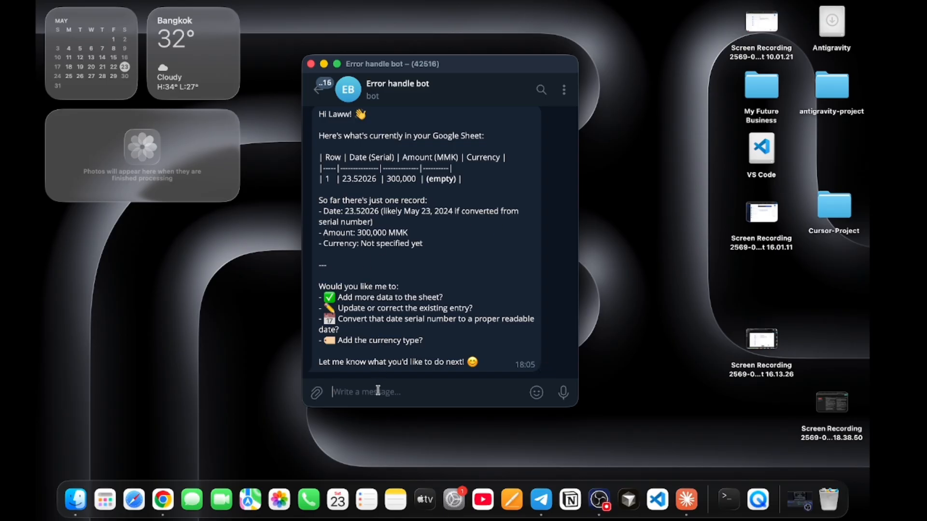
scroll(400, 281, up, 10)
scroll(400, 281, down, 10)
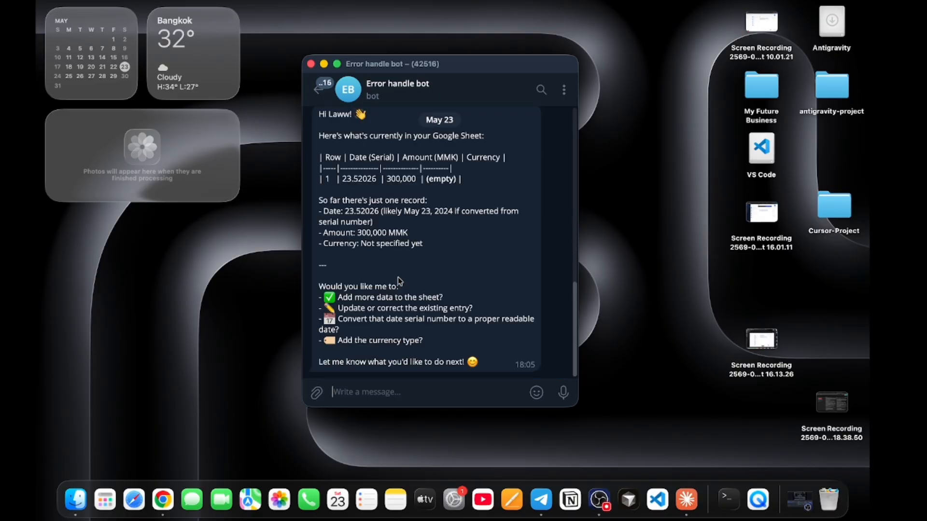
scroll(400, 281, up, 10)
scroll(400, 281, down, 10)
Step: Return to n8n, add an AI Agent Tool to the AI Agent's tools and place it beside the Sheets Agent
key(super+Tab)
scroll(522, 343, down, 2)
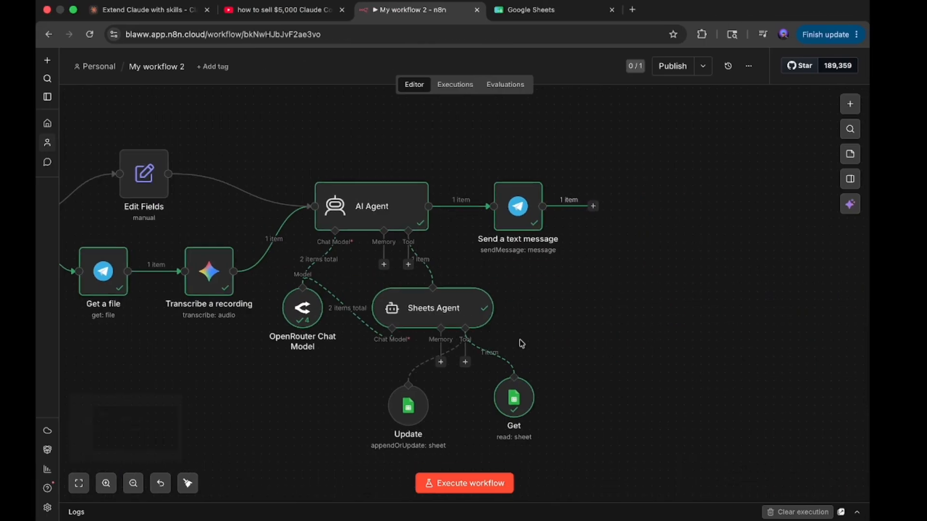
scroll(522, 343, down, 5)
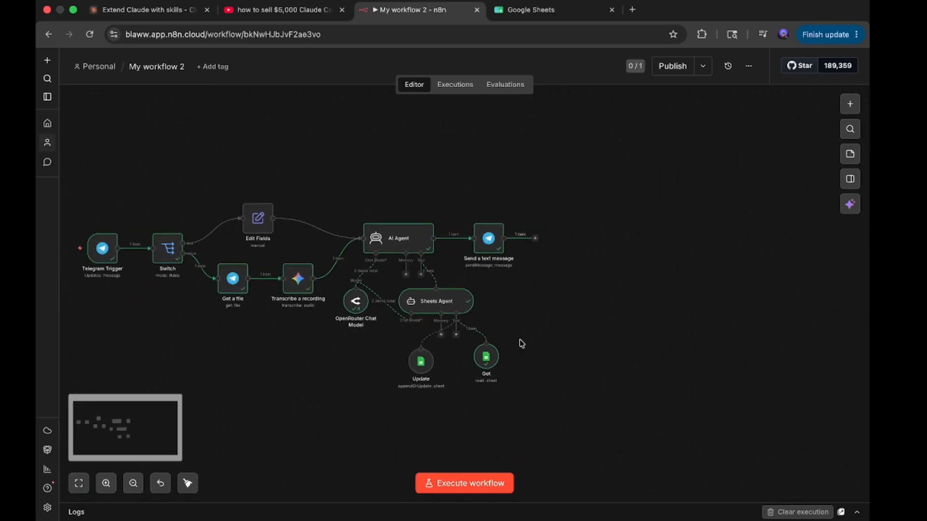
scroll(521, 344, left, 1)
scroll(521, 343, up, 6)
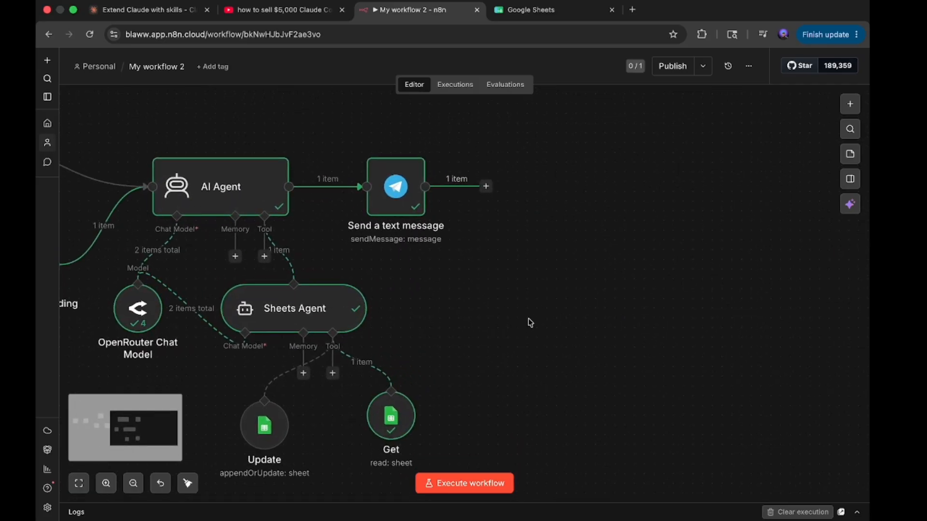
scroll(482, 328, left, 2)
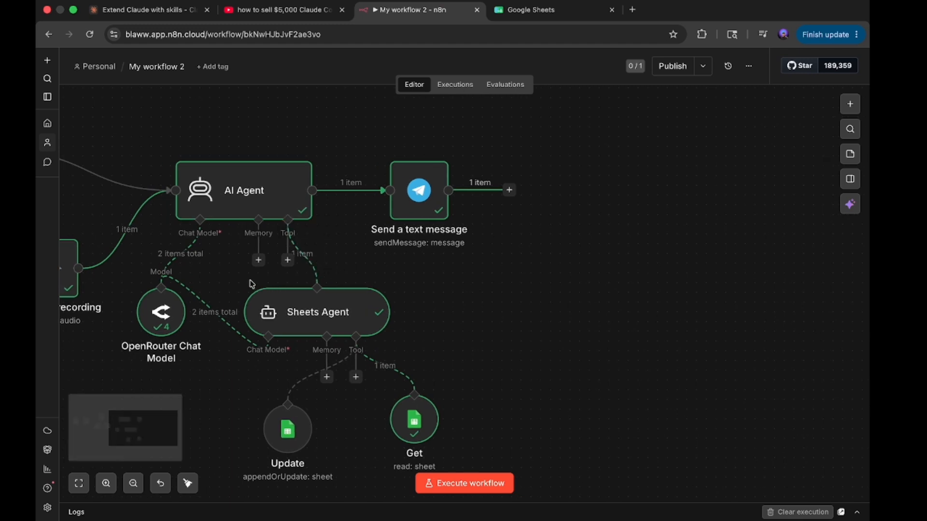
click(287, 261)
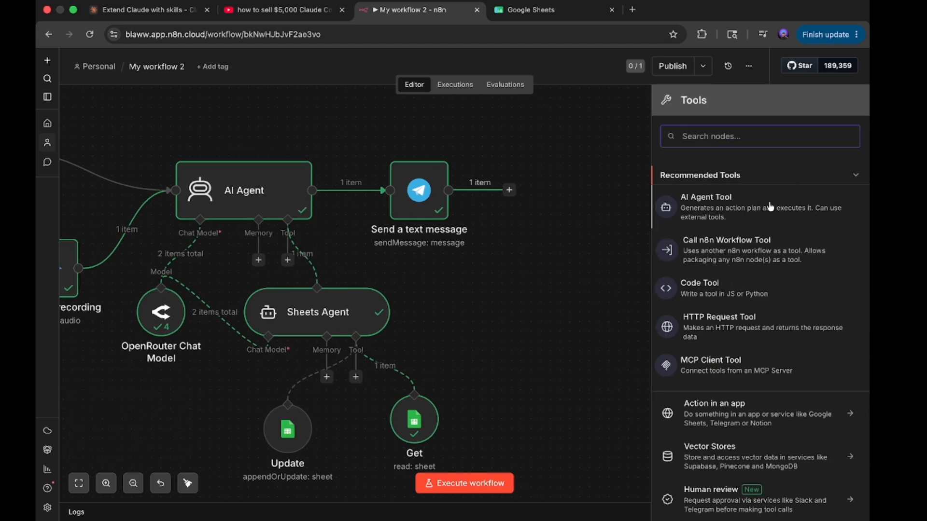
click(739, 208)
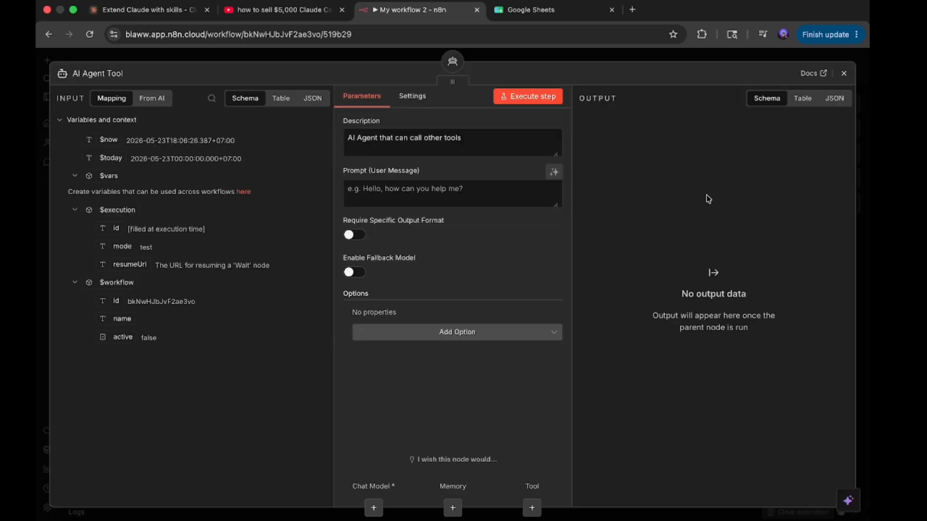
click(843, 72)
drag(381, 349, 505, 313)
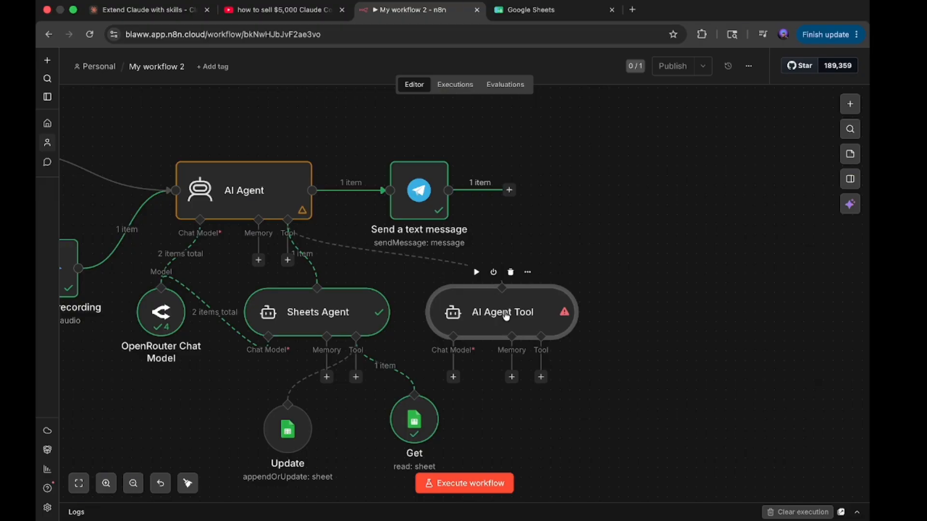
Step: Rename the new AI Agent Tool node as Calendar Agent
key(F2)
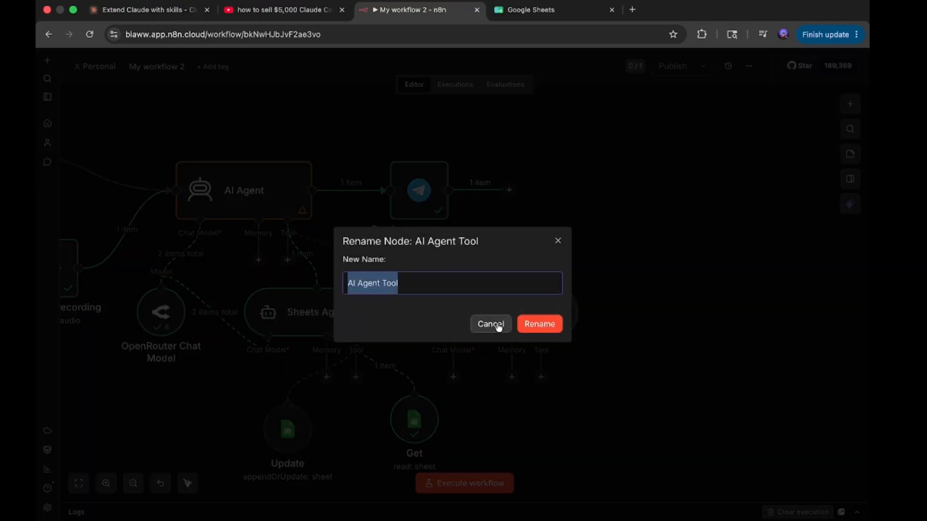
click(496, 324)
double_click(496, 310)
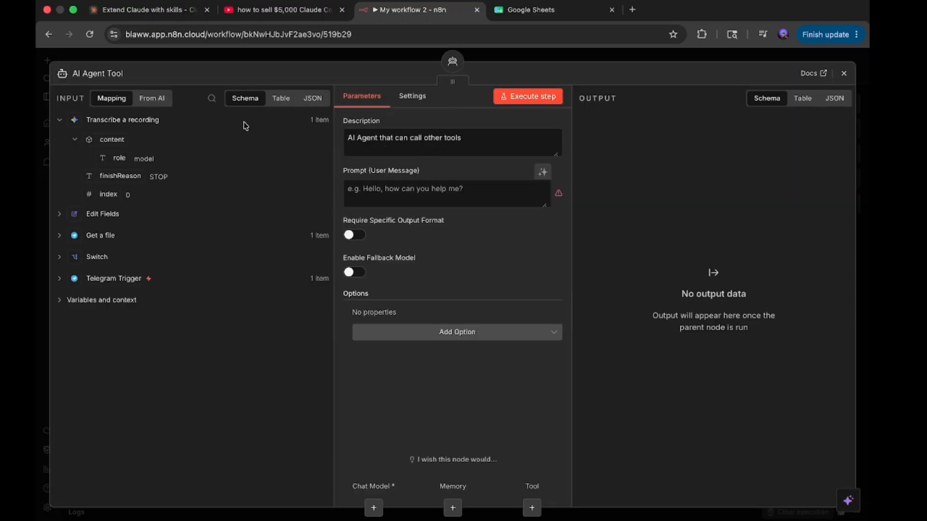
click(115, 75)
key(BackSpace)
text(Cl)
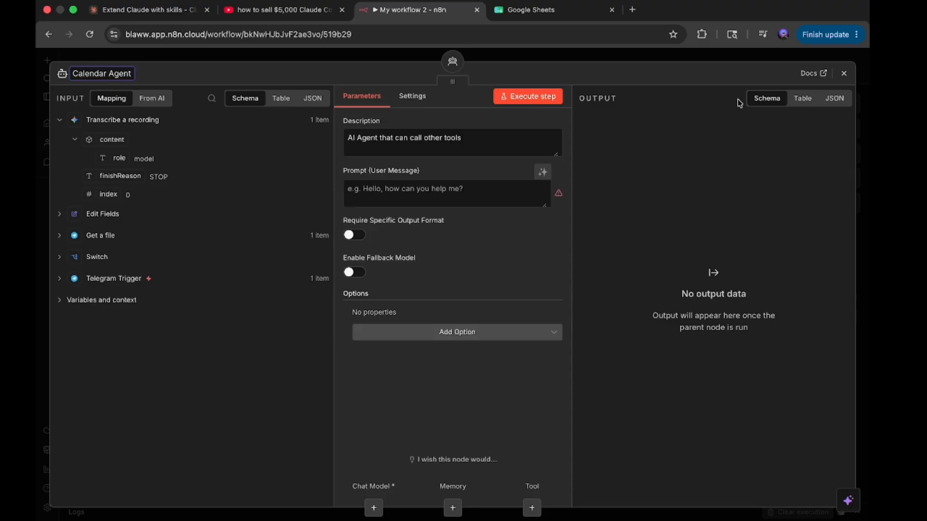
Step: Let the model define the Calendar Agent's Prompt (User Message) automatically
click(465, 191)
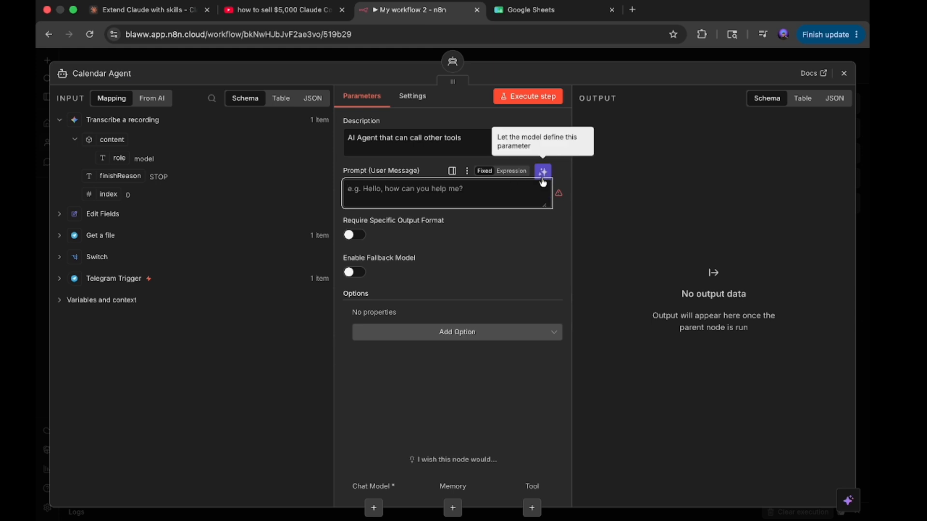
click(542, 172)
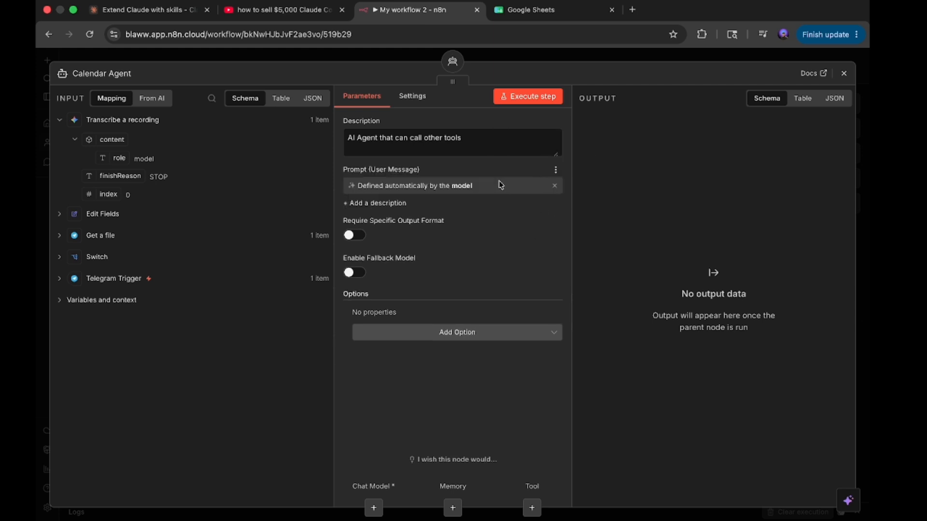
click(554, 186)
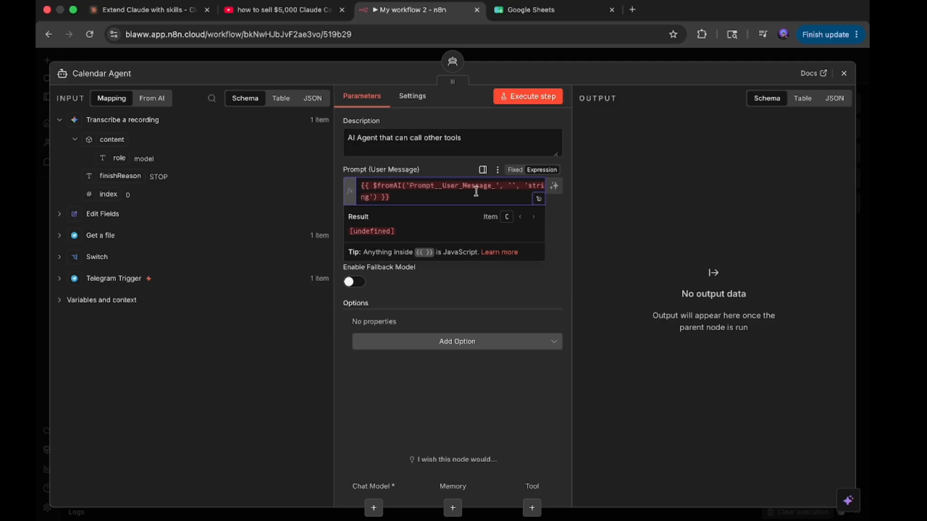
click(557, 188)
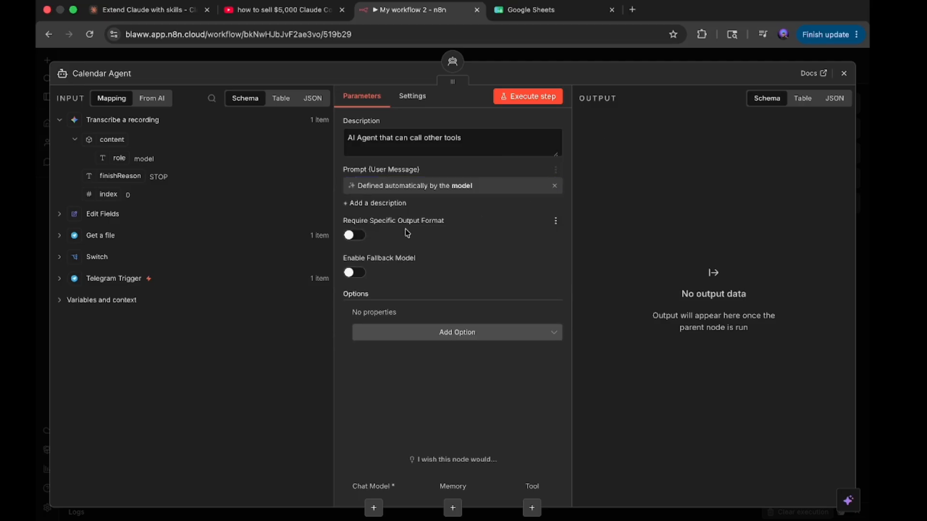
Step: Add a System Message option to the Calendar Agent and switch it to an expression
click(432, 332)
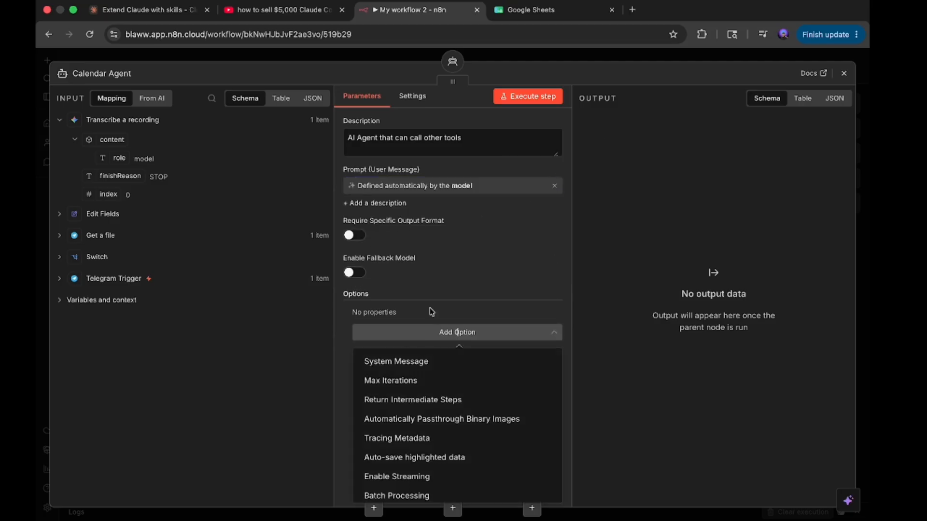
click(429, 361)
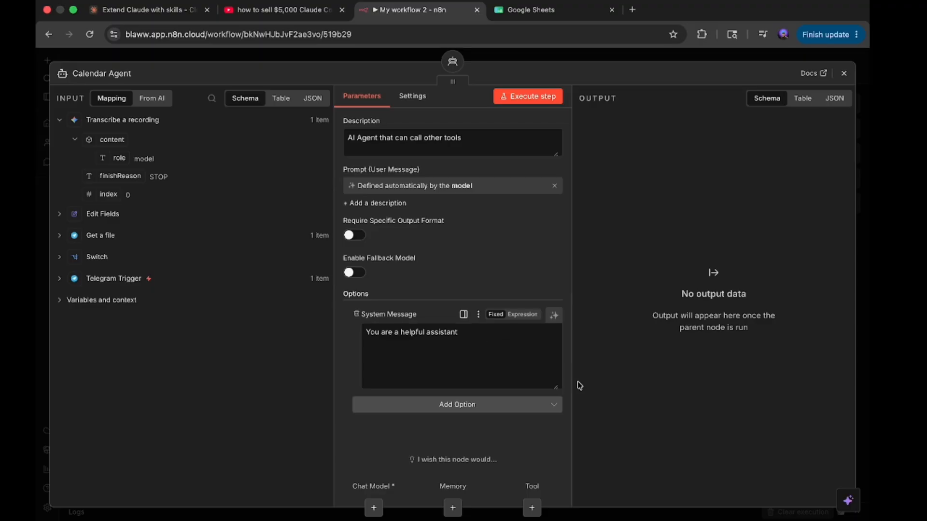
click(557, 385)
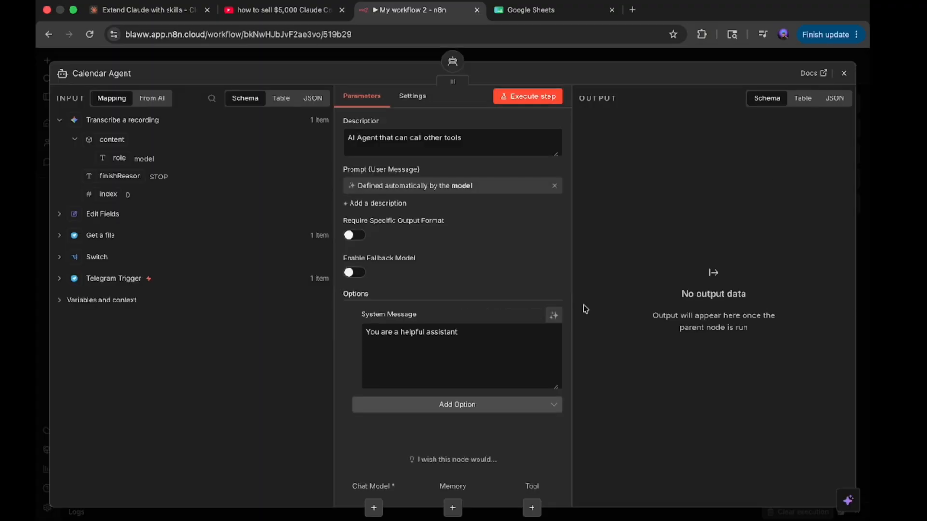
click(766, 171)
click(515, 315)
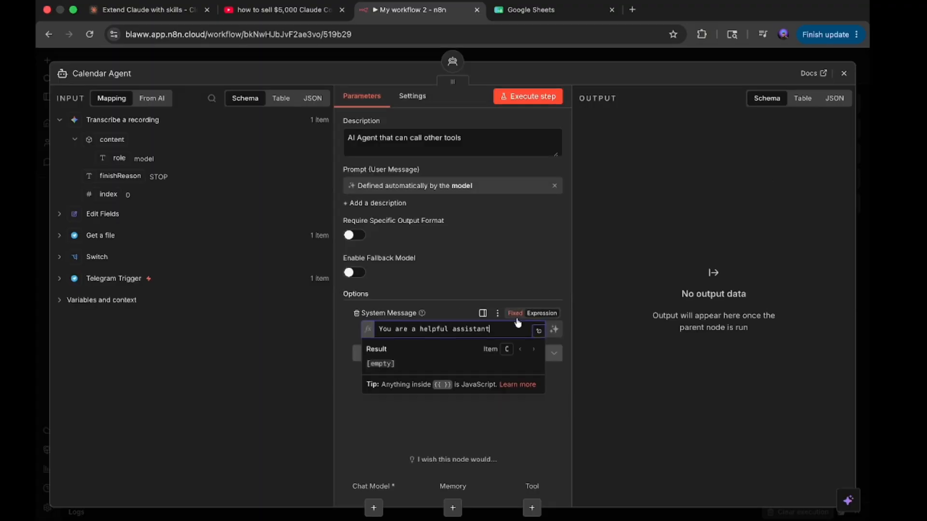
Step: Open the Calendar Agent's System Message in the expanded editor and replace its text with "You are a Calendar Agent."
click(552, 346)
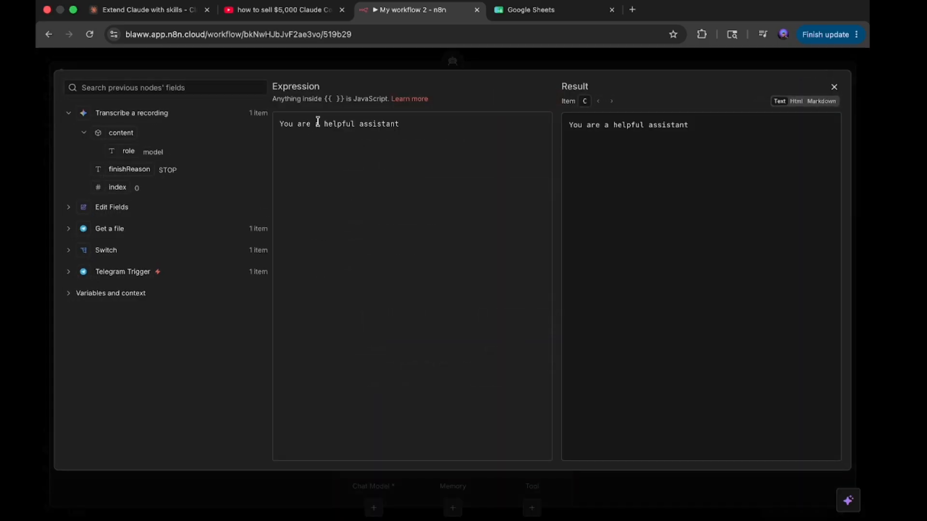
drag(319, 124, 399, 124)
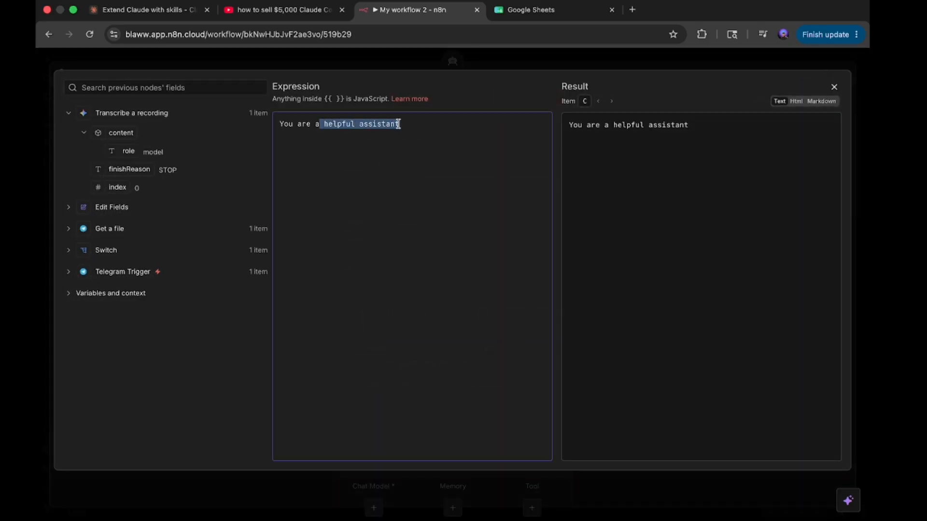
key(BackSpace)
text(C)
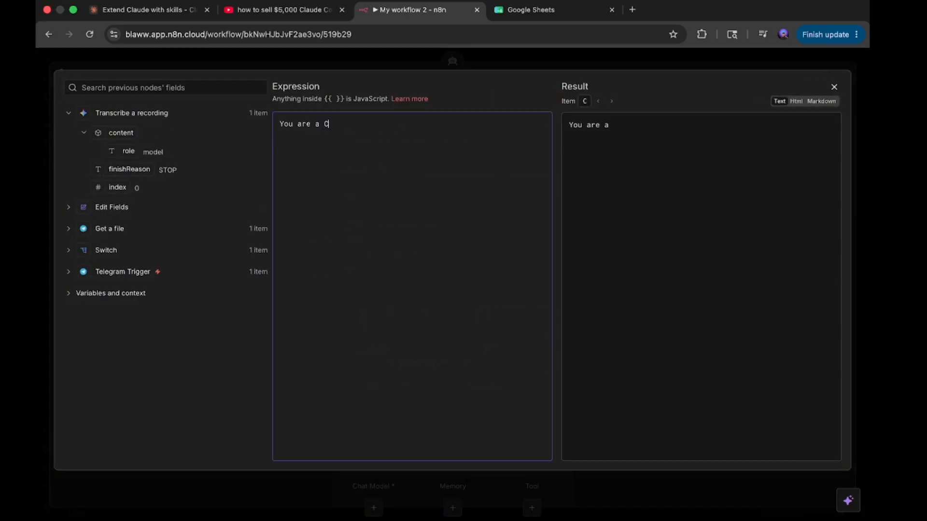
text(alendar Agent.   )
Step: Add a ##Tools heading with a **Get** subsection below the Calendar Agent's opening sentence
text(##)
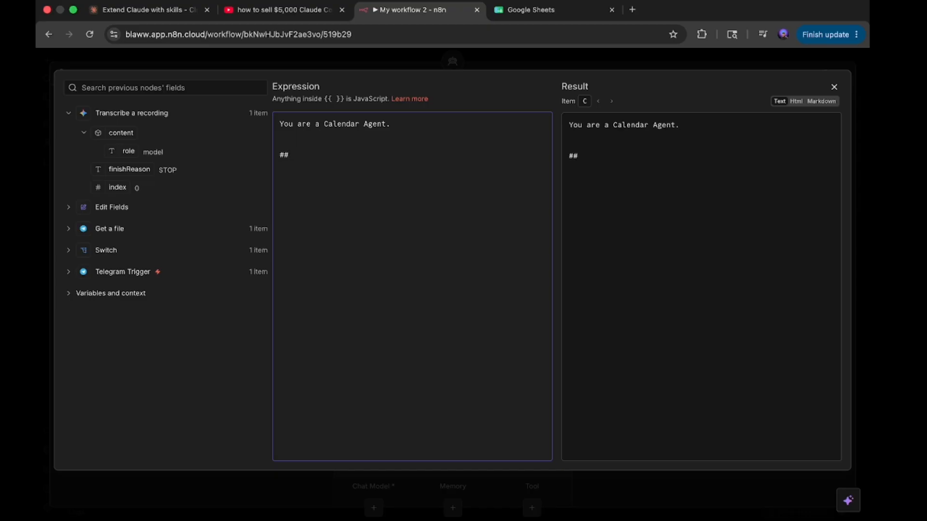
text(Tools)
key(Return)
text(**Get)
Step: Begin the Get instruction as a bullet reading "If user want to know schedule/calendar"
text(er want to know s)
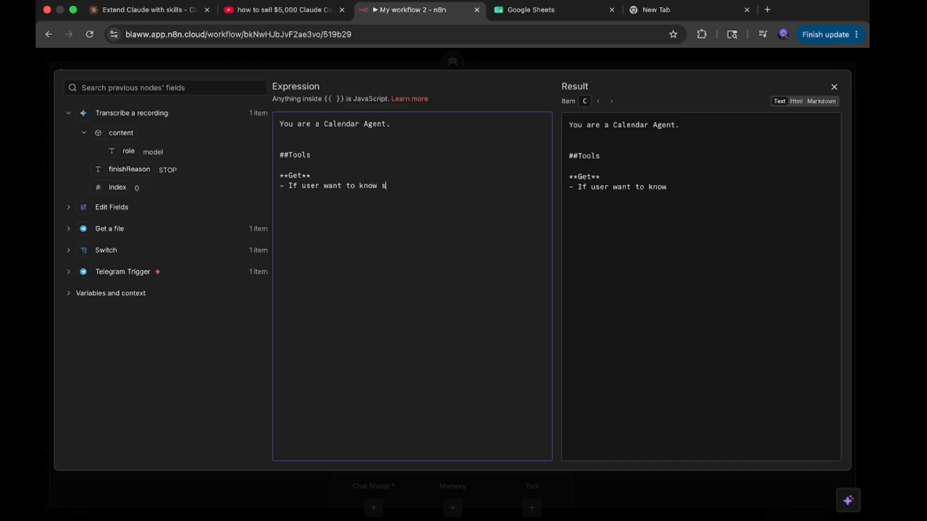
text(chedu)
text(le or )
text(cla)
key(BackSpace)
text(en)
key(BackSpace)
key(BackSpace)
key(BackSpace)
key(BackSpace)
key(BackSpace)
key(BackSpace)
text(alendar)
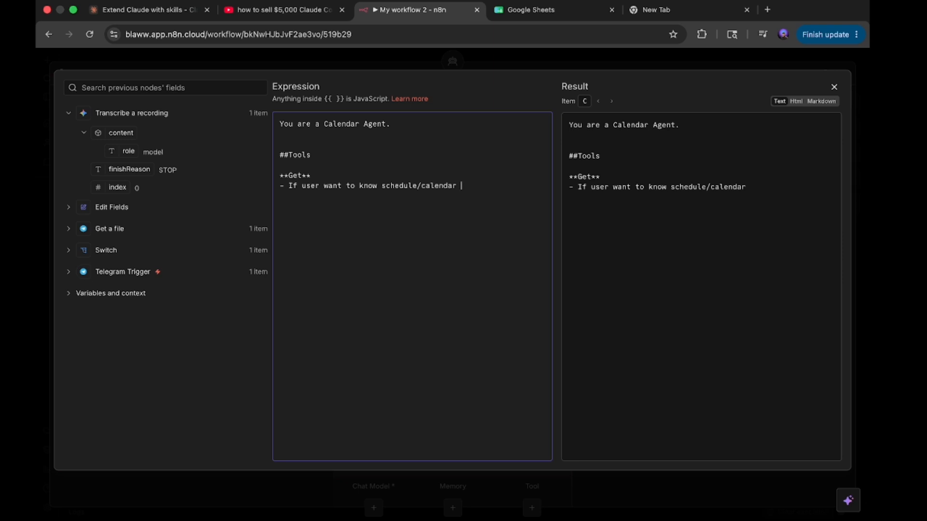
Step: Complete the Get bullet with the words you can use this "Get" Tools
text(you can use this "Get)
click(399, 186)
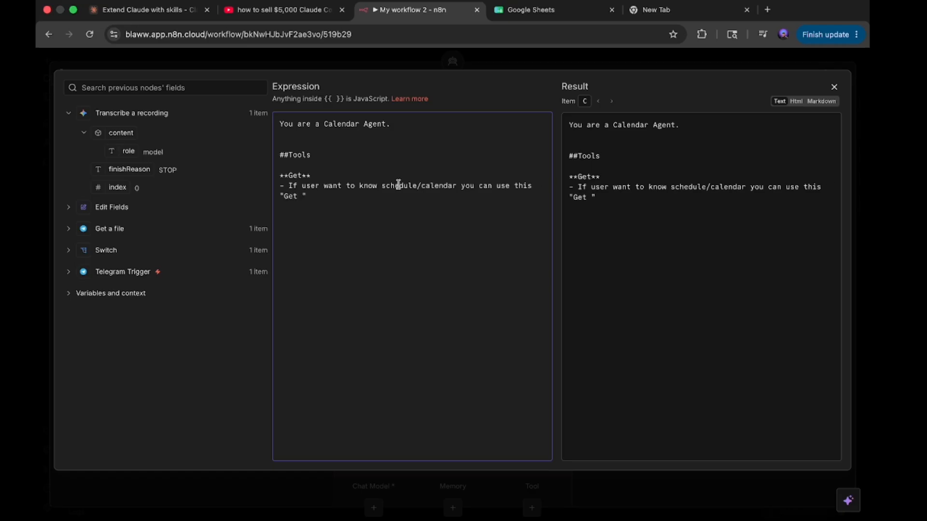
key(BackSpace)
text(e)
click(307, 196)
text(Tools)
Step: Add an **Update** subsection and copy the Get instruction into its bullet
text(**Update)
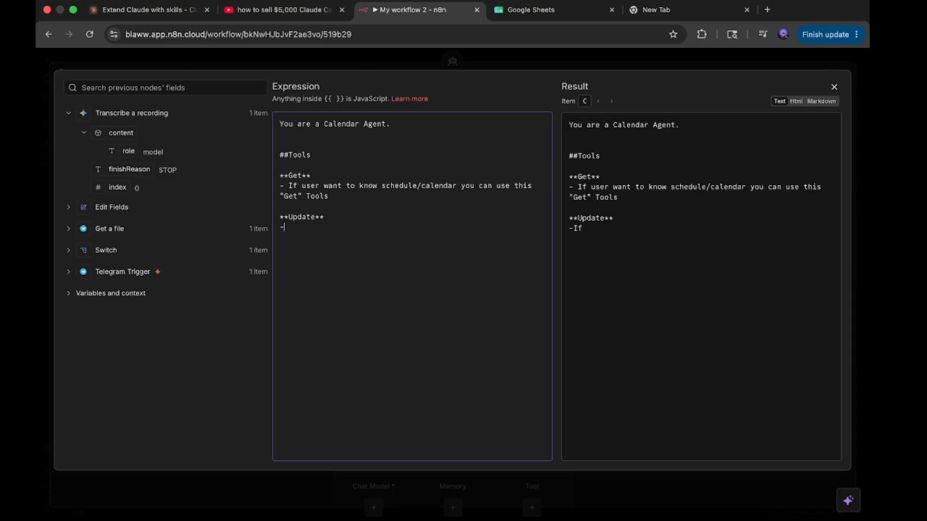
drag(288, 185, 334, 199)
key(super+c)
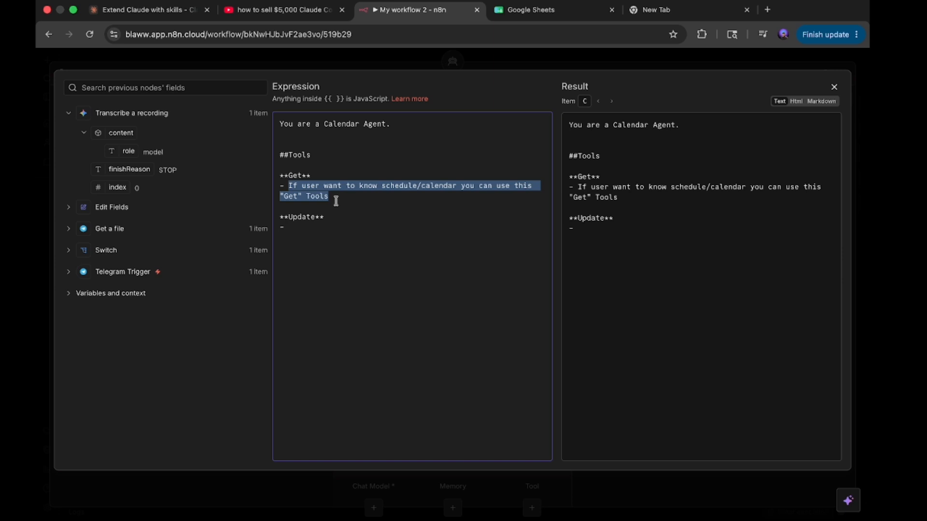
click(319, 227)
key(super+v)
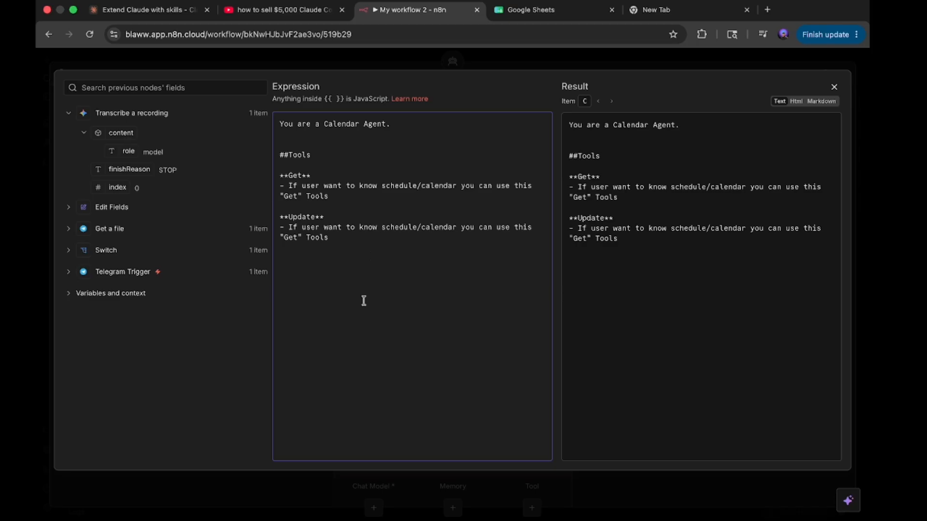
Step: Reword the copied bullet under Update so "know" becomes "update or add"
key(BackSpace)
key(BackSpace)
key(BackSpace)
key(BackSpace)
key(BackSpace)
text(U)
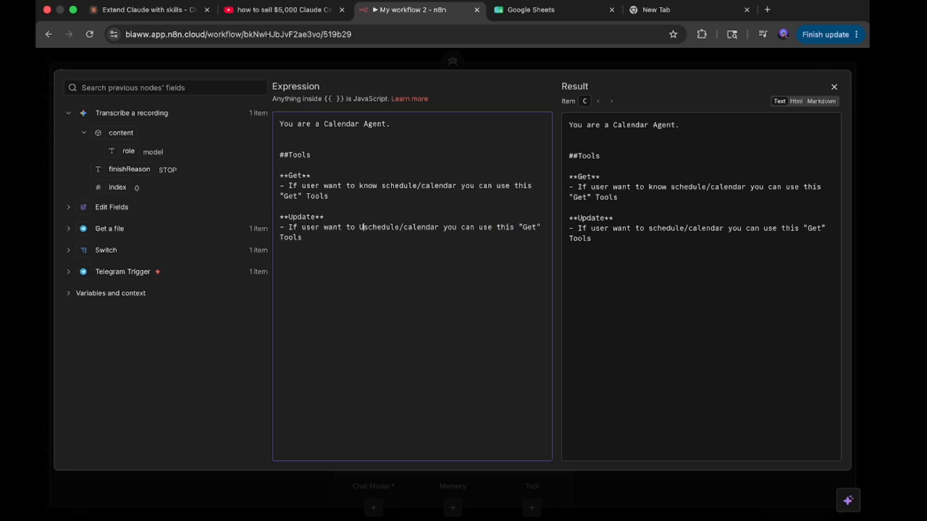
text(pda)
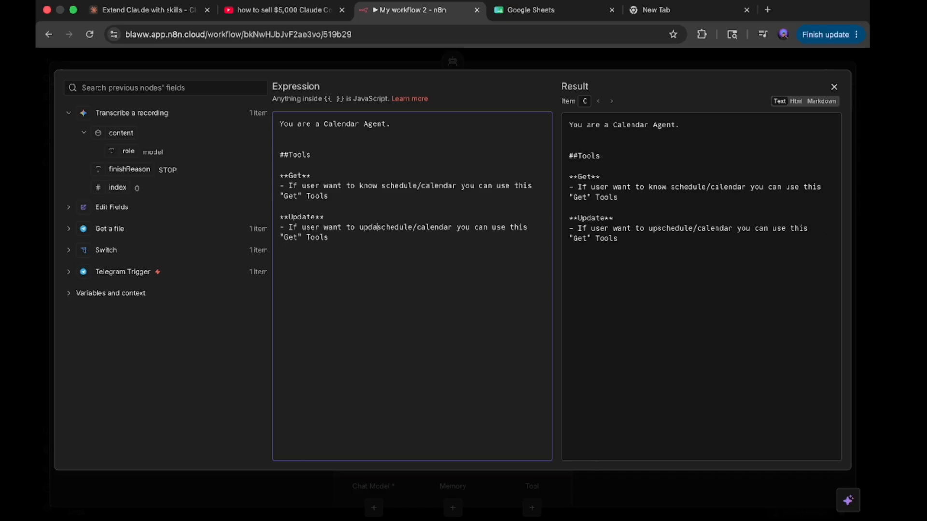
text(te )
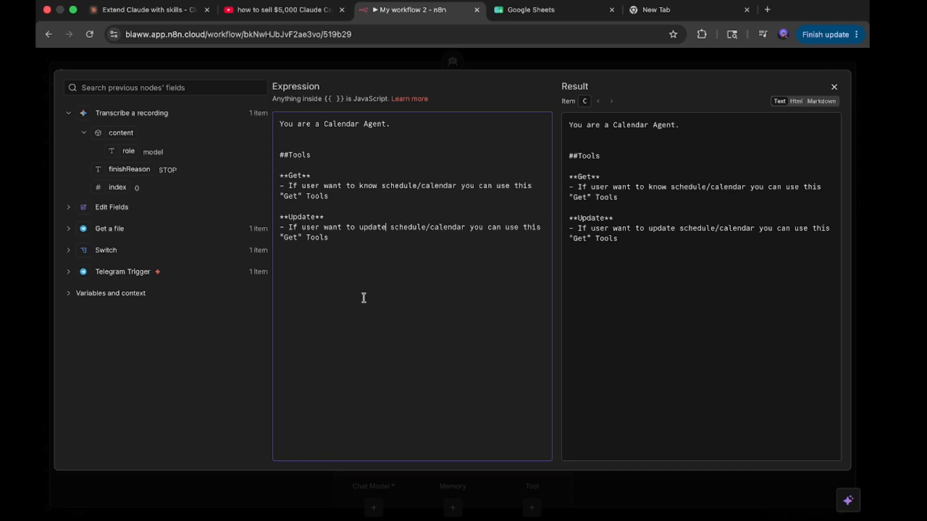
text(or add)
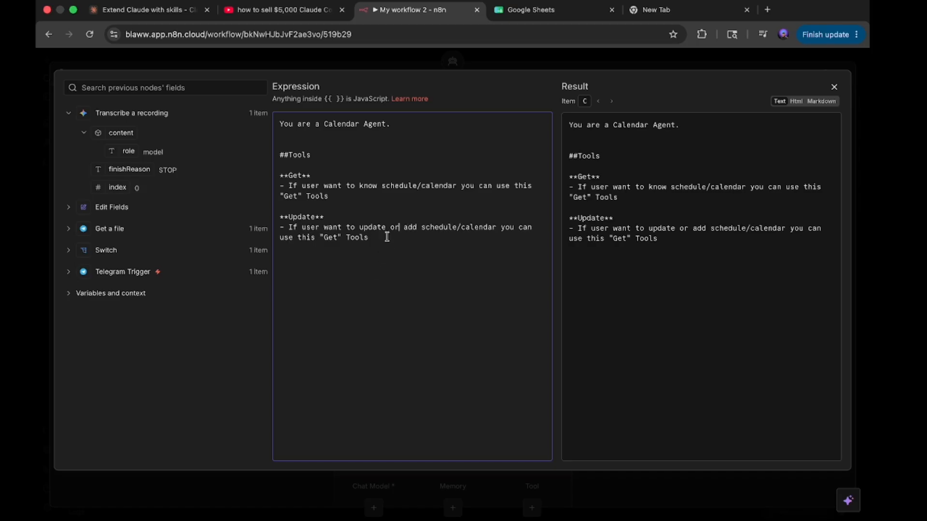
Step: Change the tool name in the Update bullet to "Update" and return to the workflow canvas
drag(340, 237, 322, 236)
key(BackSpace)
text(Update)
click(835, 90)
click(843, 72)
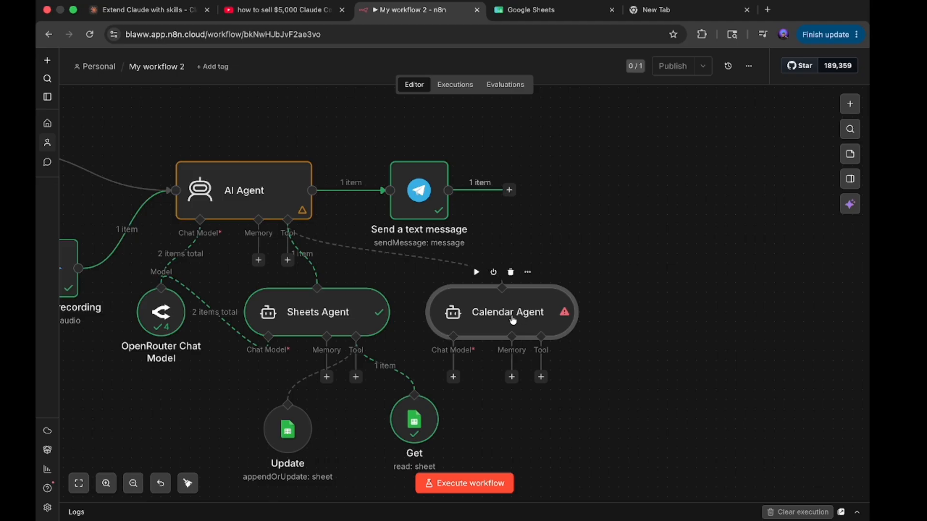
Step: Connect the Calendar Agent's Chat Model input to the existing OpenRouter Chat Model
drag(453, 376, 307, 289)
click(722, 439)
Step: Add a Google Calendar Tool to the Calendar Agent's tools
scroll(722, 439, right, 3)
scroll(722, 439, up, 3)
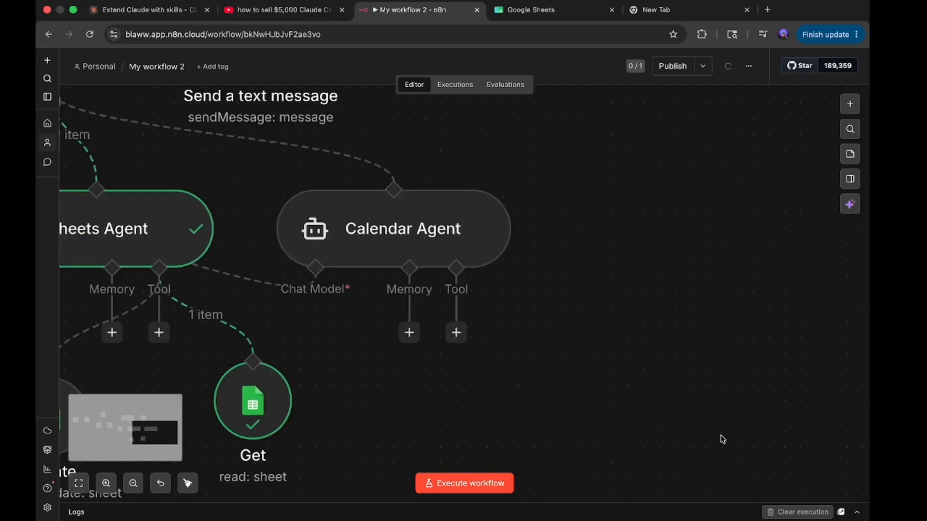
scroll(515, 310, left, 3)
click(499, 320)
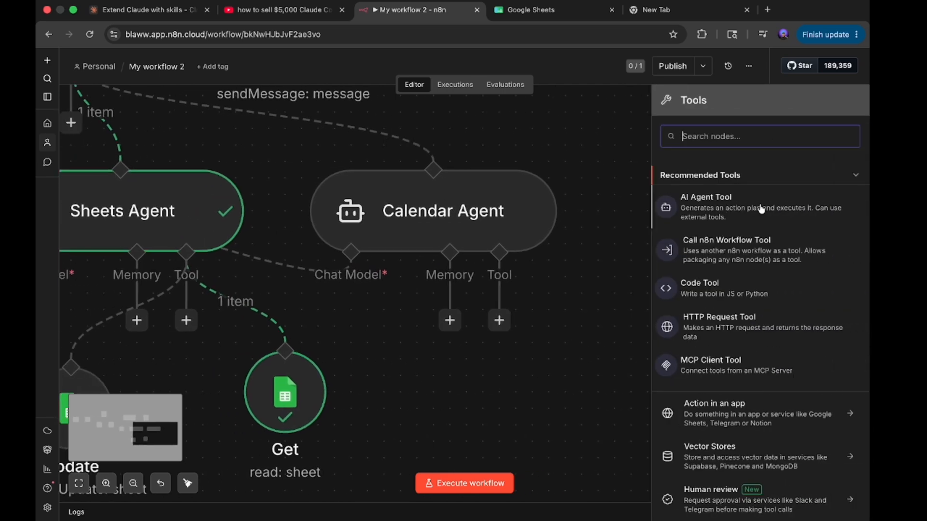
text(calend)
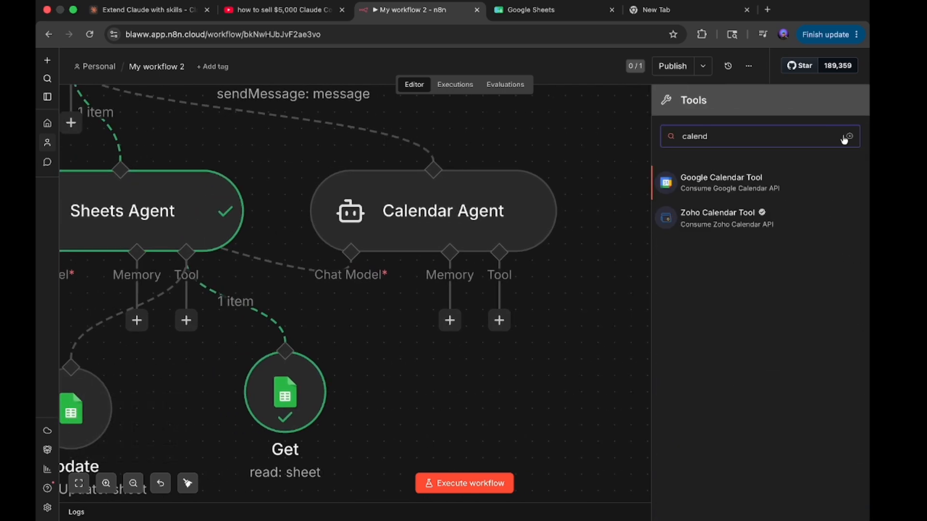
click(819, 182)
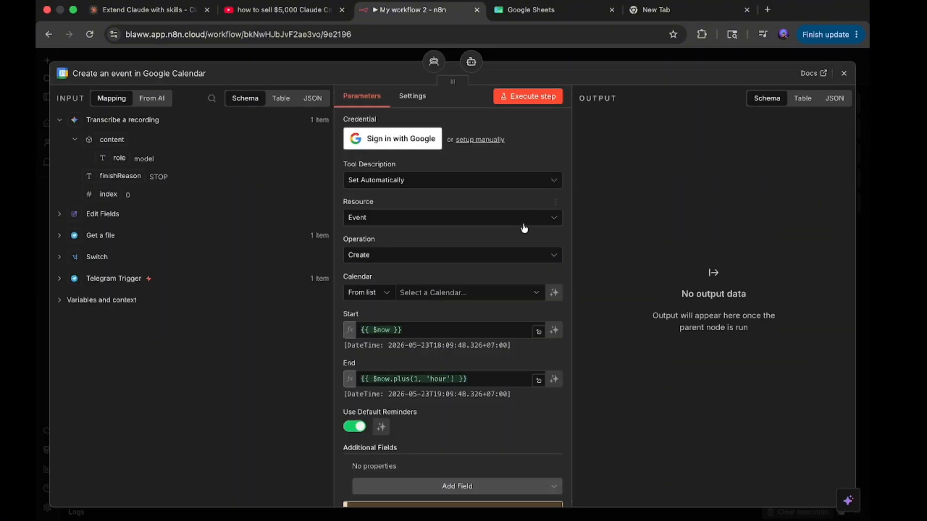
Step: Sign in to the Google account for the calendar tool and use the Google Calendar OAuth2 API credential
click(420, 145)
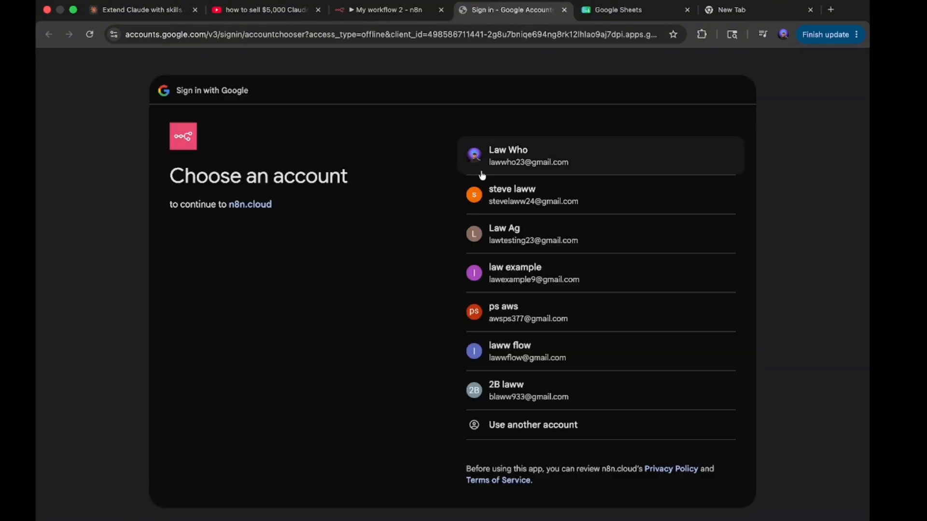
click(480, 173)
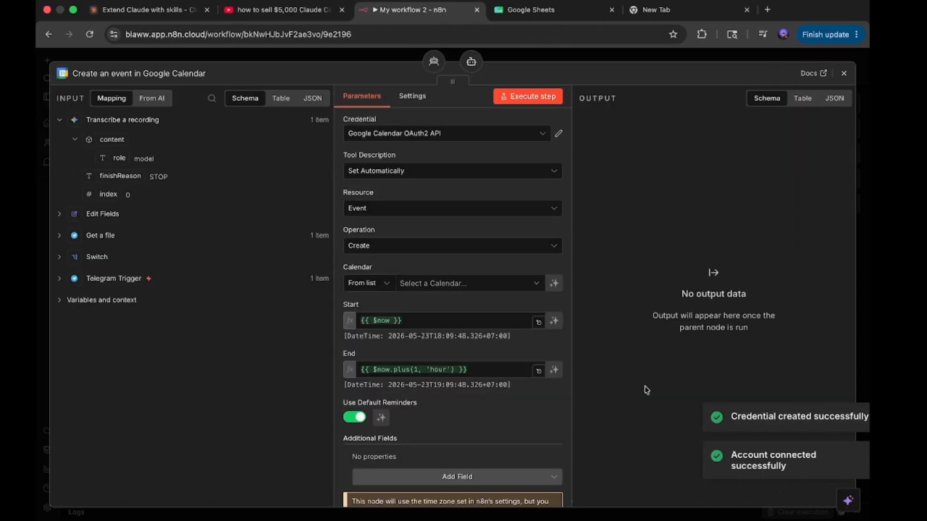
click(484, 131)
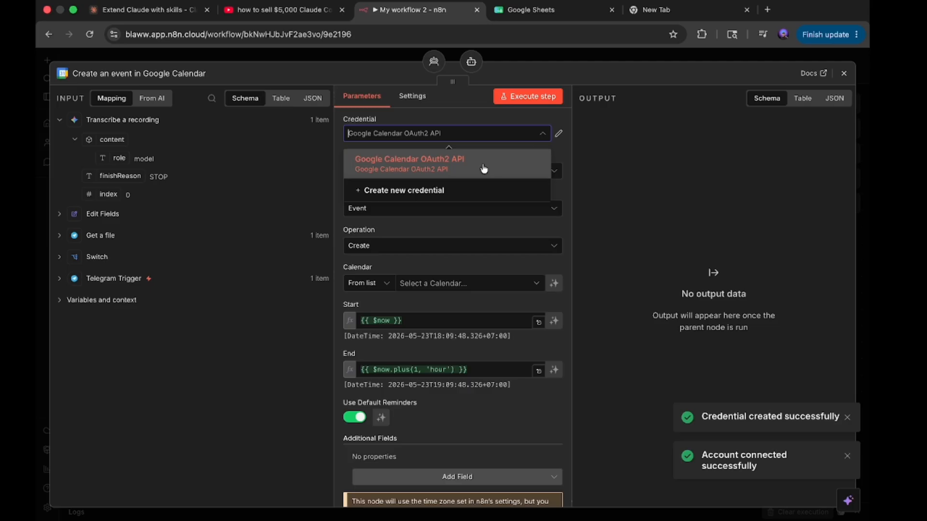
click(484, 169)
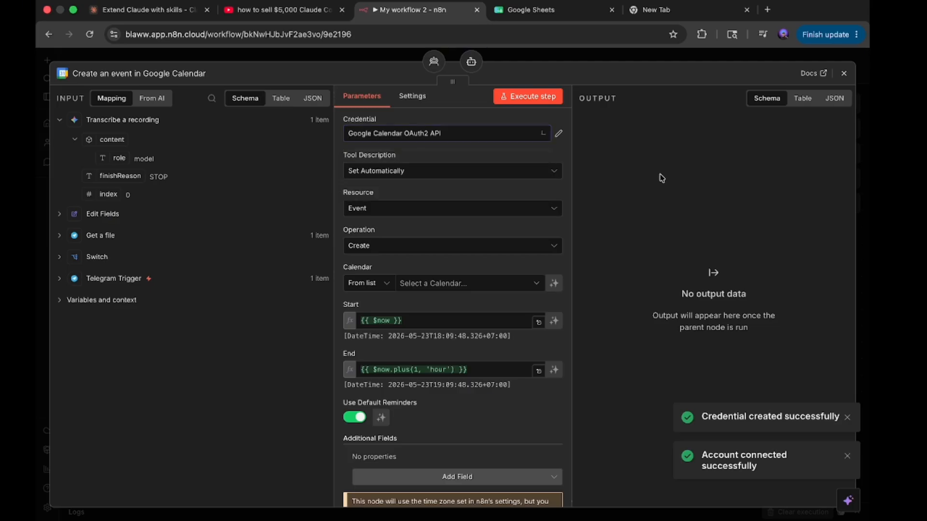
Step: Set the Google Calendar tool's operation to Get
click(392, 249)
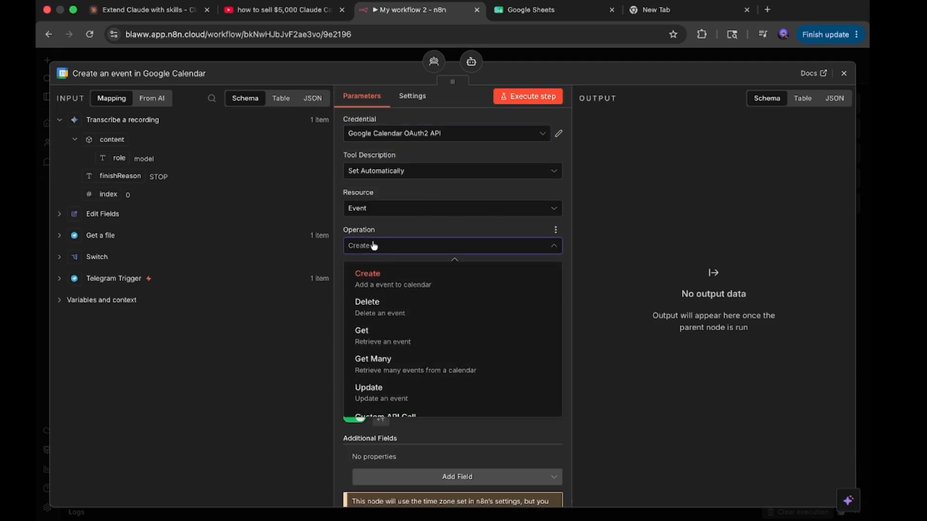
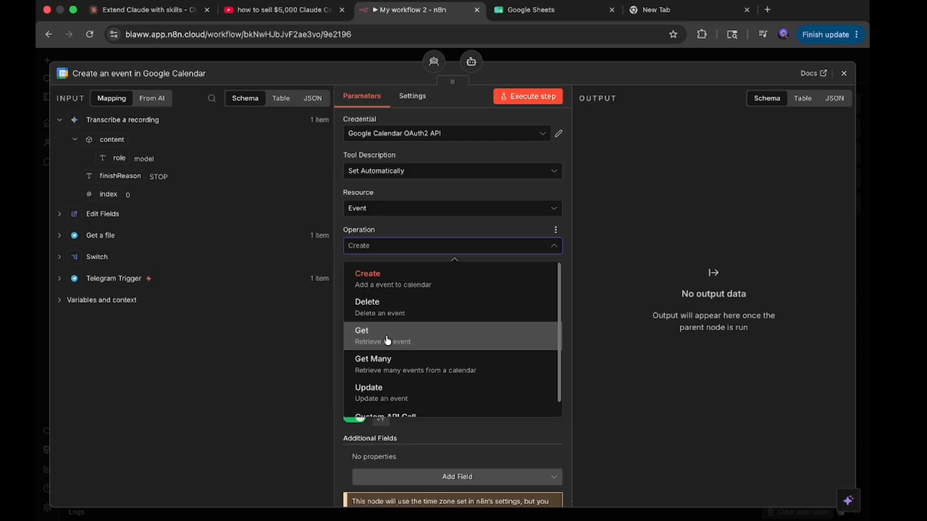
scroll(387, 340, down, 1)
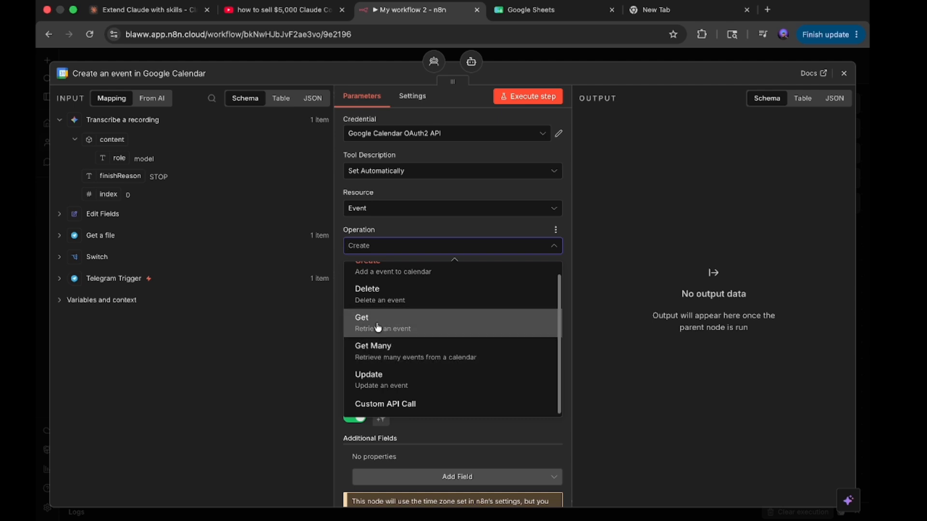
click(378, 328)
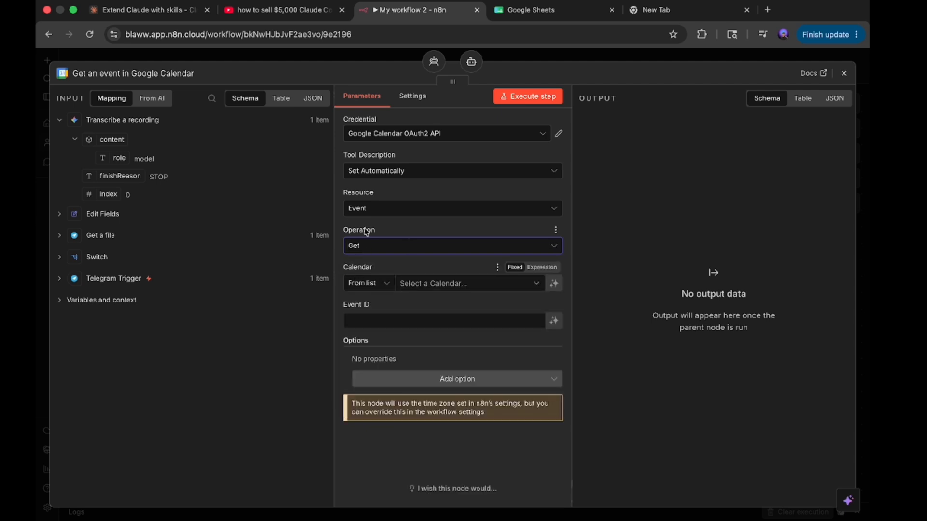
Step: Select the signed-in account's own calendar as the tool's Calendar
click(285, 282)
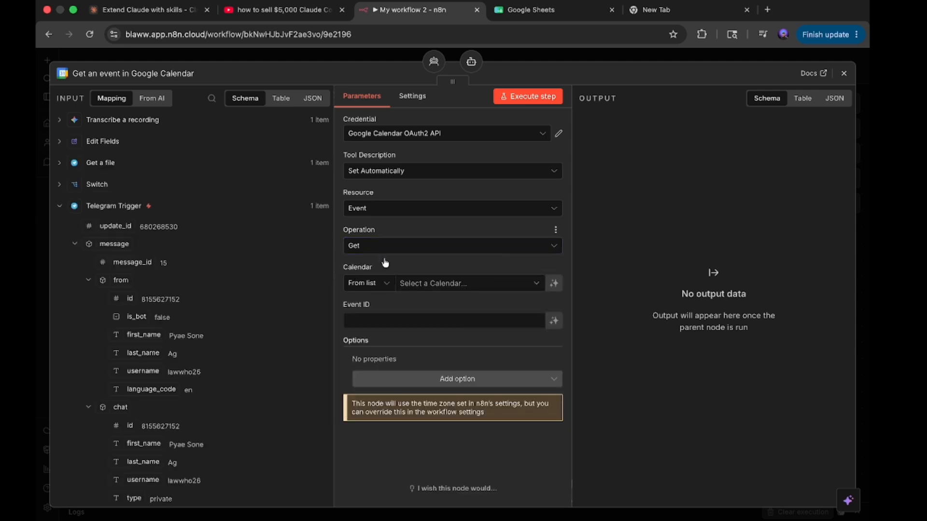
click(438, 283)
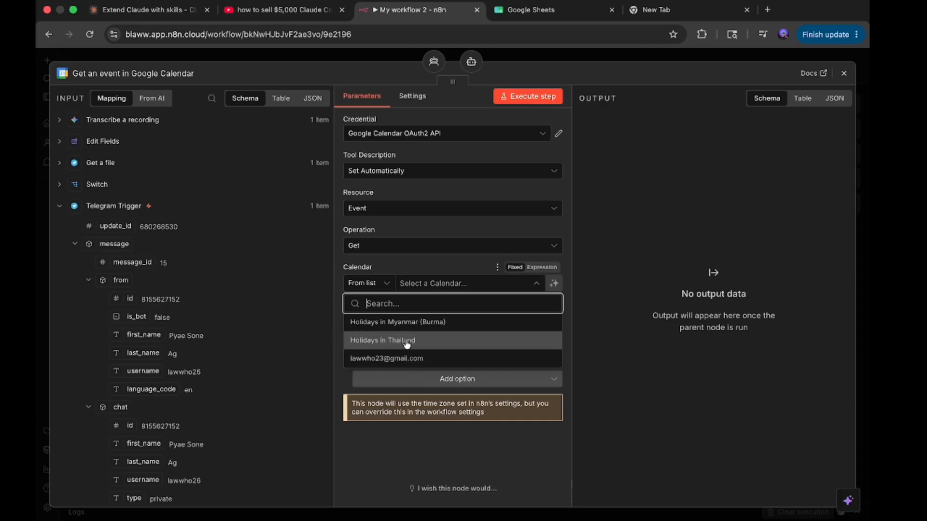
click(430, 360)
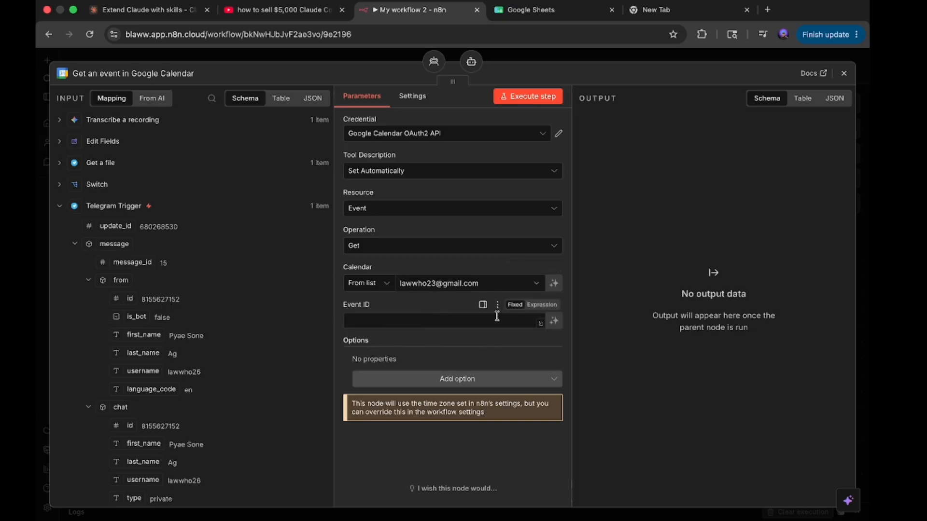
Step: Change the Google Calendar tool's operation to Get Many and review its limit and date range settings
click(482, 247)
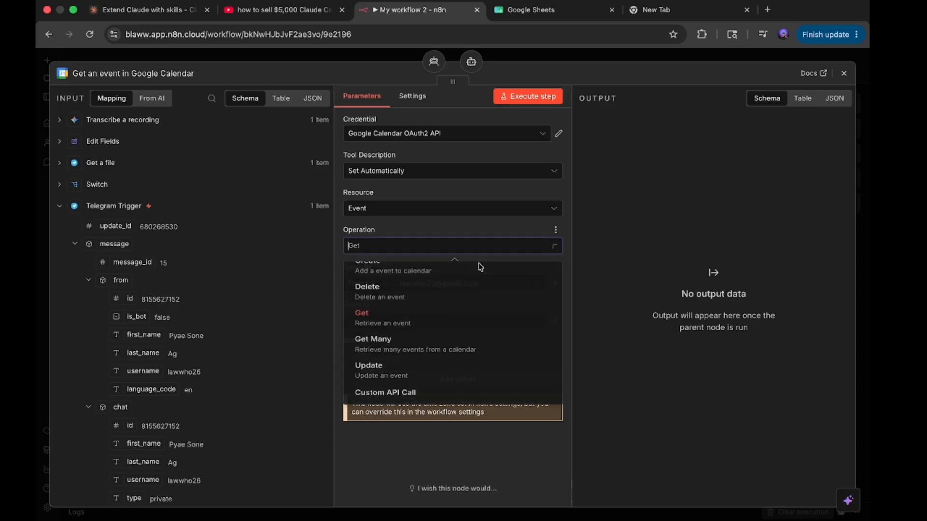
click(456, 355)
scroll(451, 381, down, 2)
scroll(449, 381, up, 2)
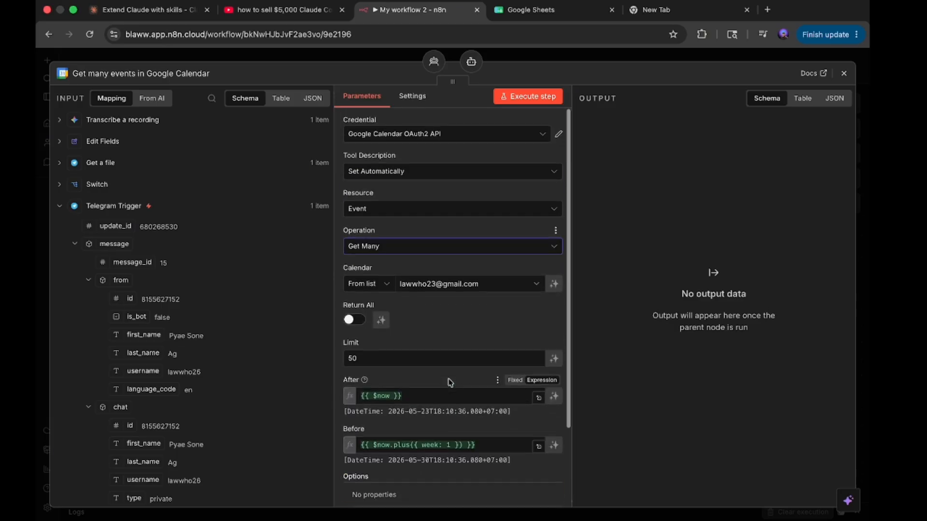
scroll(450, 382, down, 1)
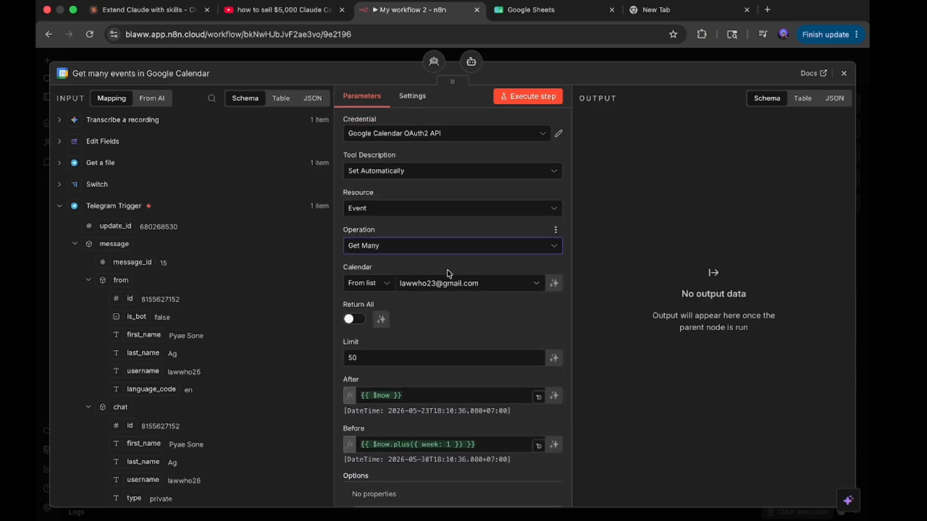
click(423, 232)
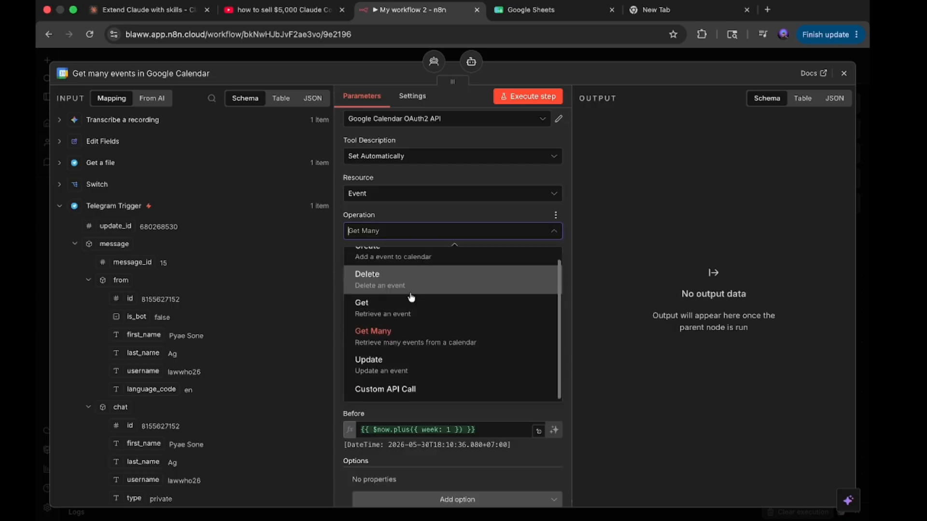
click(423, 232)
scroll(416, 360, down, 2)
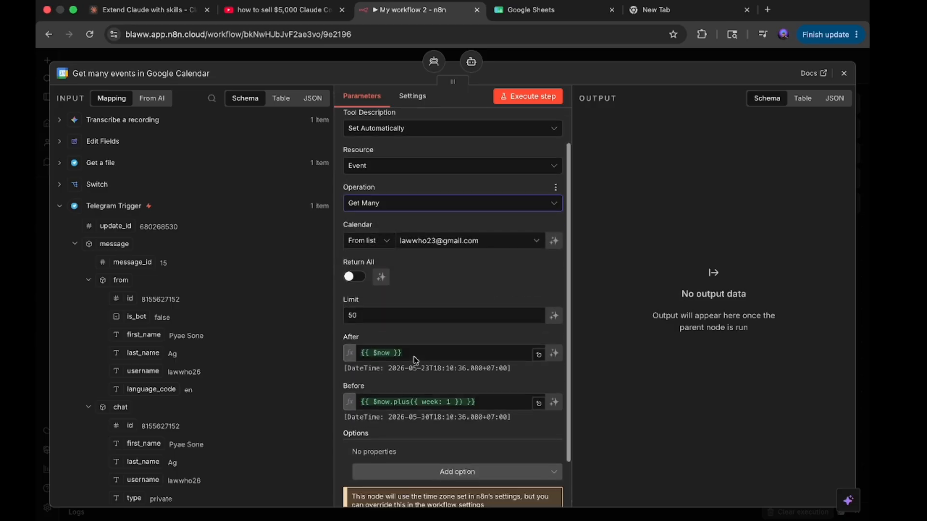
Step: Let the model automatically define the After and Before dates of the Get Many calendar tool
scroll(415, 360, down, 1)
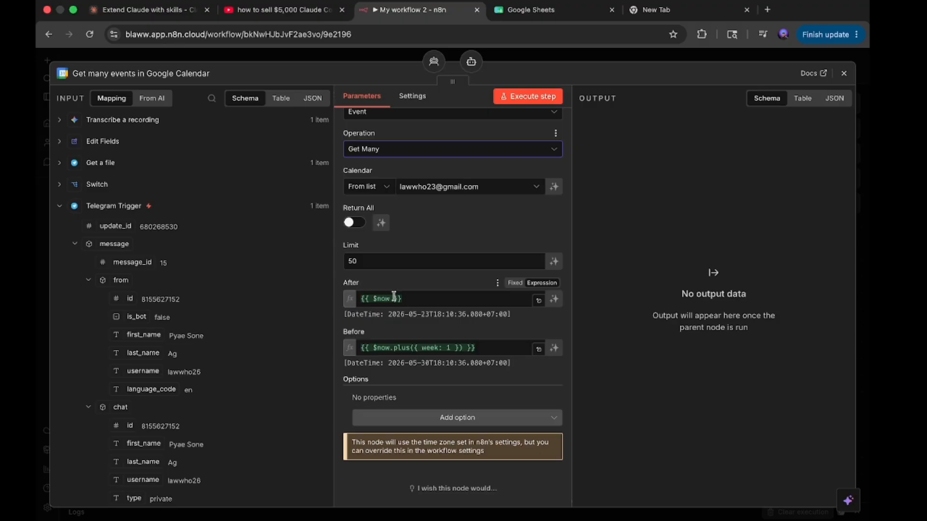
click(549, 350)
click(553, 300)
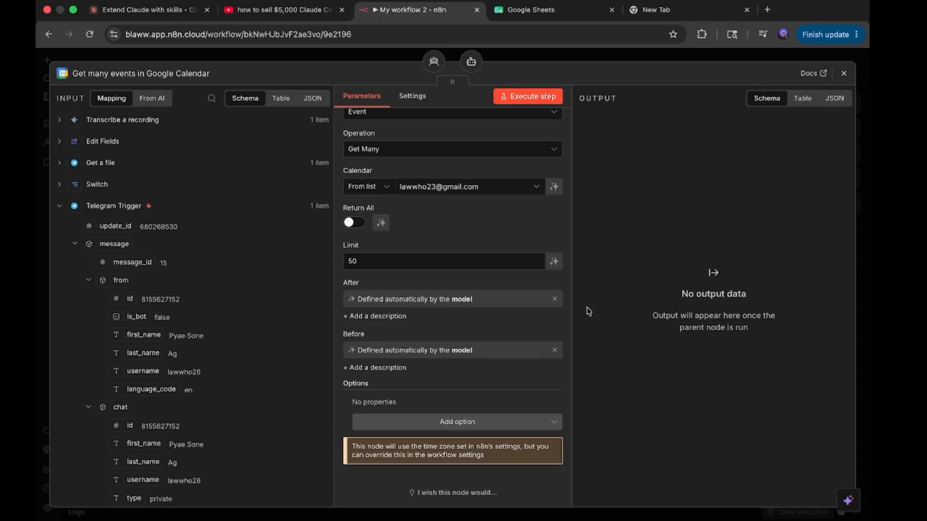
scroll(464, 357, down, 1)
scroll(435, 367, up, 3)
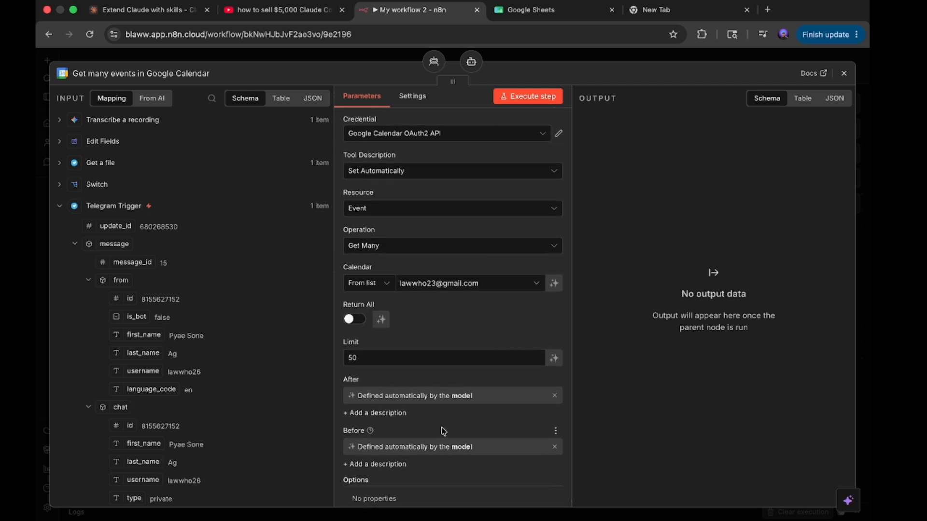
Step: Rename the Google Calendar Get Many tool as Get
click(141, 74)
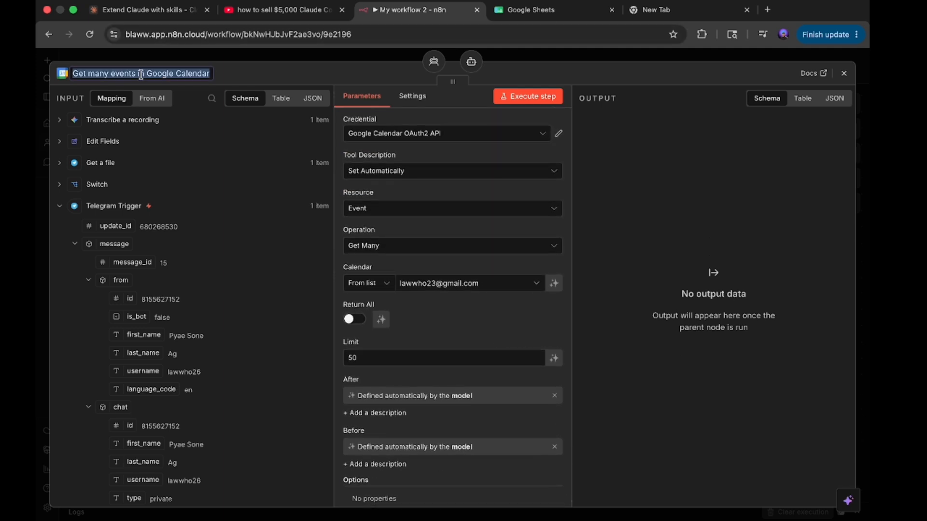
key(BackSpace)
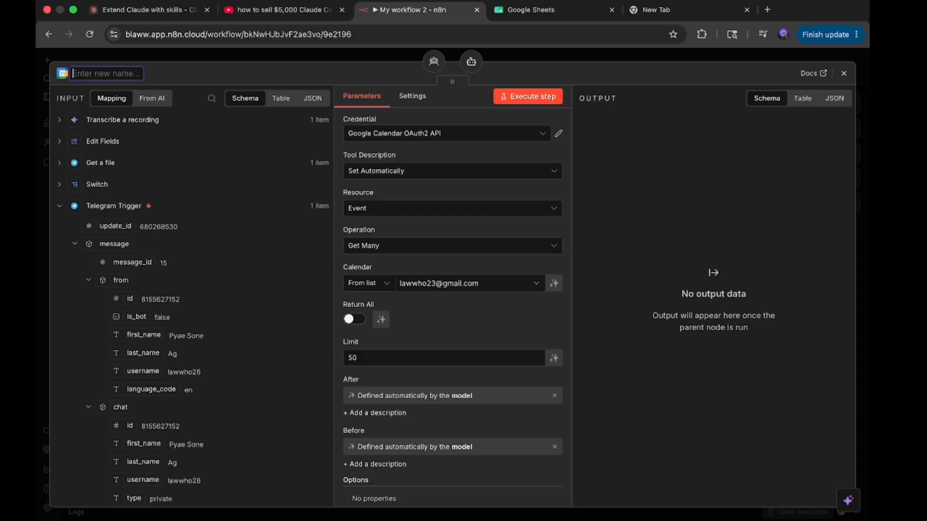
text(Get)
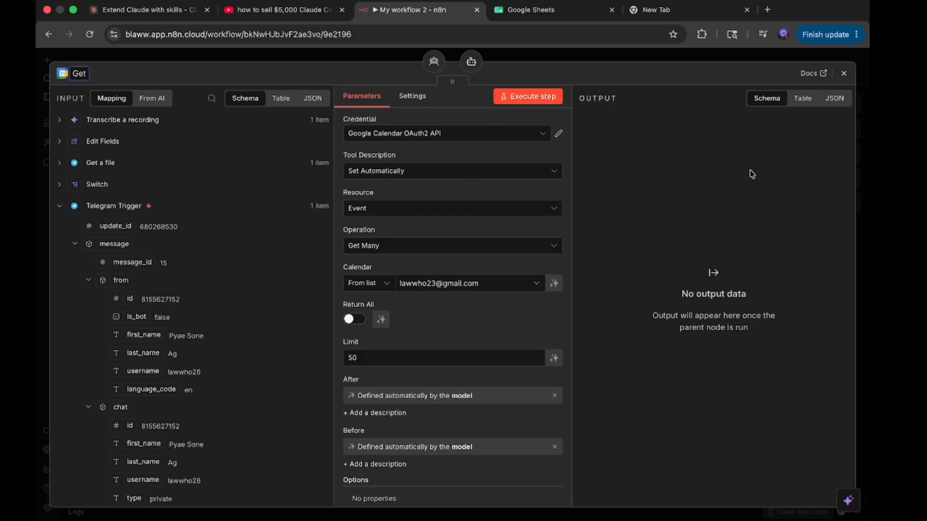
click(649, 213)
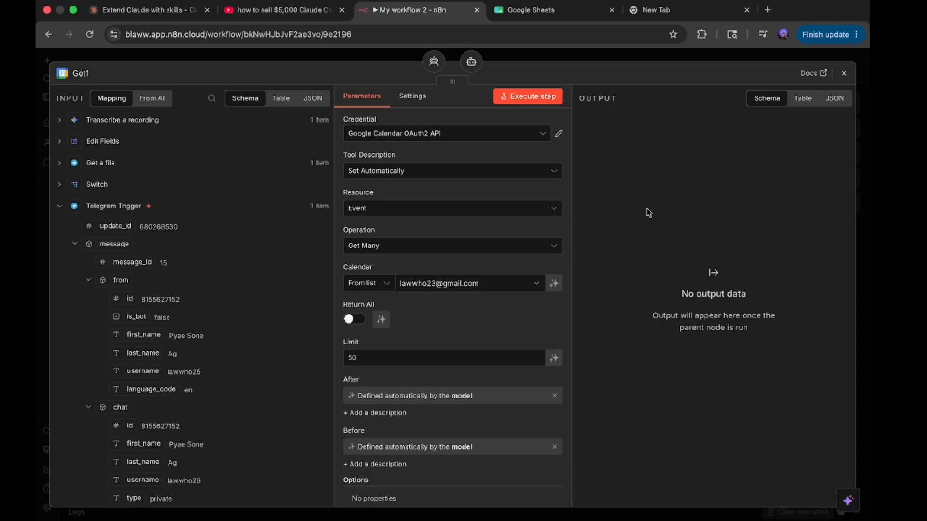
Step: Try to rename the Google Calendar tool as Get2 and return to the workflow canvas
click(82, 73)
key(BackSpace)
text(2)
key(Return)
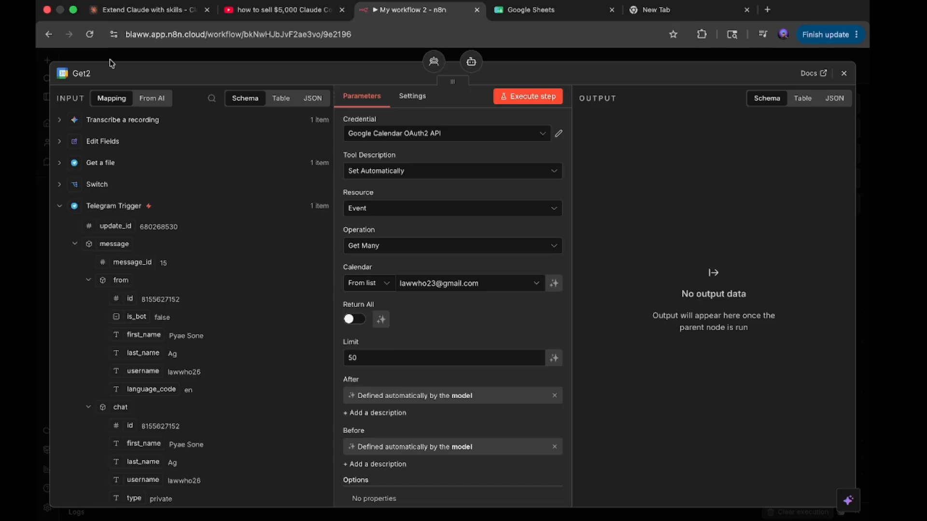
double_click(84, 73)
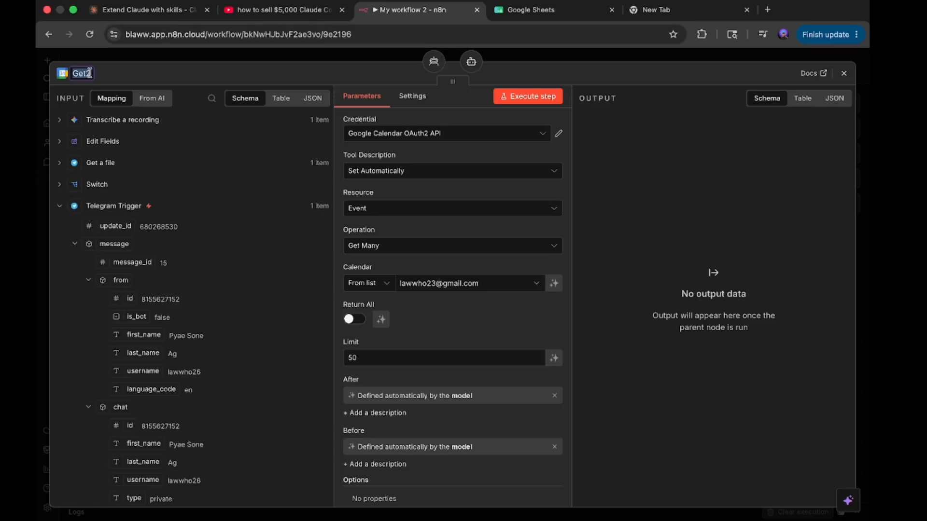
click(90, 73)
key(Return)
click(848, 78)
scroll(555, 289, down, 3)
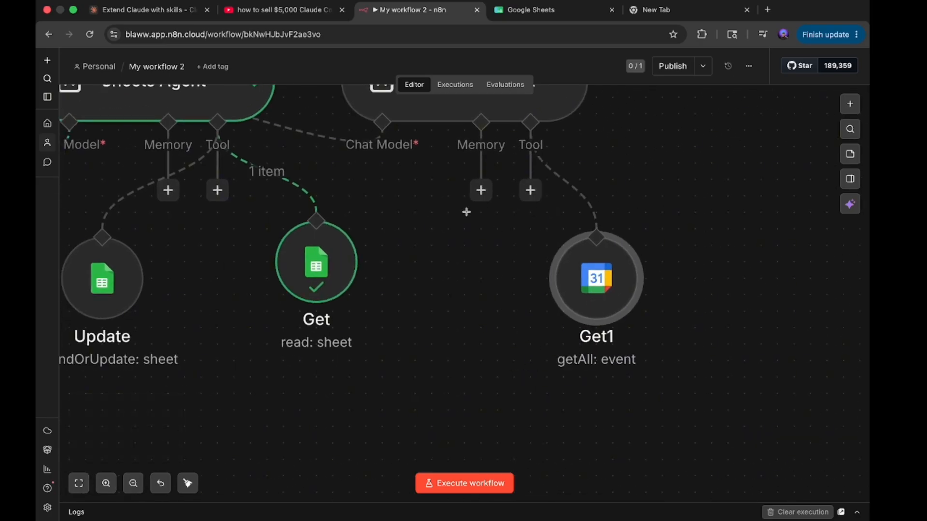
Step: Rename the Calendar Agent's Google Calendar tool as Get Calender and close its settings
scroll(467, 213, up, 1)
double_click(573, 299)
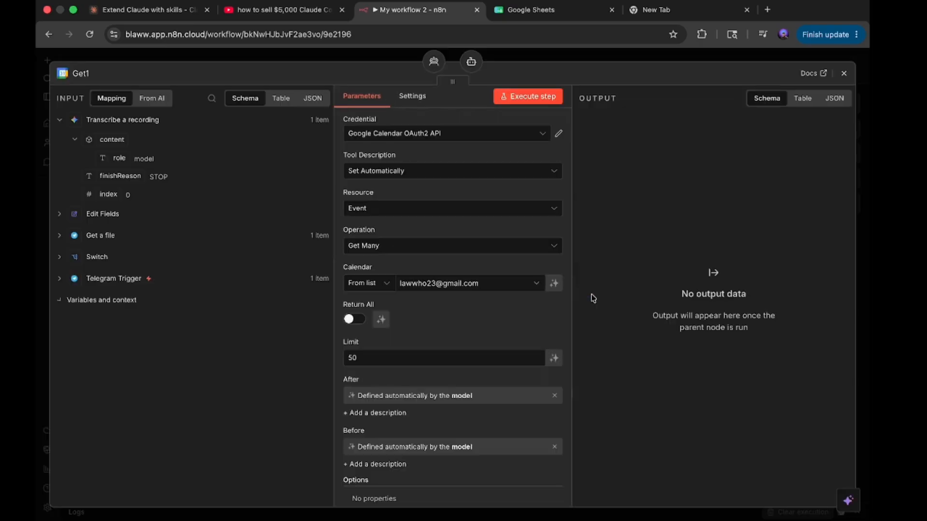
click(76, 75)
click(89, 72)
key(BackSpace)
text(Cal)
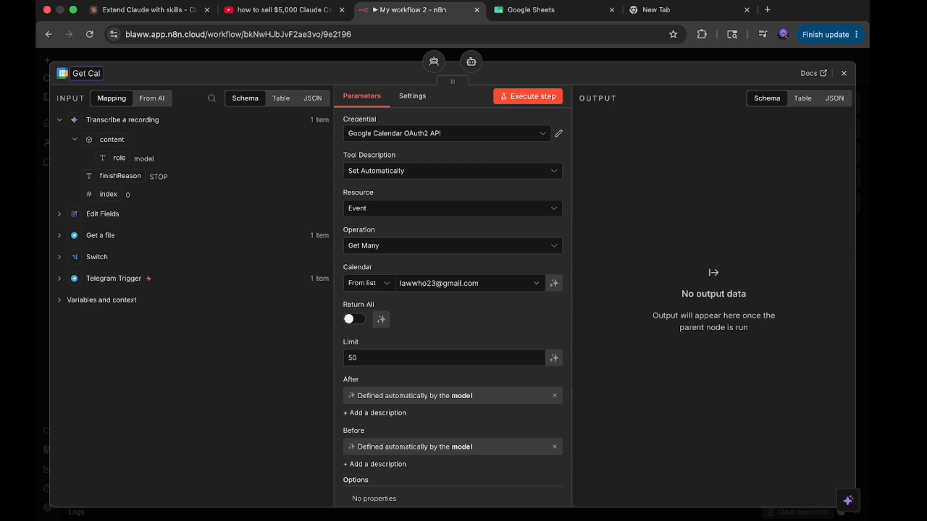
text(ender)
key(Return)
scroll(464, 238, down, 2)
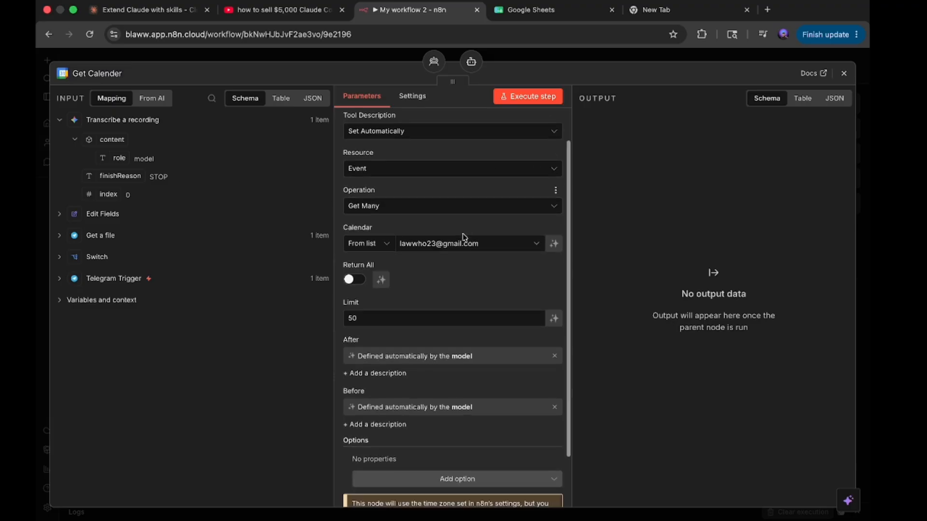
scroll(464, 237, down, 1)
click(457, 190)
click(730, 238)
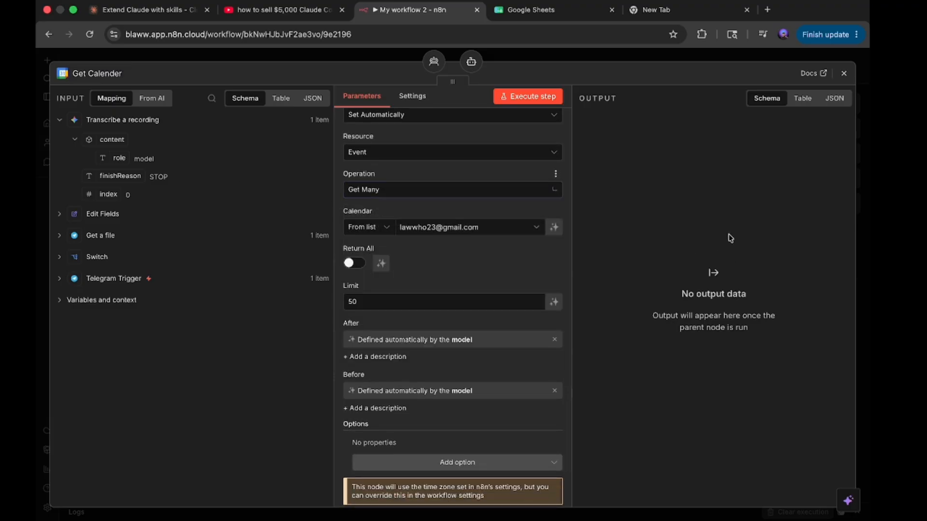
click(842, 74)
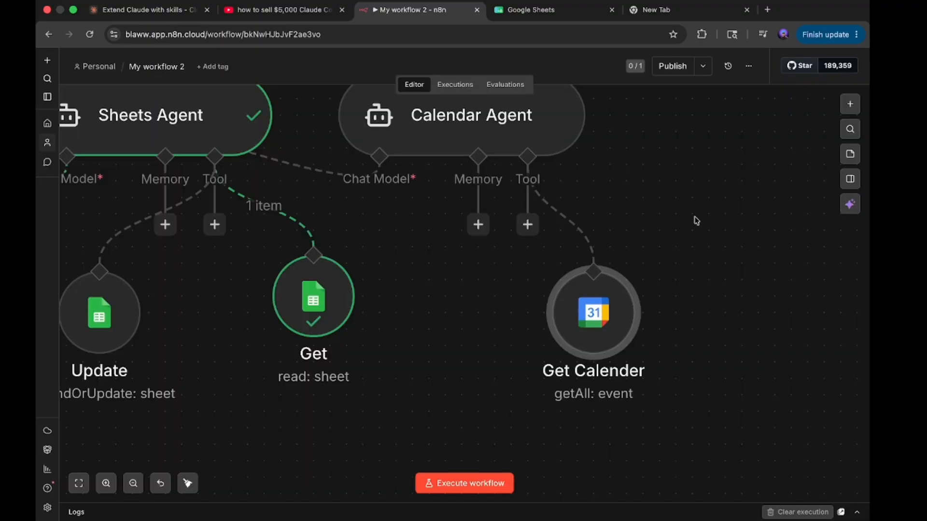
Step: Add a second Google Calendar tool to the Calendar Agent
scroll(693, 217, up, 3)
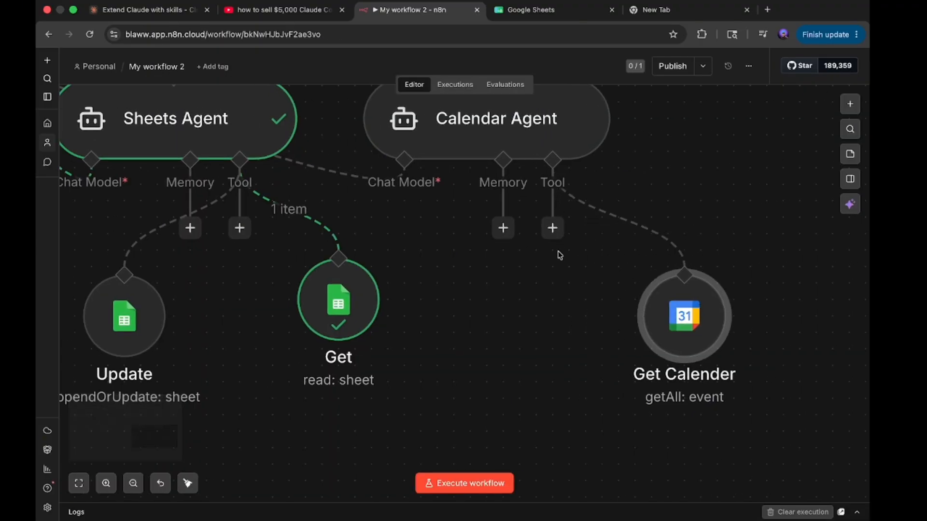
click(553, 227)
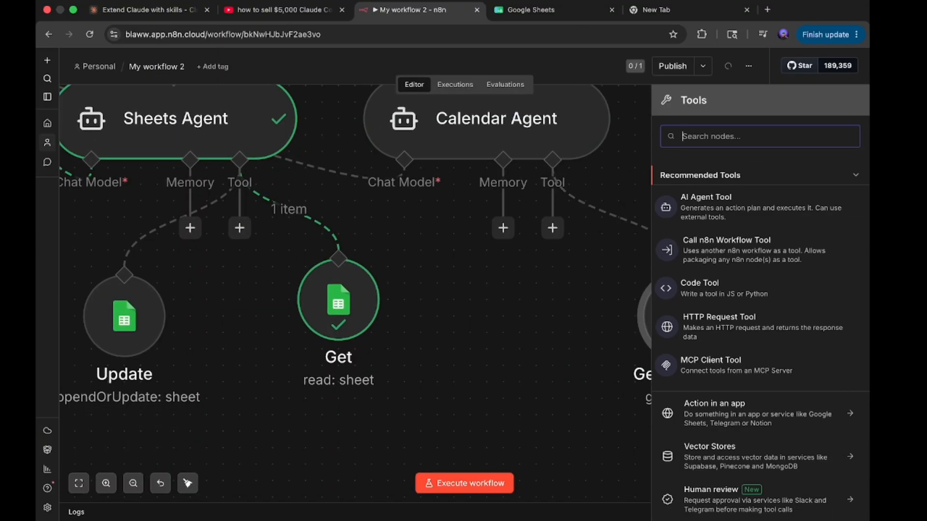
text(calender)
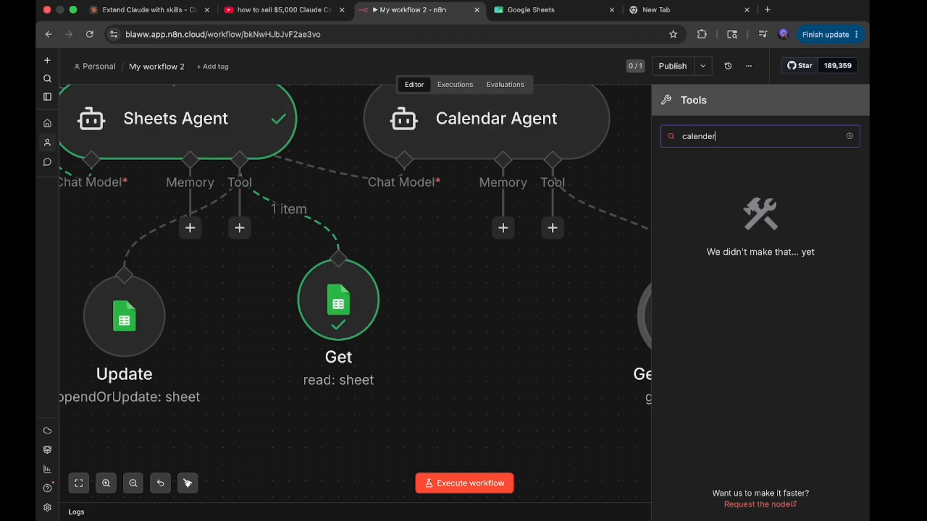
key(BackSpace)
key(BackSpace)
click(772, 190)
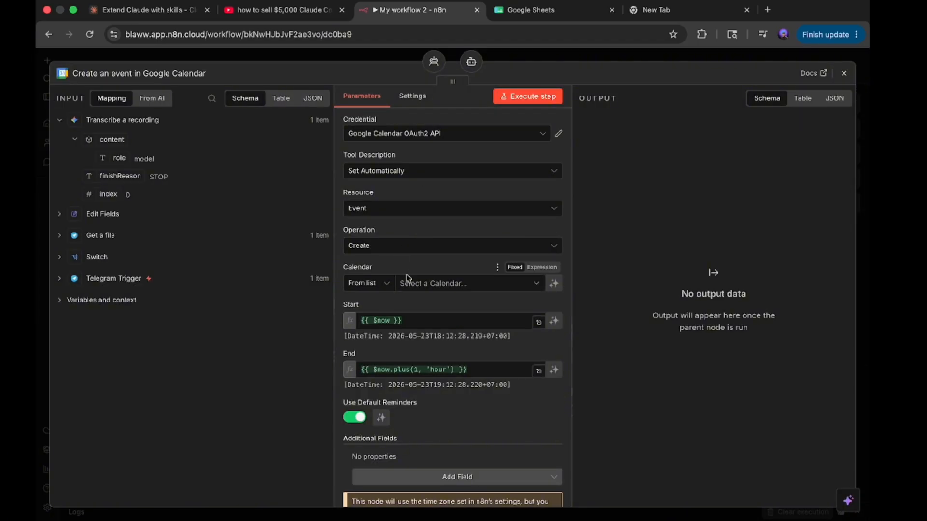
Step: Keep the new calendar tool's operation as Create and select the signed-in account's own calendar
click(391, 244)
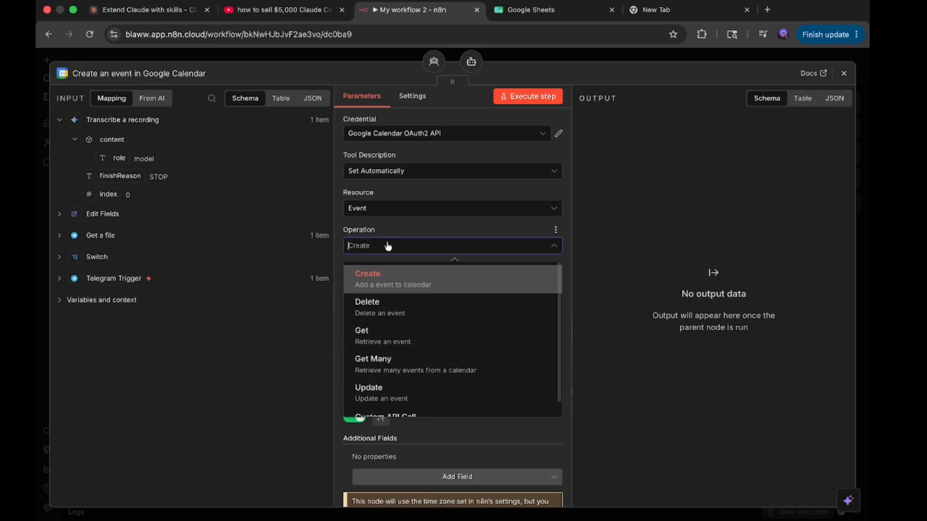
click(396, 282)
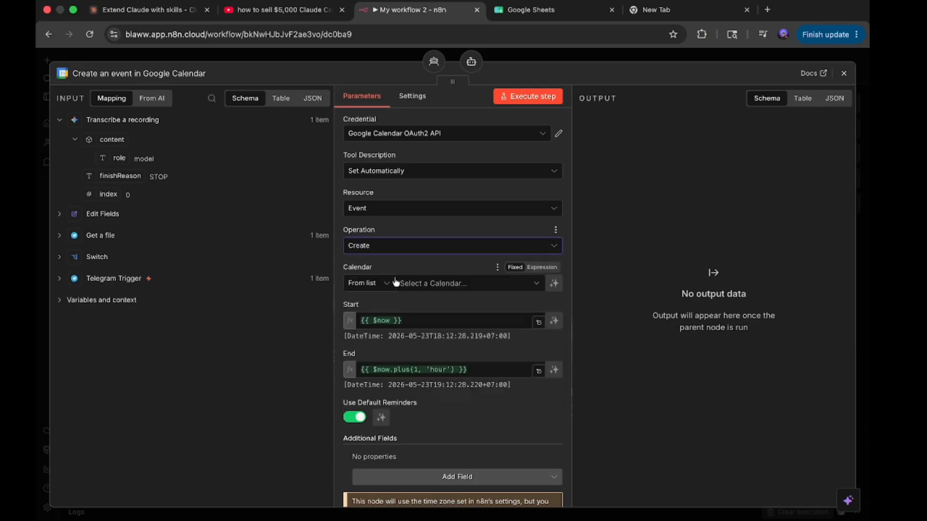
click(428, 285)
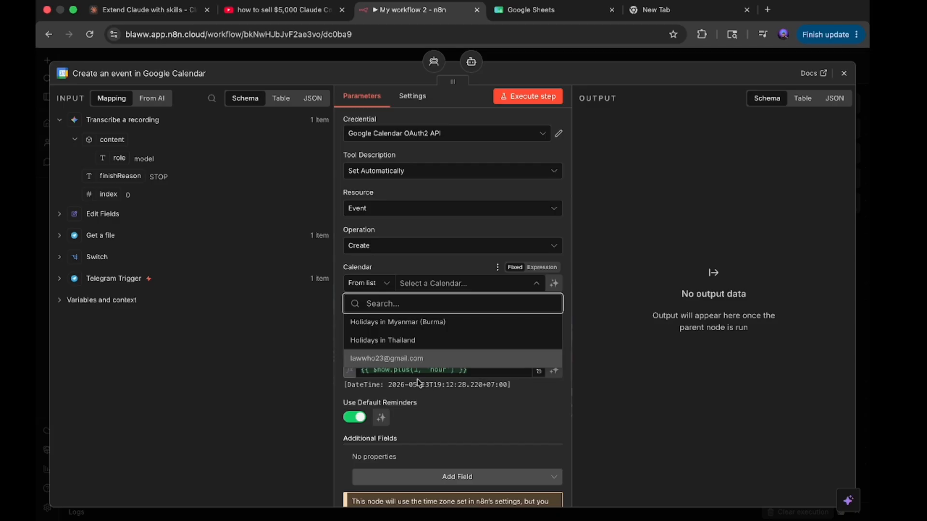
click(428, 362)
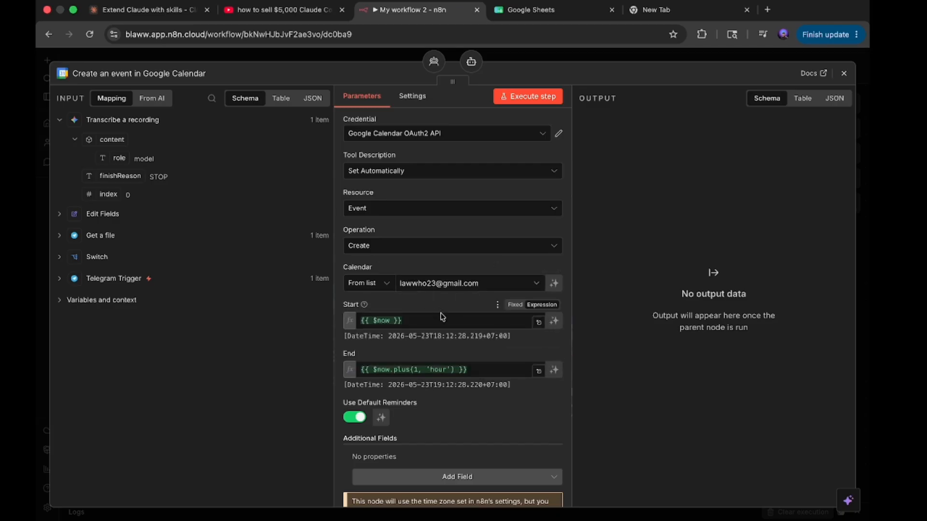
Step: Let the model automatically define the Start and End times of the created event
click(547, 326)
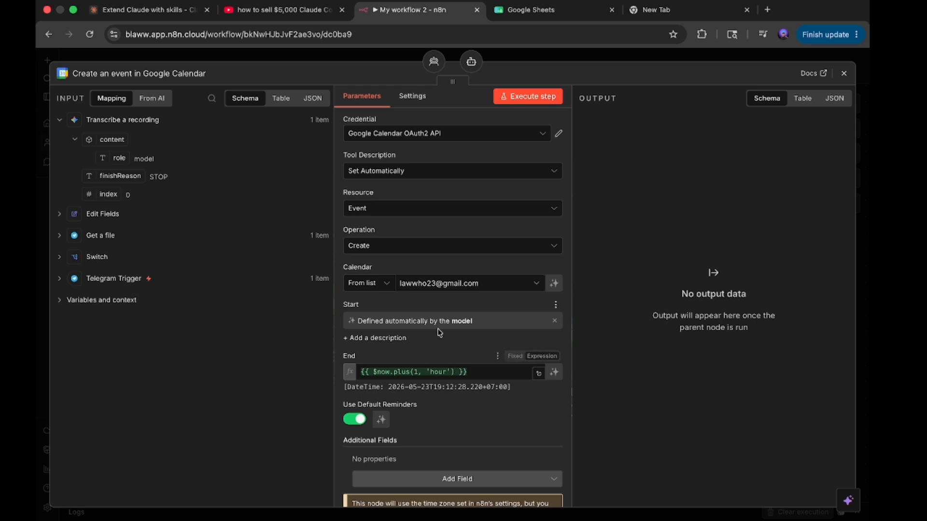
click(550, 372)
scroll(548, 369, down, 2)
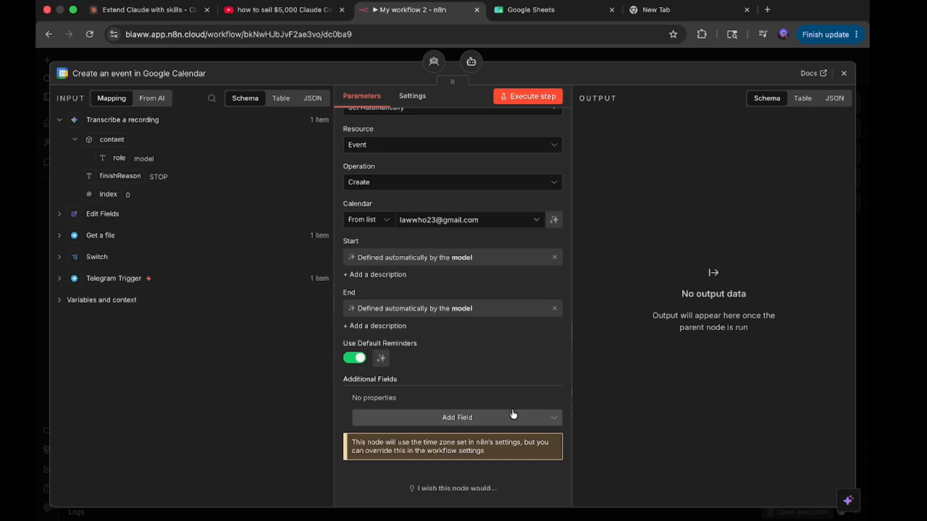
Step: Add the Summary additional field to the Create event tool and let the model define it automatically
click(524, 424)
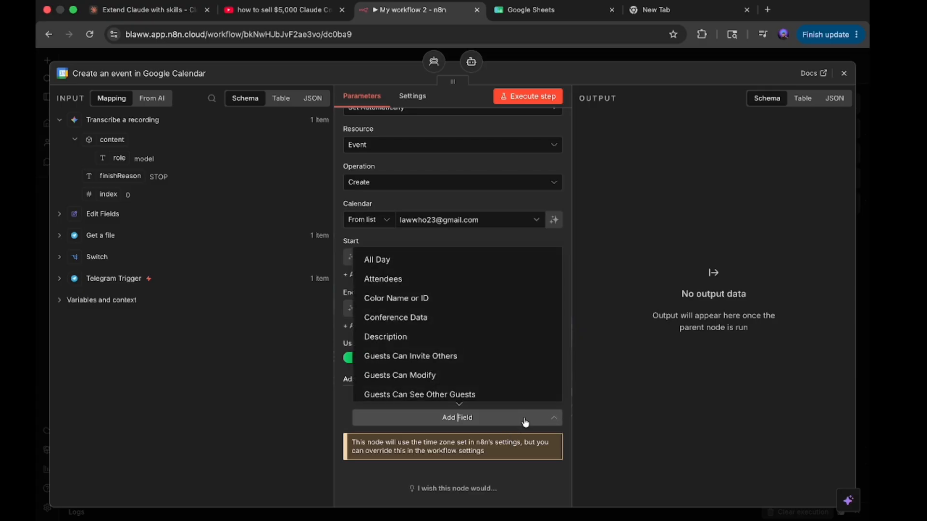
click(525, 423)
click(525, 423)
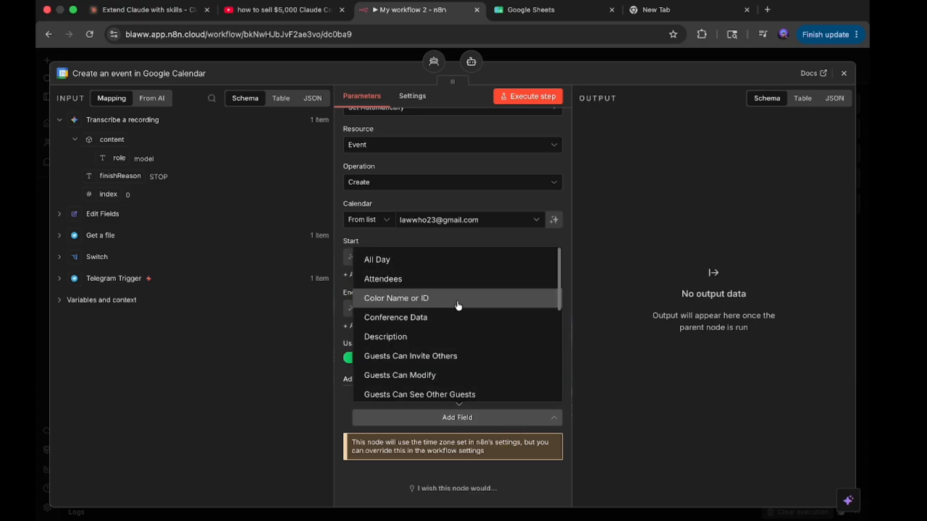
scroll(457, 305, down, 5)
scroll(458, 306, down, 3)
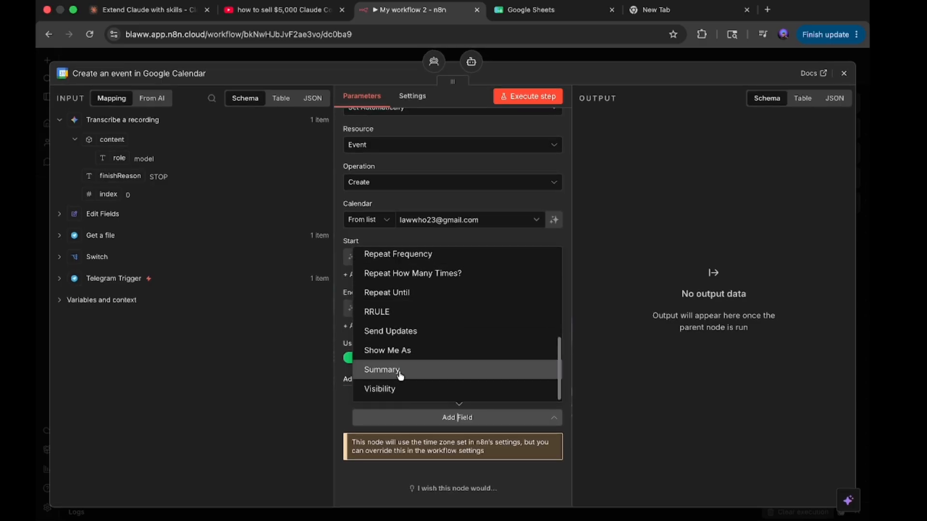
click(400, 373)
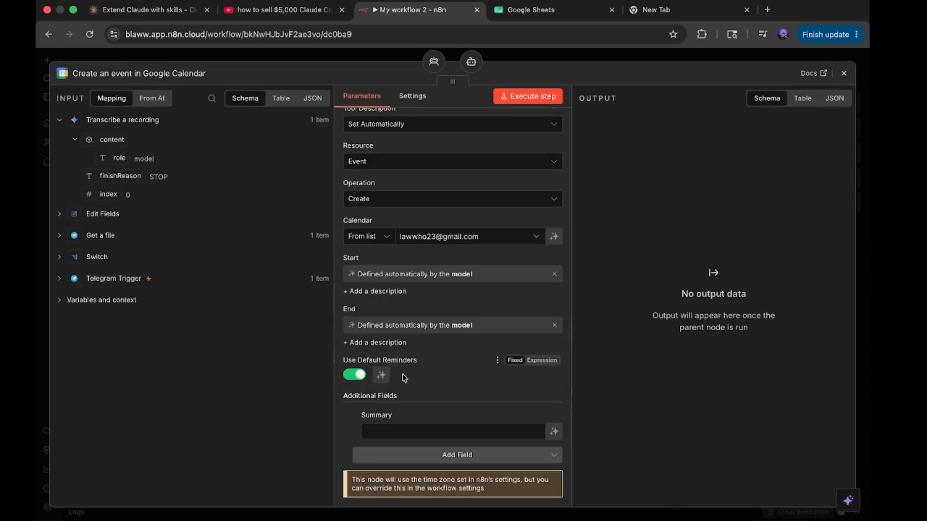
click(553, 431)
scroll(506, 380, down, 2)
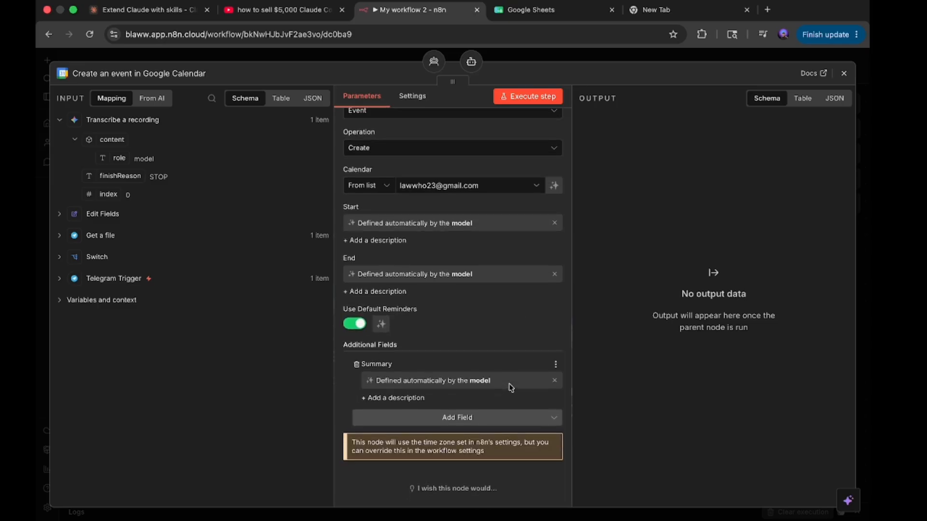
Step: Rename the event creation tool as Create Calendar
scroll(510, 386, up, 4)
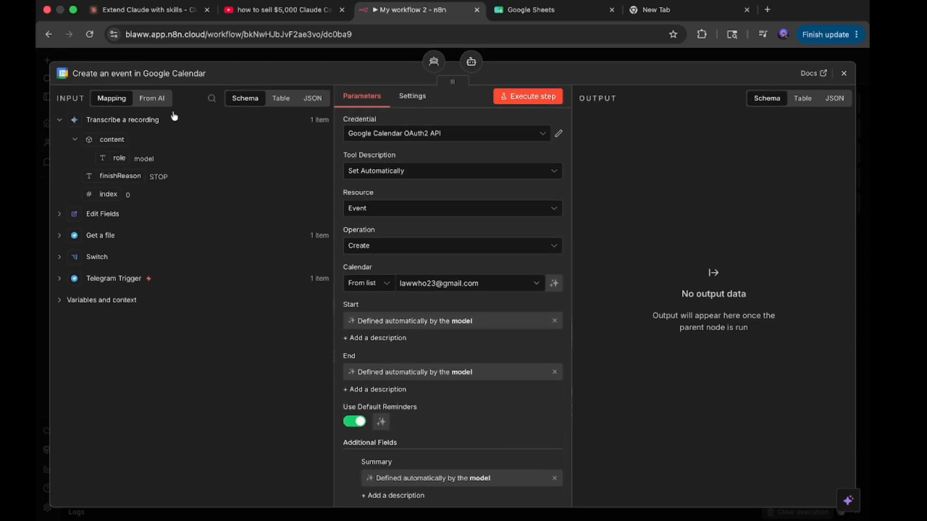
click(159, 73)
click(100, 71)
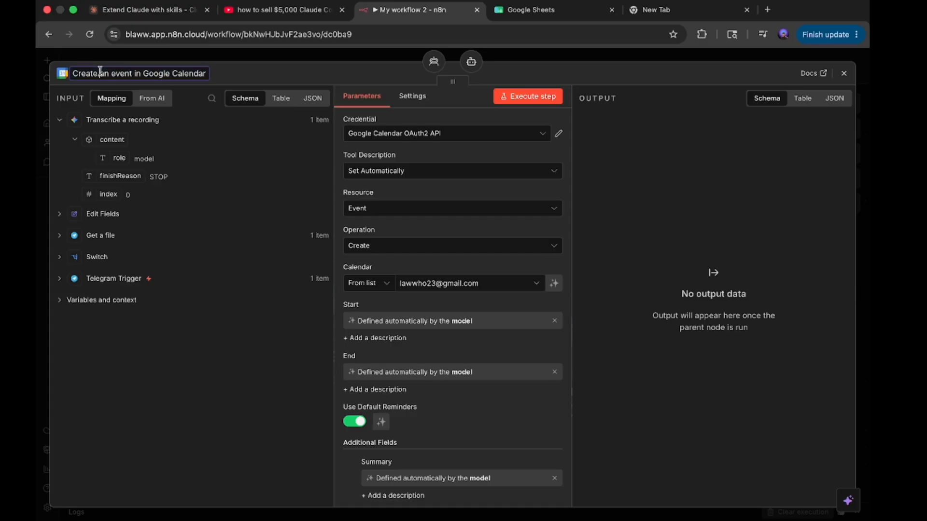
drag(100, 71, 166, 76)
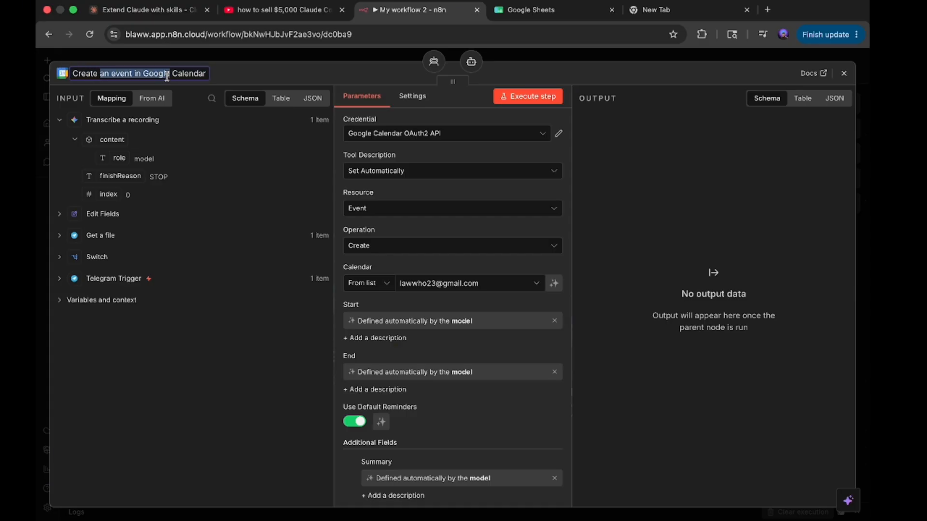
key(BackSpace)
key(BackSpace)
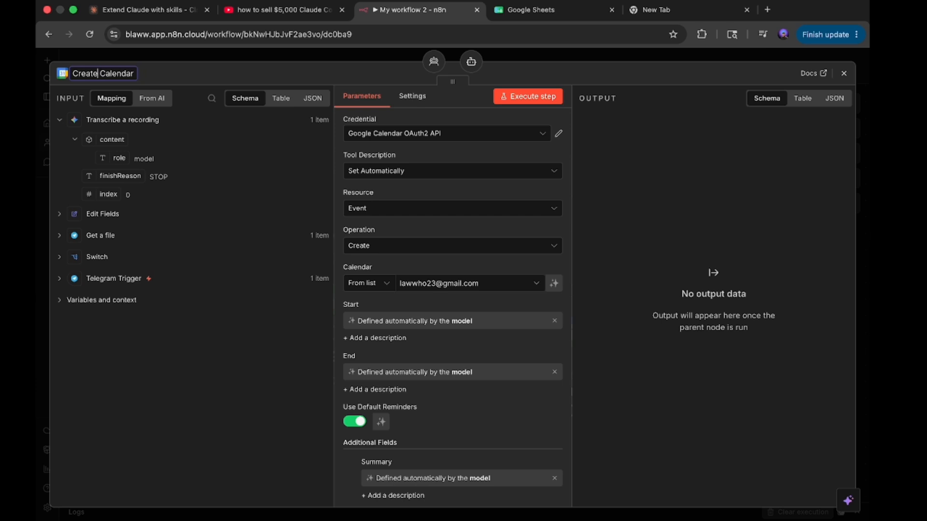
key(Return)
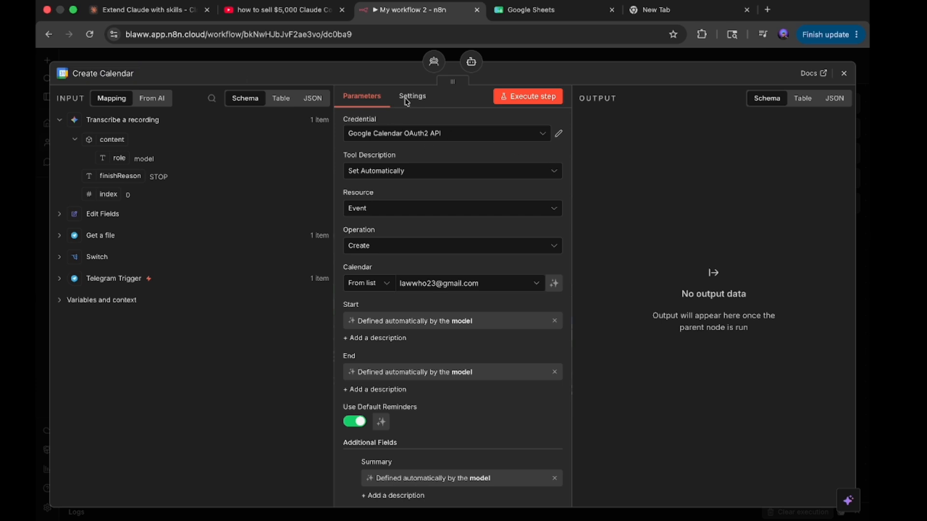
Step: Close the event creation tool's settings and line up the Create Calendar node beside the Get Calender node under the Calendar Agent
click(844, 73)
scroll(625, 180, up, 1)
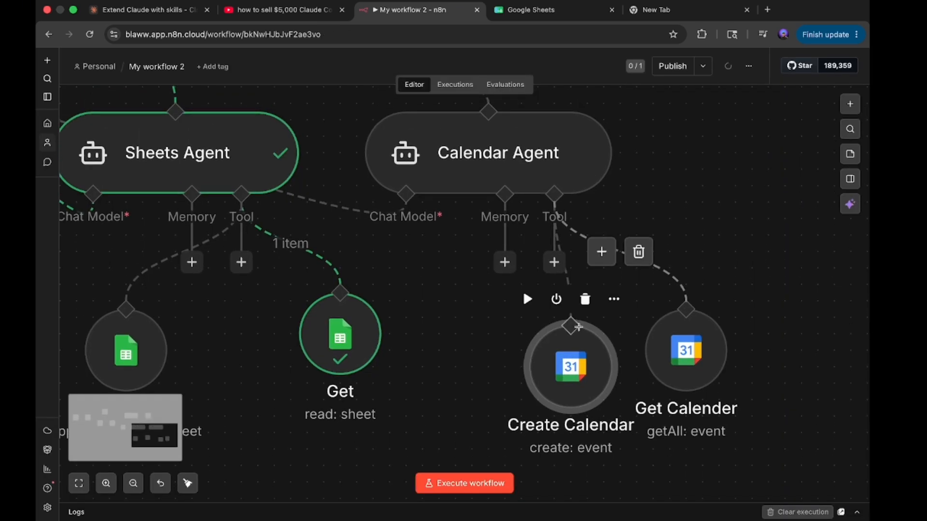
drag(577, 343, 527, 334)
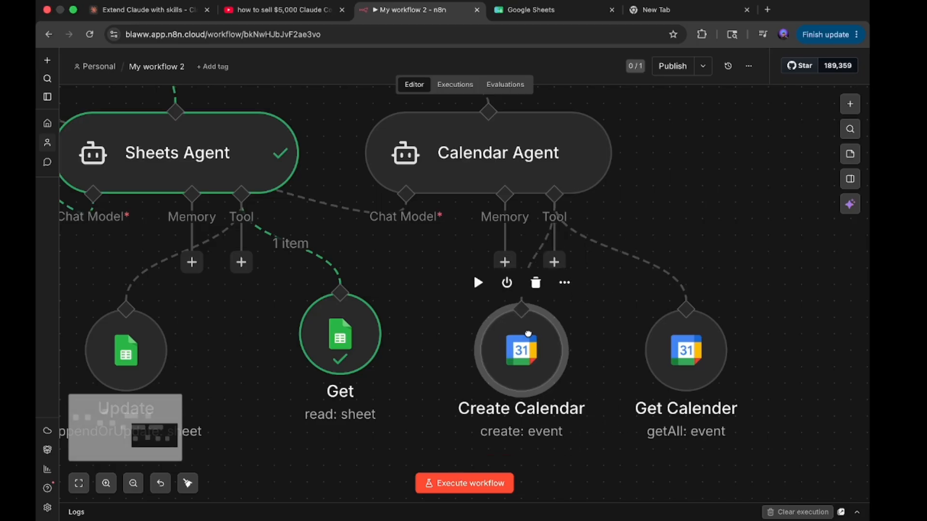
Step: In the Calendar Agent's system message, rename the tool headings to "Get Calendar" and "Create Calendar"
double_click(482, 152)
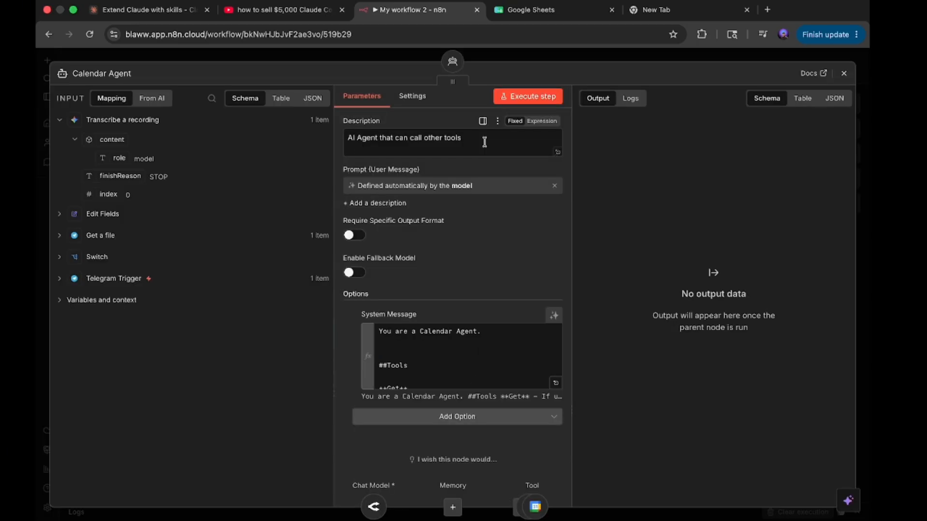
click(556, 383)
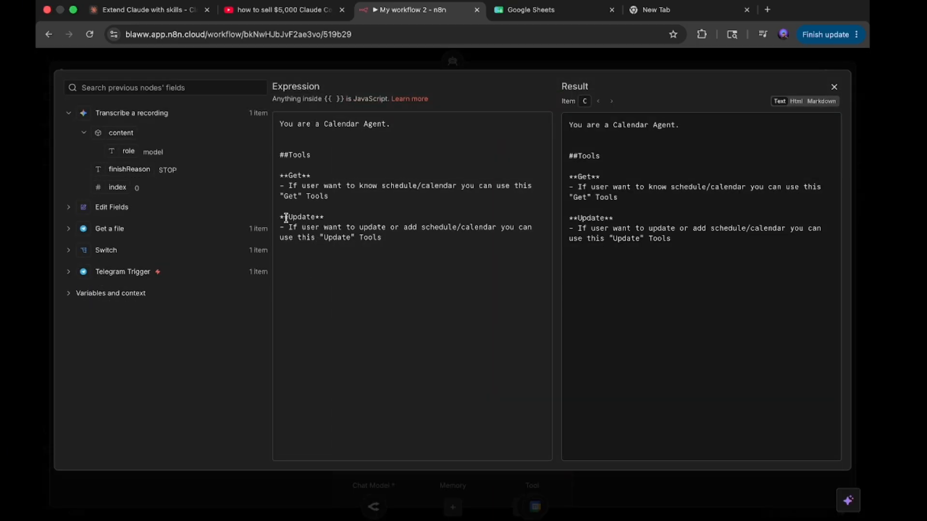
click(302, 174)
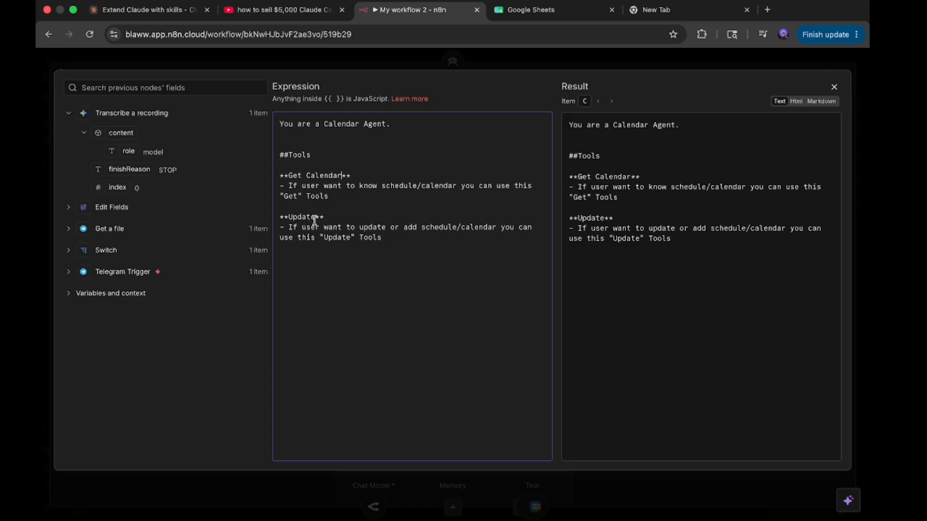
drag(315, 217, 293, 216)
key(BackSpace)
key(BackSpace)
text(Create Calendar)
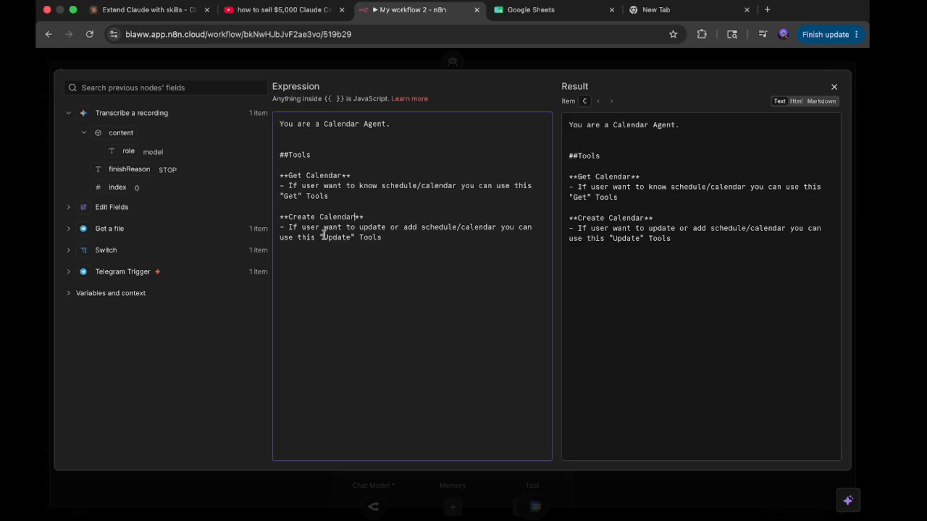
Step: Change the quoted tool names in the Calendar Agent's instructions to "Create Calendar" and "Get Calendar", and close the agent's settings
mouse_move(324, 235)
mouse_down()
mouse_move(353, 237)
mouse_move(327, 238)
mouse_up()
key(BackSpace)
text(Create )
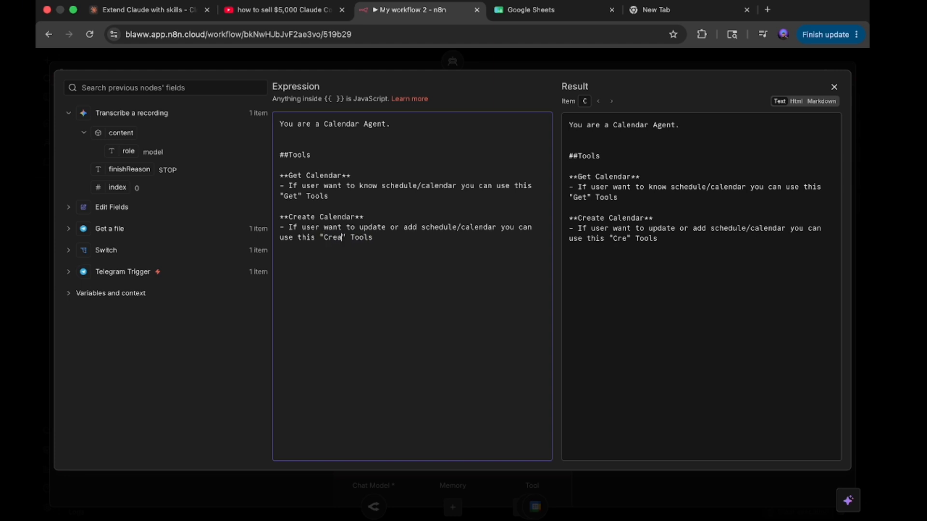
text(Calendar)
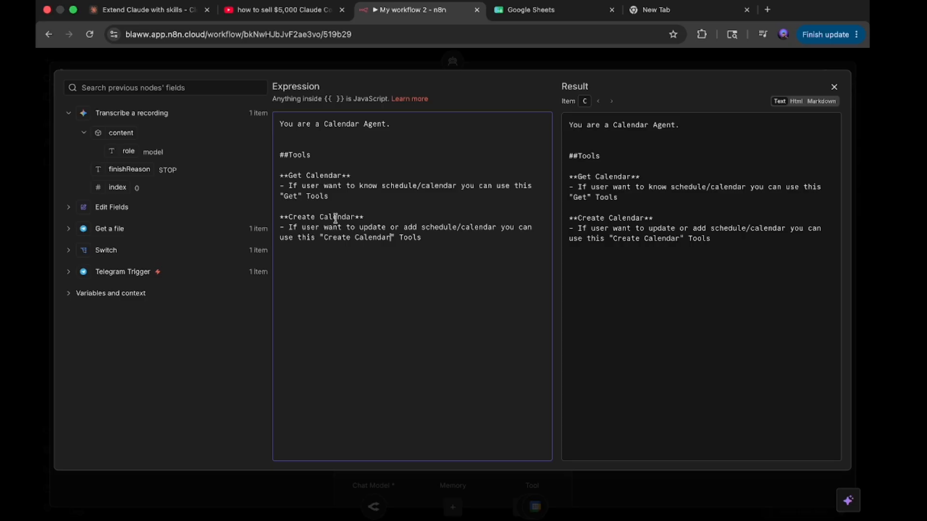
click(296, 193)
text(Calendar)
key(Return)
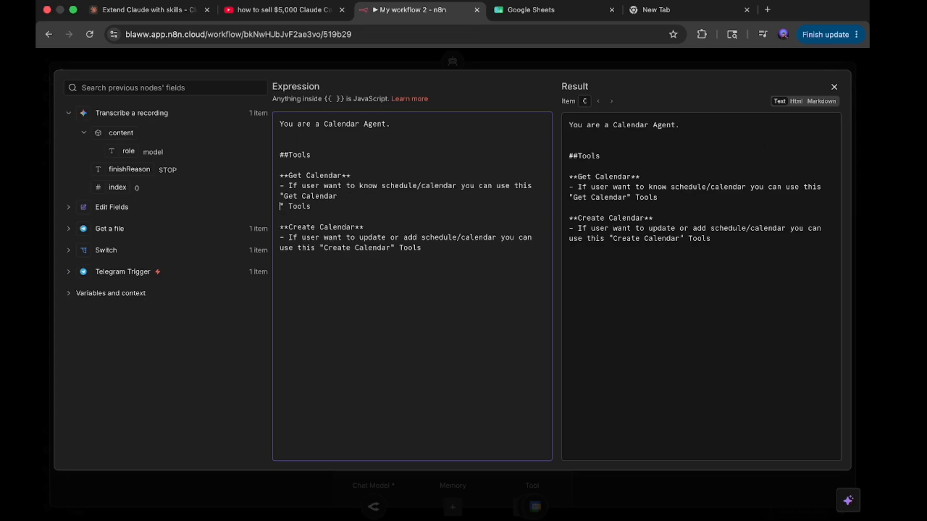
key(BackSpace)
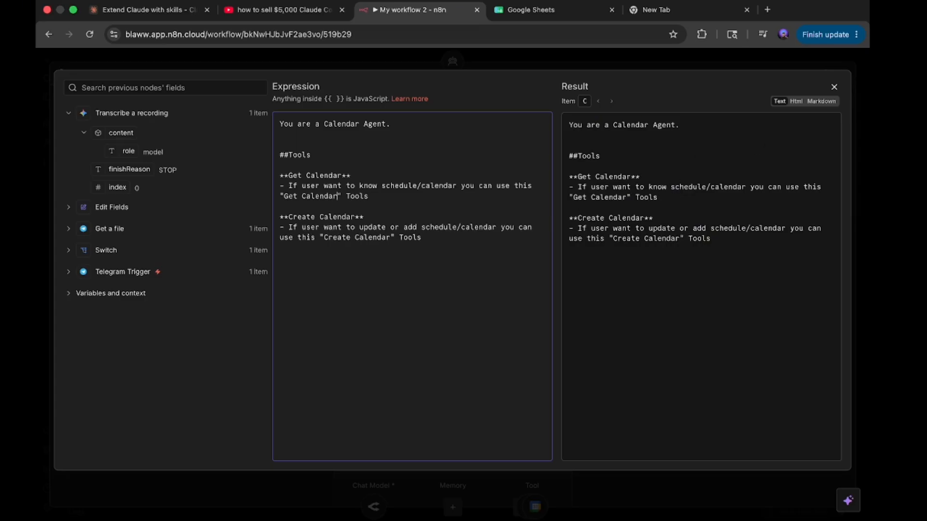
click(834, 86)
click(842, 72)
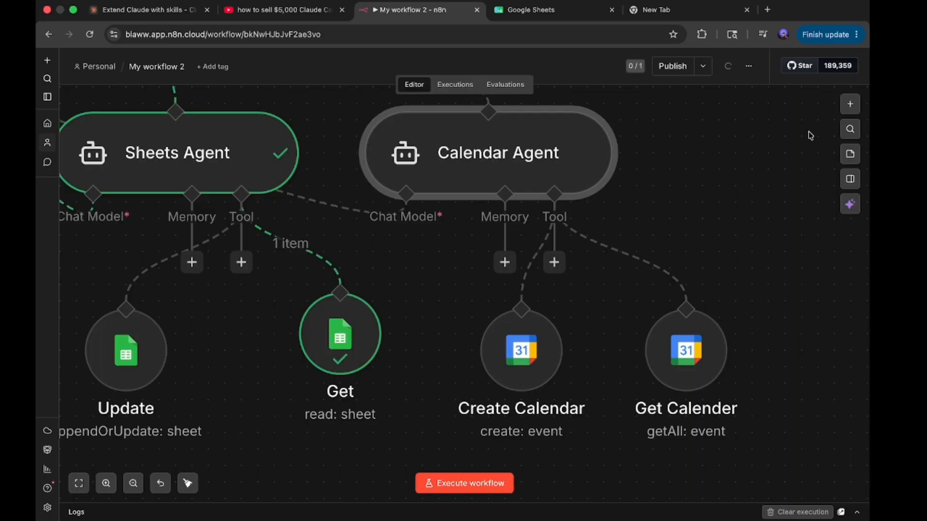
Step: Add a "**Calendar Agent**" heading below the Sheets Agent entry in the main AI Agent's system message
click(766, 242)
scroll(765, 243, down, 5)
scroll(765, 242, up, 2)
click(408, 193)
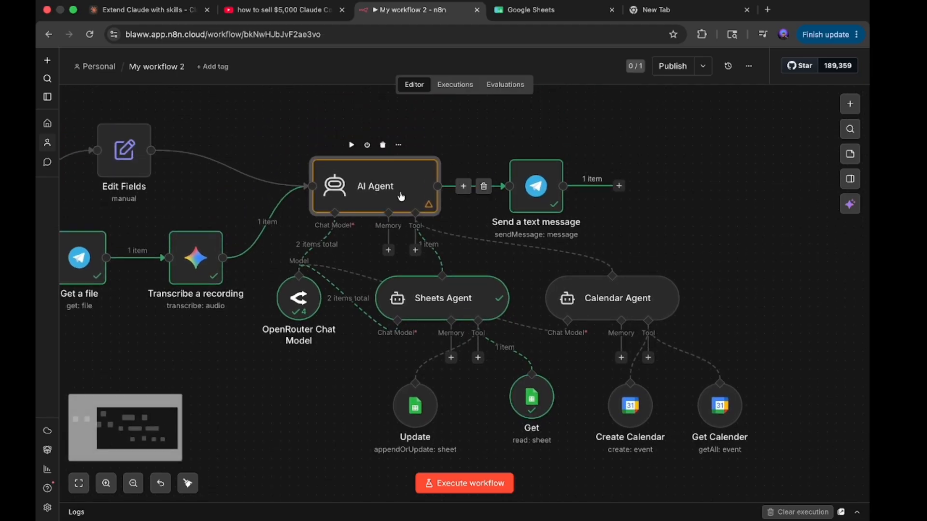
click(614, 311)
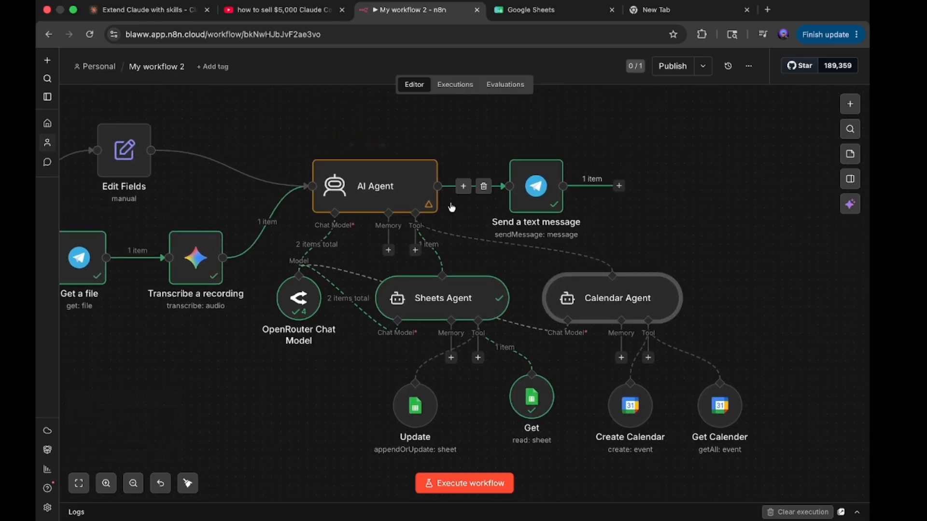
click(385, 211)
double_click(386, 210)
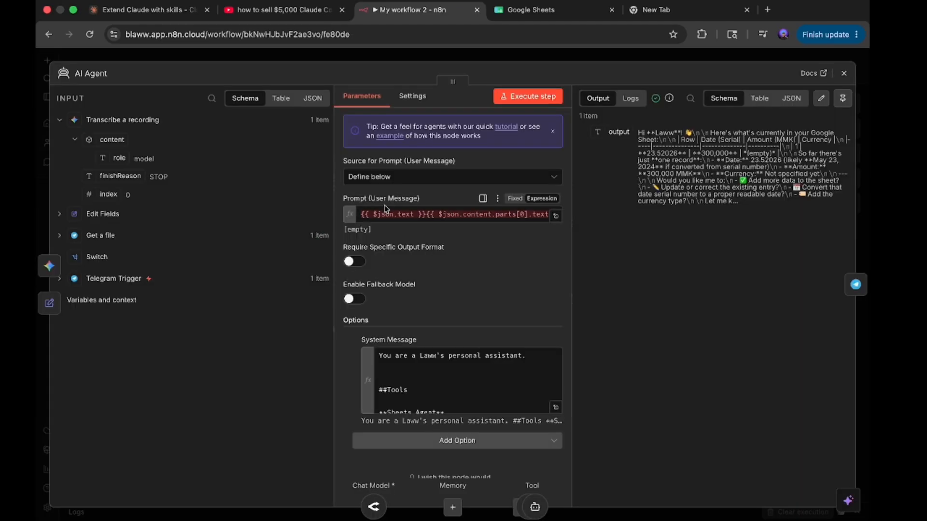
scroll(502, 394, down, 5)
click(557, 406)
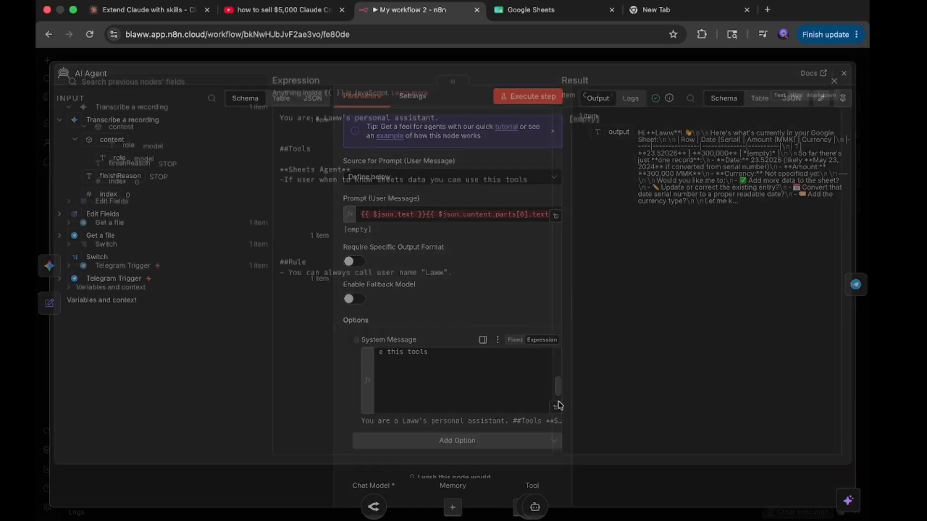
click(290, 212)
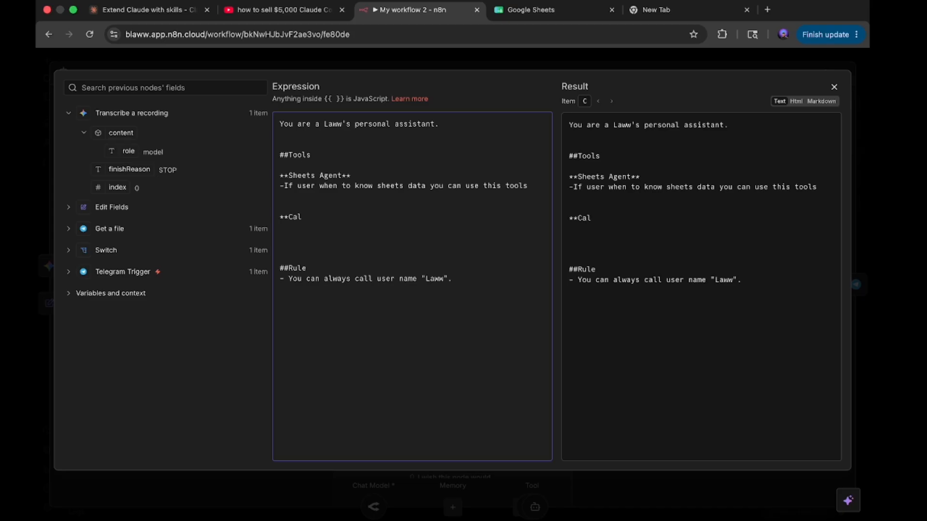
text(dar Agent**)
key(Return)
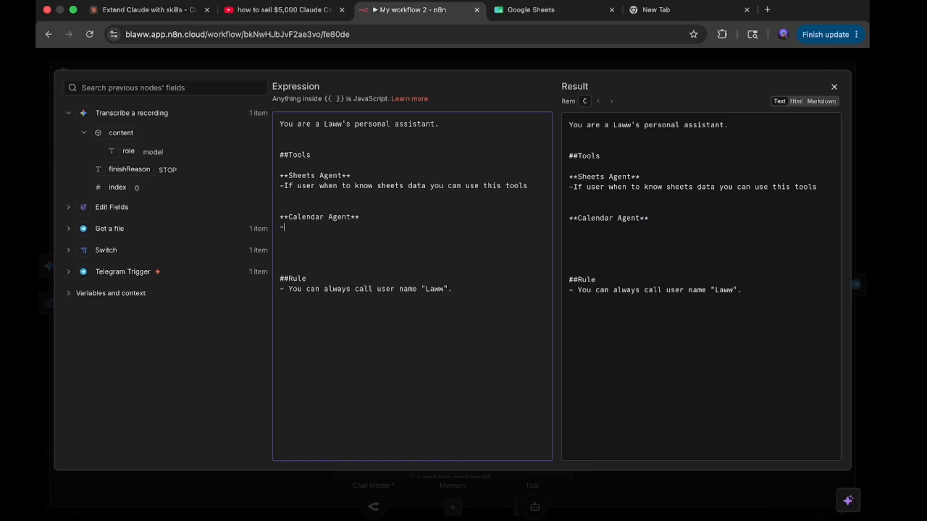
Step: Write "-If user when to know/get calendar you can use this tools" under the Calendar Agent heading and close the AI Agent's settings
text(-If user when to n)
key(BackSpace)
text(know/)
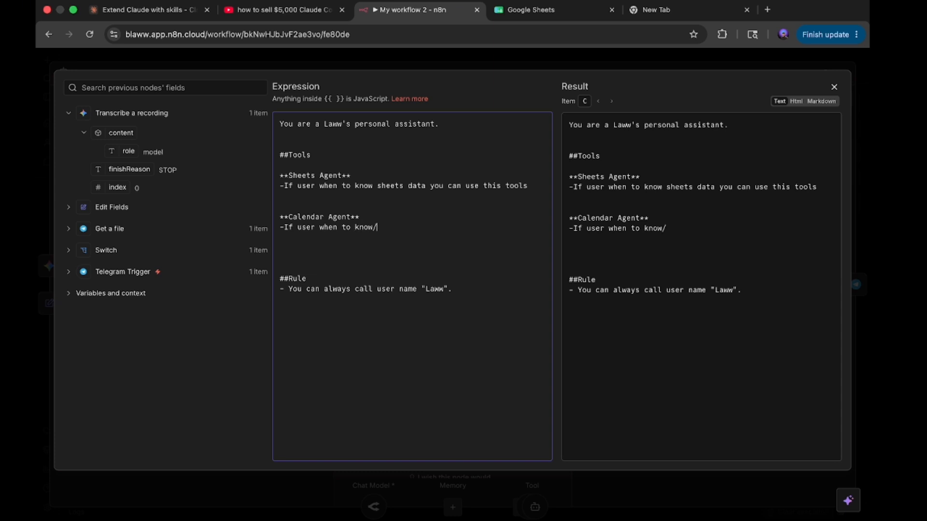
text(get calendar data )
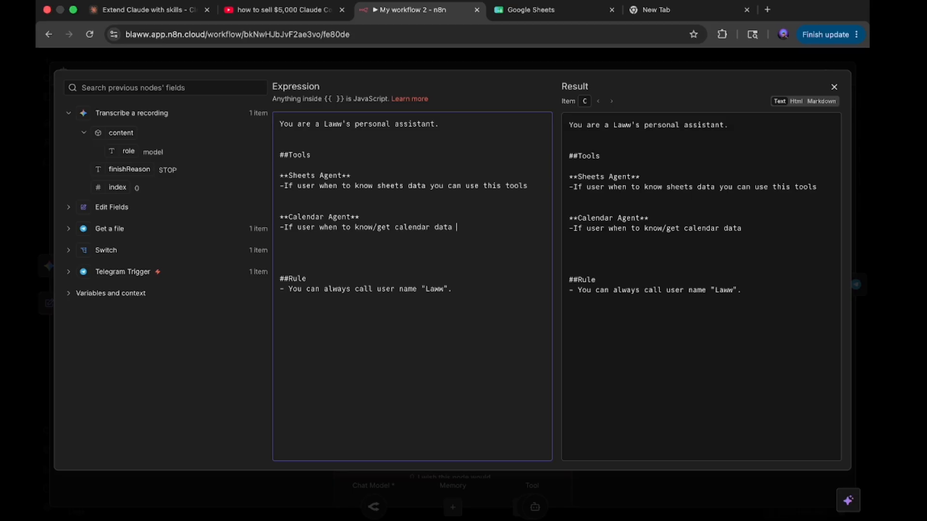
text(you can use)
key(BackSpace)
key(BackSpace)
key(BackSpace)
key(BackSpace)
key(BackSpace)
key(BackSpace)
key(BackSpace)
key(BackSpace)
key(BackSpace)
key(BackSpace)
key(BackSpace)
key(BackSpace)
key(BackSpace)
key(BackSpace)
key(BackSpace)
text(you can use this )
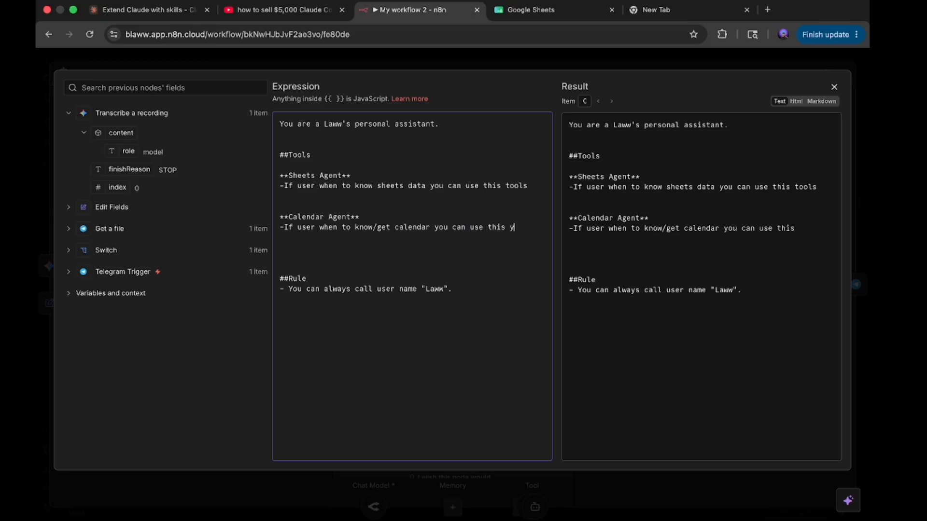
text(tools)
click(834, 87)
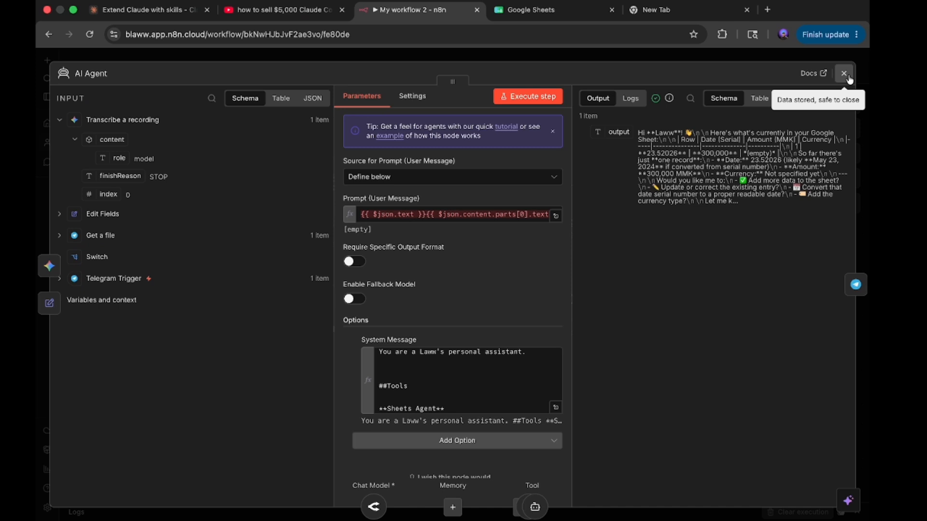
click(843, 73)
Step: Close the empty browser tab and execute the workflow
click(747, 10)
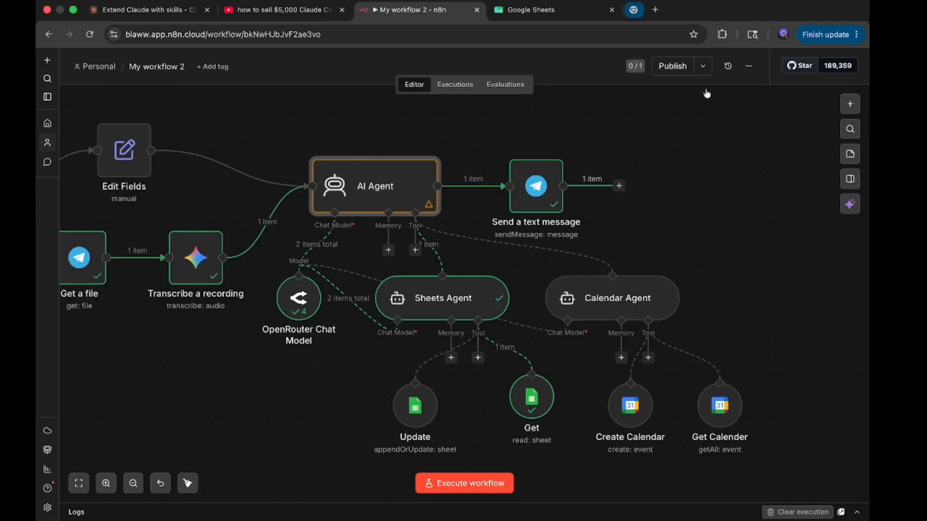
scroll(695, 145, down, 5)
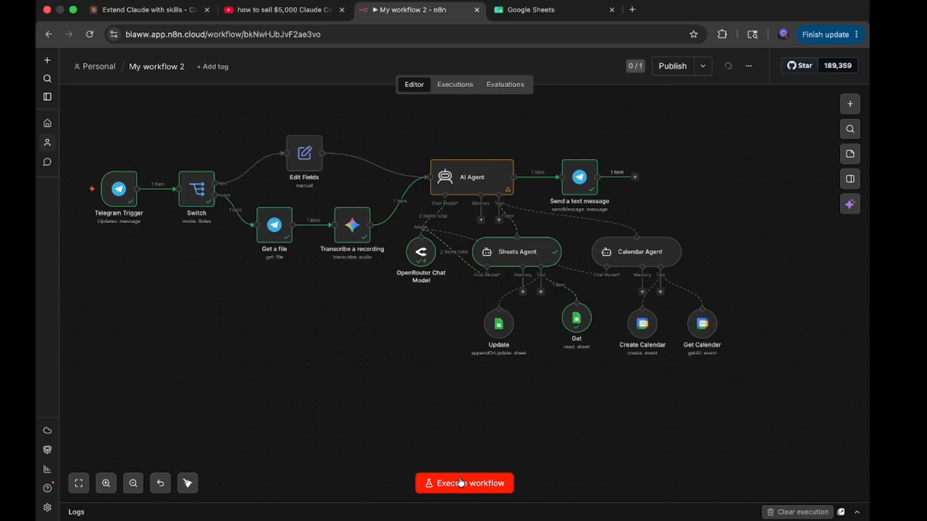
click(461, 483)
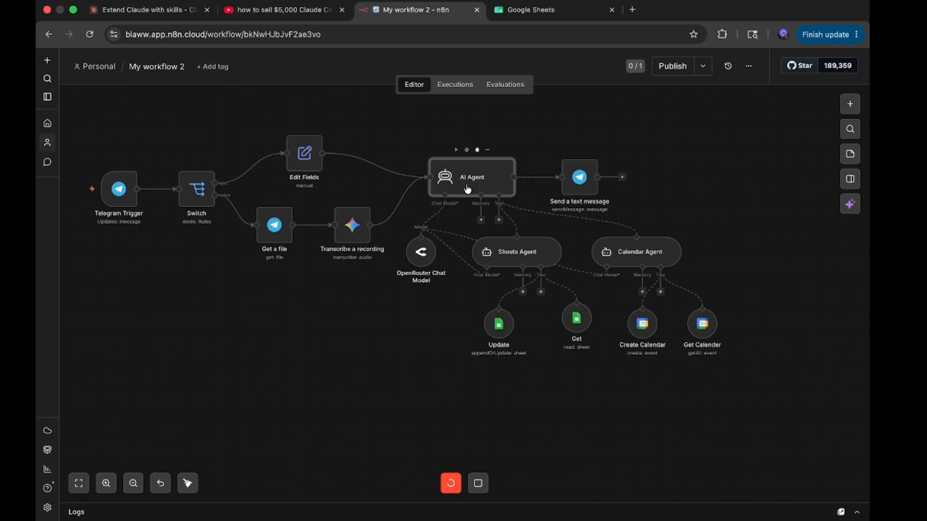
Step: Add the line "(Always use this date/time format {{ $now }})" to the Calendar Agent entry in the AI Agent's system message, and close the settings
double_click(468, 189)
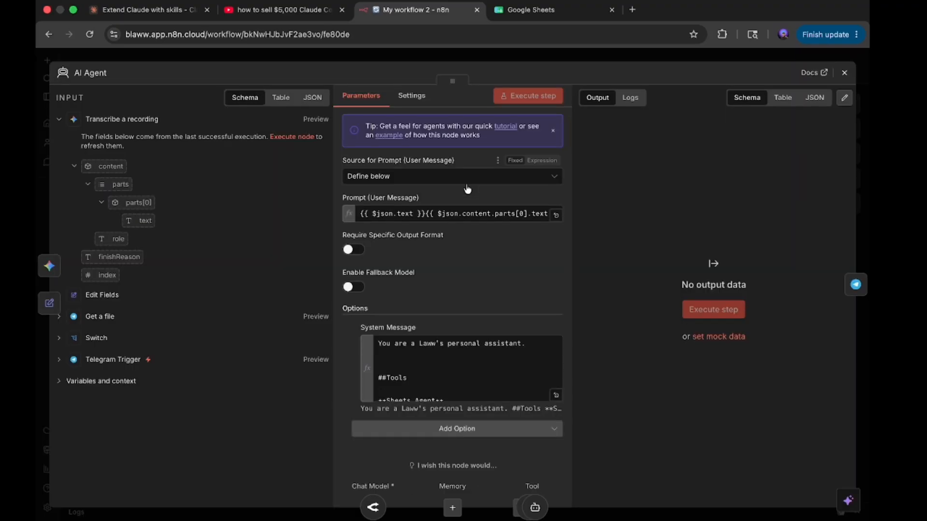
click(555, 395)
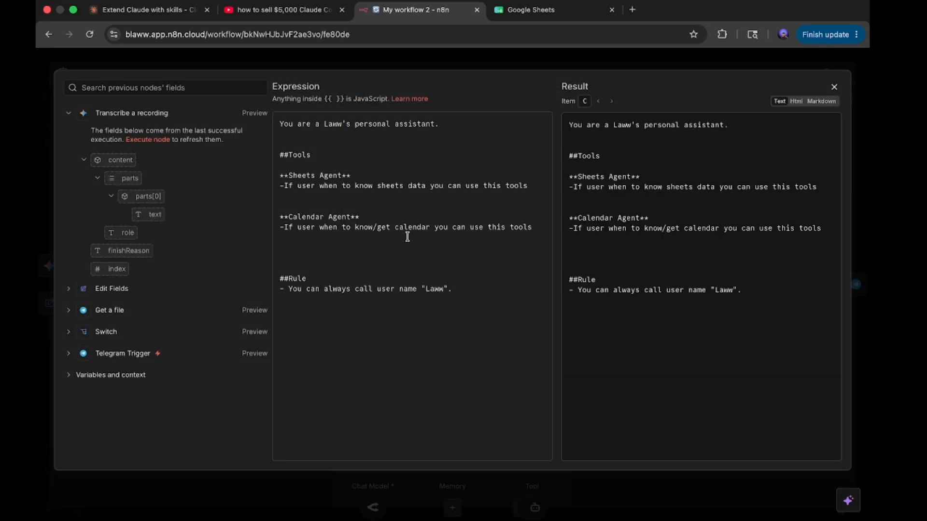
click(538, 228)
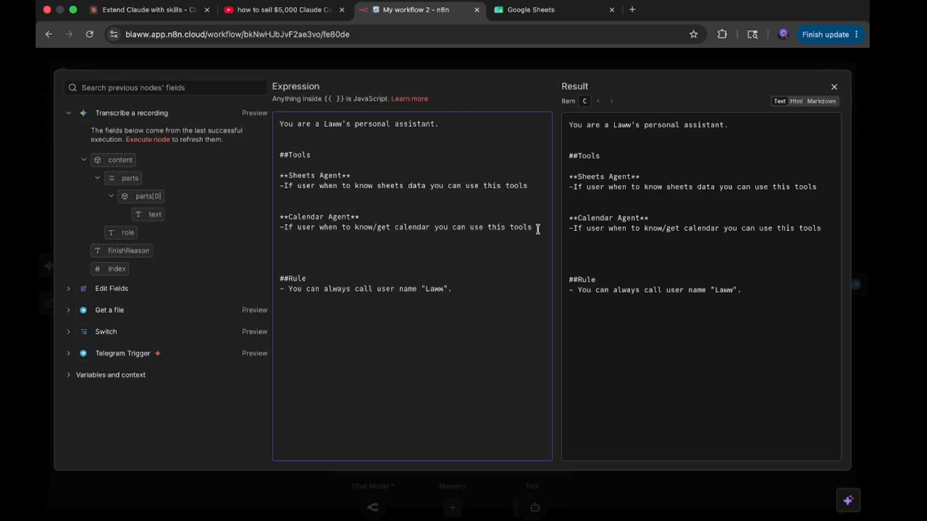
key(Return)
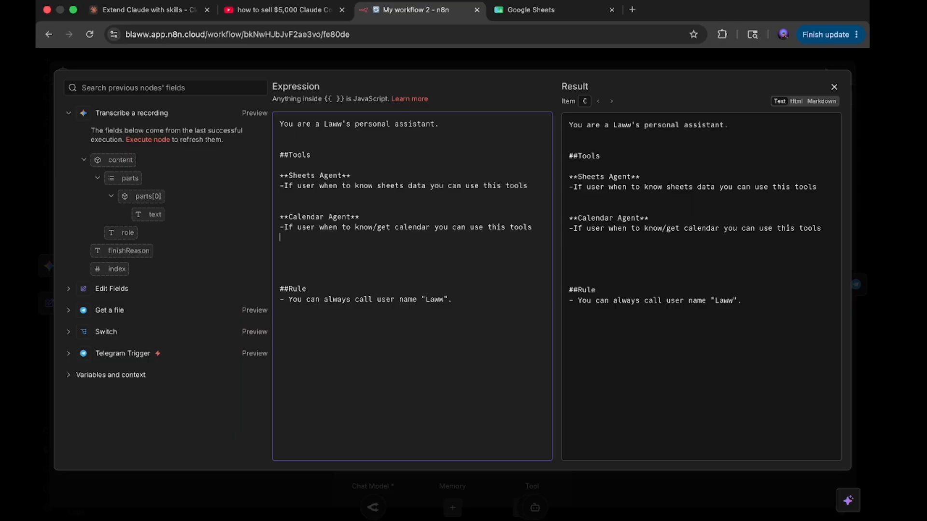
text(()
text(Always )
text(use this d)
text(ate/)
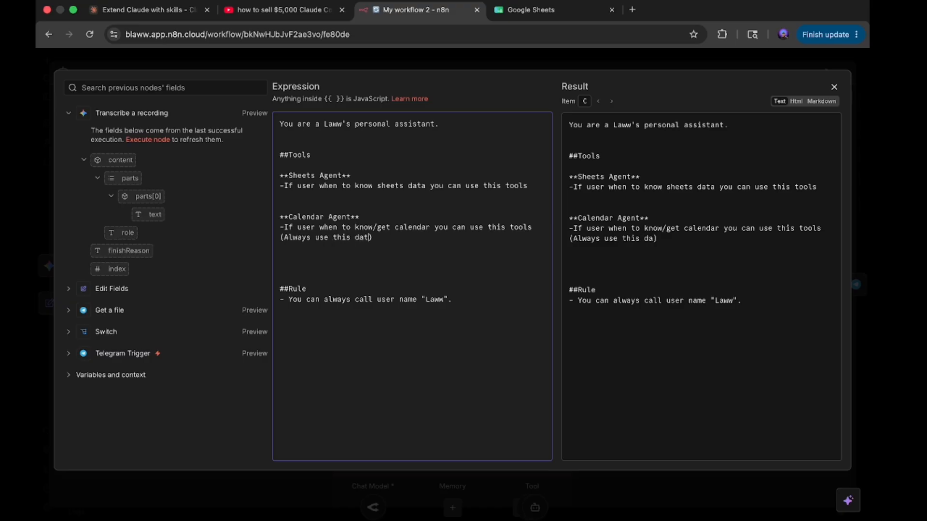
text(time format {{ $now }})
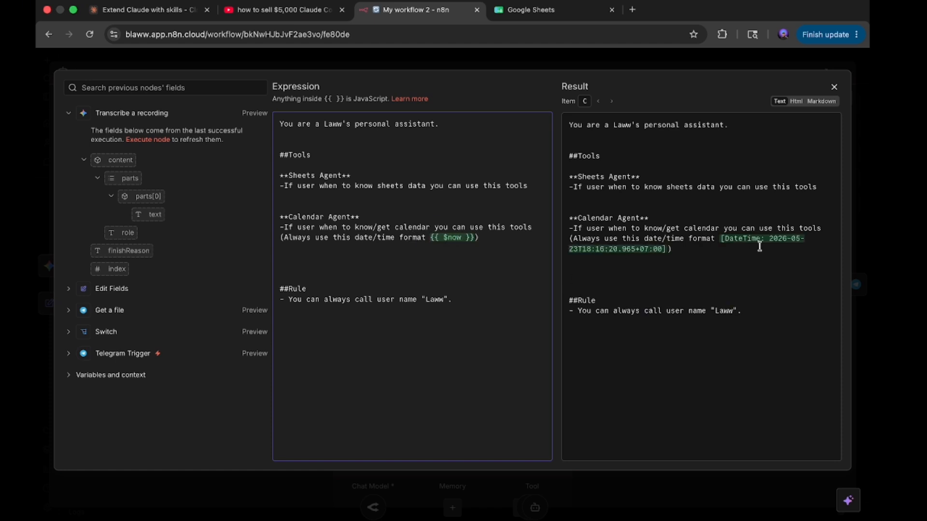
click(834, 87)
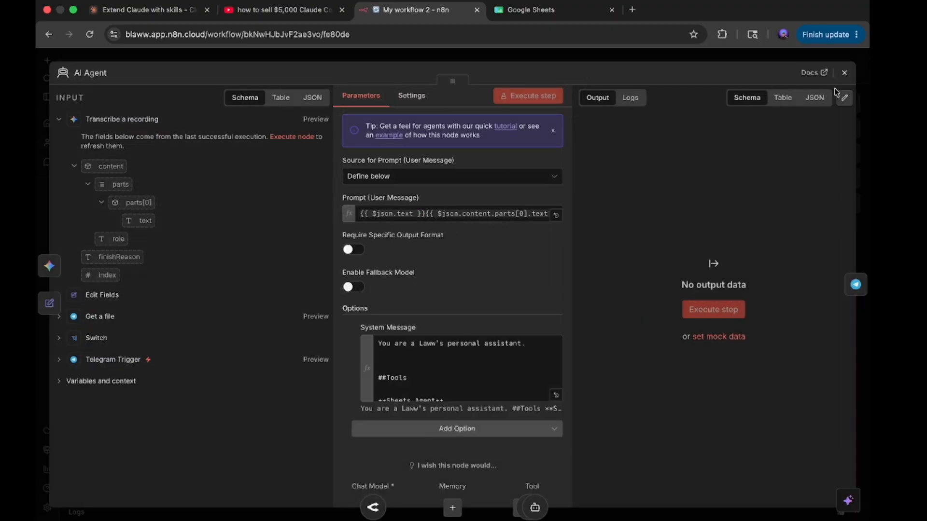
scroll(483, 398, down, 5)
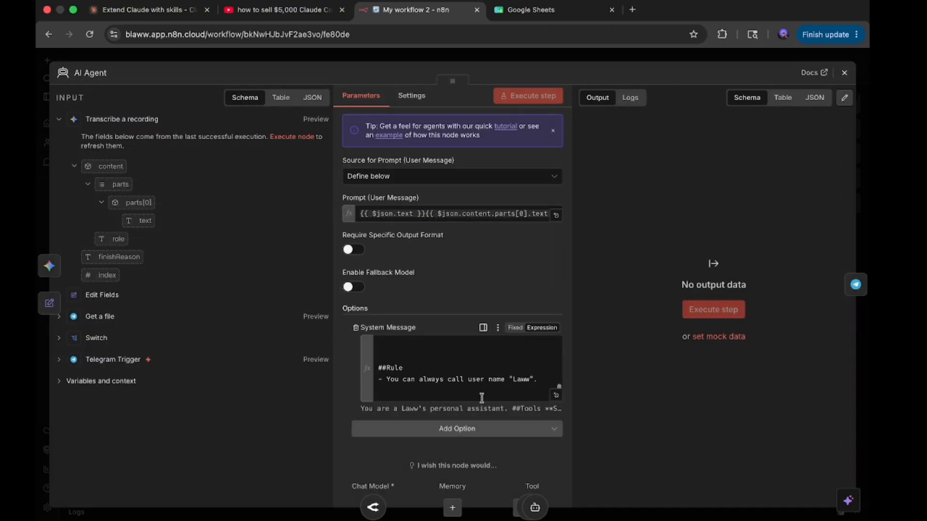
click(845, 72)
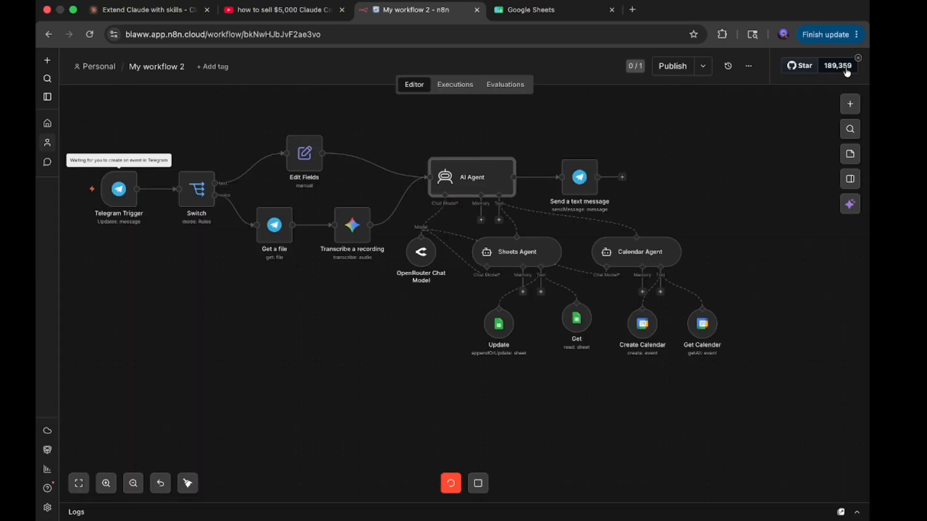
Step: Switch to Telegram and send the bot a voice message requesting a one-hour event tonight at 9:00 PM named "Cloud Code Mastery"
key(super+Tab)
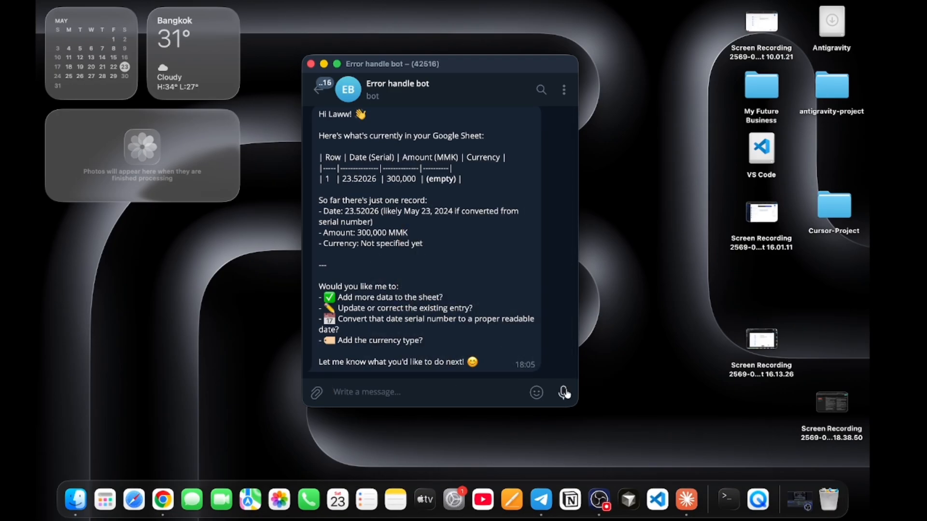
drag(564, 393, 565, 394)
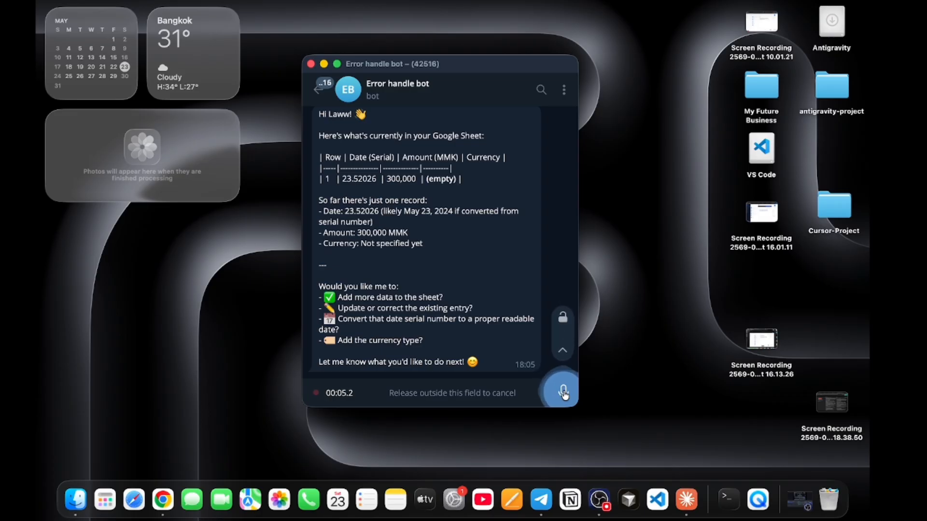
drag(564, 394, 564, 394)
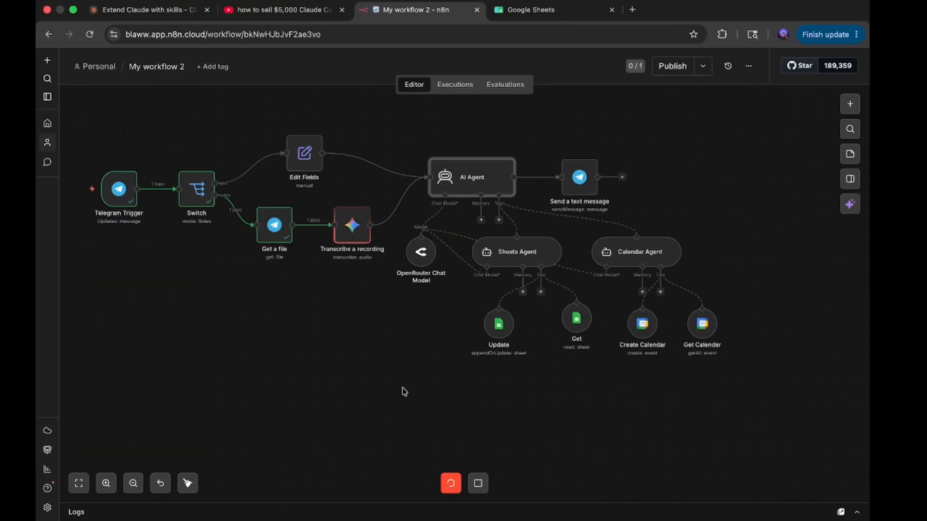
Step: Follow the workflow run on the n8n canvas, examining the AI Agent, the Calendar Agent and its Create and Get calendar tools
scroll(402, 387, right, 3)
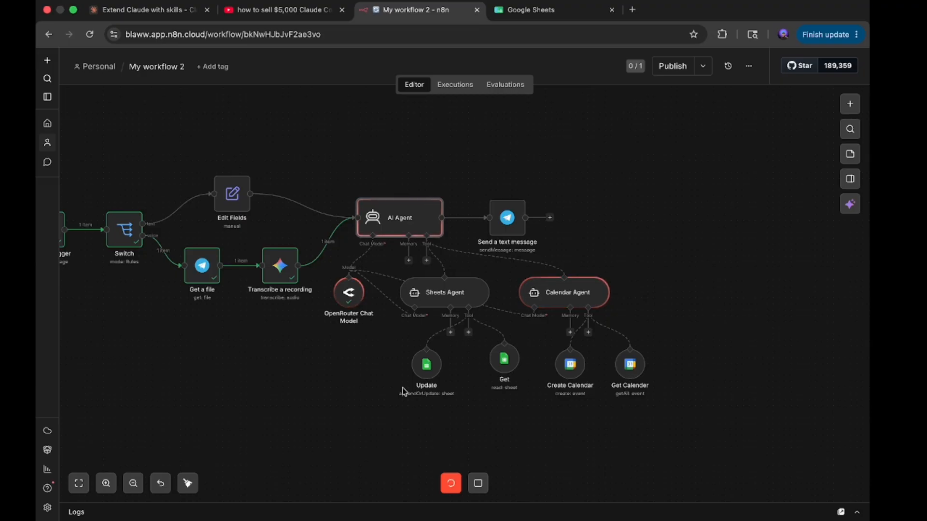
scroll(615, 301, up, 3)
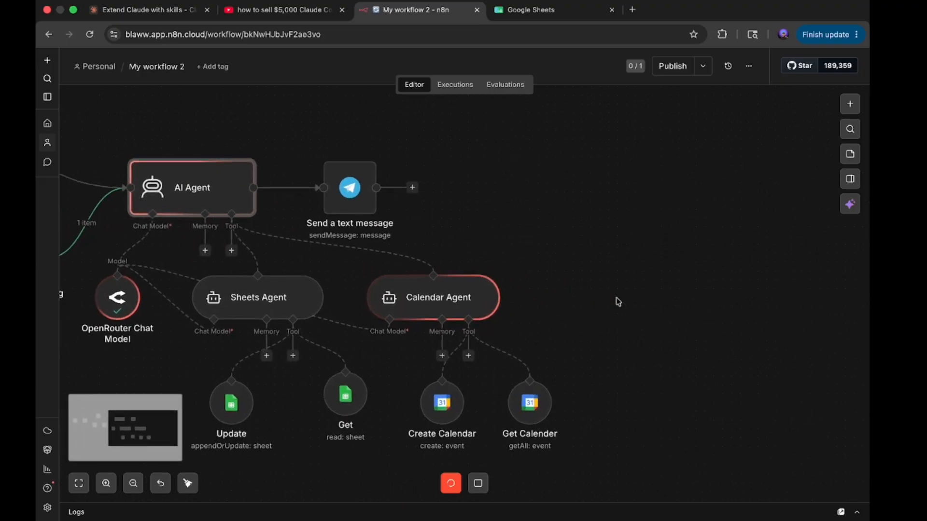
scroll(615, 300, left, 5)
scroll(615, 300, down, 2)
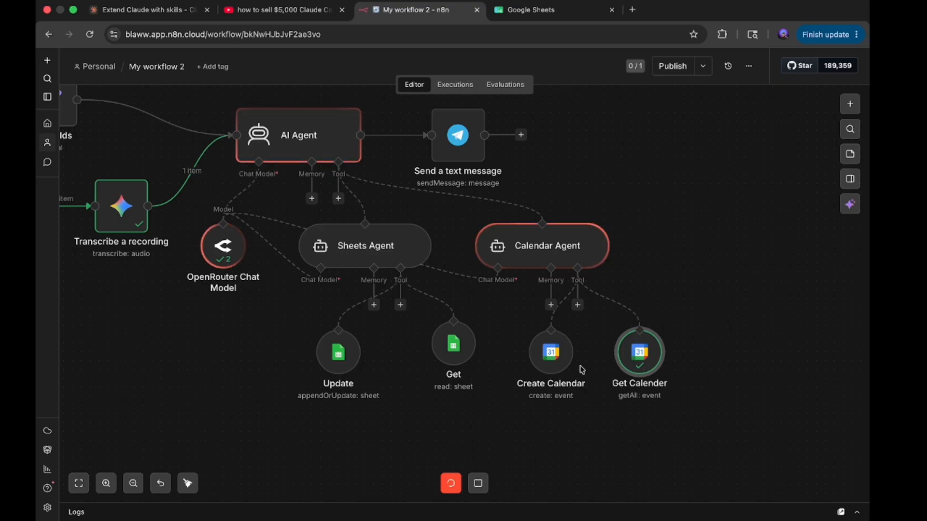
click(637, 357)
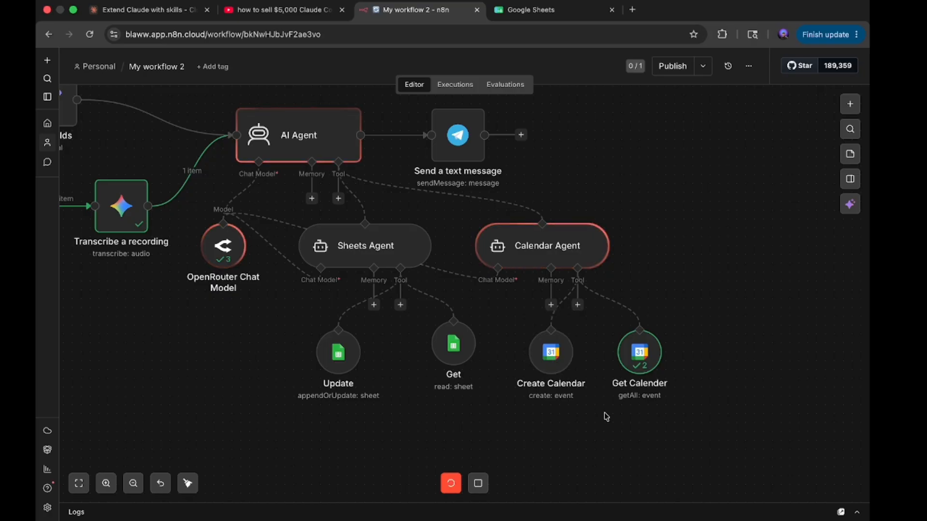
scroll(606, 415, right, 1)
scroll(606, 416, up, 1)
click(514, 385)
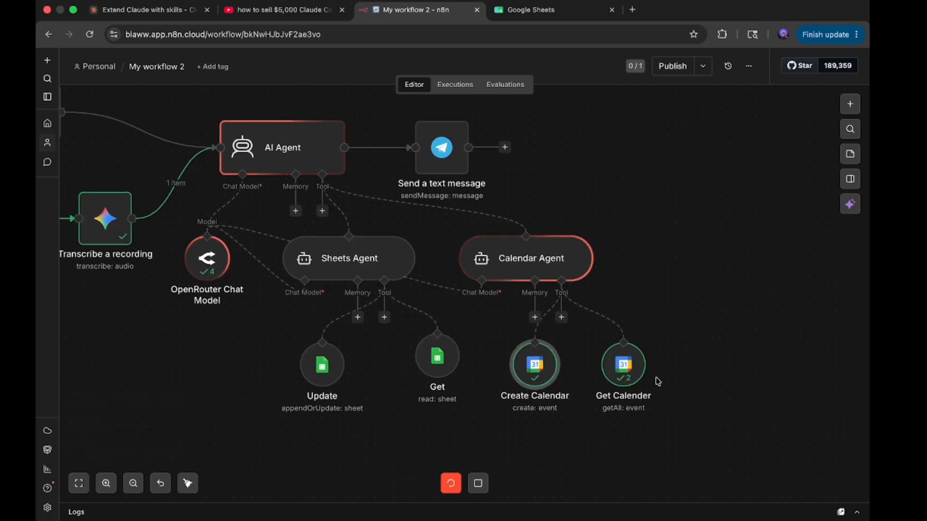
click(623, 377)
click(532, 376)
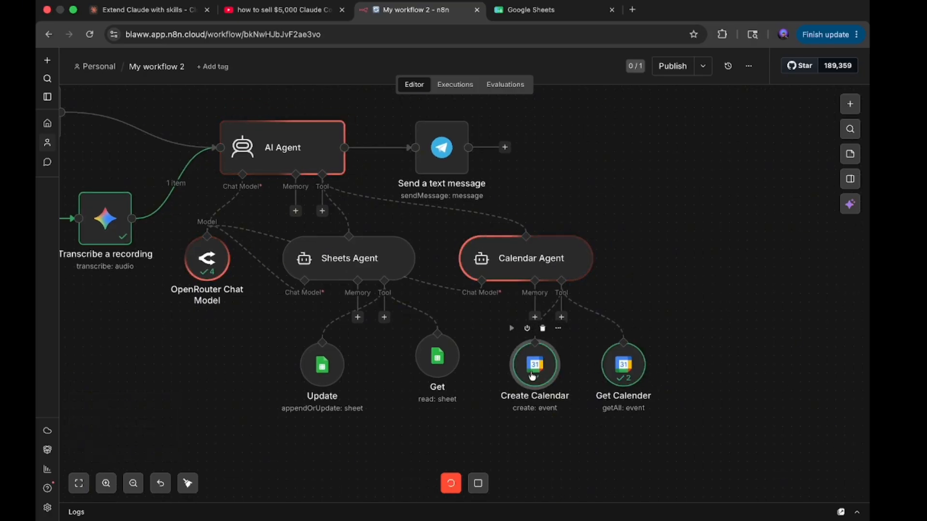
click(540, 410)
scroll(540, 410, right, 1)
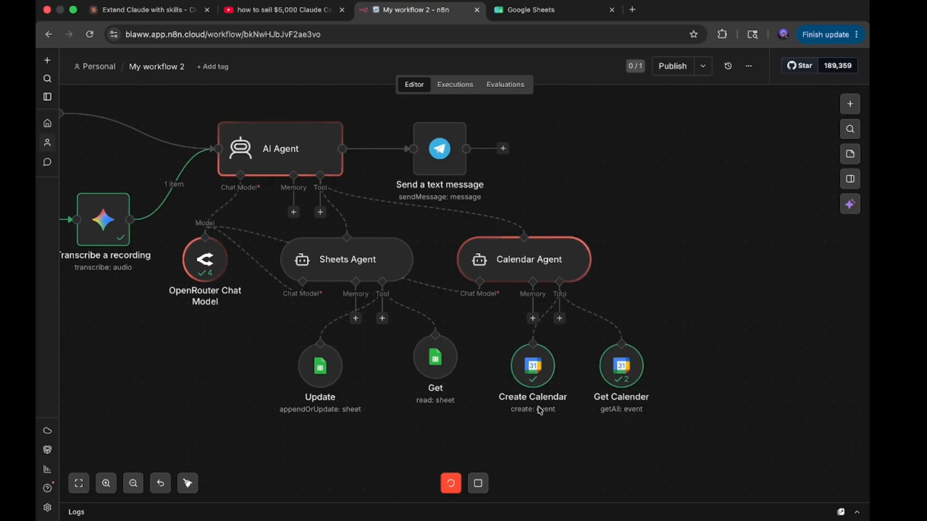
scroll(540, 410, right, 1)
scroll(540, 411, up, 1)
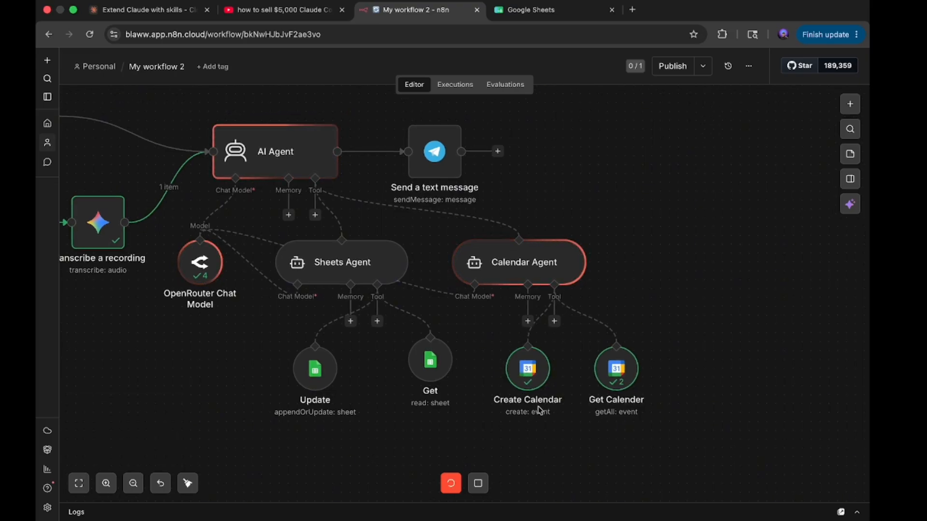
mouse_move(627, 384)
scroll(594, 442, up, 1)
scroll(594, 442, right, 1)
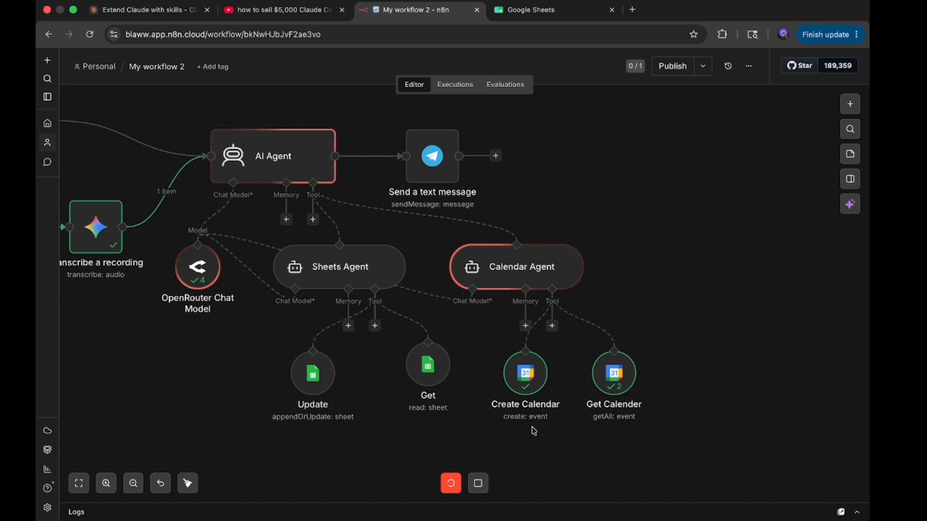
scroll(534, 431, up, 1)
scroll(534, 431, left, 5)
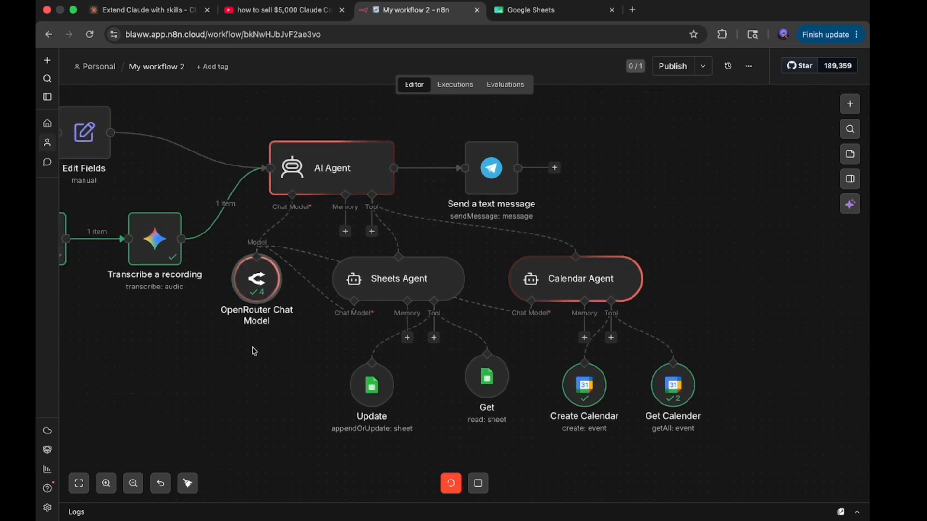
scroll(254, 351, up, 3)
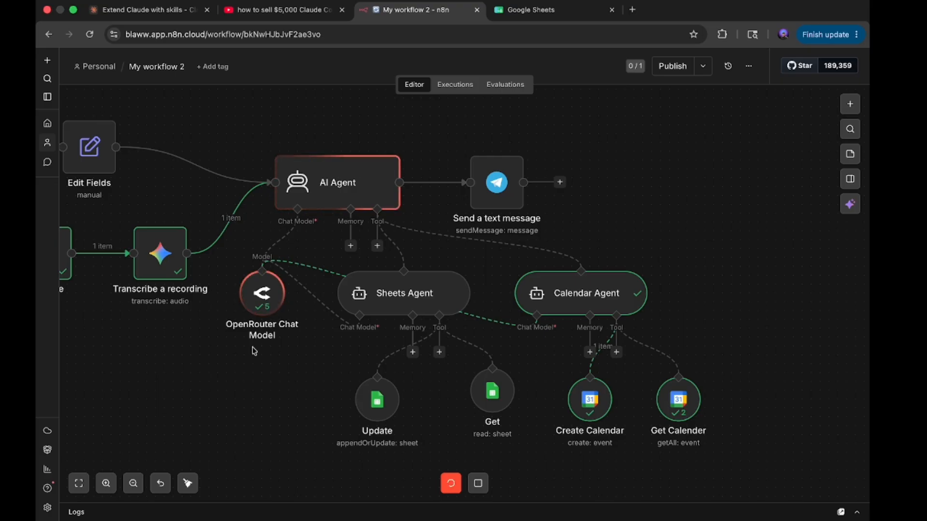
mouse_move(398, 362)
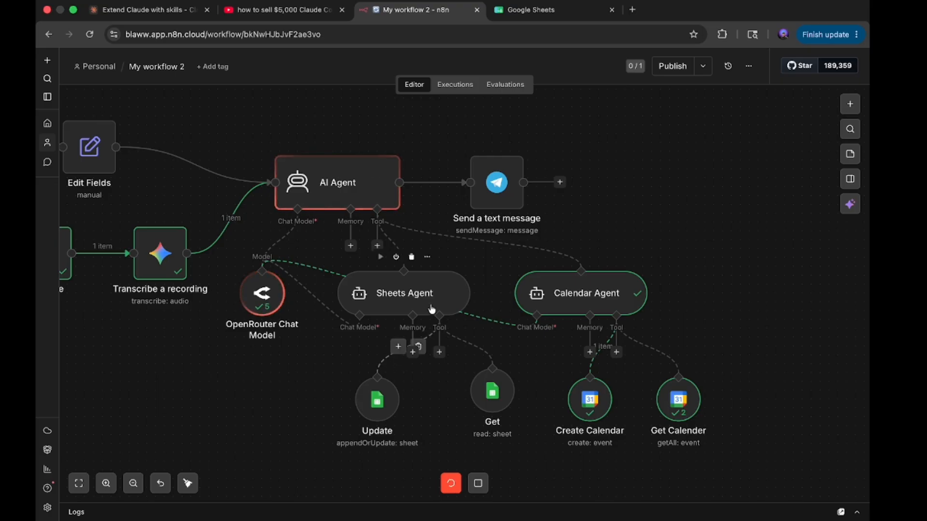
scroll(626, 231, up, 1)
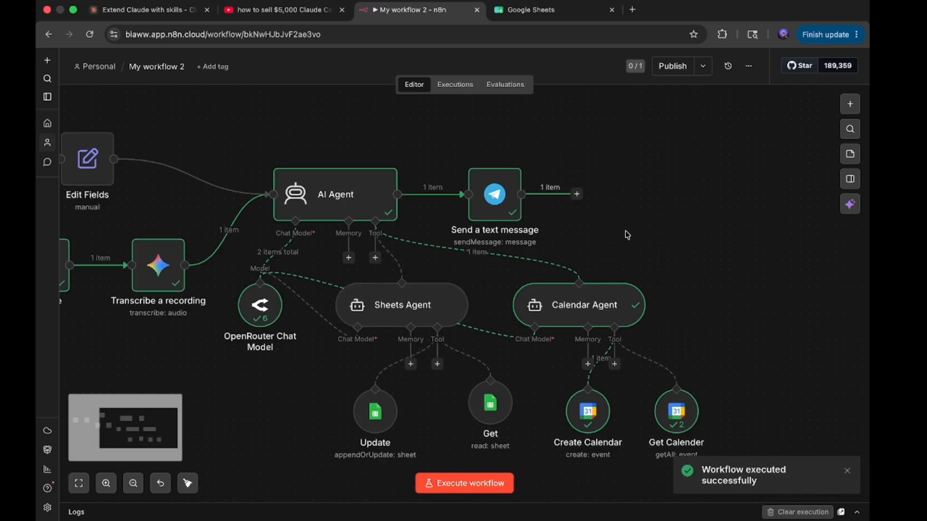
Step: Read the bot's reply about the requested event in the Telegram chat, and return to the n8n workflow in Chrome
key(super+Tab)
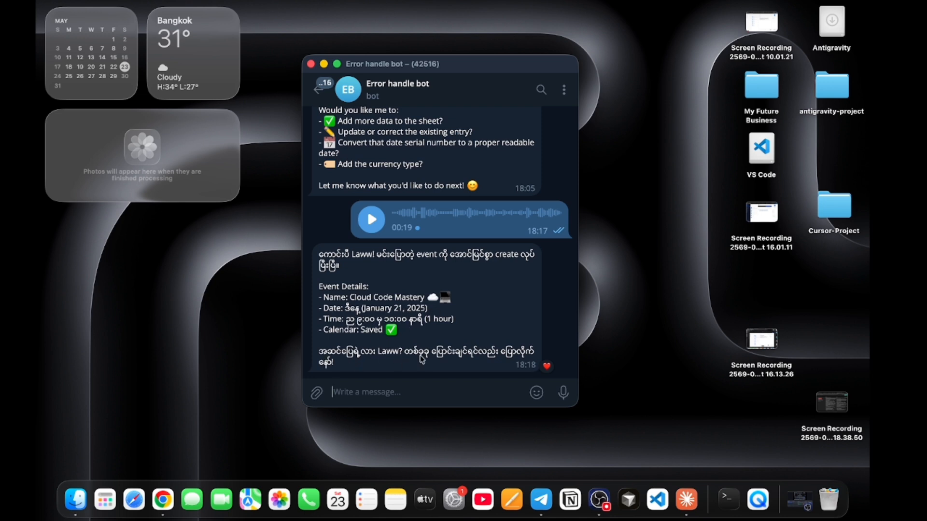
key(super+Tab)
key(super+Tab)
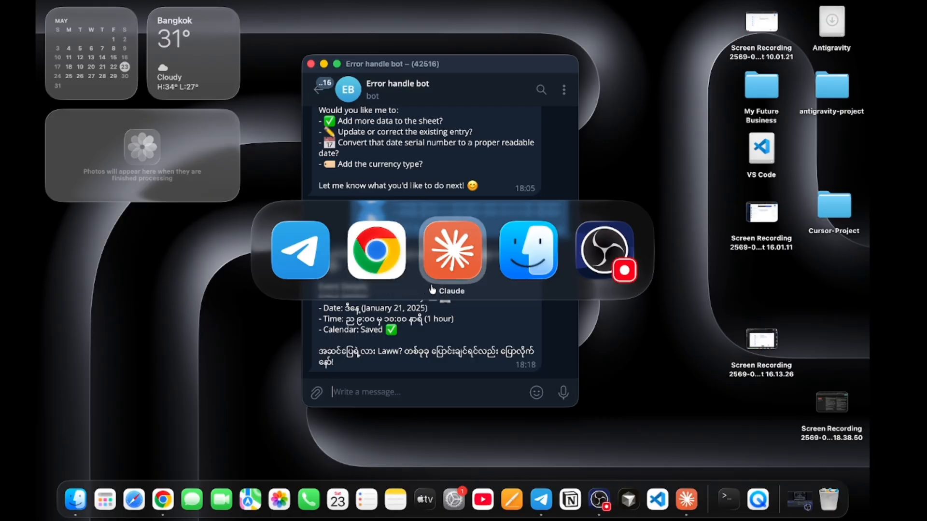
key(super+shift+Tab)
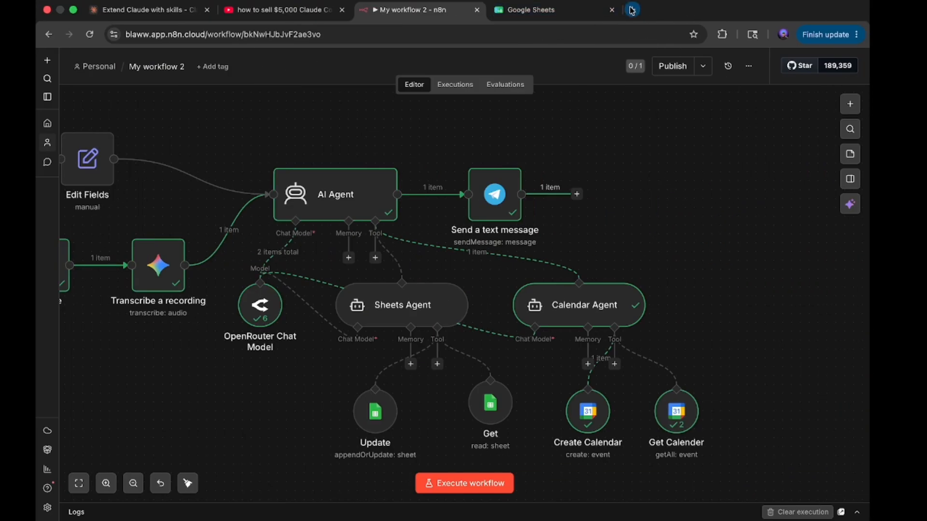
Step: Replace the Google Sheets tab with Google Calendar and examine the schedule for January 21, 2025
click(612, 9)
click(498, 11)
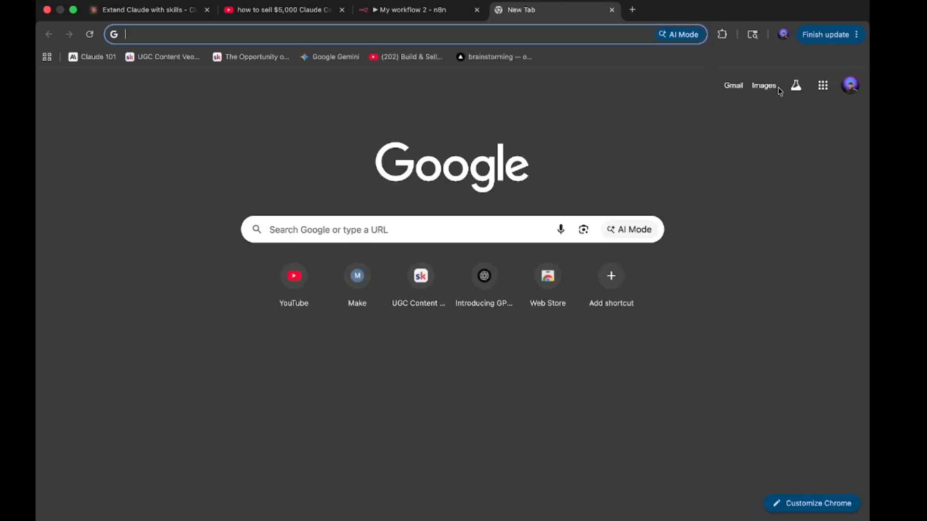
click(828, 85)
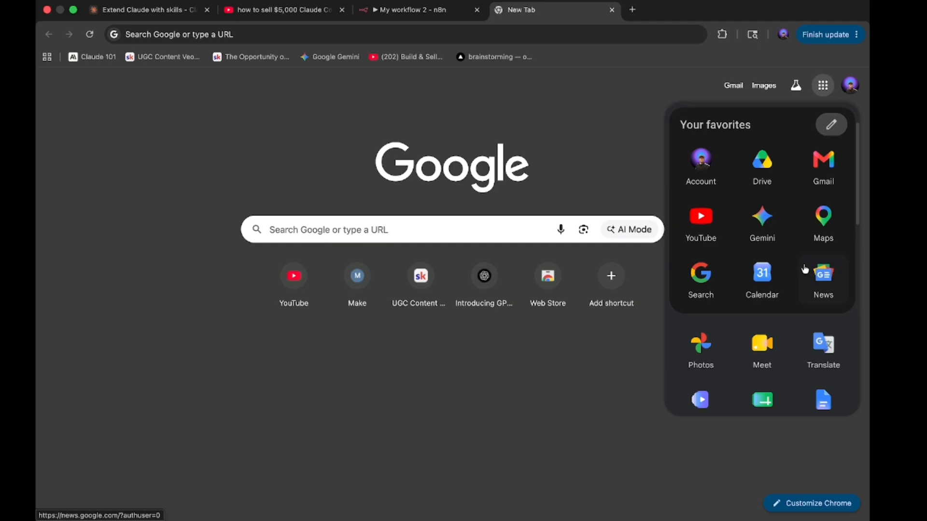
scroll(804, 269, down, 3)
scroll(805, 269, down, 3)
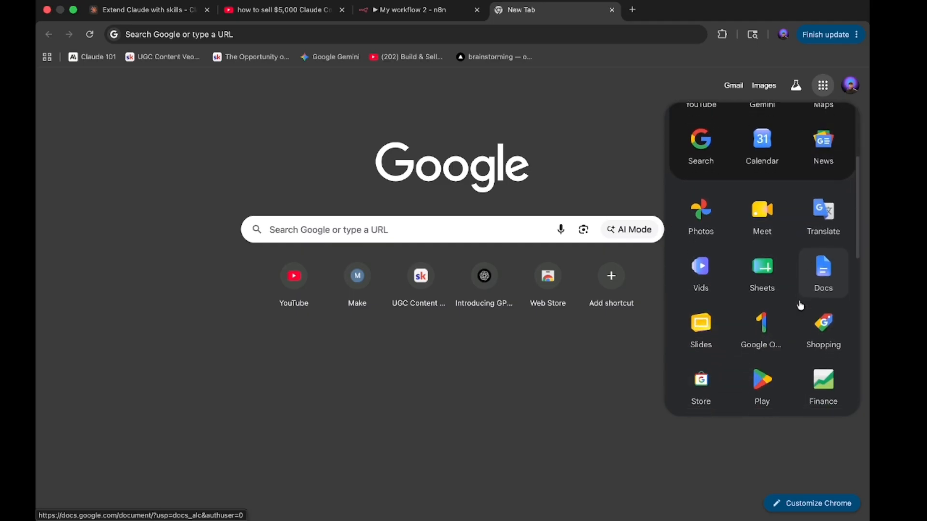
scroll(800, 305, up, 5)
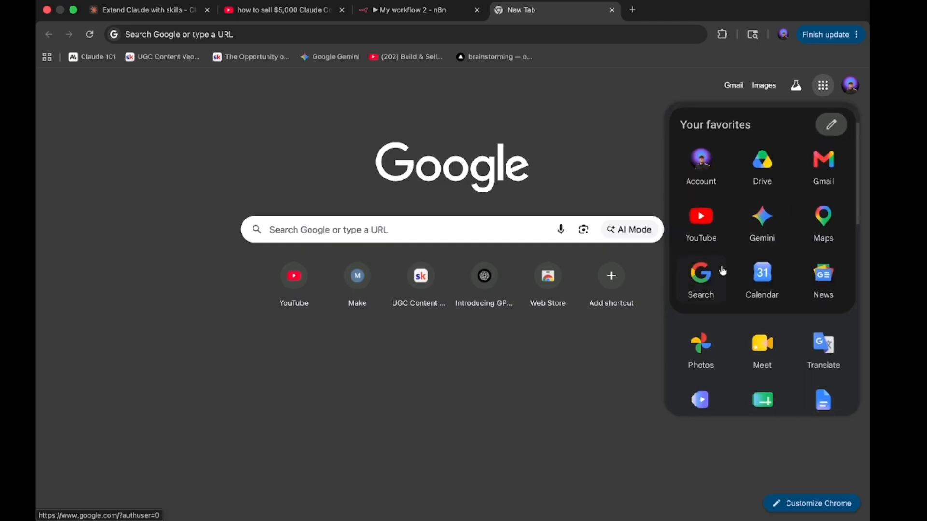
click(760, 282)
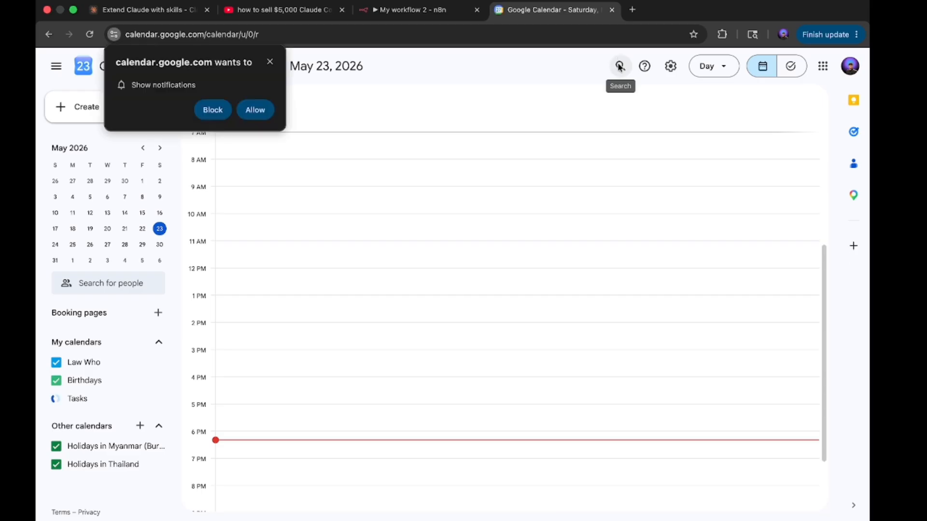
click(270, 61)
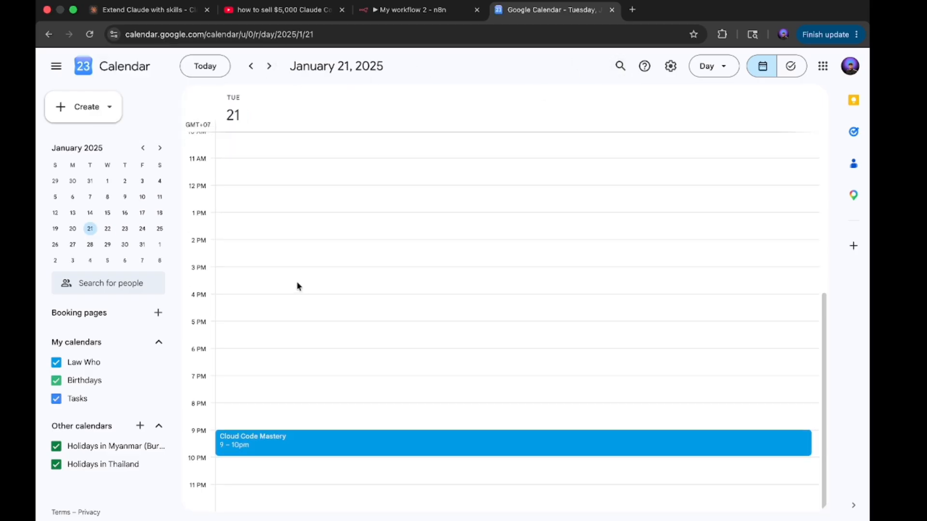
scroll(295, 285, up, 10)
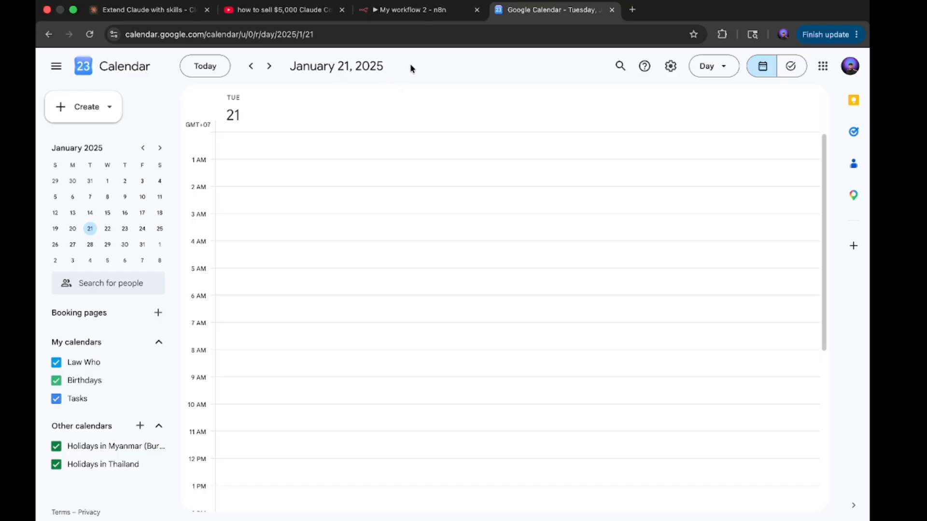
Step: Delete the closing parenthesis after {{ $now }} in the AI Agent's system message and close the agent's settings
click(413, 10)
click(355, 213)
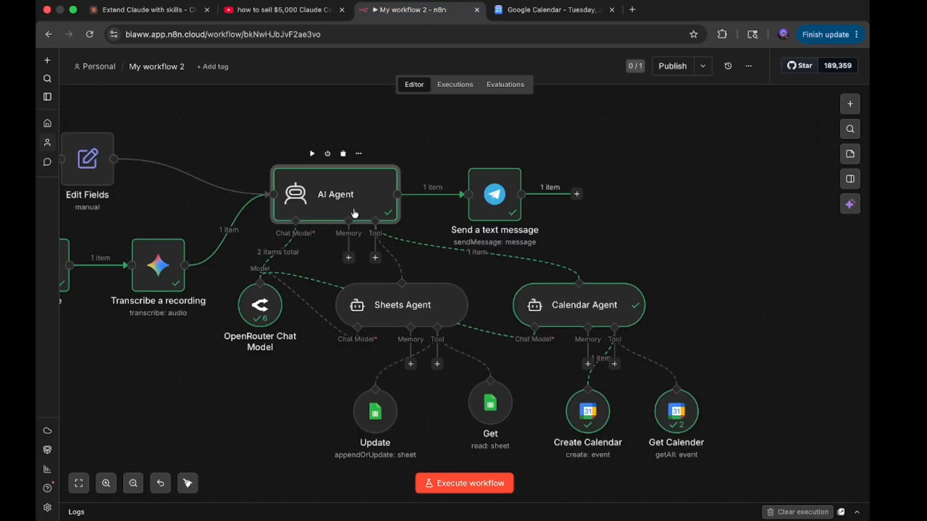
double_click(354, 213)
click(556, 407)
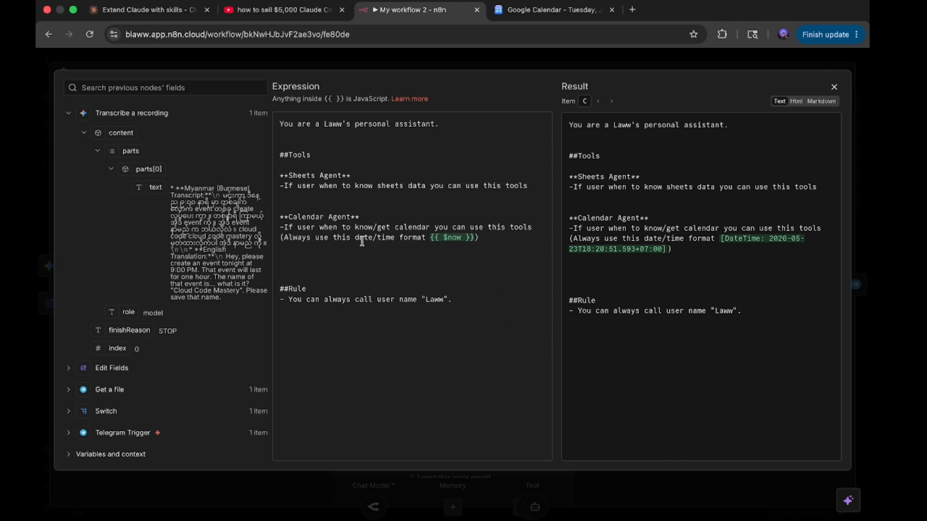
key(BackSpace)
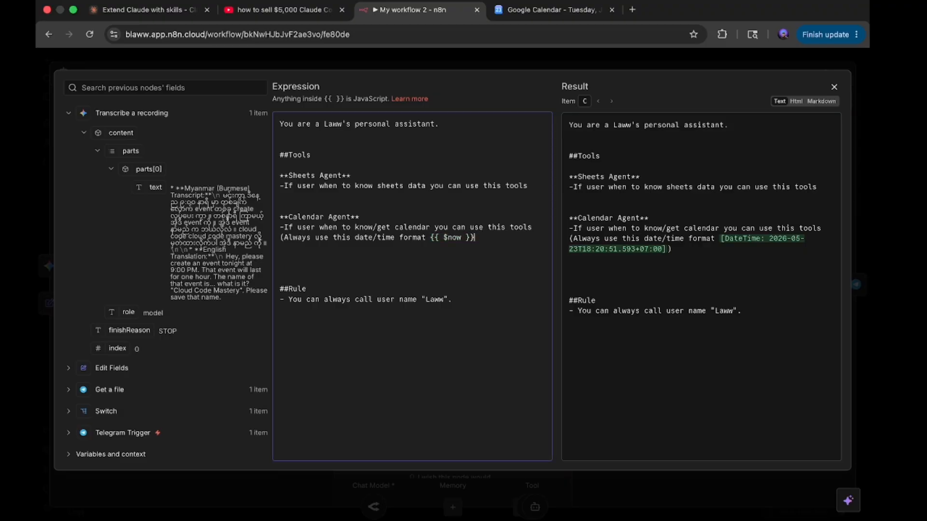
key(Escape)
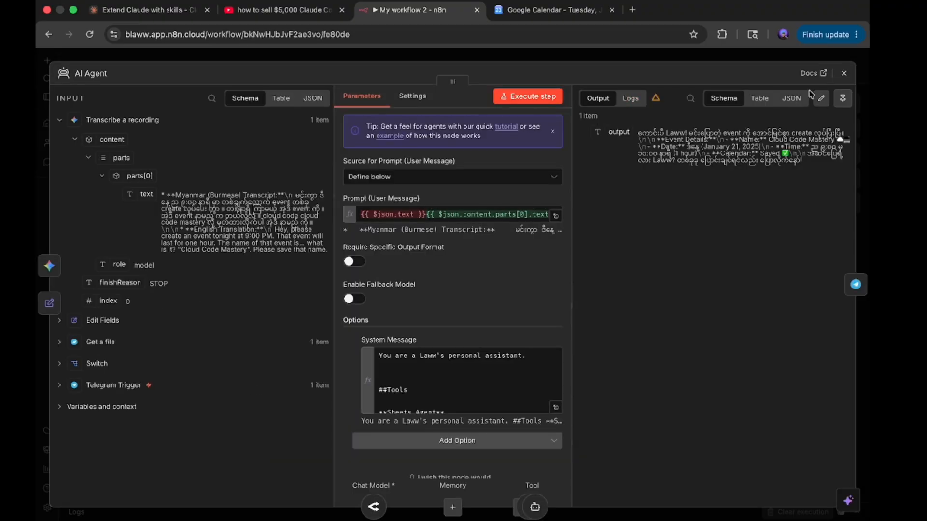
click(839, 72)
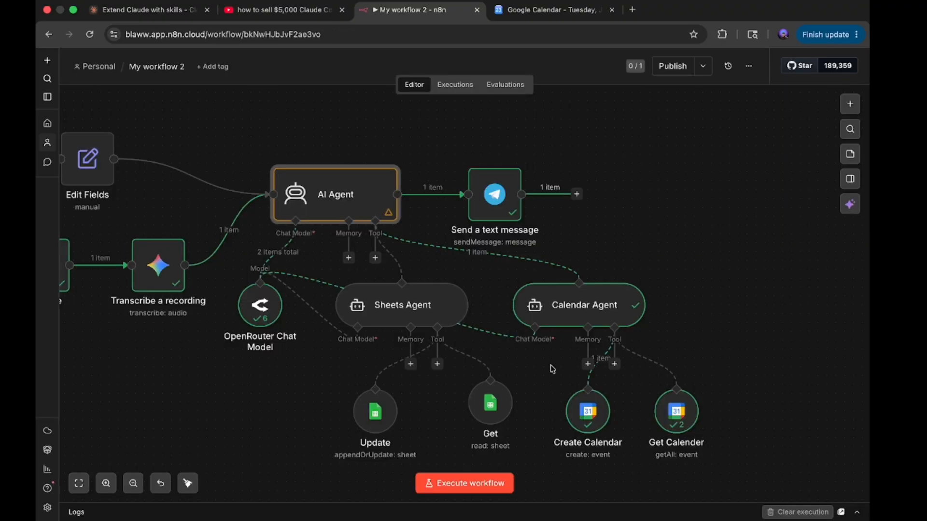
Step: Execute the workflow and send the Telegram bot another voice message of about 12 seconds
click(454, 487)
key(super+Tab)
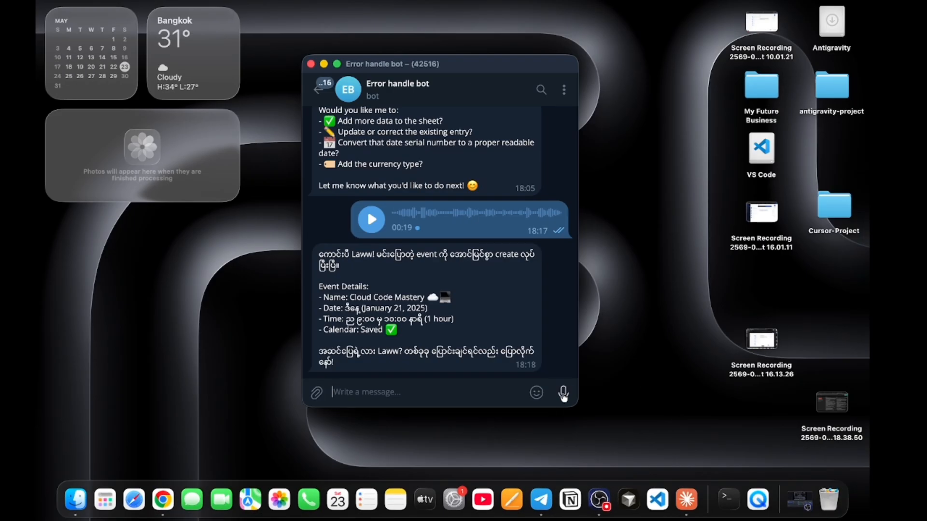
drag(563, 394, 563, 395)
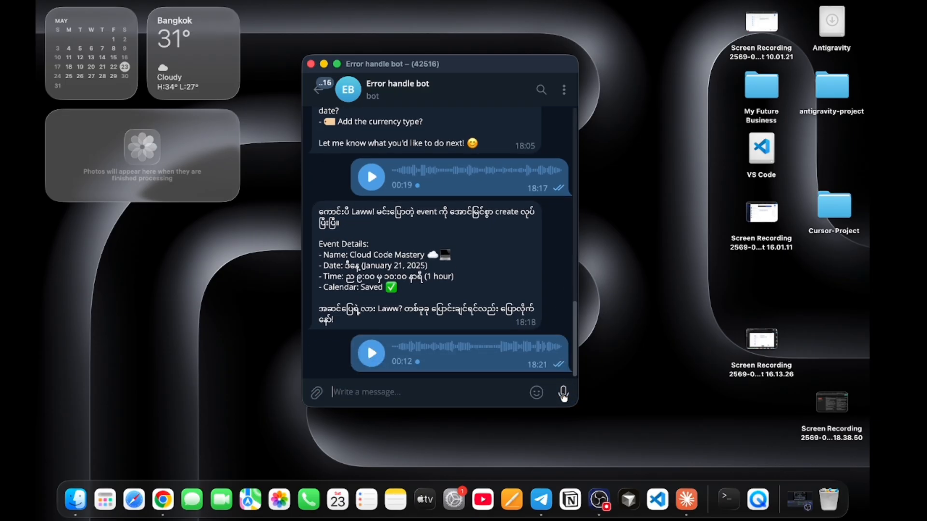
Step: Switch to Google Calendar in Chrome, show today's date, May 23, 2026, and examine the day's afternoon and evening schedule
key(ctrl+Right)
scroll(564, 397, right, 1)
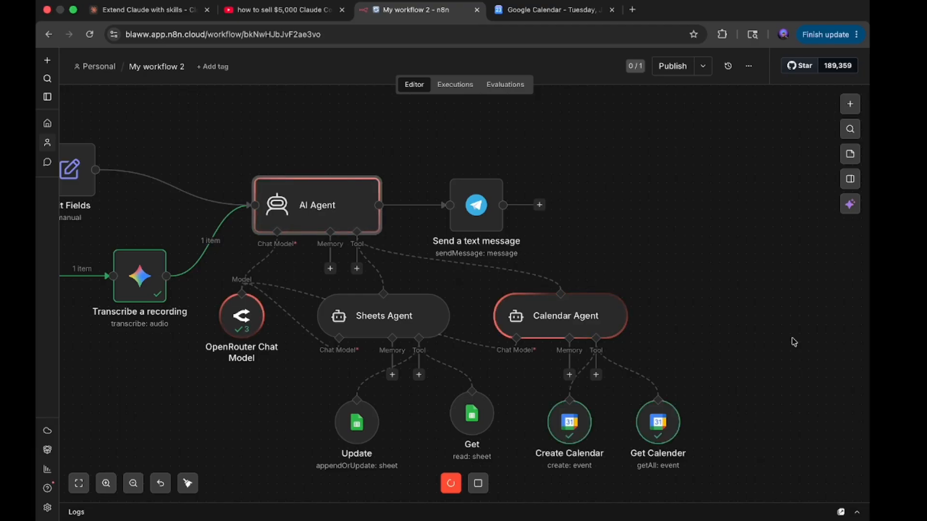
click(541, 10)
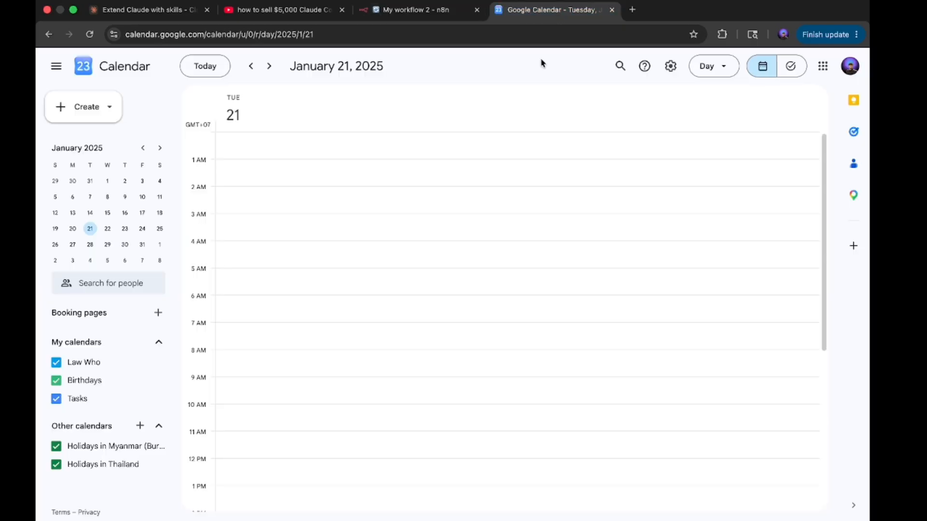
click(195, 66)
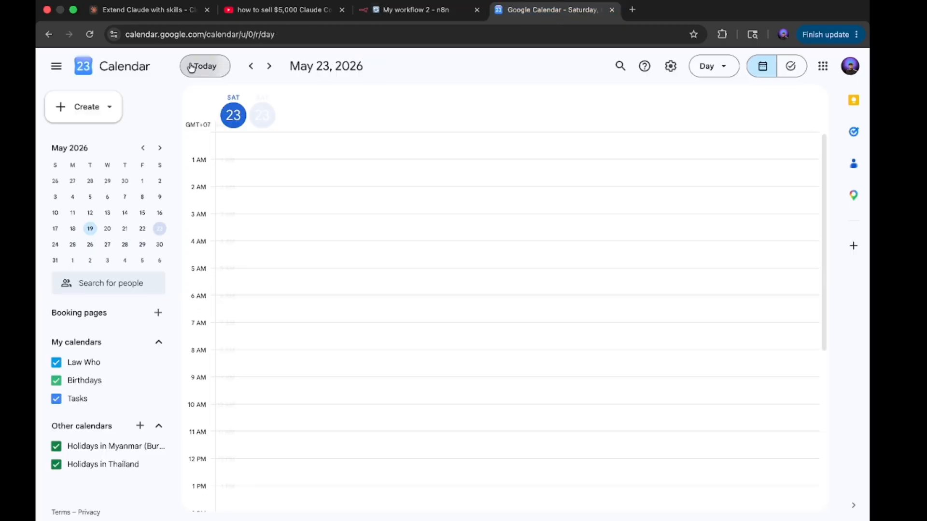
scroll(310, 317, down, 10)
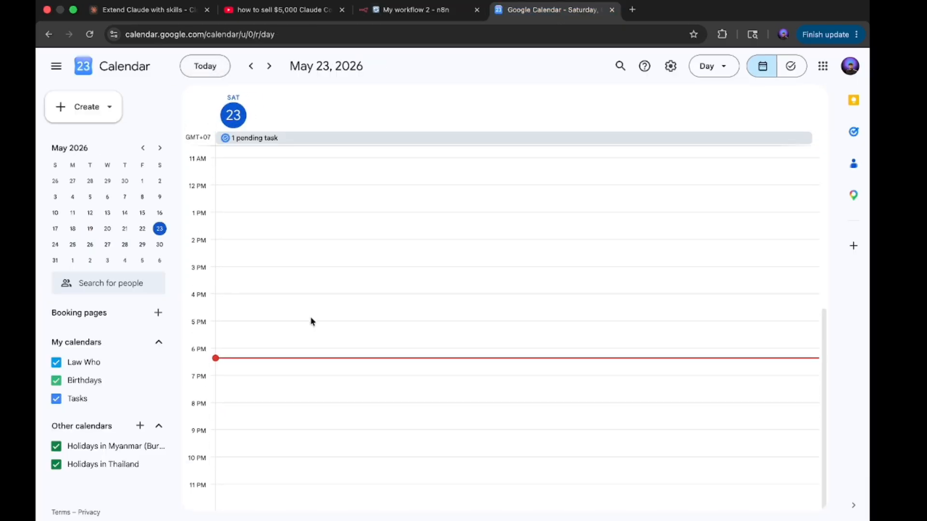
scroll(309, 317, up, 5)
scroll(310, 317, down, 5)
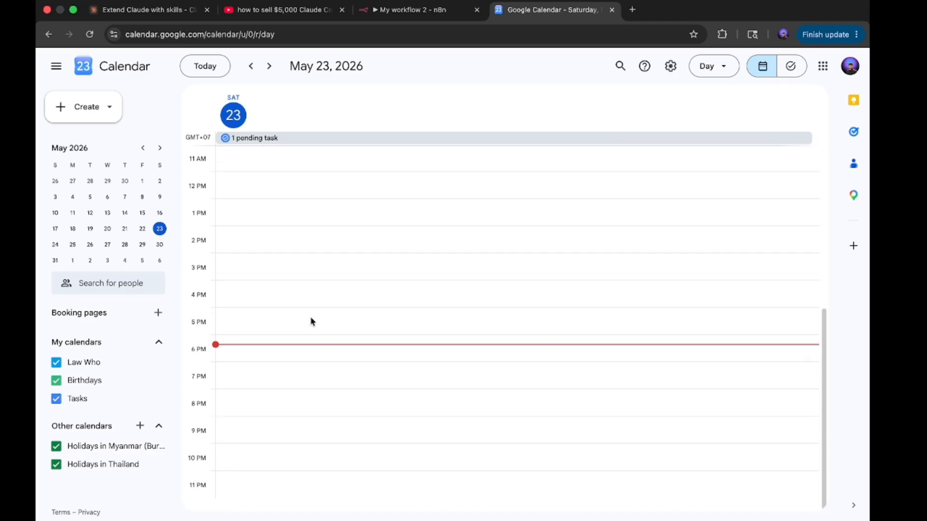
Step: Read the event date in the bot's latest Telegram reply, and return to the n8n workflow in Chrome
key(super+Tab)
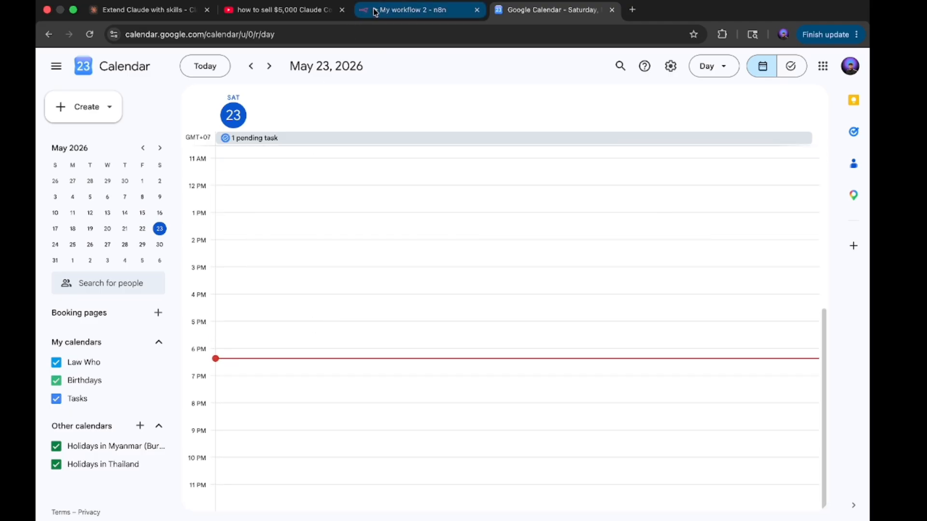
click(374, 9)
key(super+Tab)
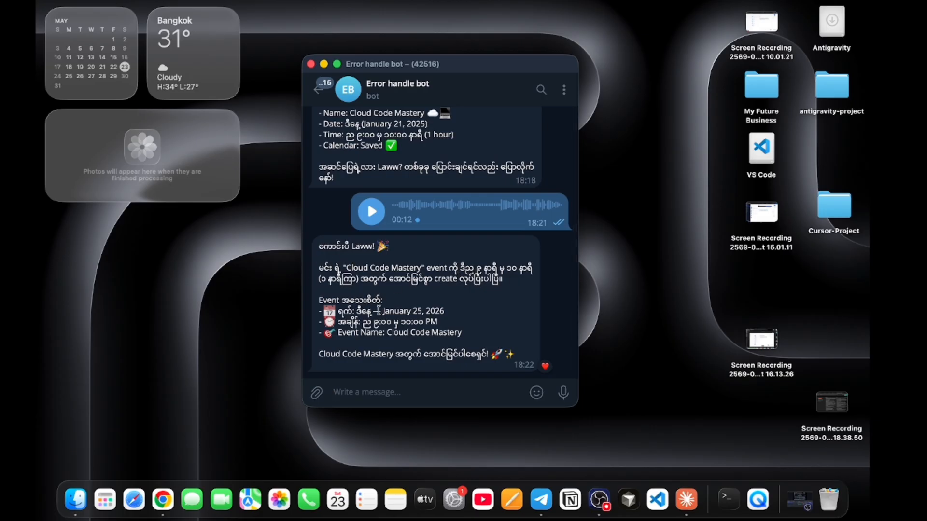
drag(379, 311, 435, 312)
click(401, 310)
key(super+Tab)
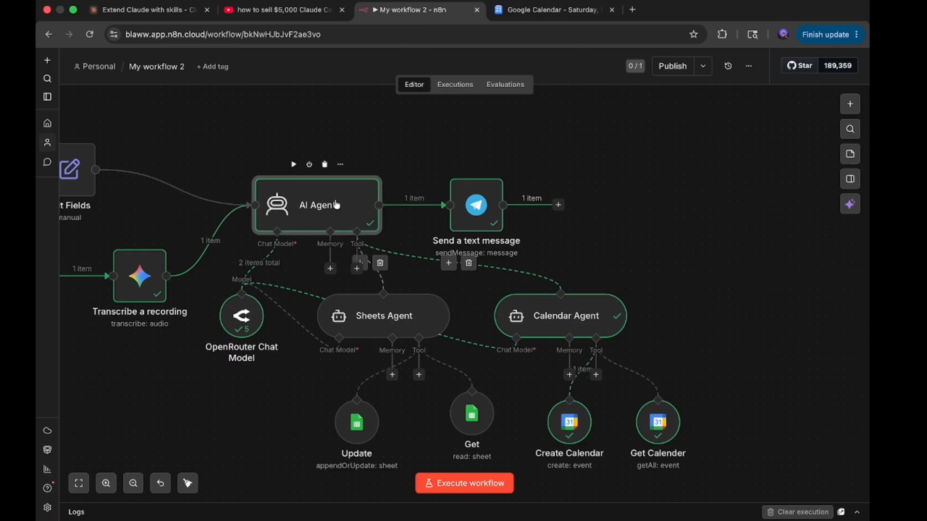
Step: Set the Calendar Agent date line in the AI Agent's system message to "**Always use this date/time format - {{ $now }} **" and close the settings
double_click(333, 200)
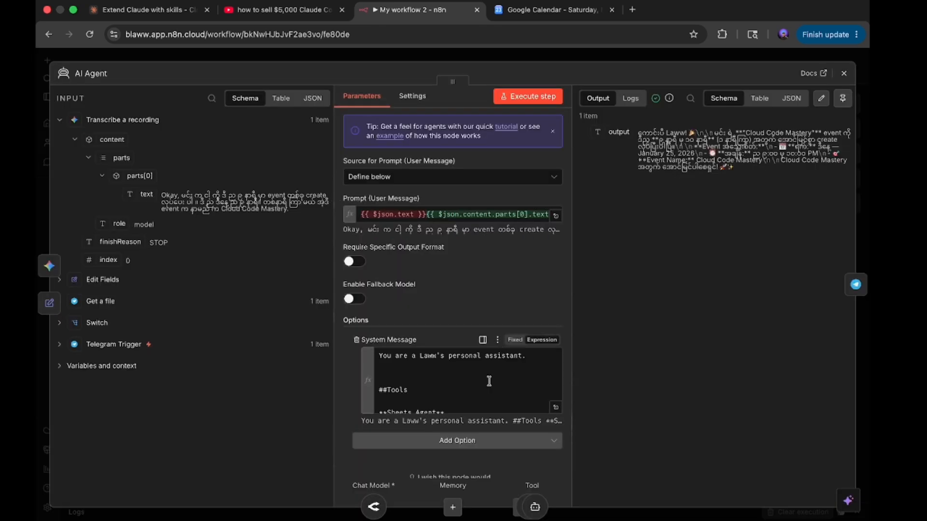
scroll(487, 381, down, 5)
click(556, 407)
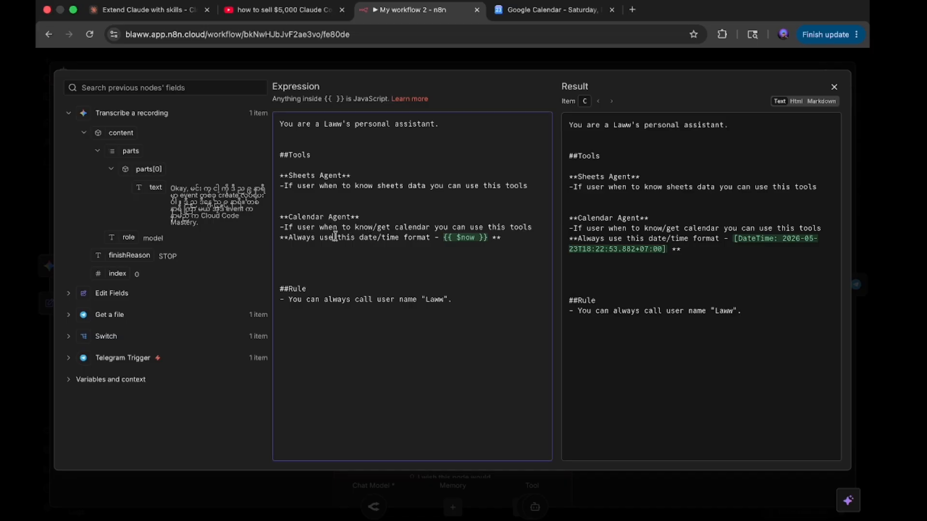
click(834, 87)
click(842, 74)
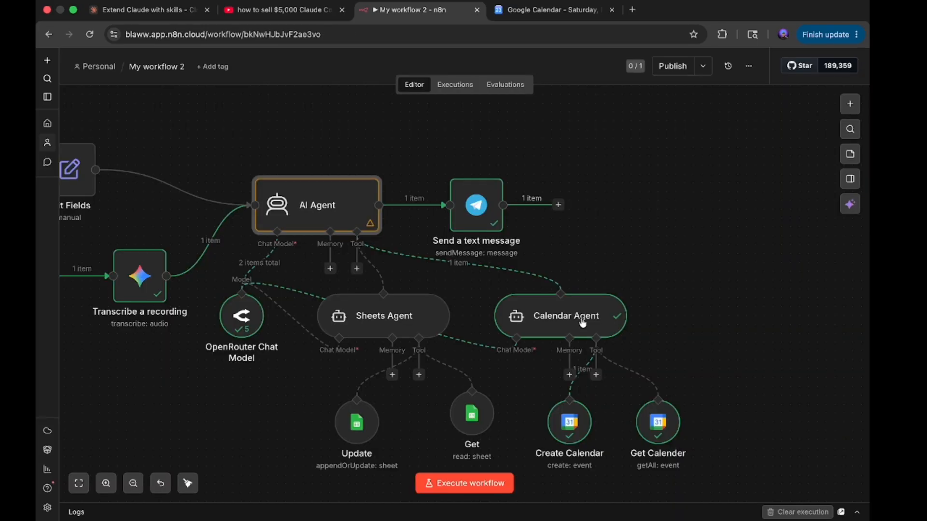
Step: Execute the workflow and send the Telegram bot a new voice message of about 19 seconds
click(458, 483)
key(super+Tab)
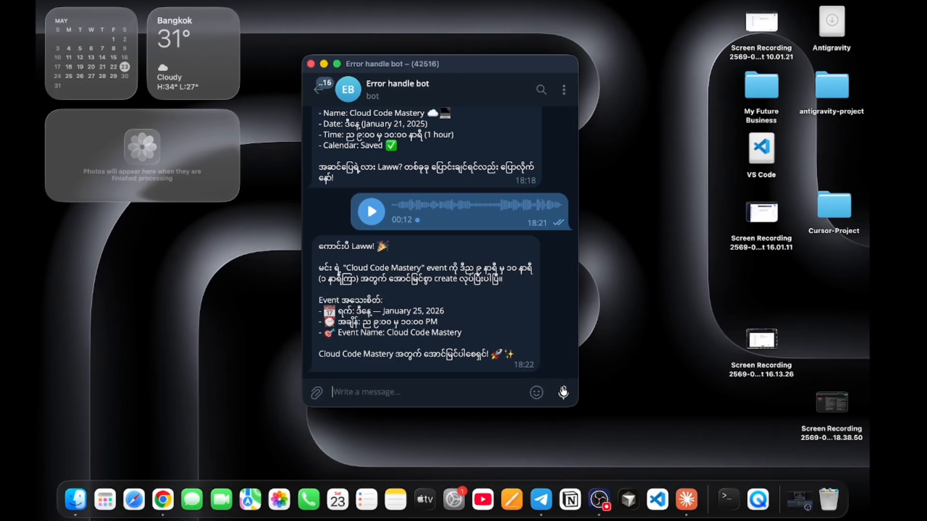
drag(563, 392, 563, 392)
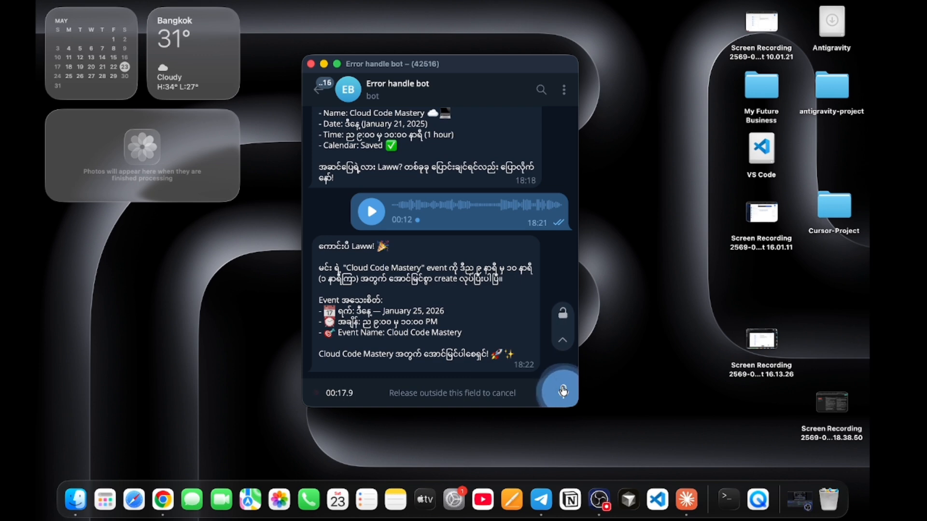
drag(562, 391, 562, 392)
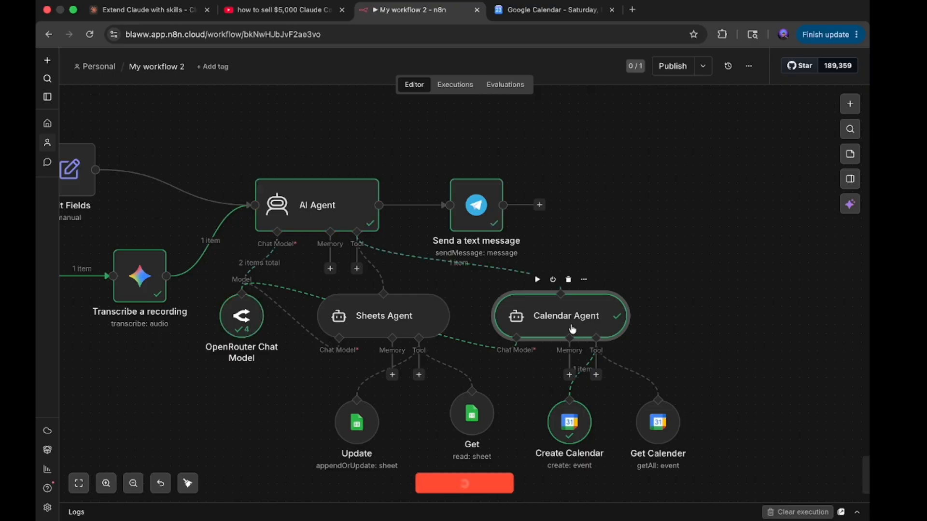
Step: Read the bot's reply in Telegram, and inspect the details of the Reading Time event in Google Calendar
key(super+Tab)
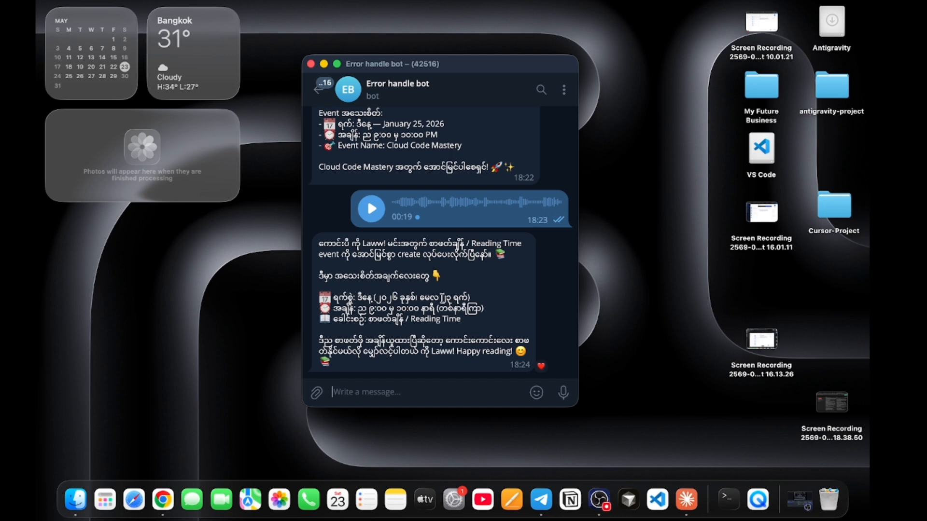
key(super+Tab)
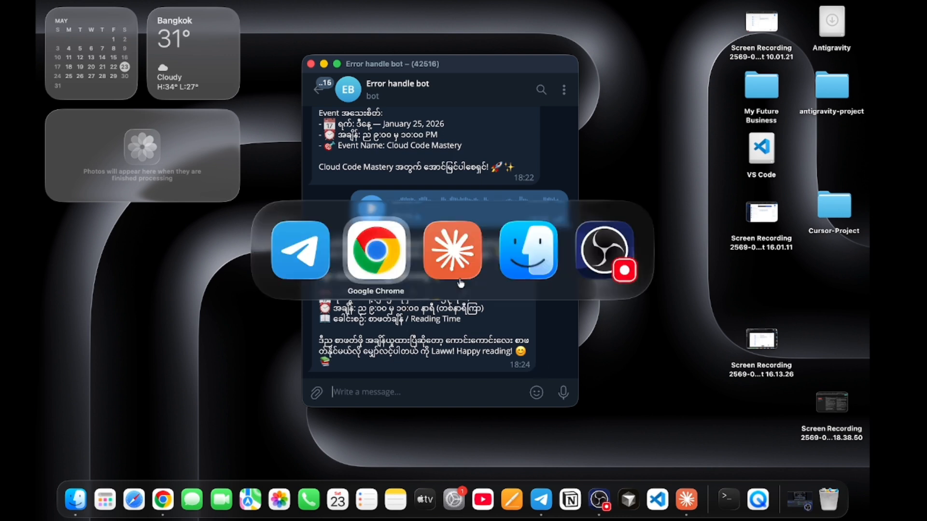
key(ctrl+Tab)
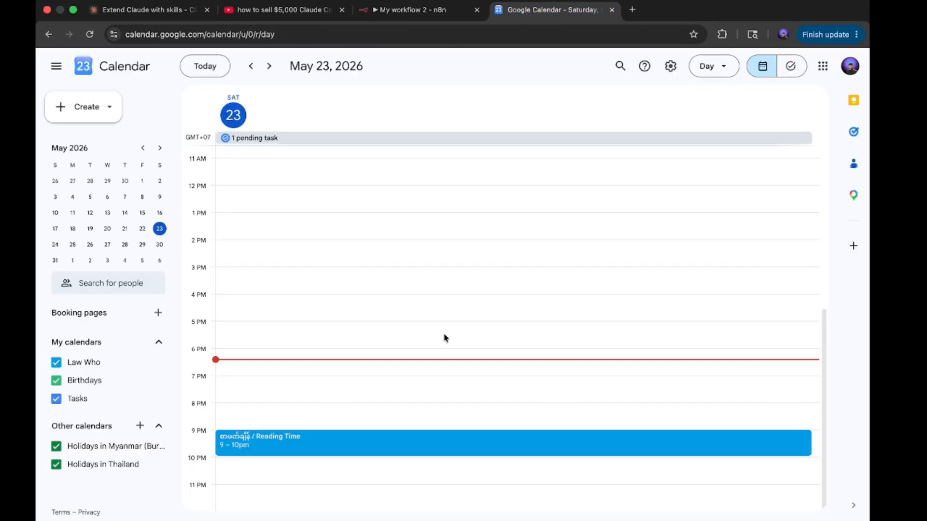
click(287, 452)
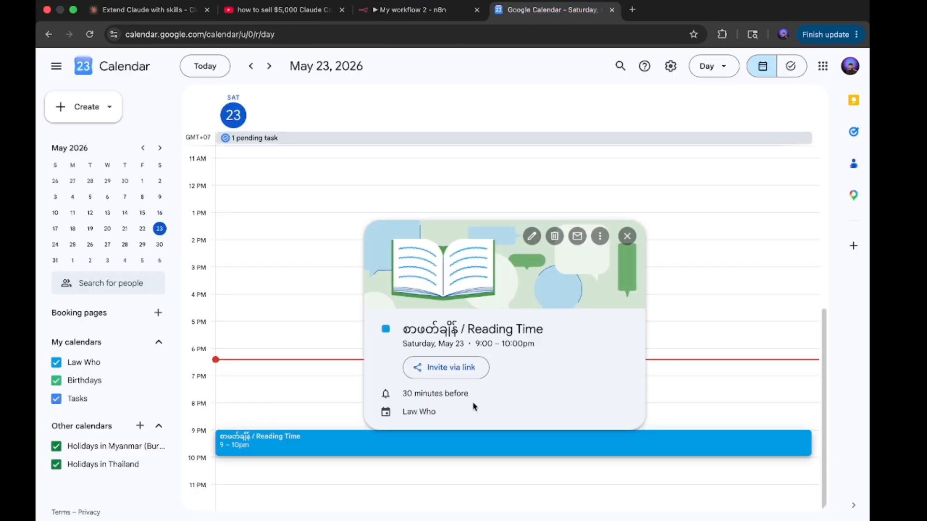
key(super+Tab)
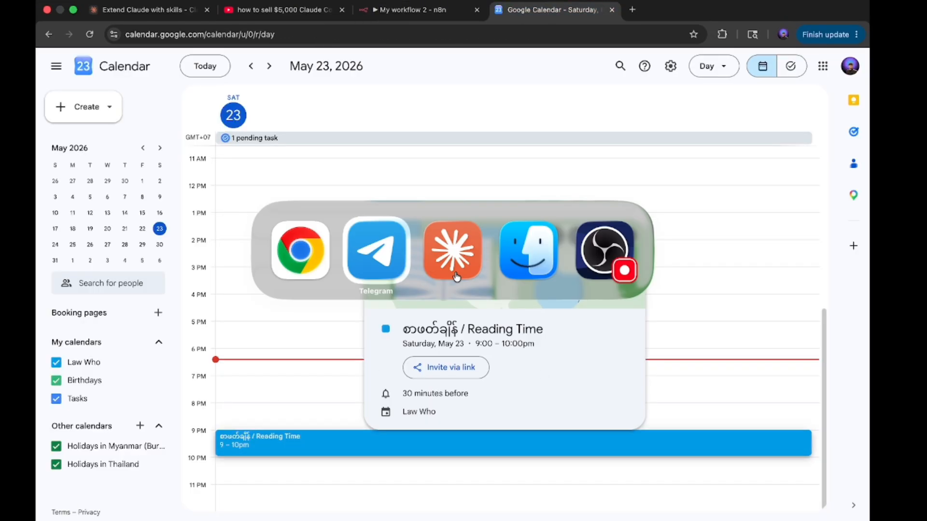
key(Escape)
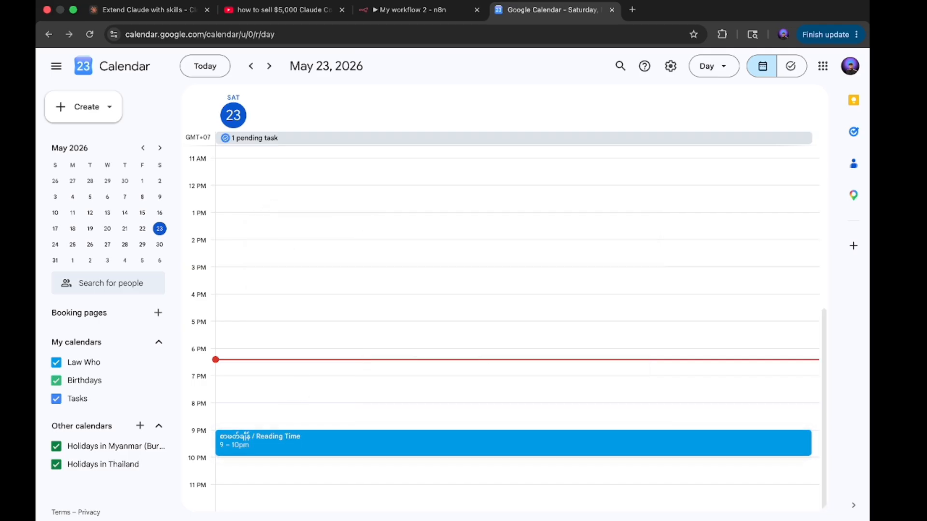
Step: Return to the n8n workflow and examine its nodes from the Telegram Trigger through the AI Agent to the Sheets and Calendar Agents
click(410, 10)
scroll(484, 254, down, 5)
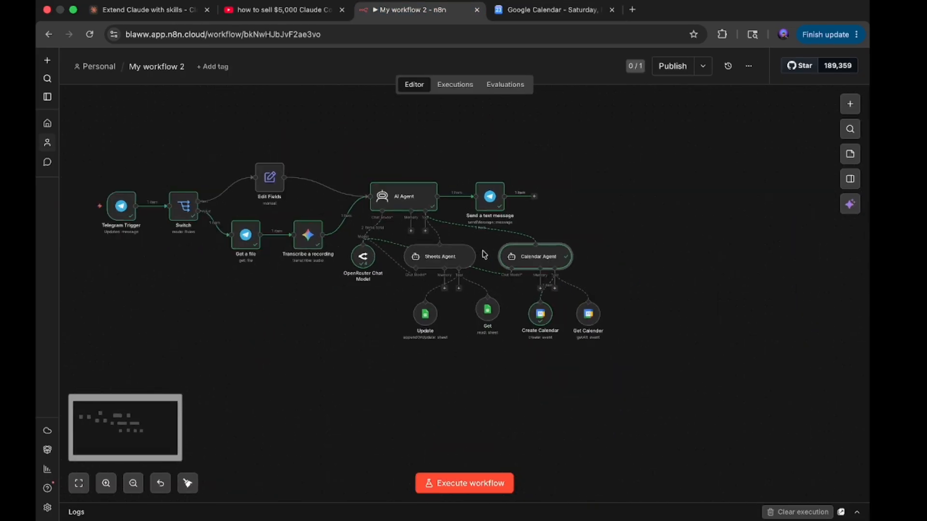
scroll(484, 254, left, 2)
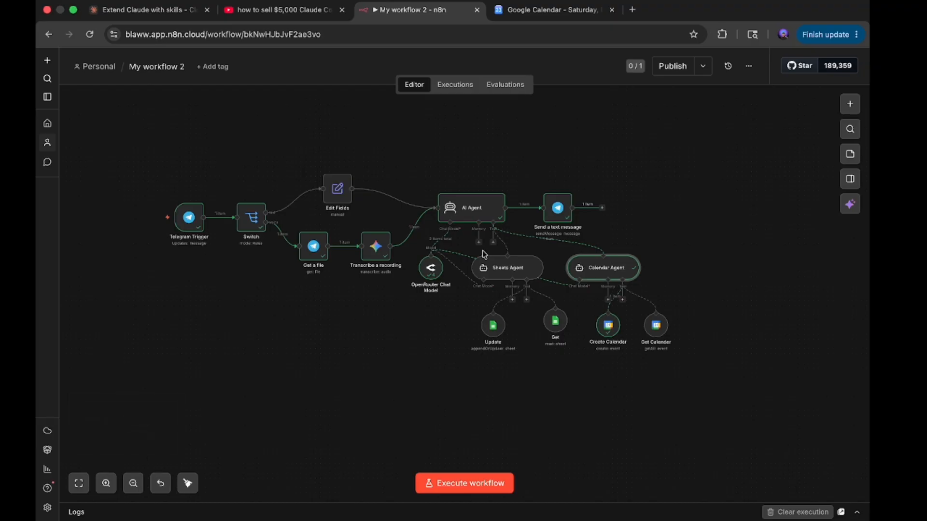
scroll(377, 358, right, 2)
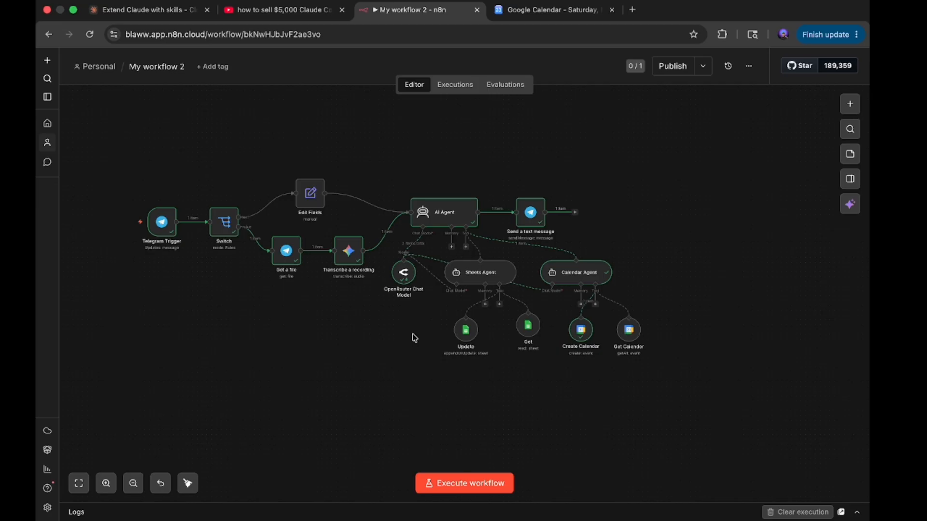
scroll(412, 334, up, 5)
scroll(412, 340, right, 3)
scroll(412, 340, up, 1)
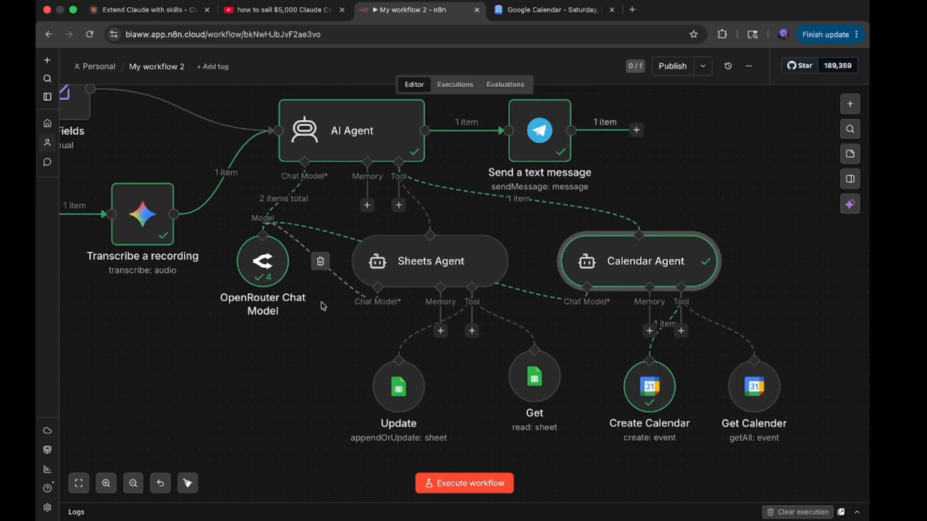
scroll(310, 343, right, 1)
scroll(310, 344, up, 1)
scroll(310, 347, right, 2)
scroll(310, 347, up, 2)
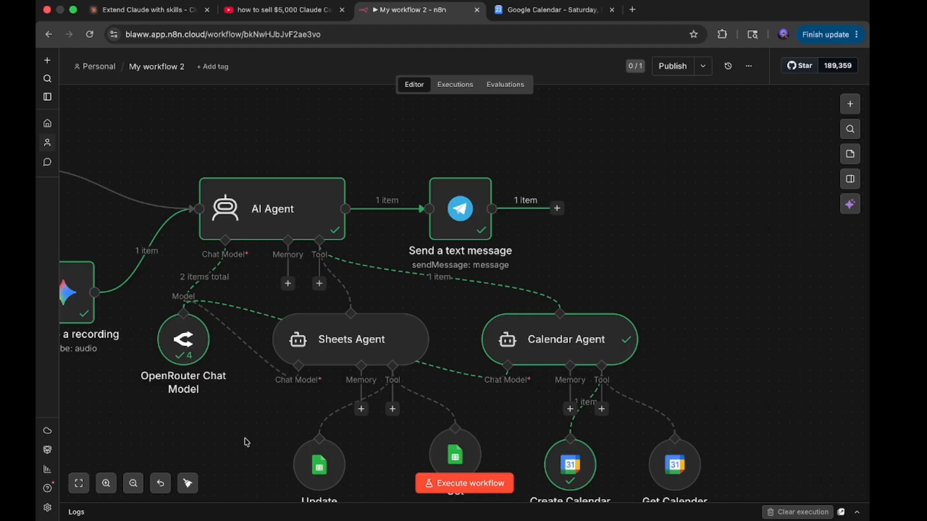
scroll(247, 442, down, 3)
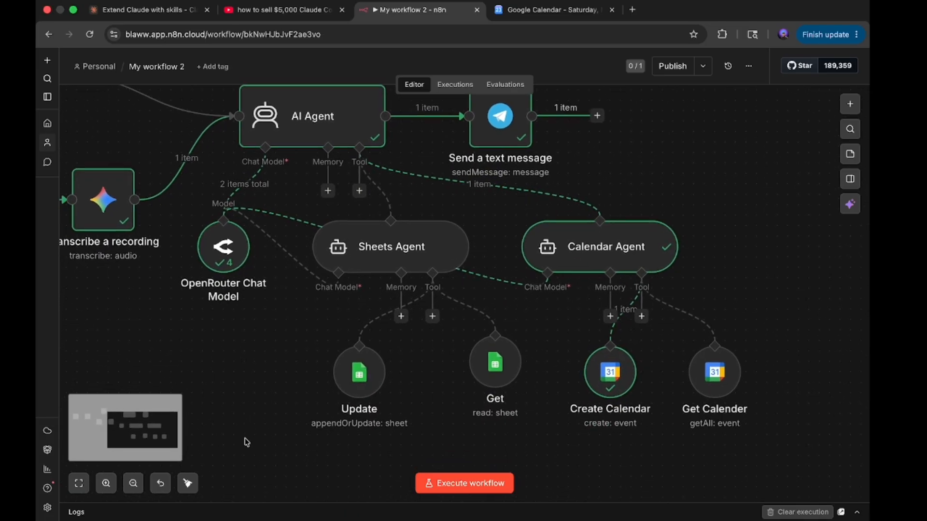
scroll(247, 441, down, 4)
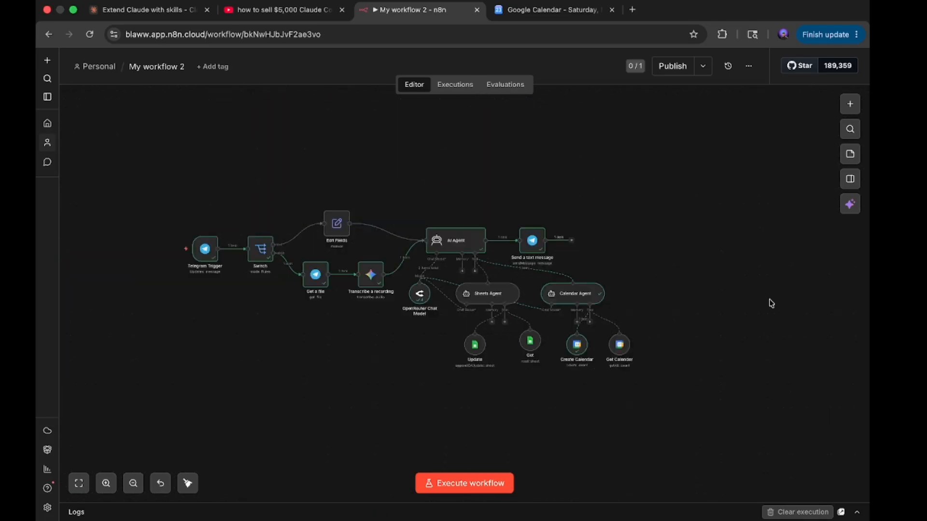